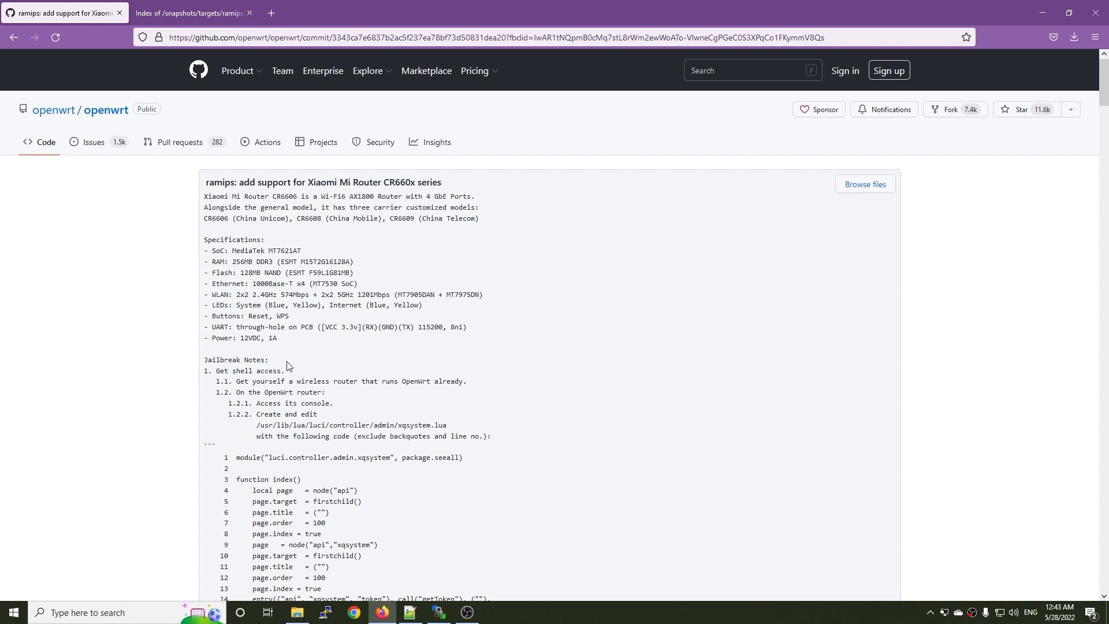
Review the CR660x firmware files in the snapshots index and the xqsystem.lua code in the GitHub commit's jailbreak notes.
{"action": "left_click", "coordinate": [191, 12]}
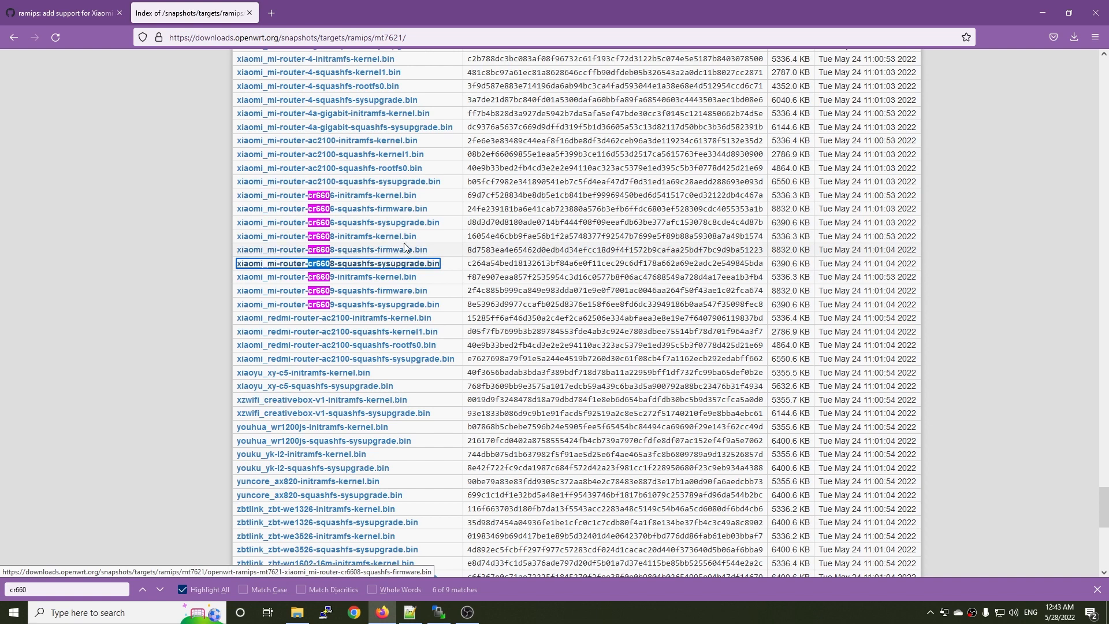
{"action": "key", "text": "ctrl+Tab"}
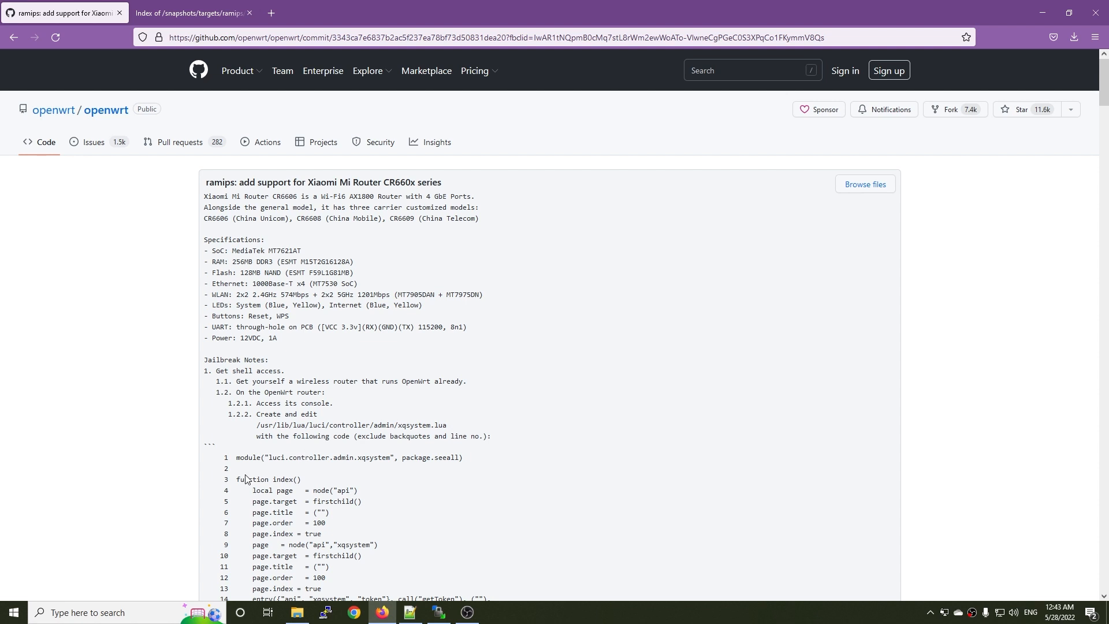
{"action": "left_click_drag", "start_coordinate": [236, 458], "coordinate": [362, 556]}
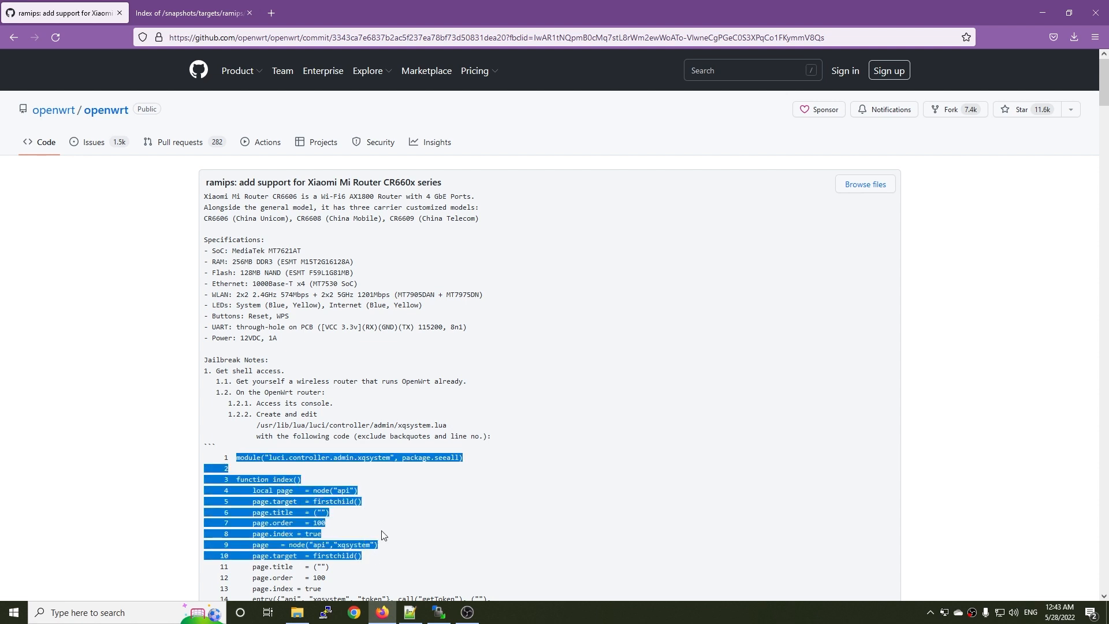
{"action": "scroll", "coordinate": [404, 520], "scroll_direction": "down", "scroll_amount": 1}
{"action": "left_click", "coordinate": [425, 482]}
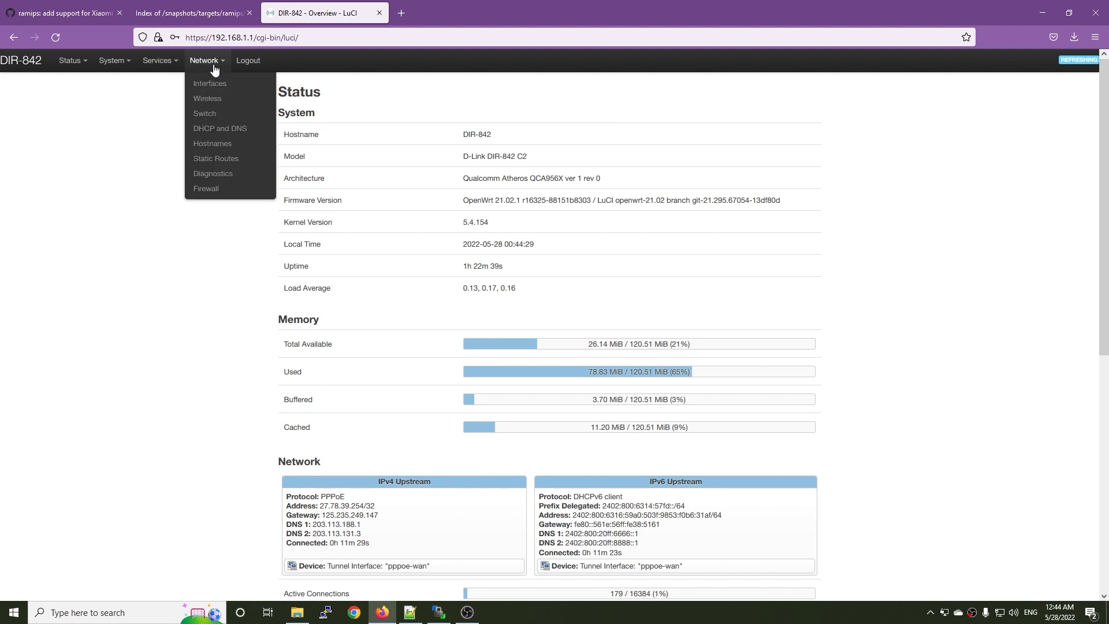
View the DIR-842 router's network interfaces in LuCI, and return to the GitHub commit's jailbreak notes.
{"action": "left_click", "coordinate": [221, 85]}
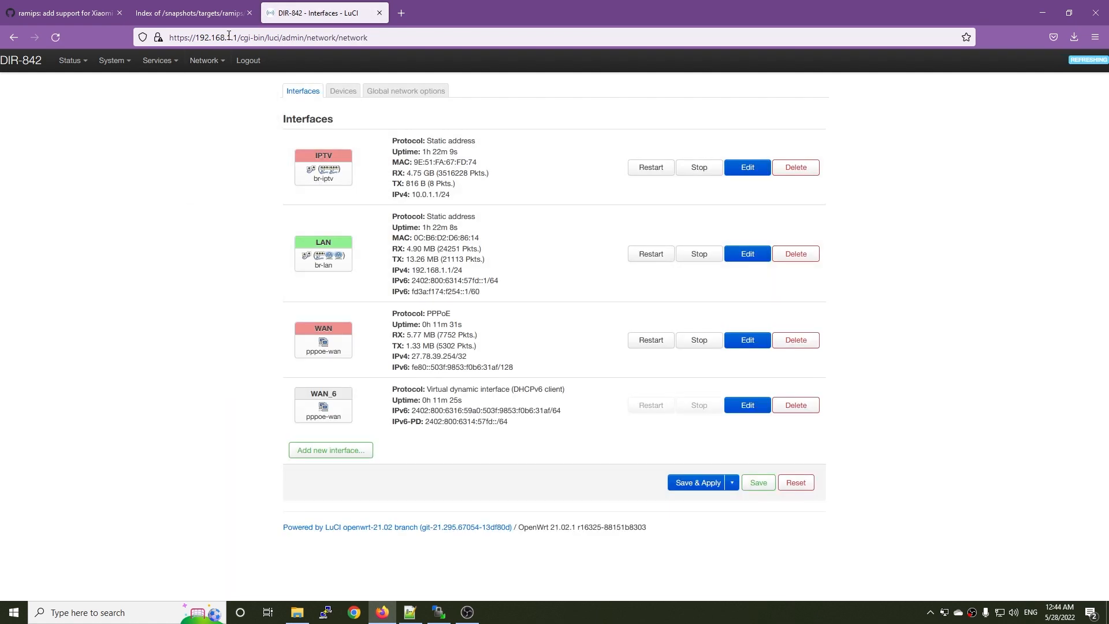
{"action": "left_click", "coordinate": [50, 6]}
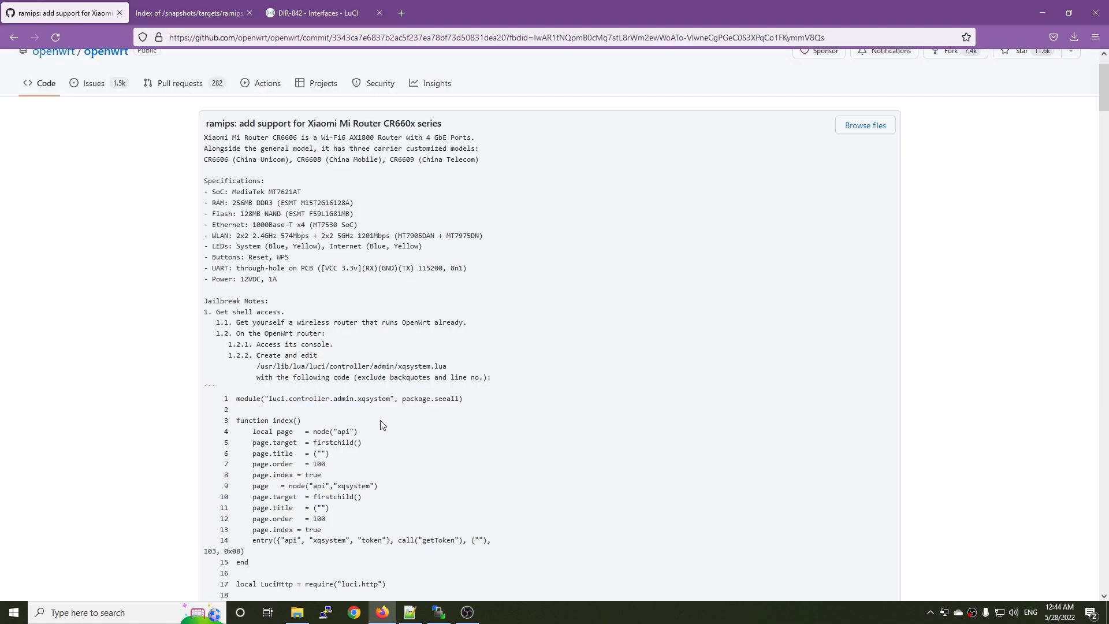
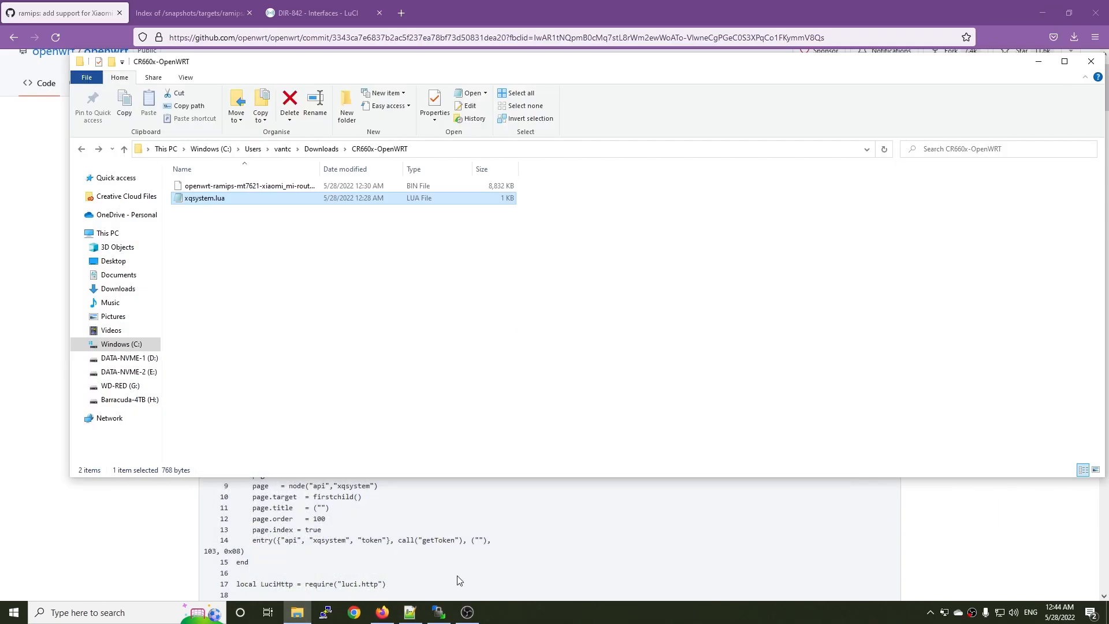
{"action": "left_click", "coordinate": [438, 613]}
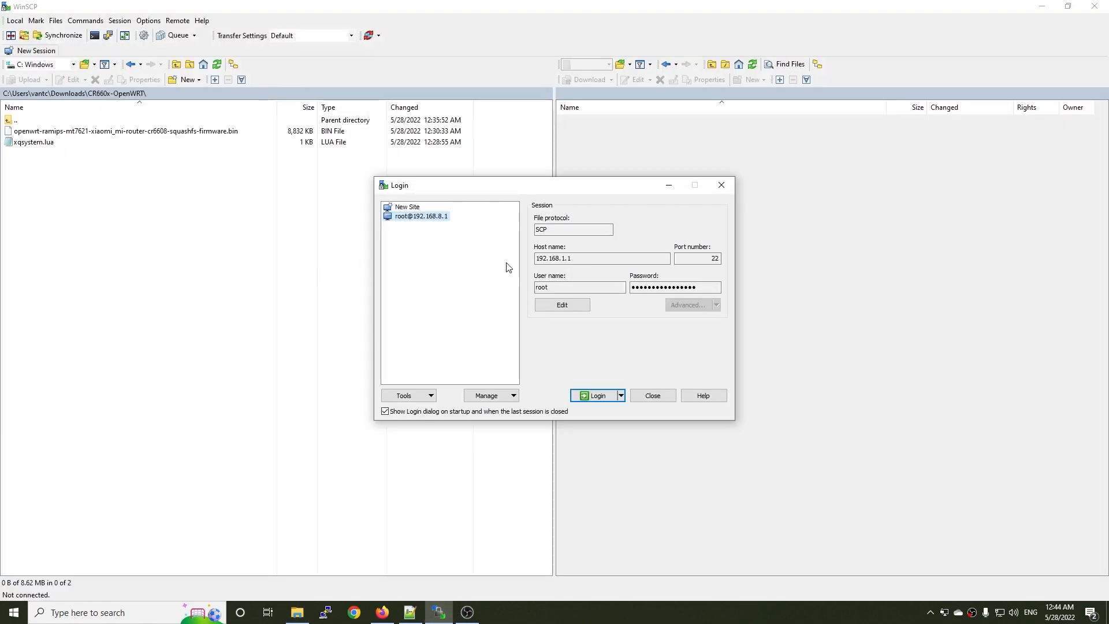
{"action": "left_click", "coordinate": [596, 260]}
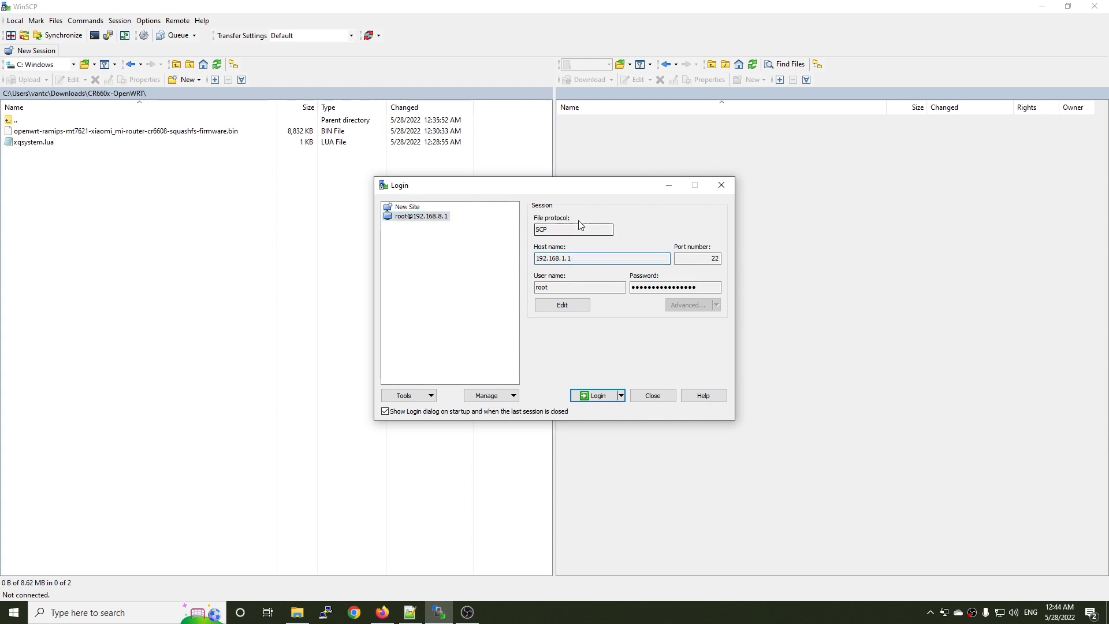
{"action": "left_click_drag", "start_coordinate": [562, 229], "coordinate": [532, 228]}
{"action": "left_click_drag", "start_coordinate": [591, 259], "coordinate": [535, 263]}
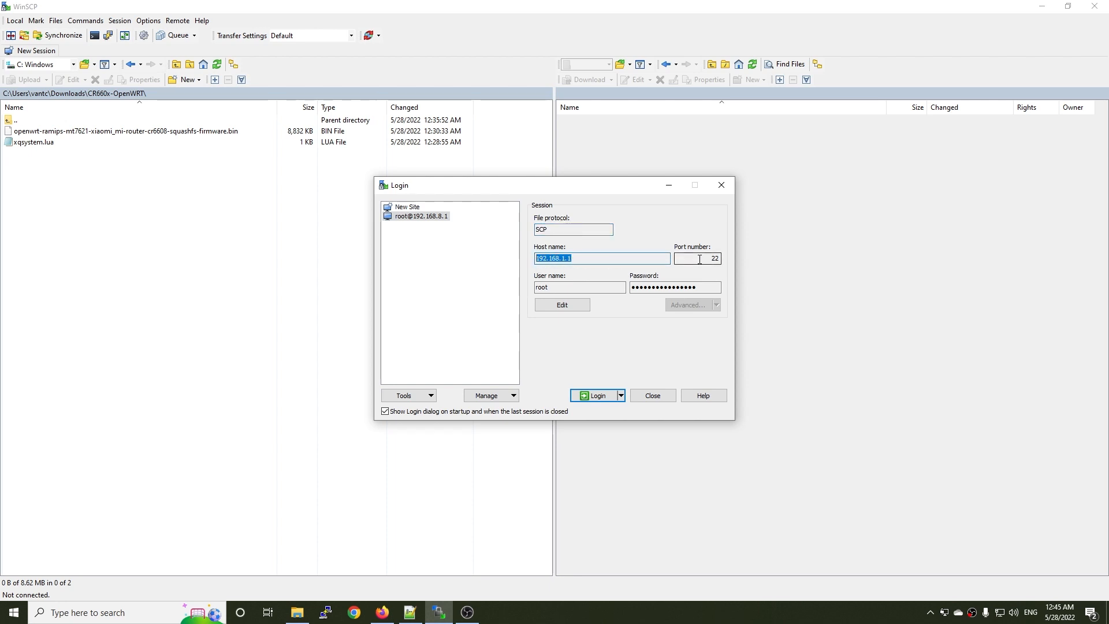
{"action": "left_click_drag", "start_coordinate": [699, 260], "coordinate": [729, 263]}
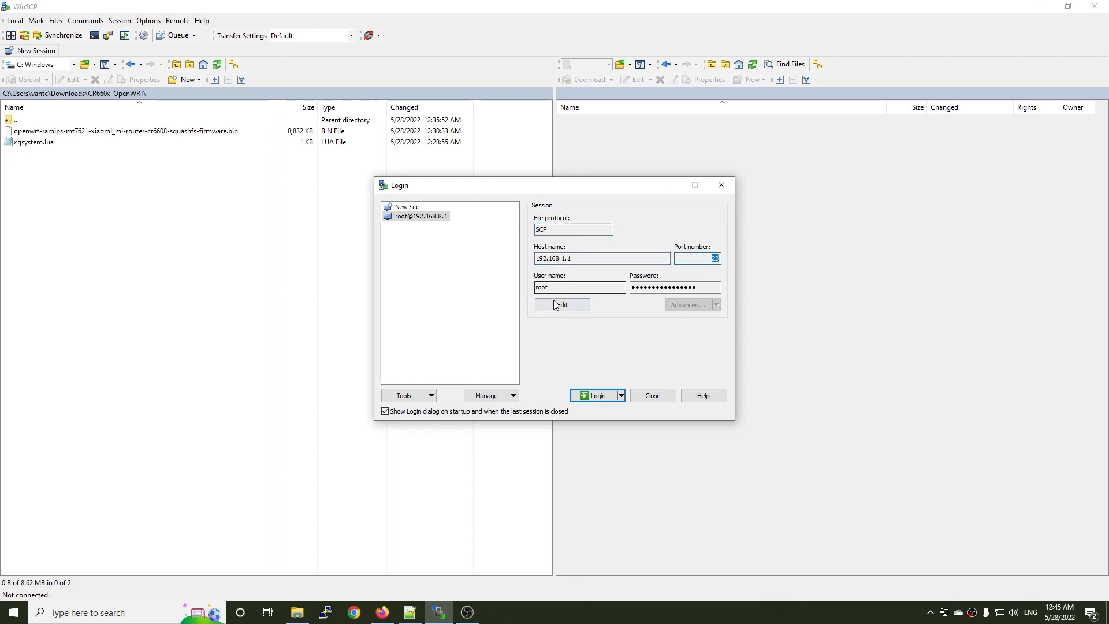
{"action": "left_click_drag", "start_coordinate": [589, 286], "coordinate": [531, 286]}
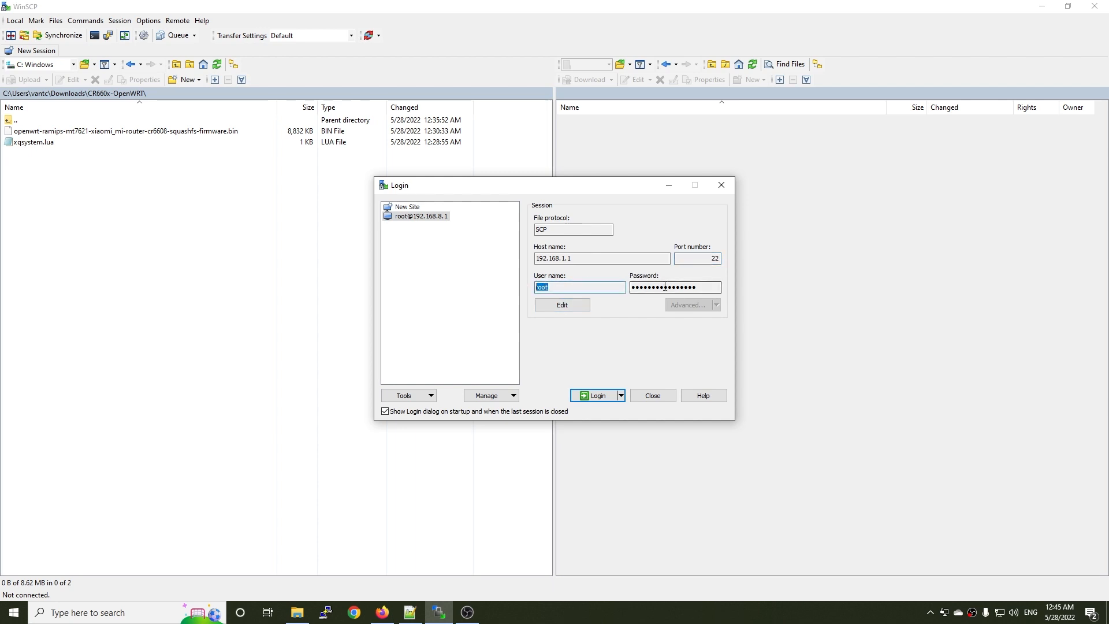
{"action": "left_click", "coordinate": [595, 399]}
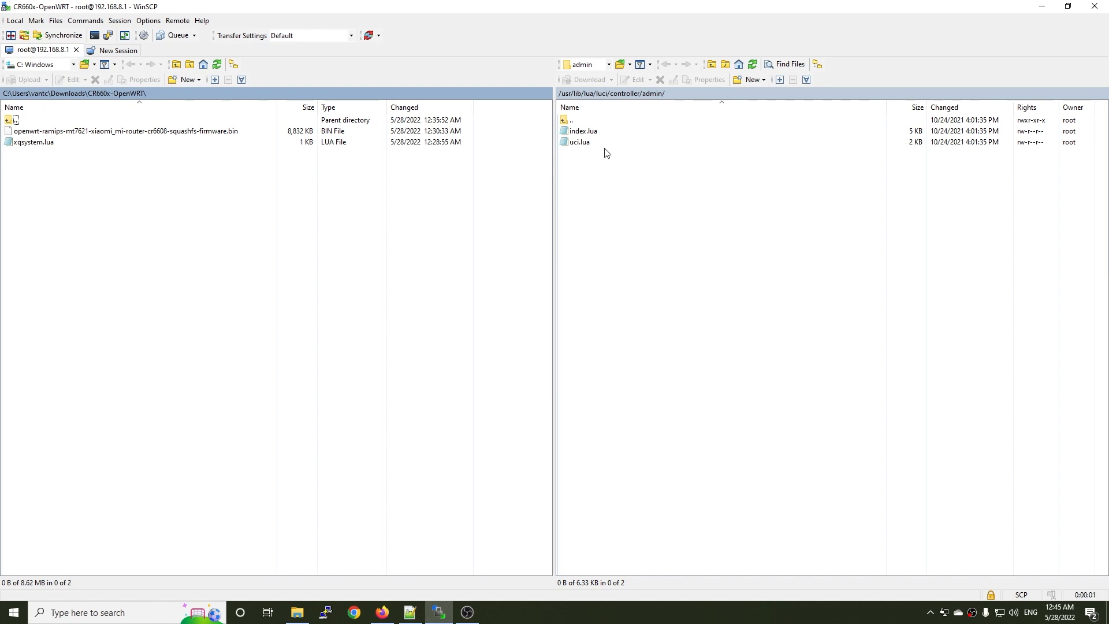
Go up through the remote folders to the router's root directory (/) and look inside its root folder.
{"action": "double_click", "coordinate": [591, 120]}
{"action": "double_click", "coordinate": [591, 120]}
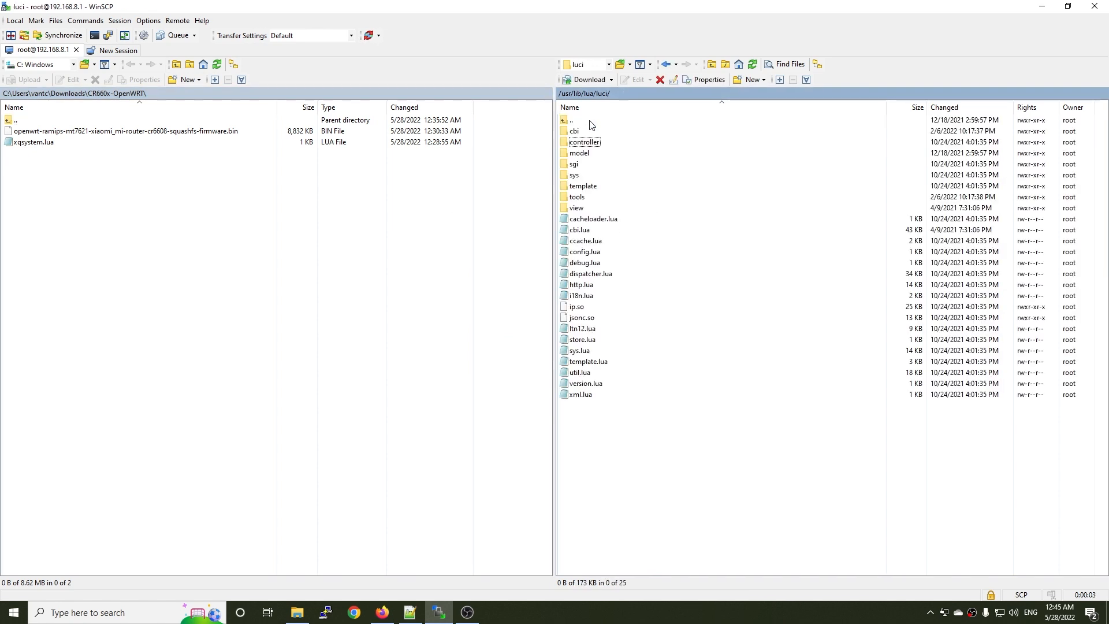
{"action": "double_click", "coordinate": [577, 122]}
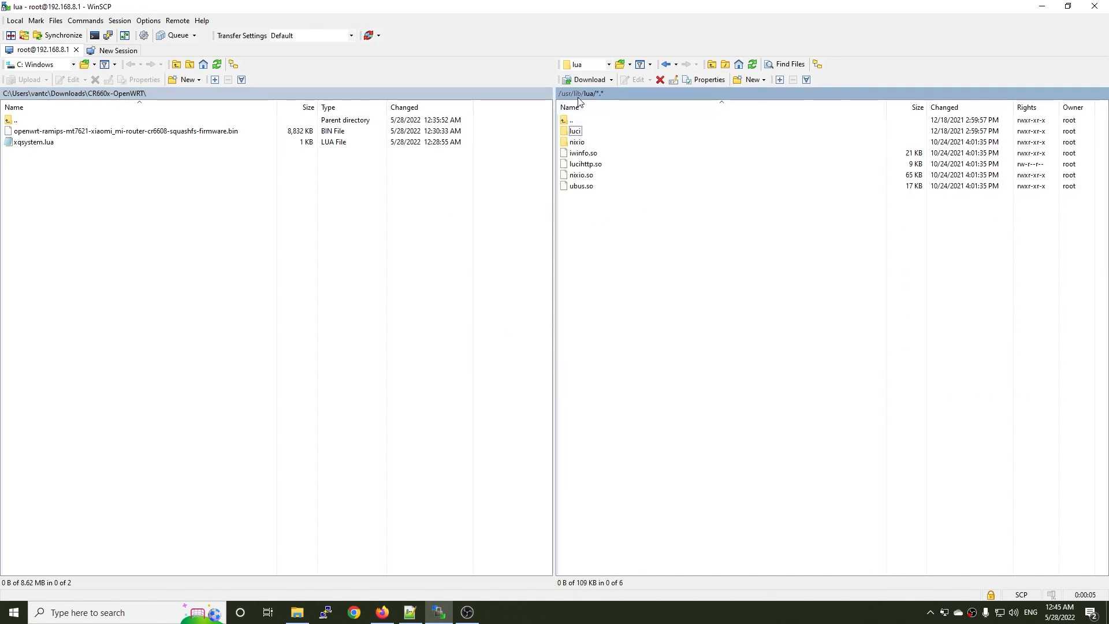
{"action": "double_click", "coordinate": [576, 121]}
{"action": "double_click", "coordinate": [576, 120]}
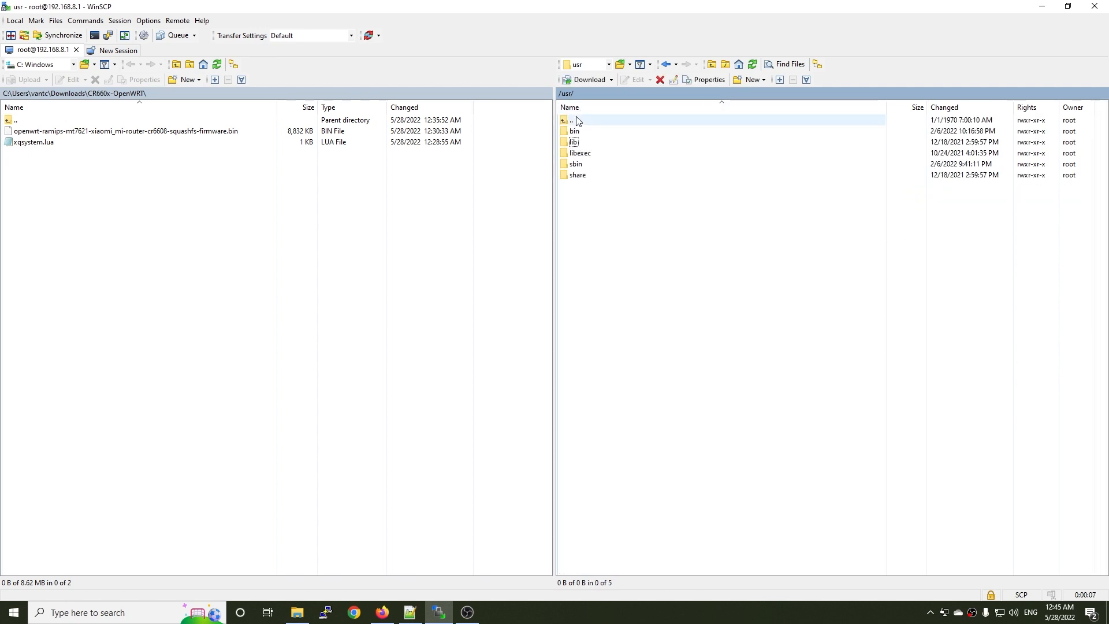
{"action": "double_click", "coordinate": [572, 120]}
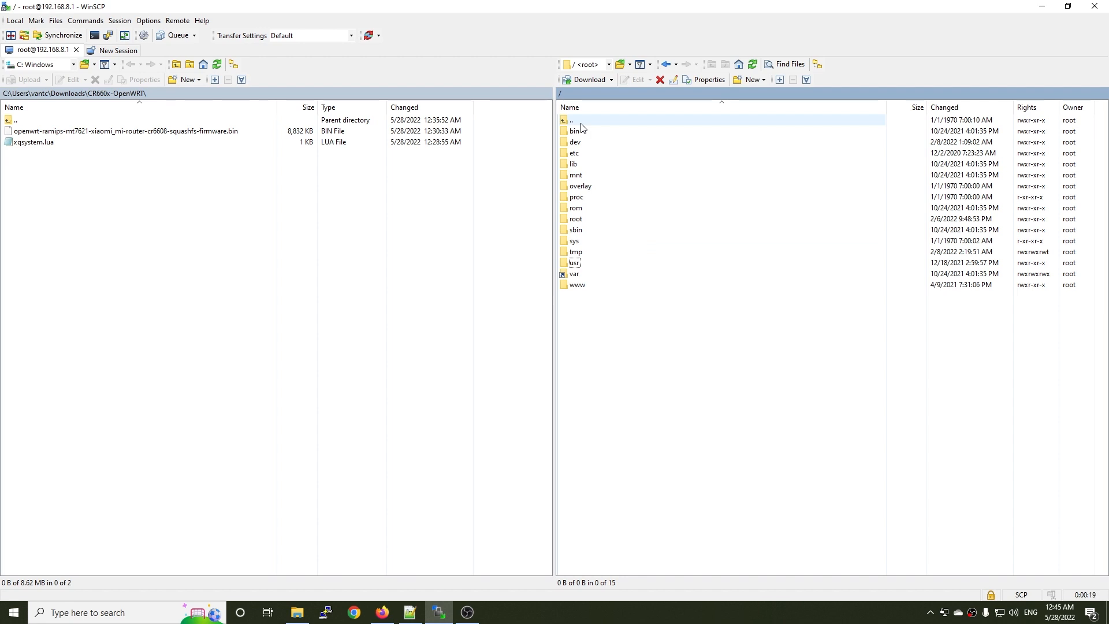
{"action": "double_click", "coordinate": [577, 219]}
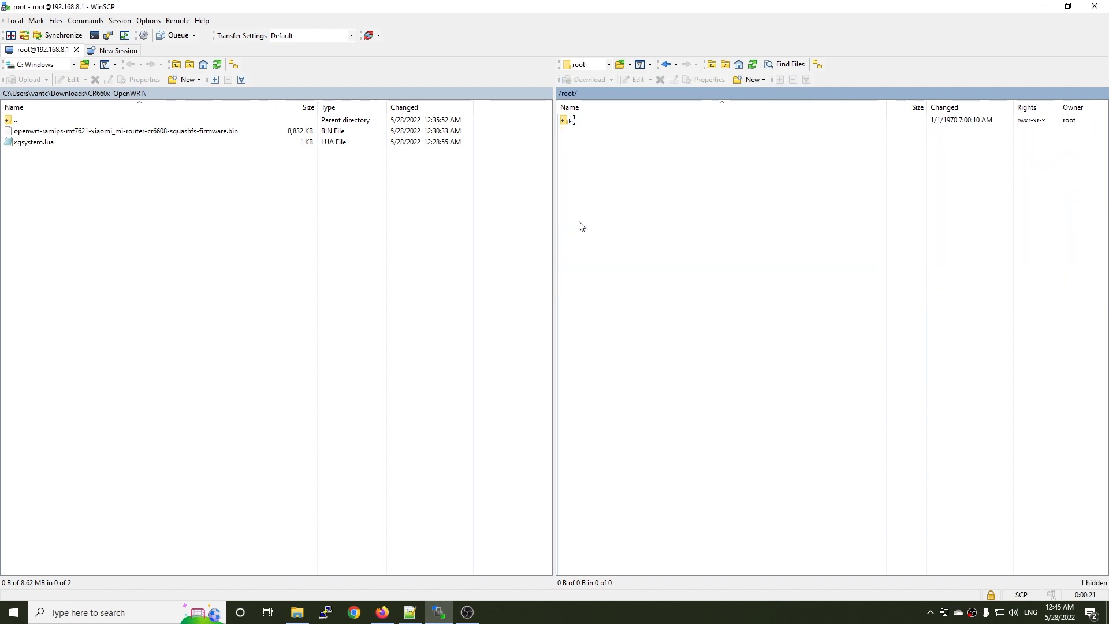
{"action": "double_click", "coordinate": [573, 123]}
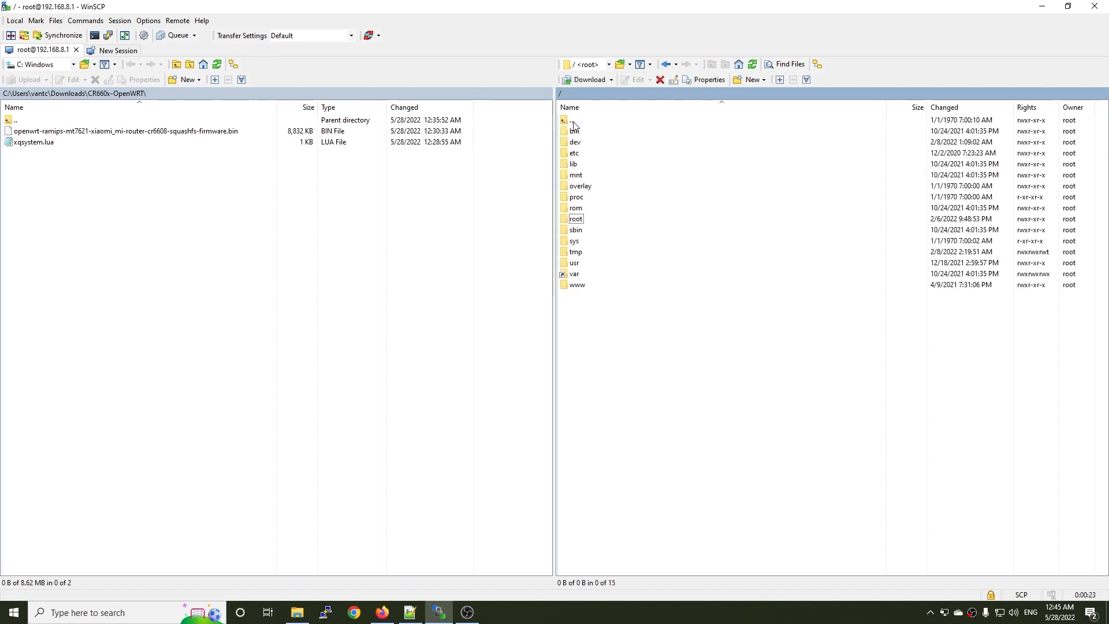
Open the /usr/lib/lua/luci/controller/admin folder on the router, starting from its root directory.
{"action": "double_click", "coordinate": [586, 268]}
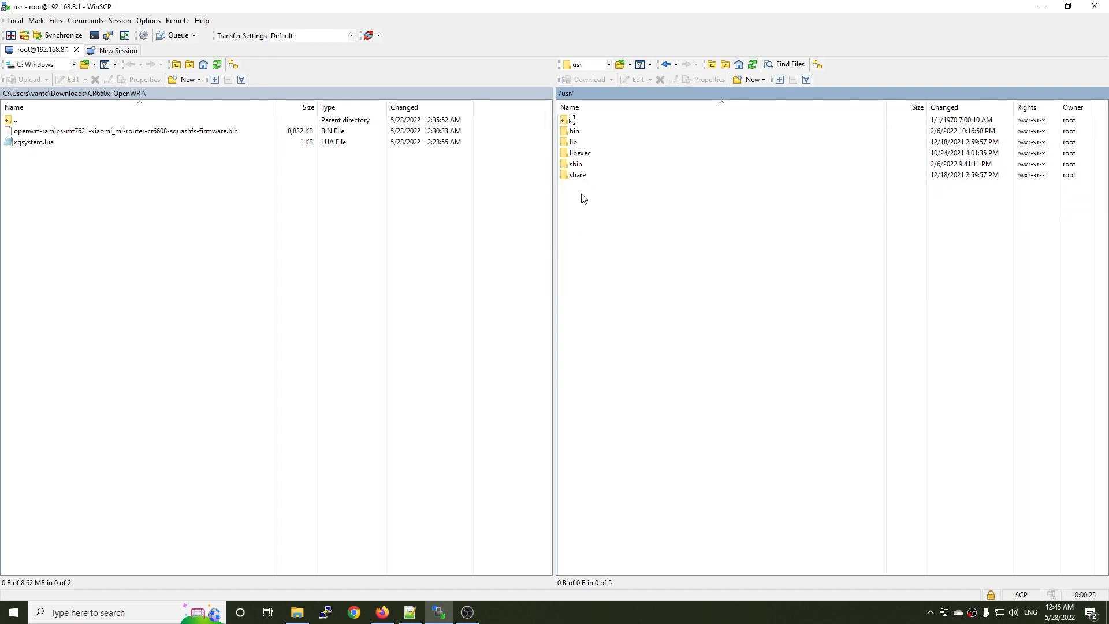
{"action": "double_click", "coordinate": [589, 141]}
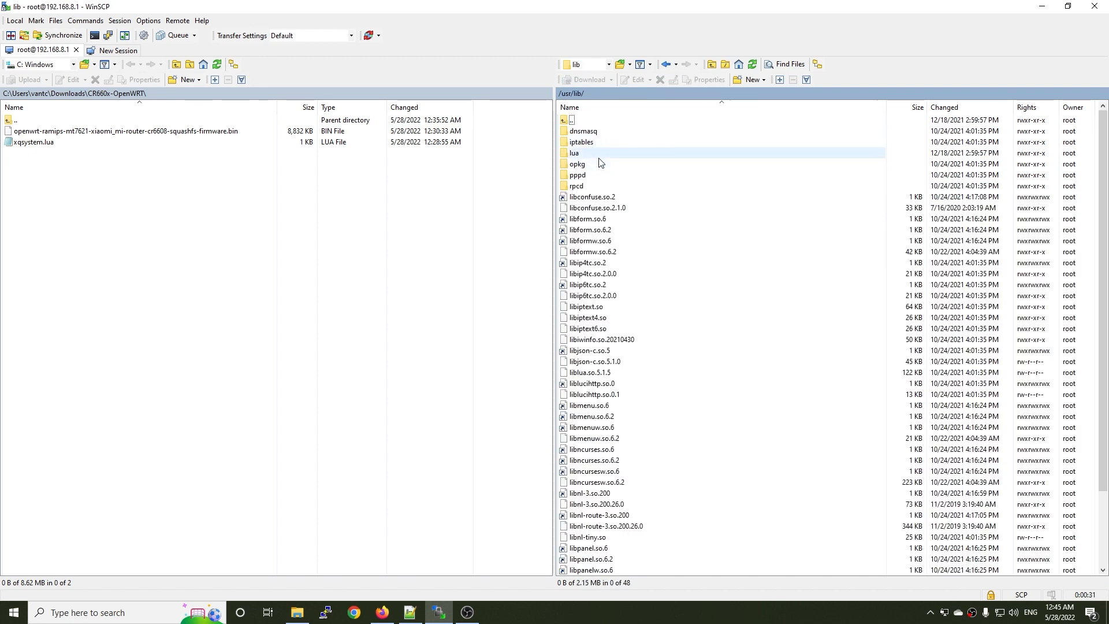
{"action": "double_click", "coordinate": [598, 154]}
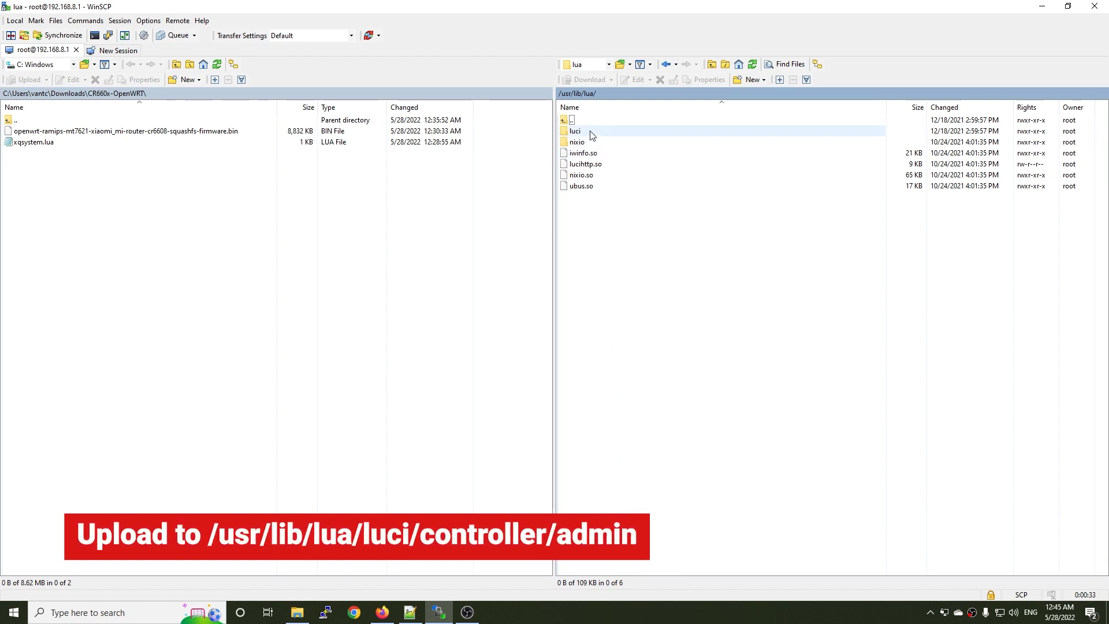
{"action": "double_click", "coordinate": [591, 133]}
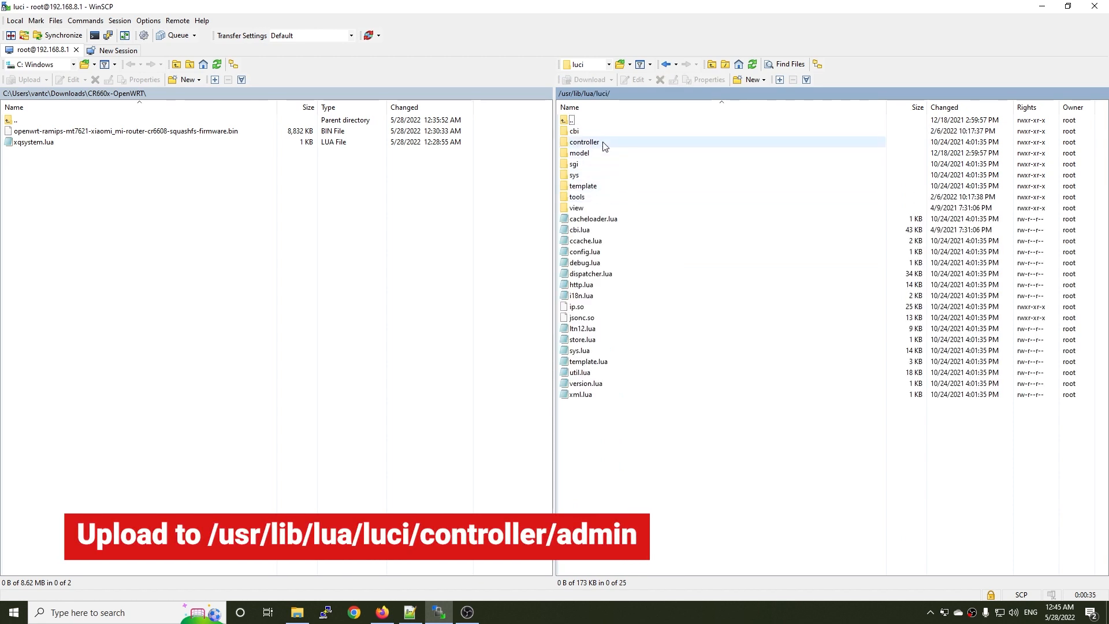
{"action": "double_click", "coordinate": [604, 143]}
{"action": "double_click", "coordinate": [602, 133]}
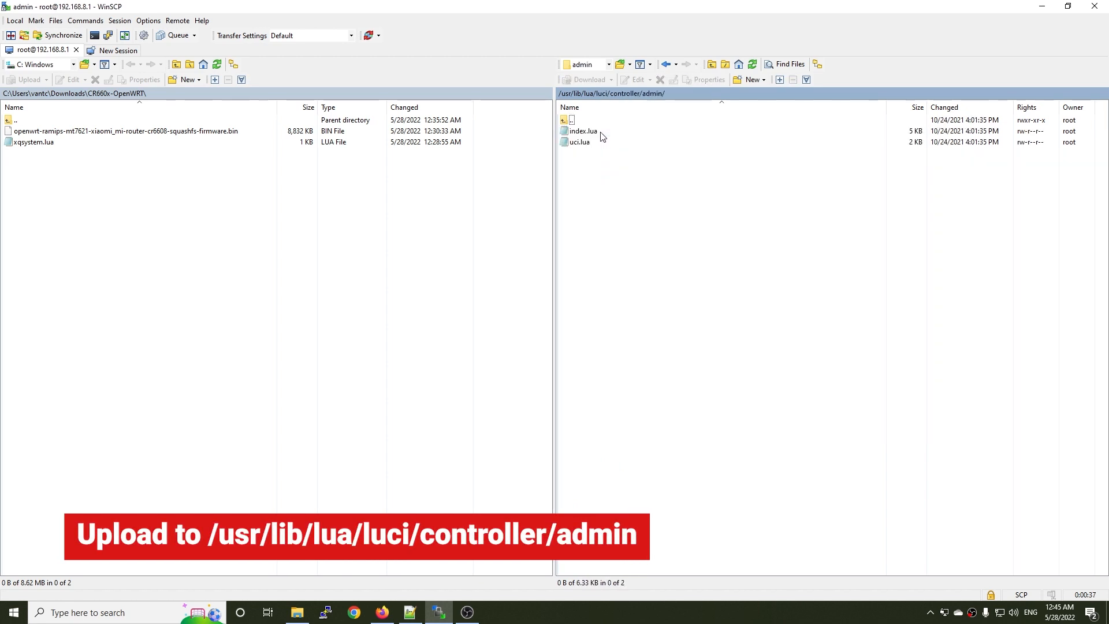
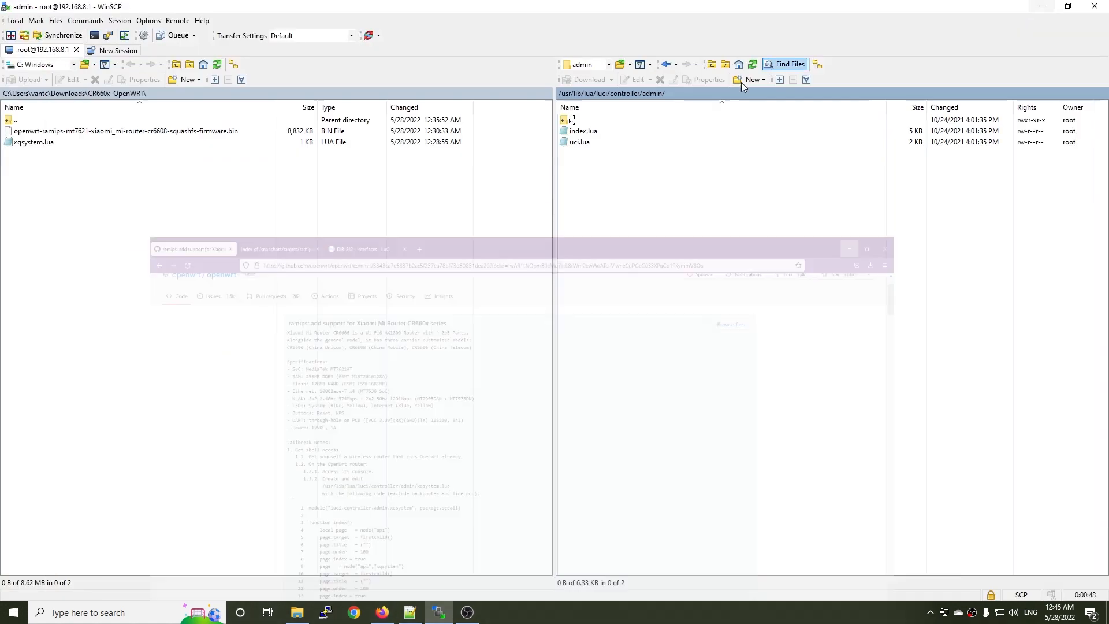
Switch back to WinSCP and upload the local xqsystem.lua file to the router's /usr/lib/lua/luci/controller/admin folder.
{"action": "left_click", "coordinate": [1043, 13]}
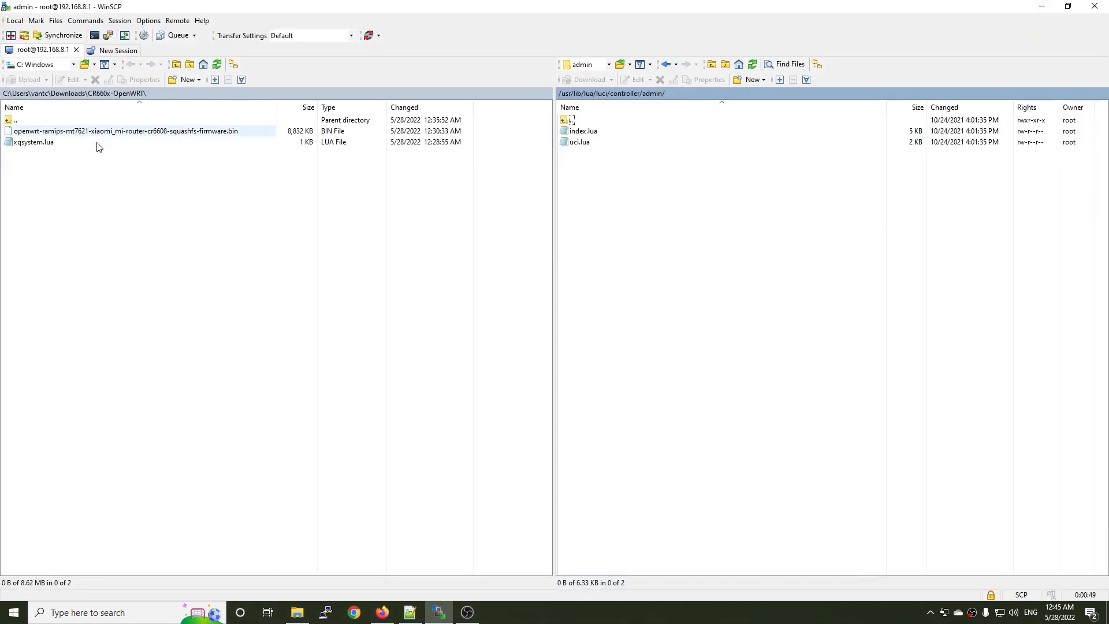
{"action": "right_click", "coordinate": [43, 147]}
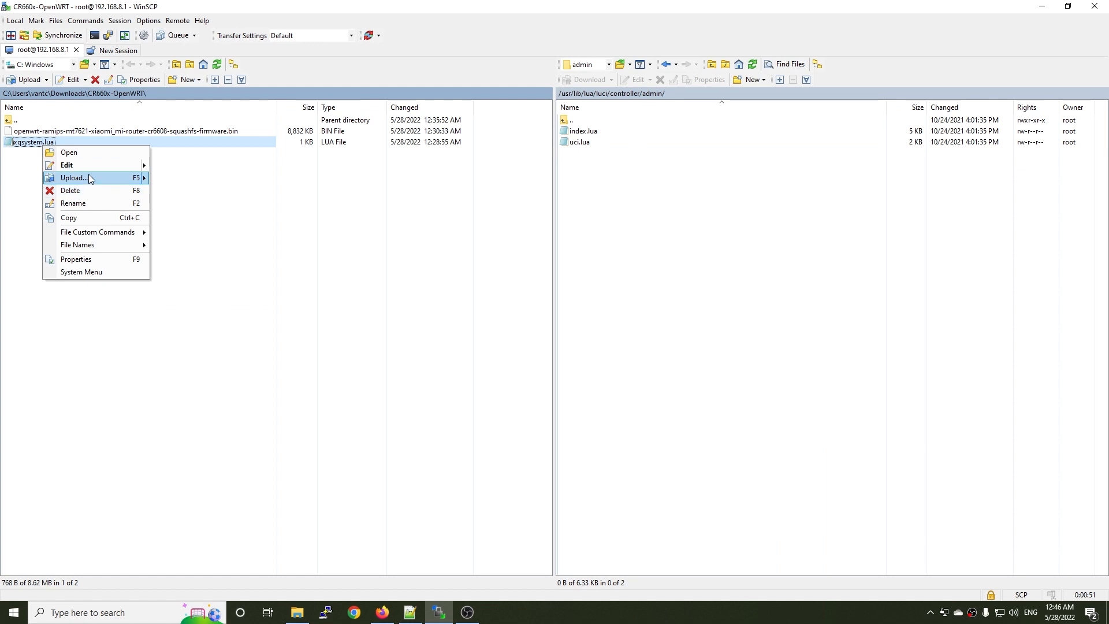
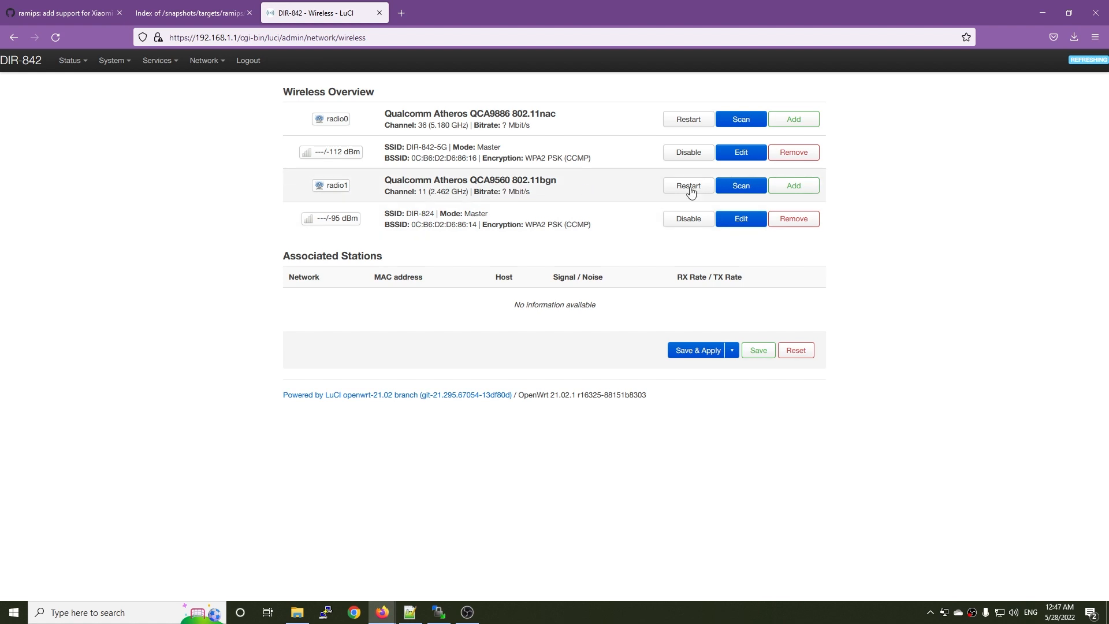
Change the ESSID of the 2.4 GHz DIR-824 wireless network on radio1 to openwrt.
{"action": "left_click", "coordinate": [745, 227]}
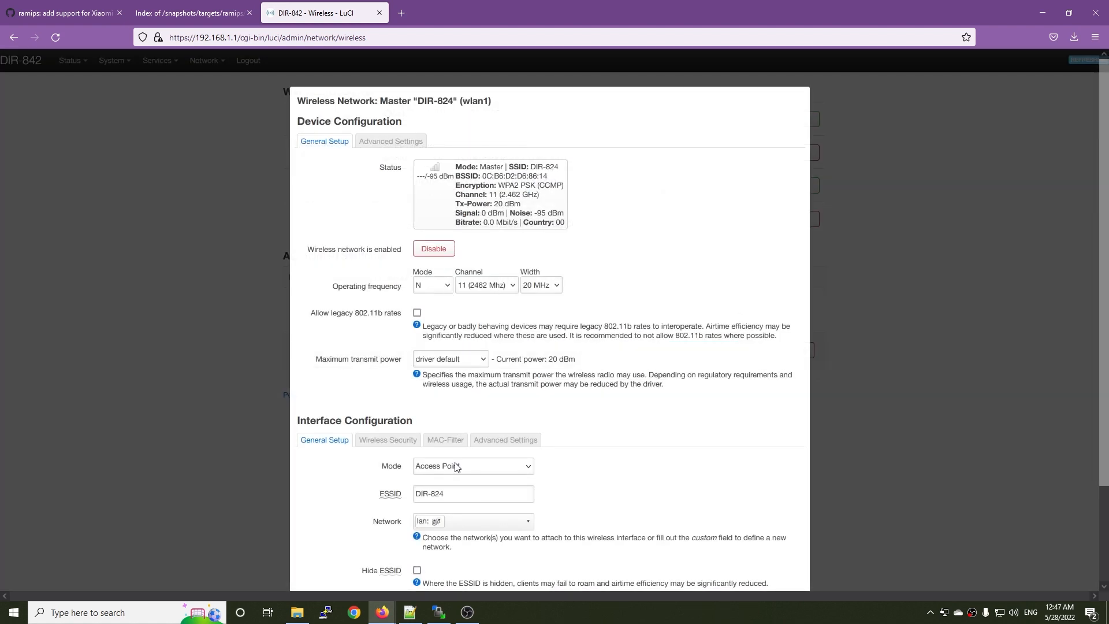
{"action": "left_click_drag", "start_coordinate": [478, 494], "coordinate": [396, 498]}
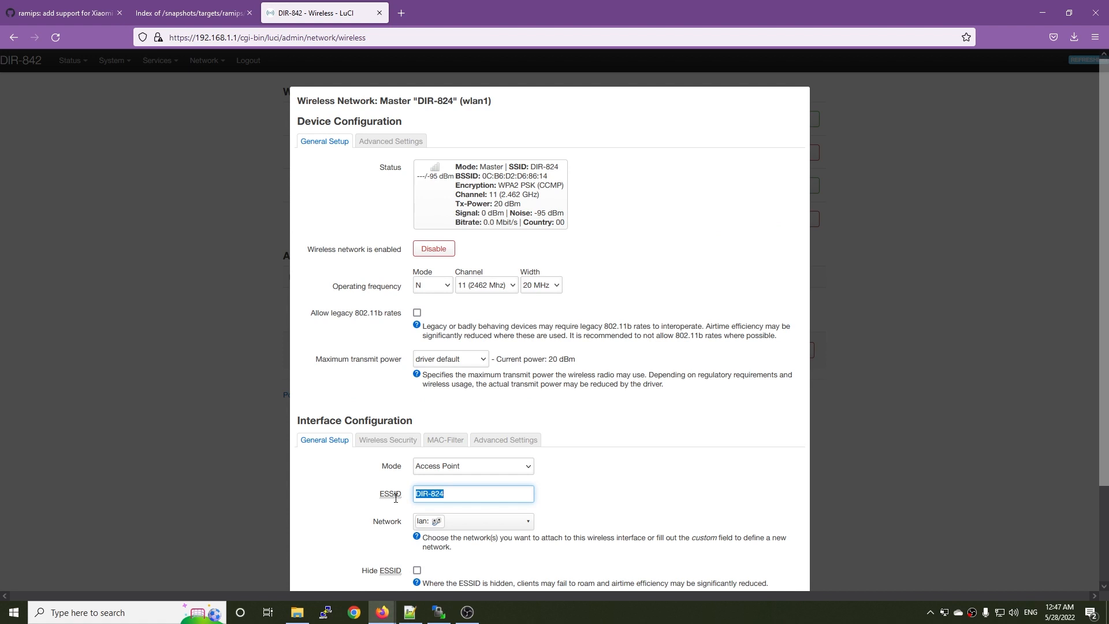
{"action": "type", "text": "OpenWRT"}
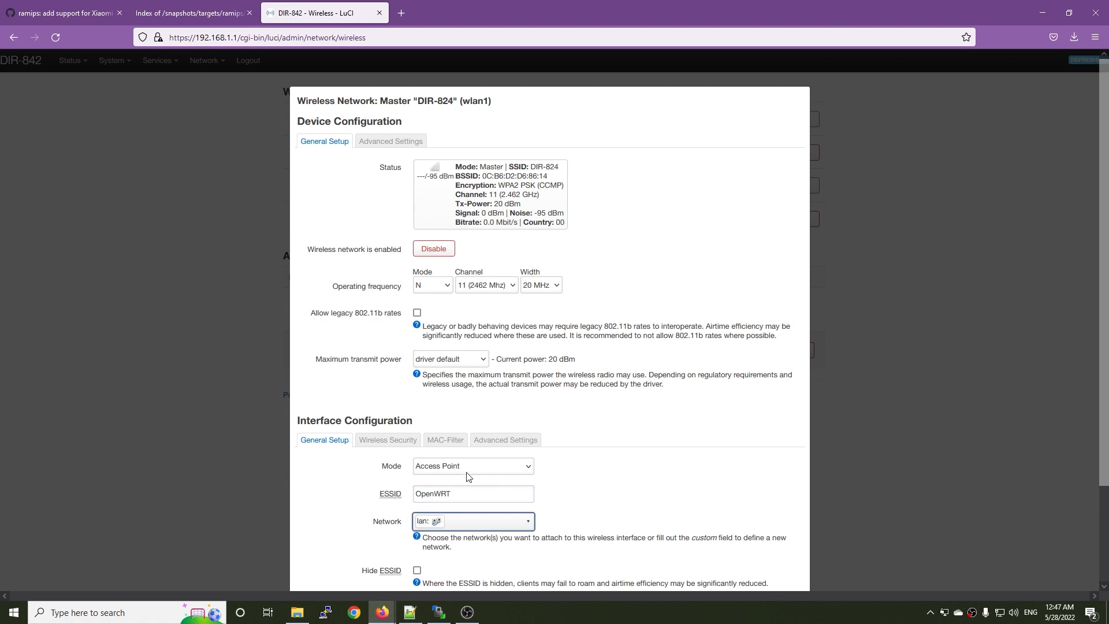
{"action": "left_click_drag", "start_coordinate": [513, 494], "coordinate": [354, 514]}
{"action": "type", "text": "openwrt"}
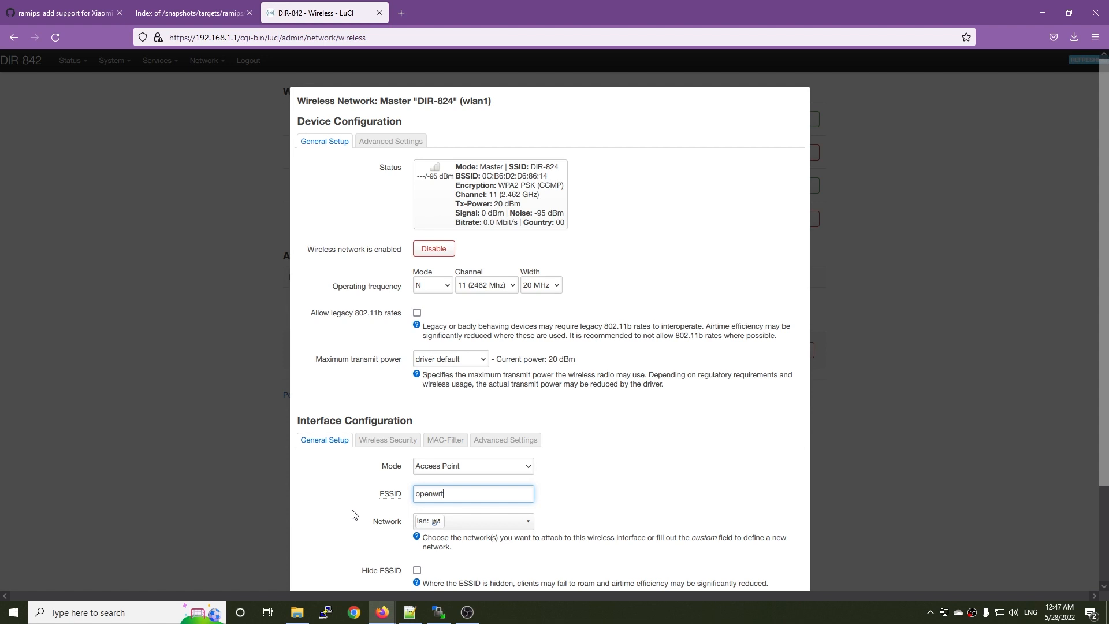
Enter a new WPA2-PSK key for the radio1 network, save it, and apply the wireless changes.
{"action": "left_click", "coordinate": [394, 443]}
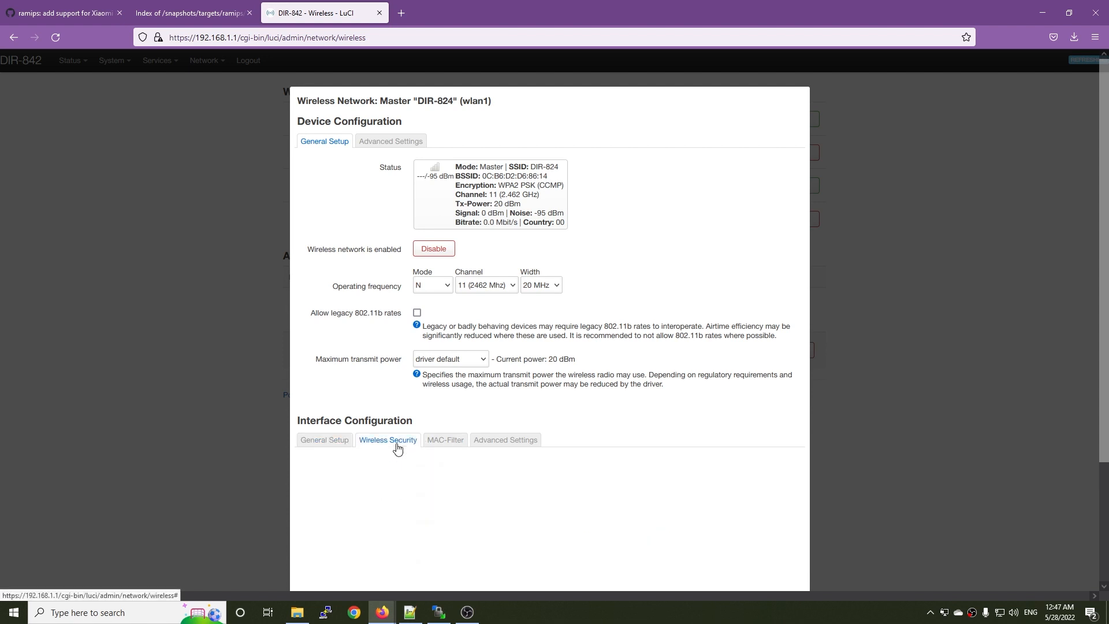
{"action": "left_click_drag", "start_coordinate": [518, 522], "coordinate": [337, 523]}
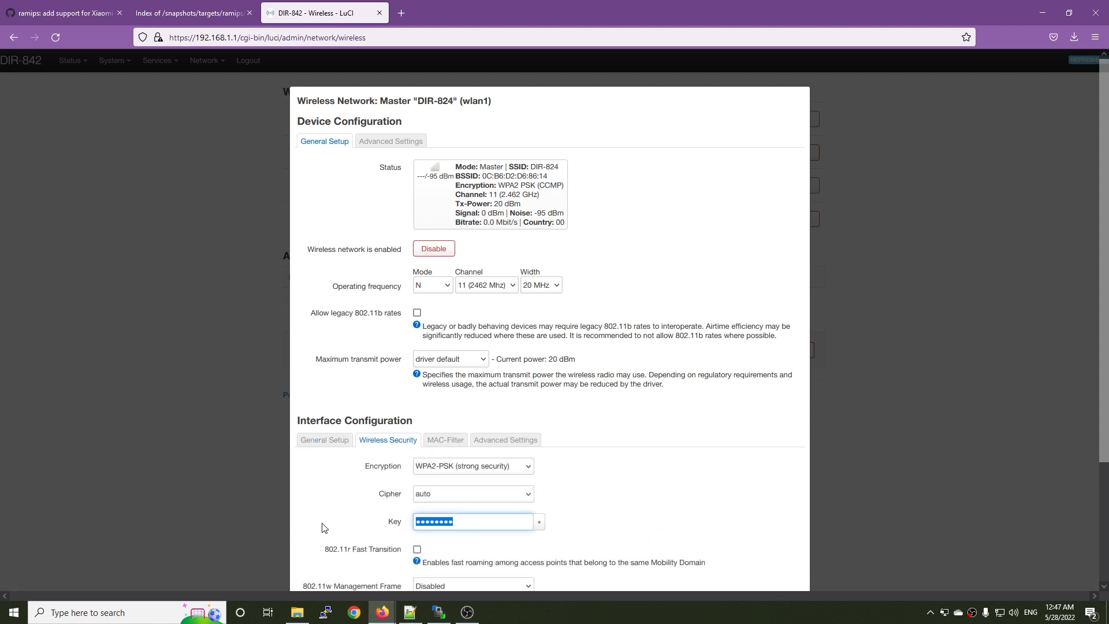
{"action": "type", "text": "•••"}
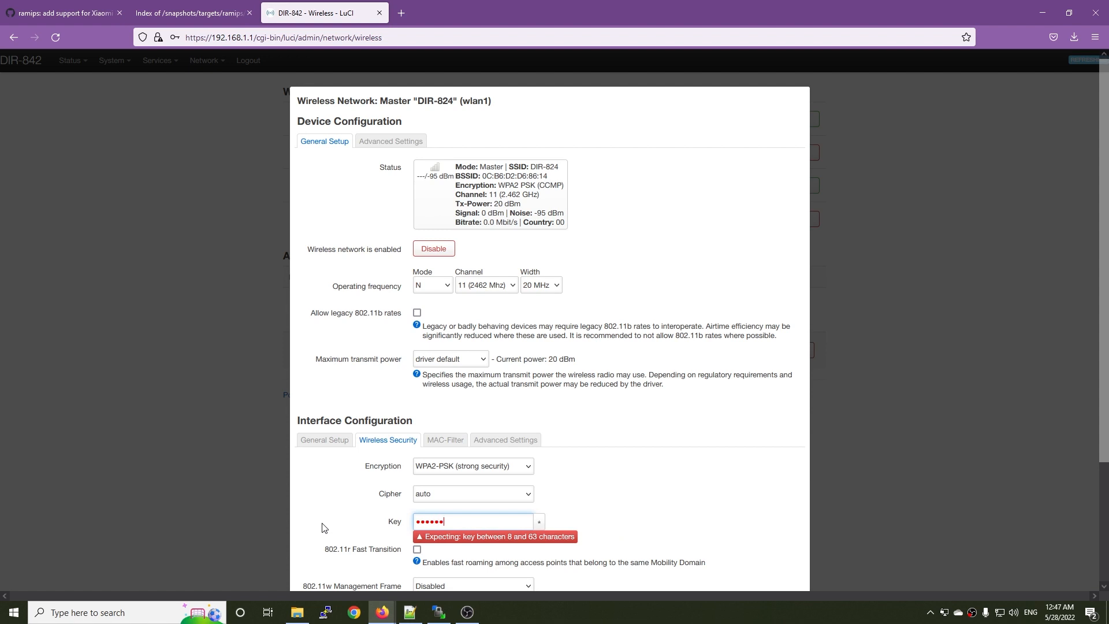
{"action": "type", "text": "•••••"}
{"action": "left_click", "coordinate": [613, 460]}
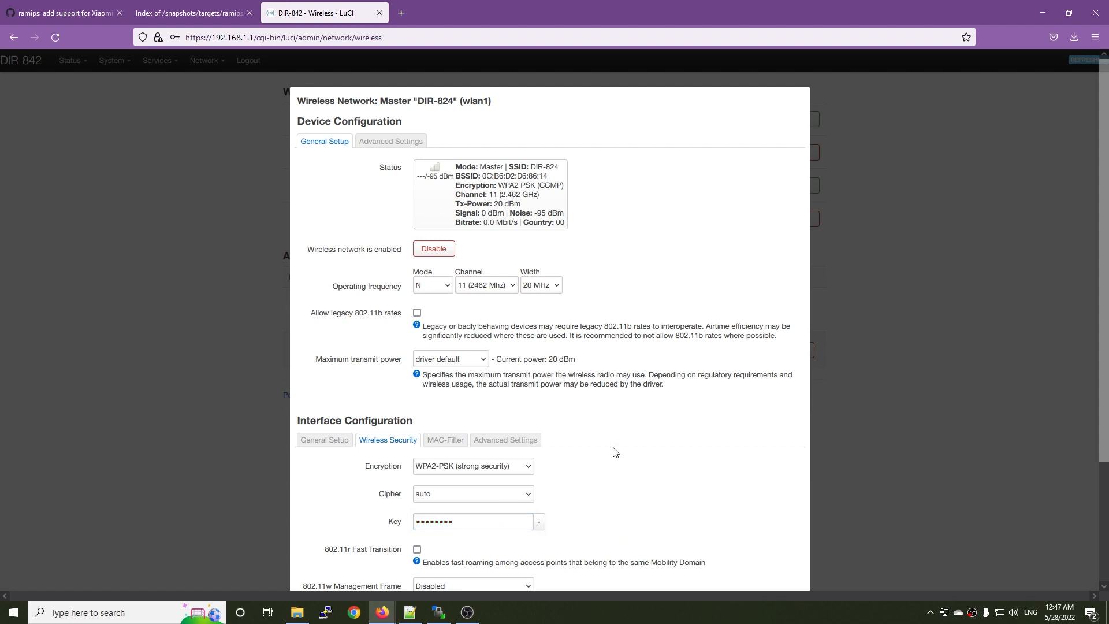
{"action": "scroll", "coordinate": [682, 491], "scroll_direction": "down", "scroll_amount": 3}
{"action": "left_click", "coordinate": [784, 538]}
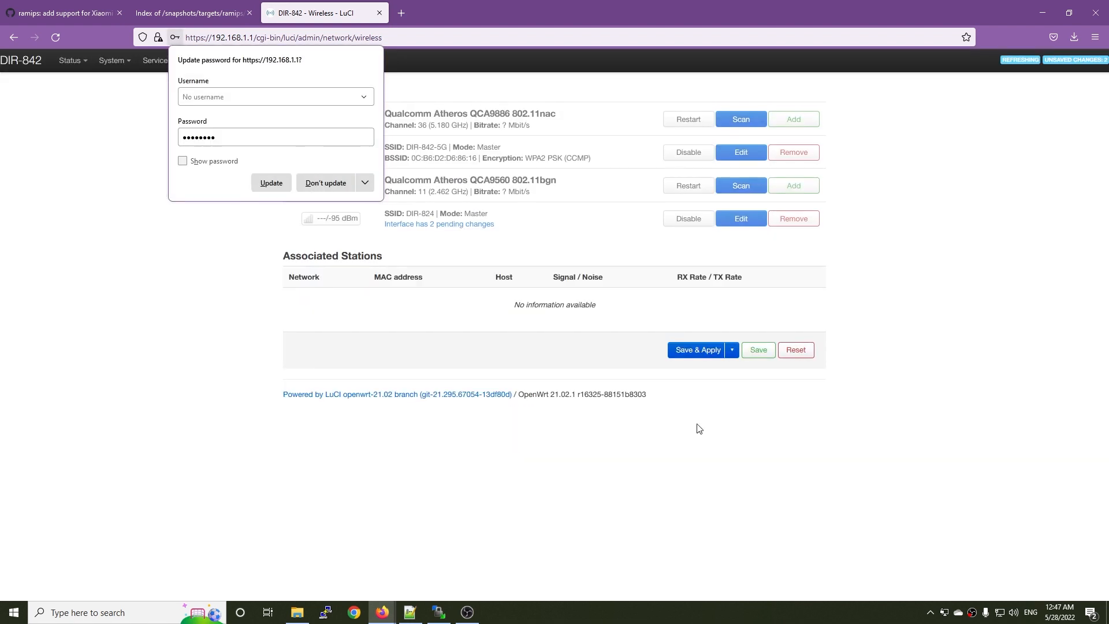
{"action": "left_click", "coordinate": [695, 350]}
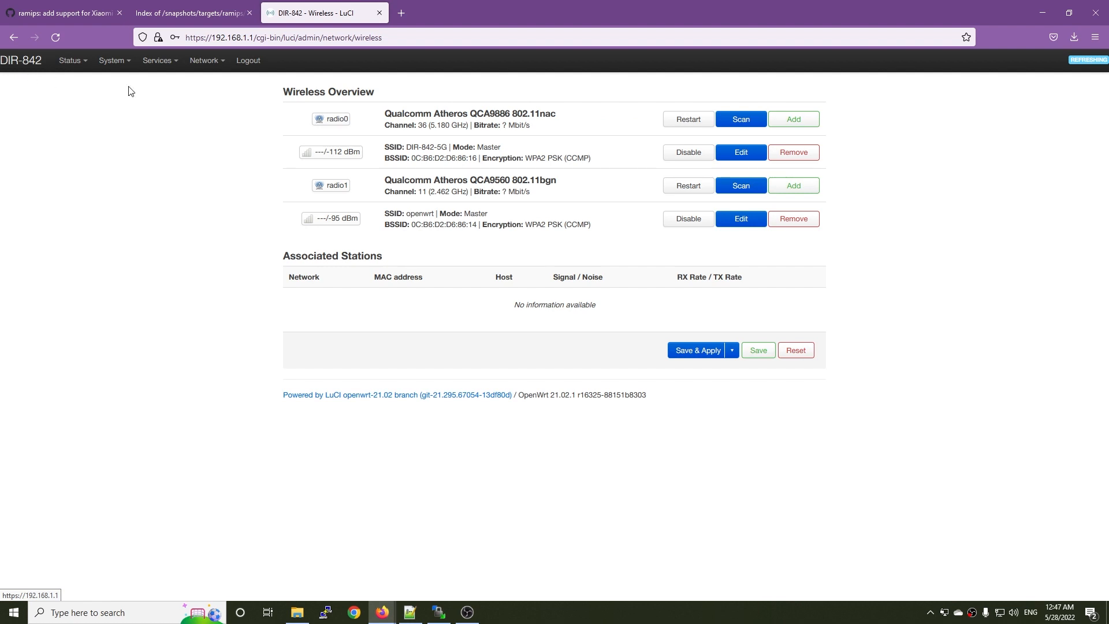
Open the LAN interface's settings for editing from the router's network interfaces.
{"action": "mouse_move", "coordinate": [203, 62]}
{"action": "left_click", "coordinate": [209, 85]}
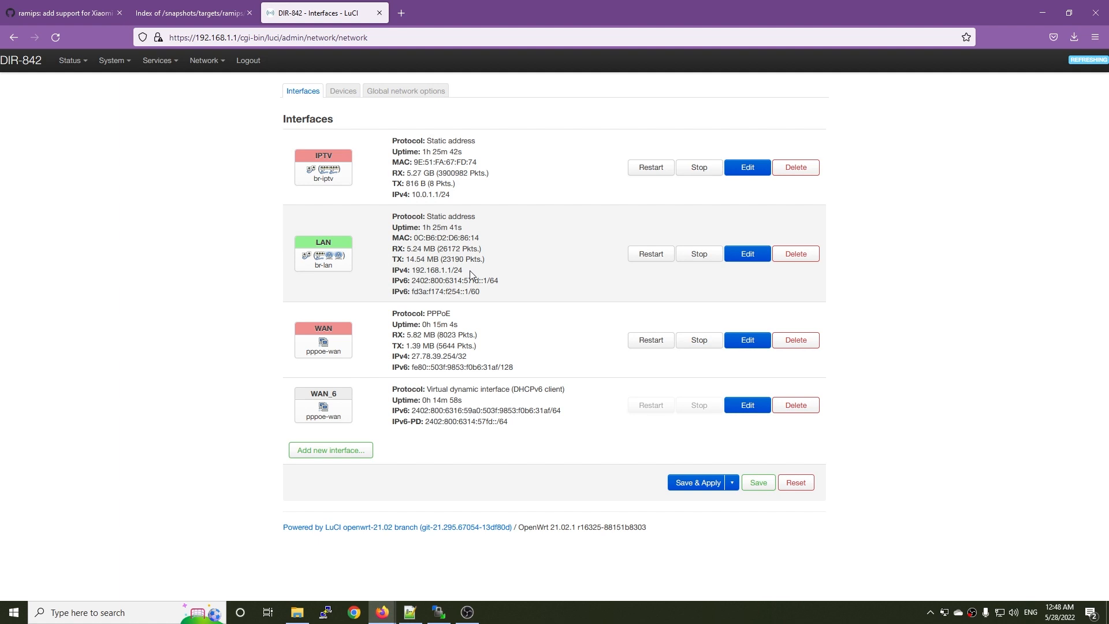
{"action": "left_click", "coordinate": [748, 255]}
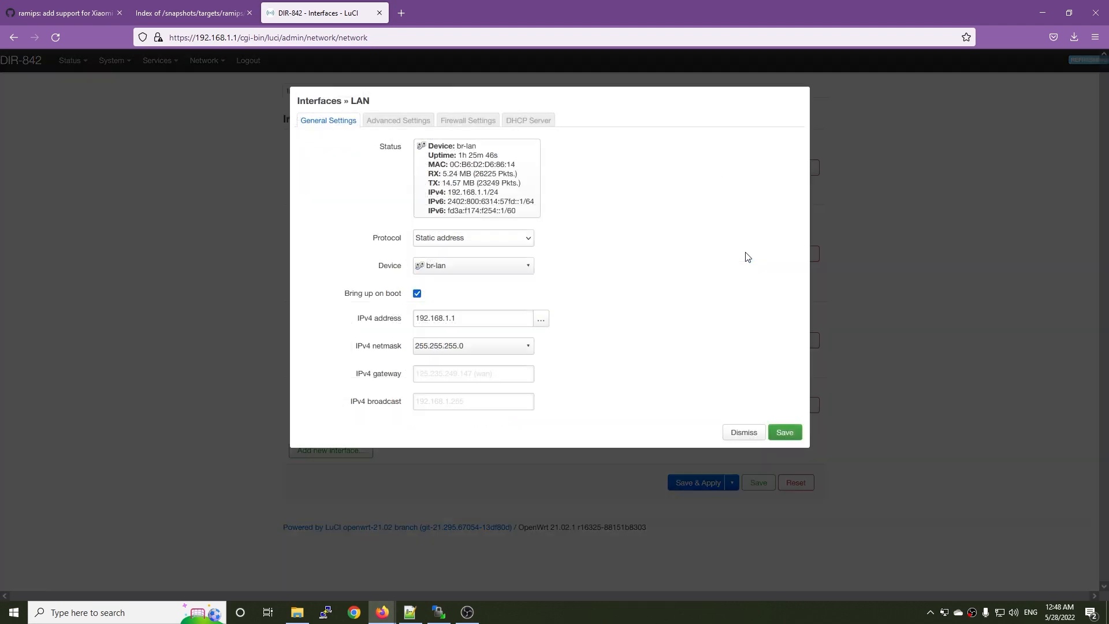
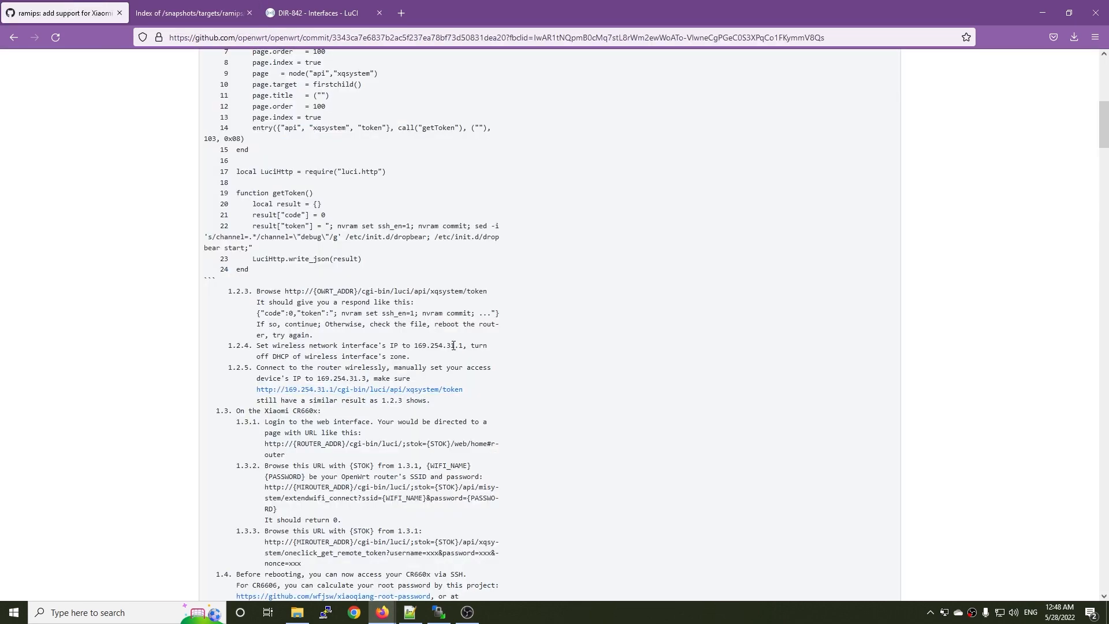
Select the wireless interface IP address 169.254.31.1 in step 1.2.4 of the GitHub commit's instructions.
{"action": "left_click_drag", "start_coordinate": [466, 346], "coordinate": [415, 349]}
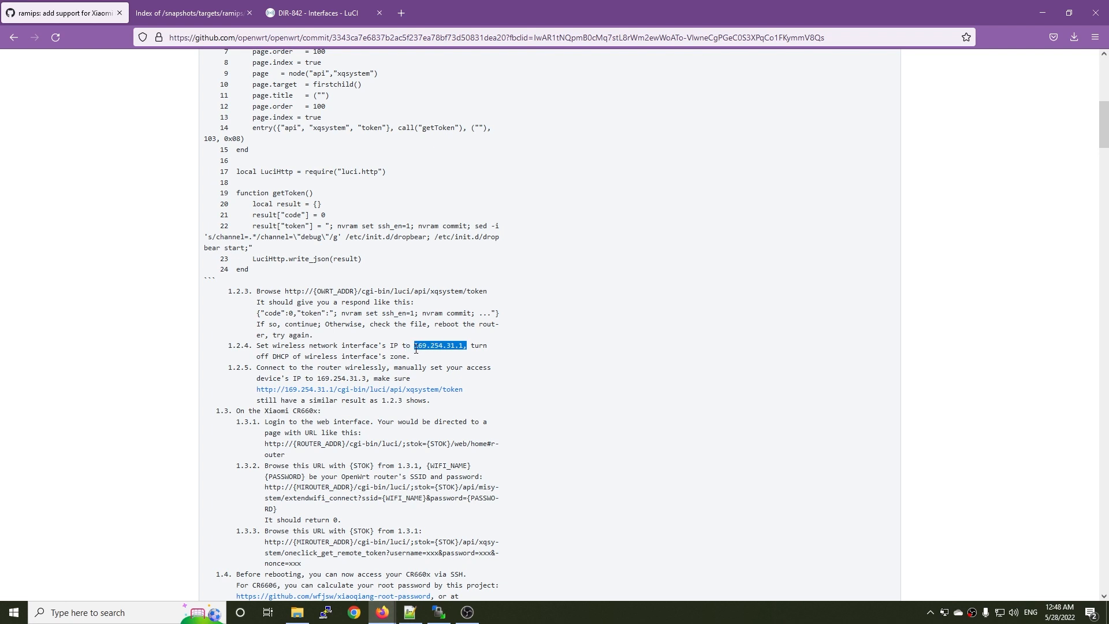
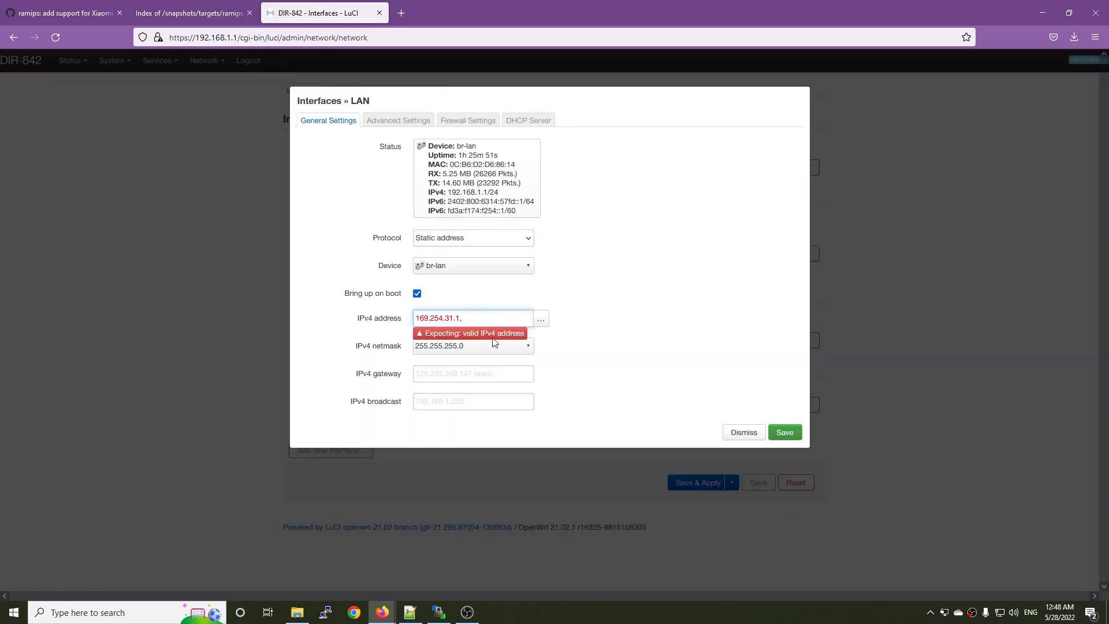
Correct the LAN interface's IPv4 address to 169.254.31.1 and set its DHCP server to ignore the interface.
{"action": "key", "text": "BackSpace"}
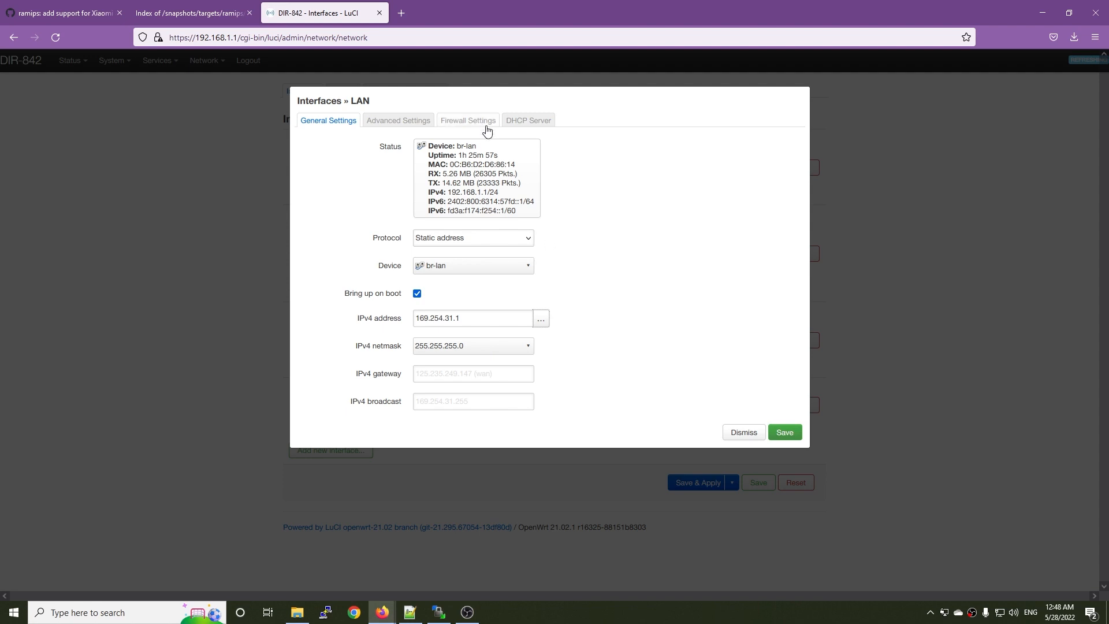
{"action": "left_click", "coordinate": [542, 121]}
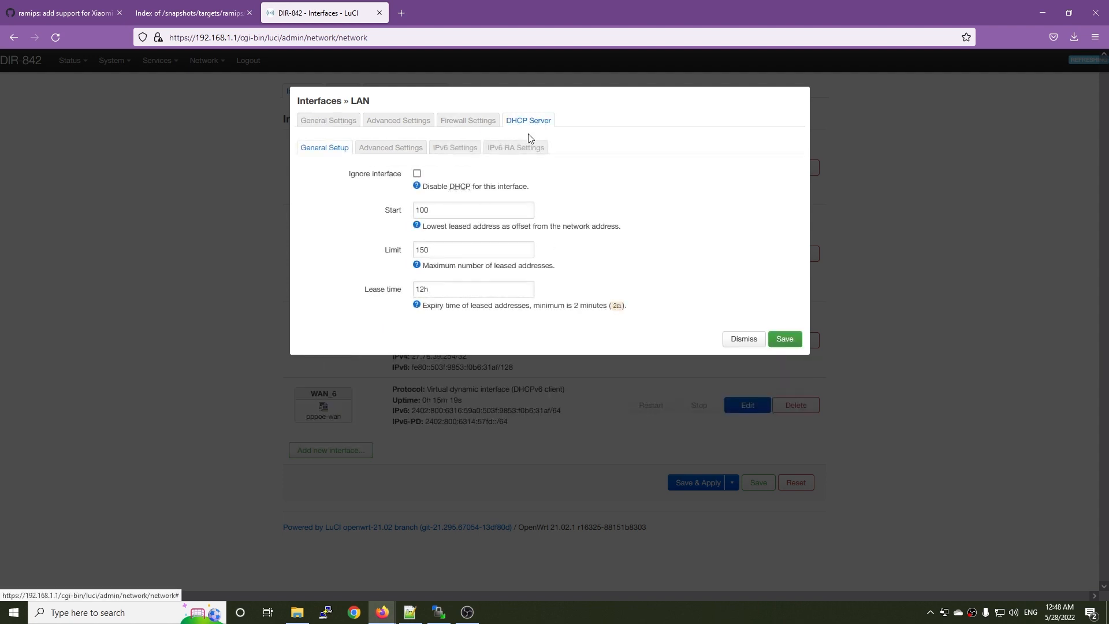
{"action": "left_click", "coordinate": [416, 173]}
{"action": "left_click", "coordinate": [327, 120]}
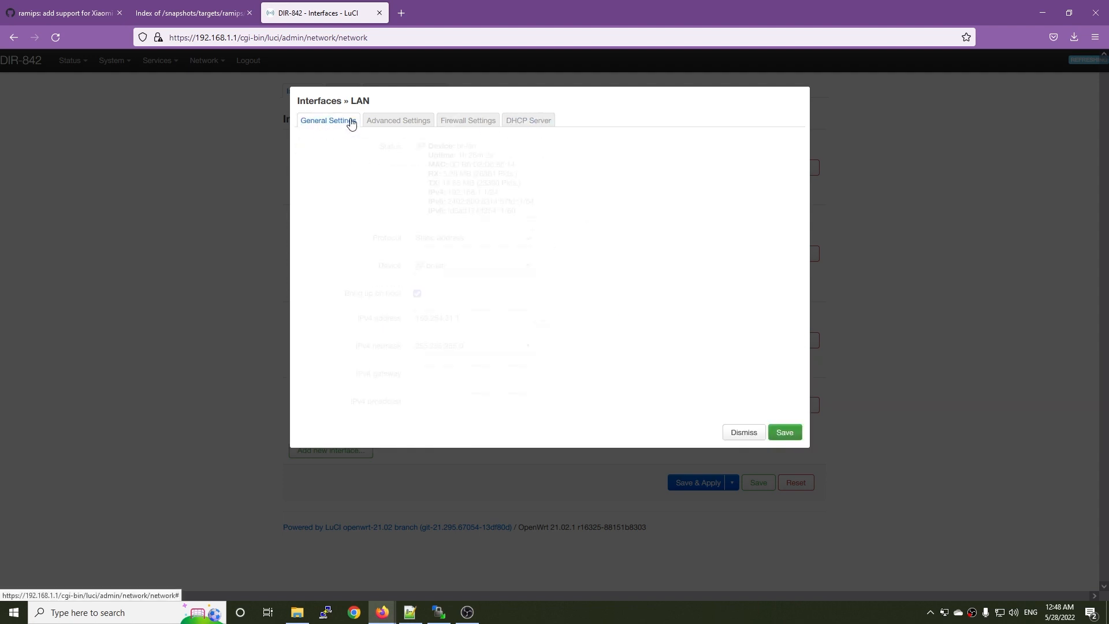
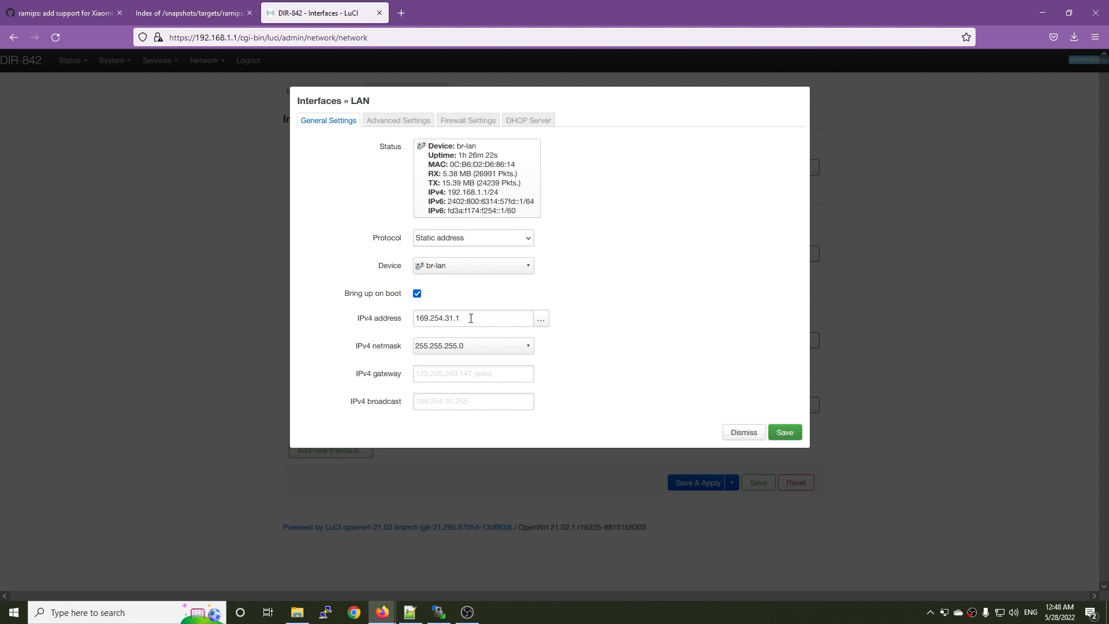
Check the LAN interface's firewall and DHCP settings, save the interface, and apply the pending network changes to the router.
{"action": "left_click", "coordinate": [471, 318]}
{"action": "left_click", "coordinate": [468, 120]}
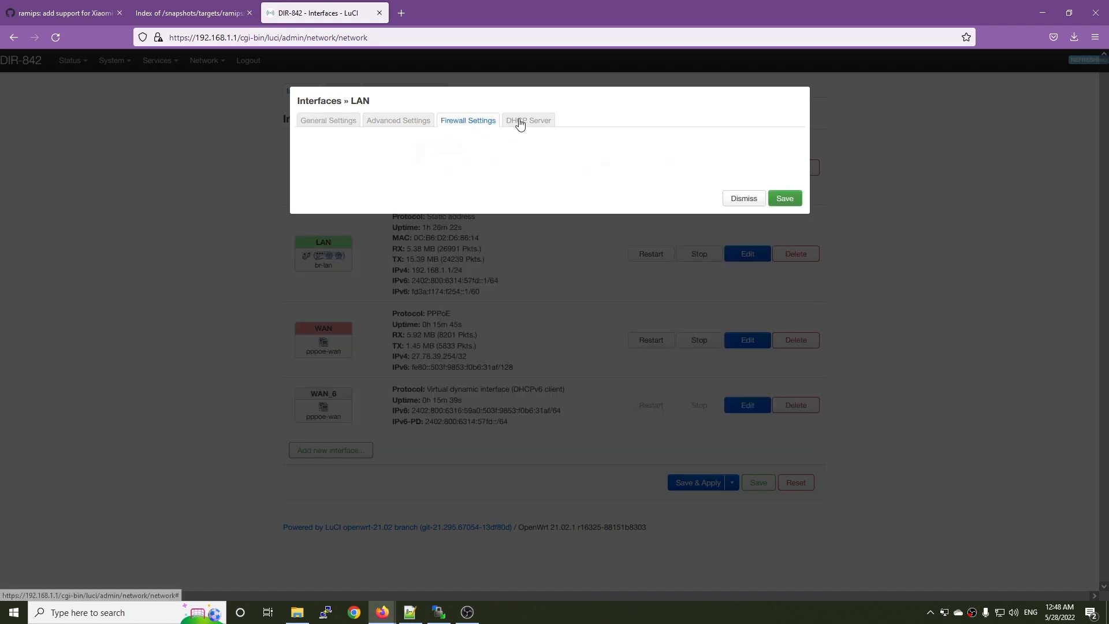
{"action": "left_click", "coordinate": [531, 121]}
{"action": "left_click", "coordinate": [469, 123]}
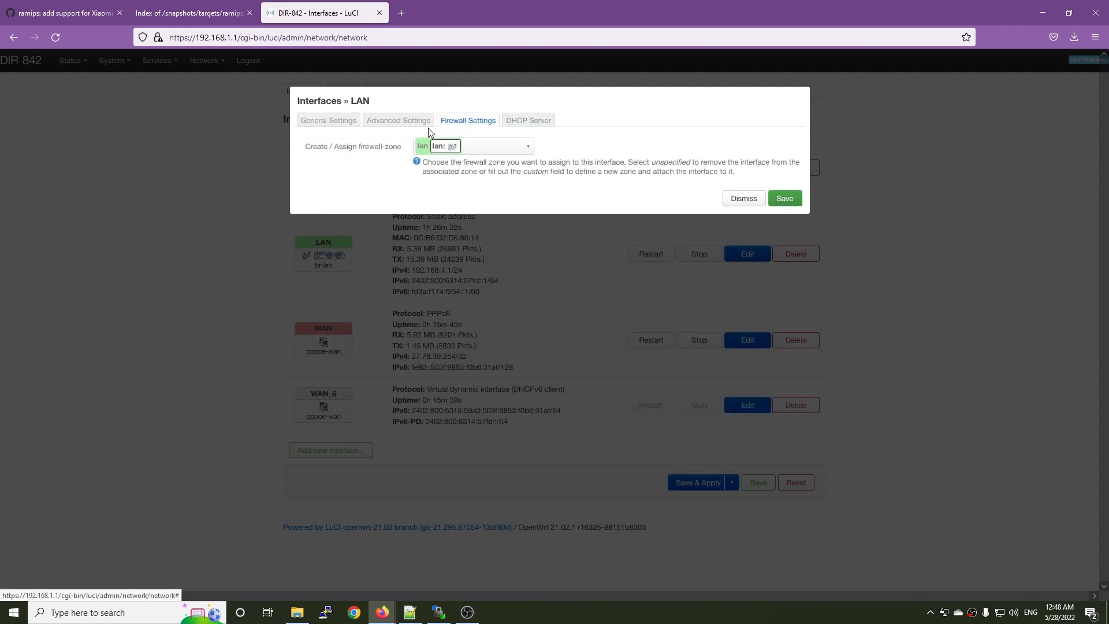
{"action": "left_click", "coordinate": [329, 121]}
{"action": "left_click", "coordinate": [784, 434]}
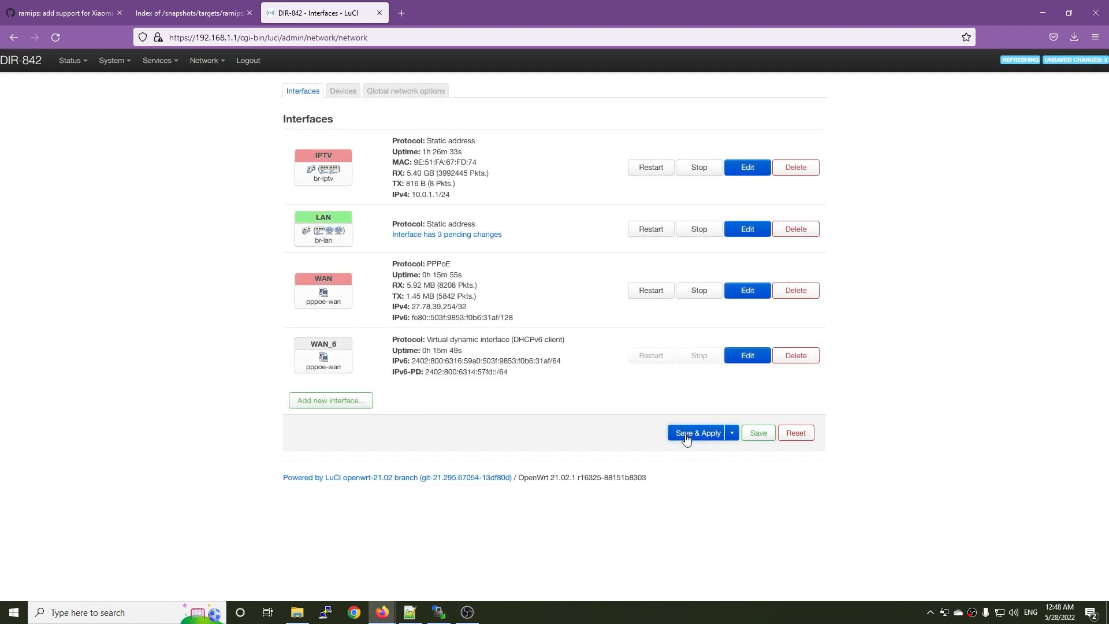
{"action": "left_click", "coordinate": [687, 437]}
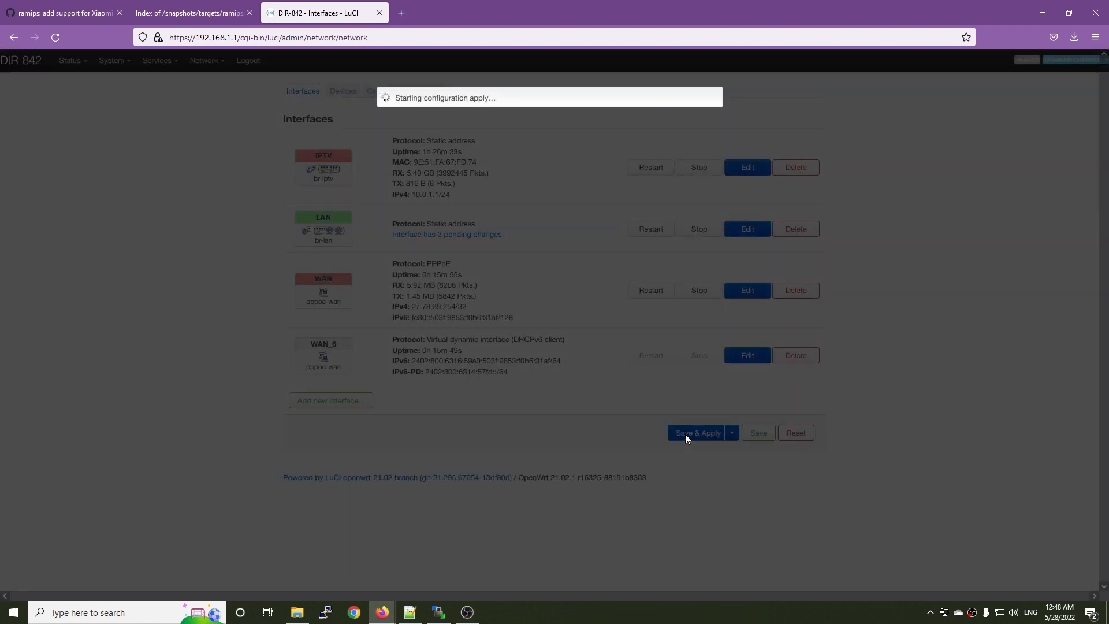
Switch to the Windows network settings and open the TCP/IPv4 properties of the Ethernet adapter.
{"action": "right_click", "coordinate": [1000, 614]}
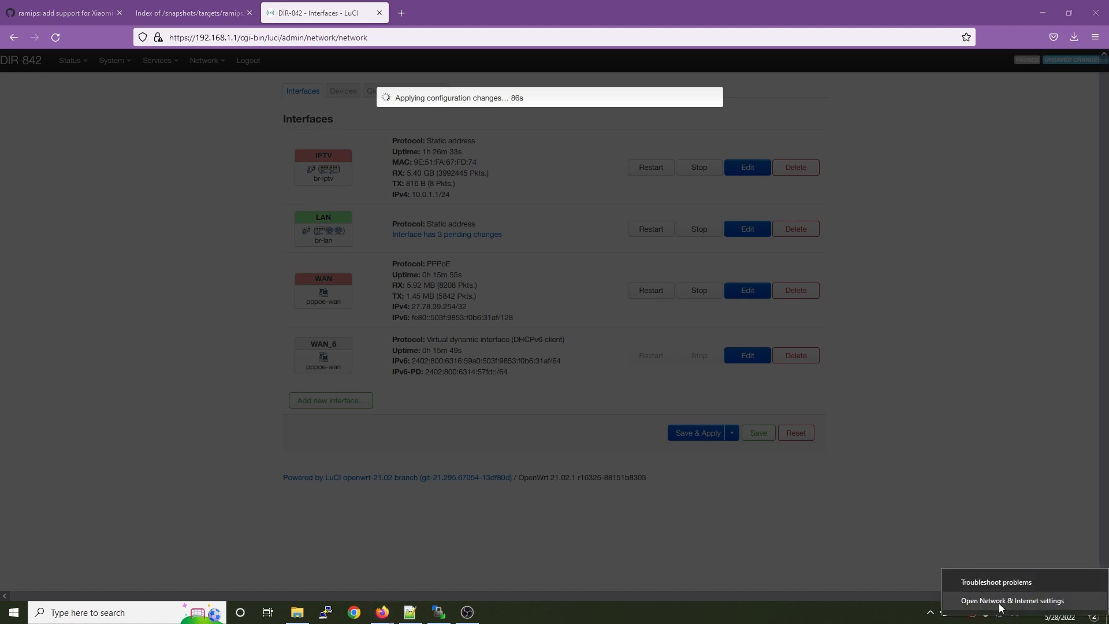
{"action": "left_click", "coordinate": [1000, 602]}
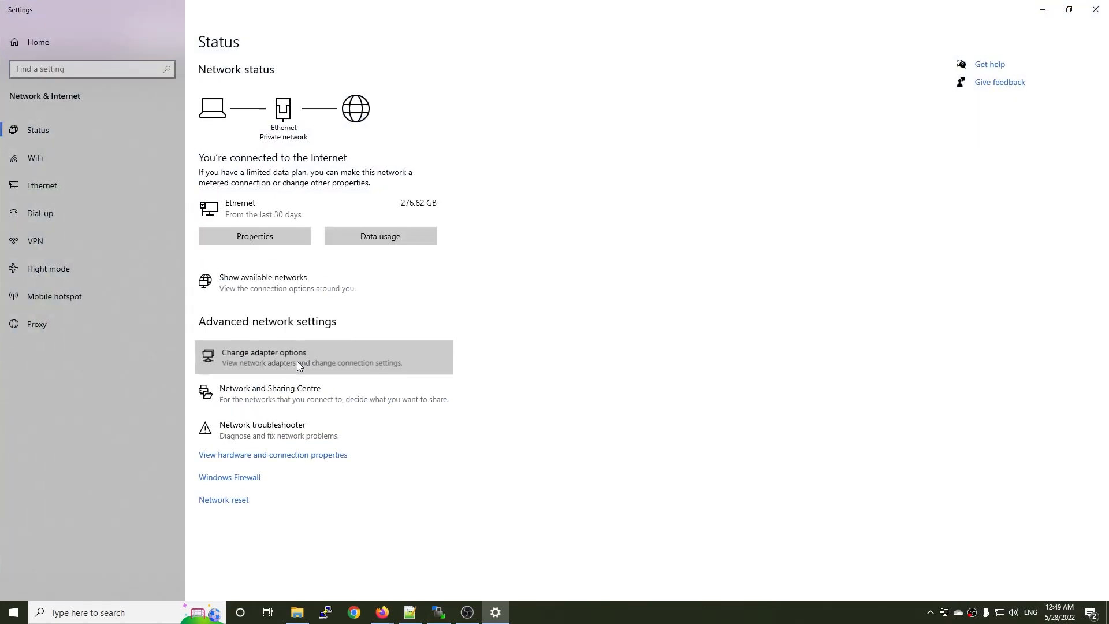
{"action": "left_click", "coordinate": [297, 362]}
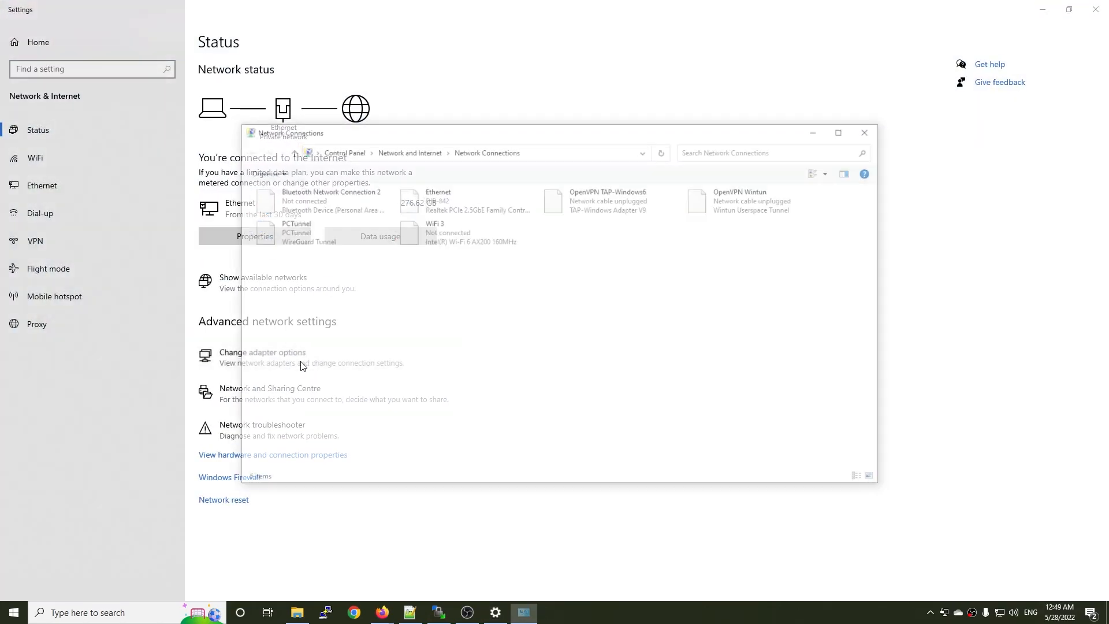
{"action": "right_click", "coordinate": [462, 202]}
{"action": "left_click", "coordinate": [499, 312]}
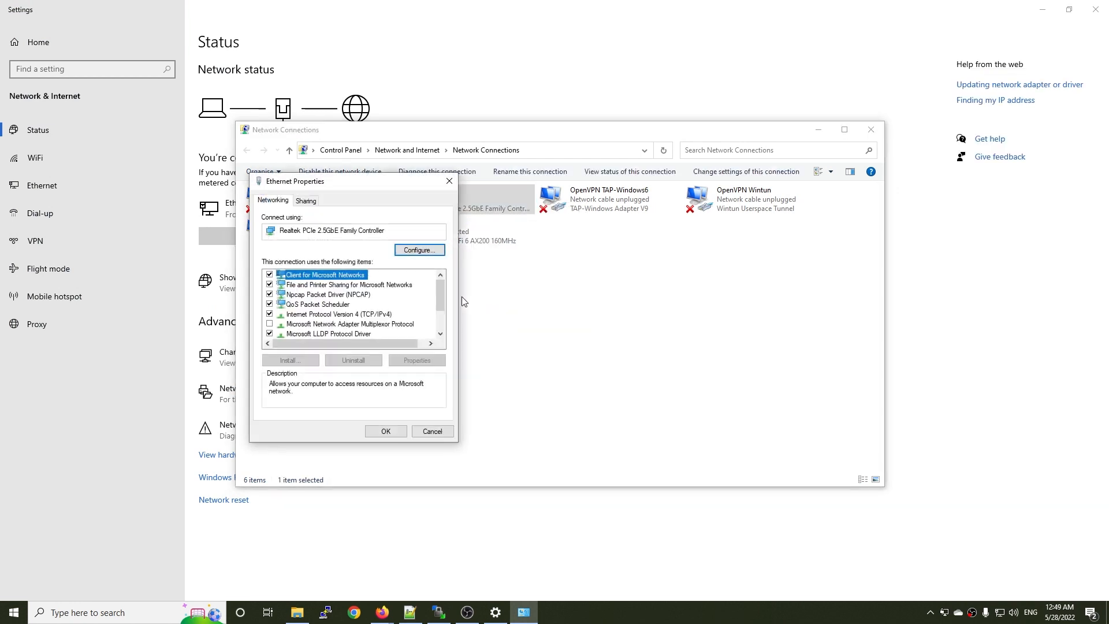
{"action": "double_click", "coordinate": [352, 313]}
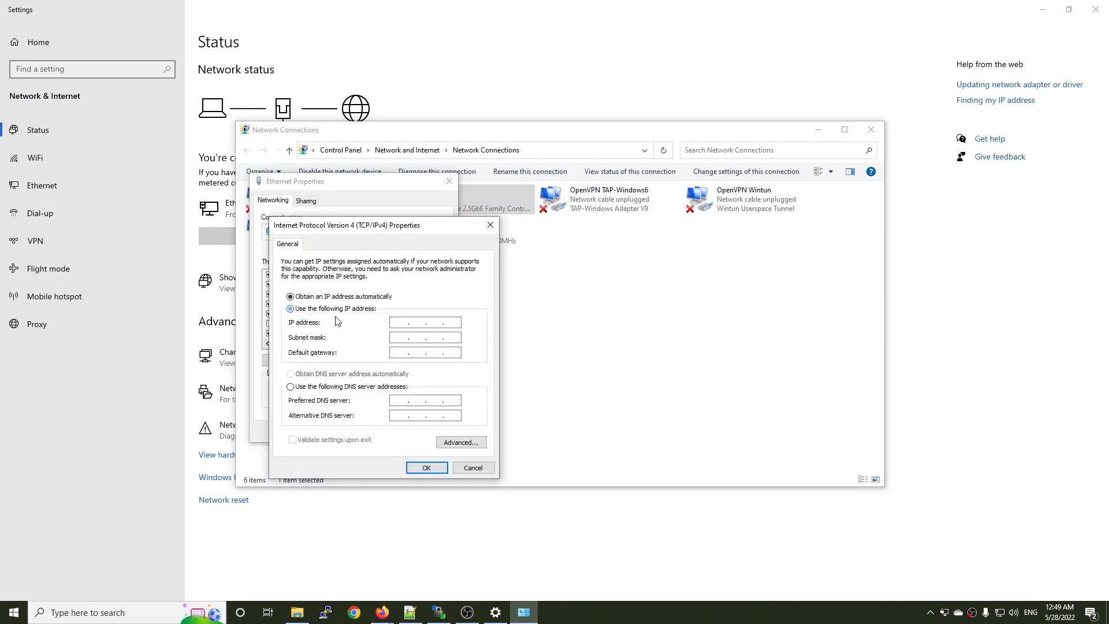
Assign the Ethernet adapter the static IP address 169.254.31.3 with the auto-filled subnet mask and save its properties.
{"action": "left_click", "coordinate": [332, 308]}
{"action": "type", "text": "169 . 254 . 31 . 3"}
{"action": "key", "text": "Tab"}
{"action": "left_click", "coordinate": [416, 469]}
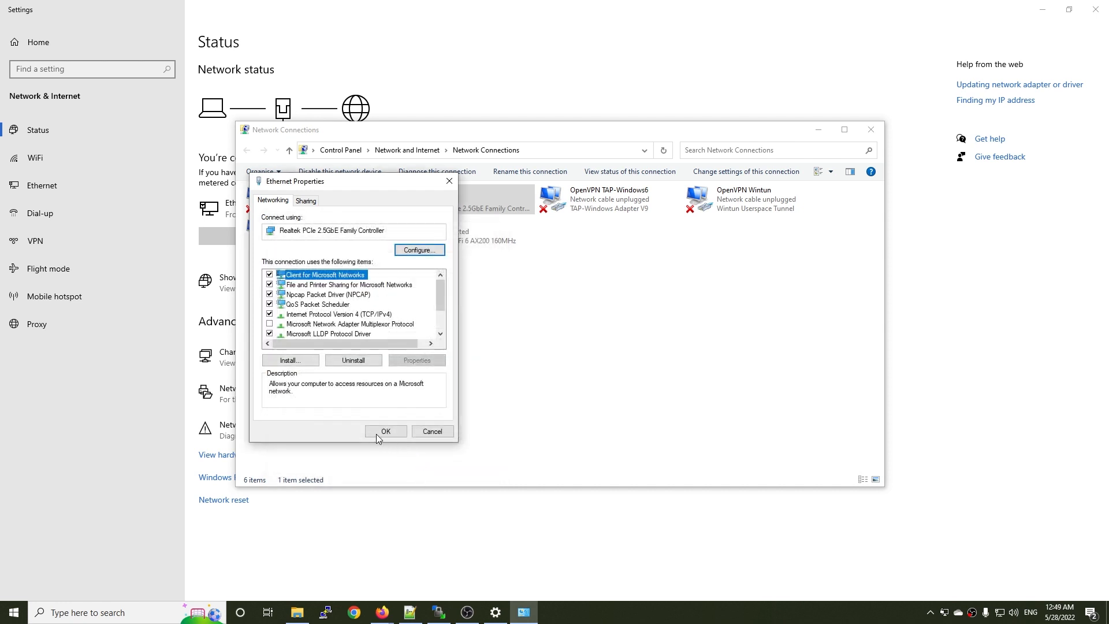
{"action": "left_click", "coordinate": [378, 432]}
{"action": "left_click", "coordinate": [483, 386]}
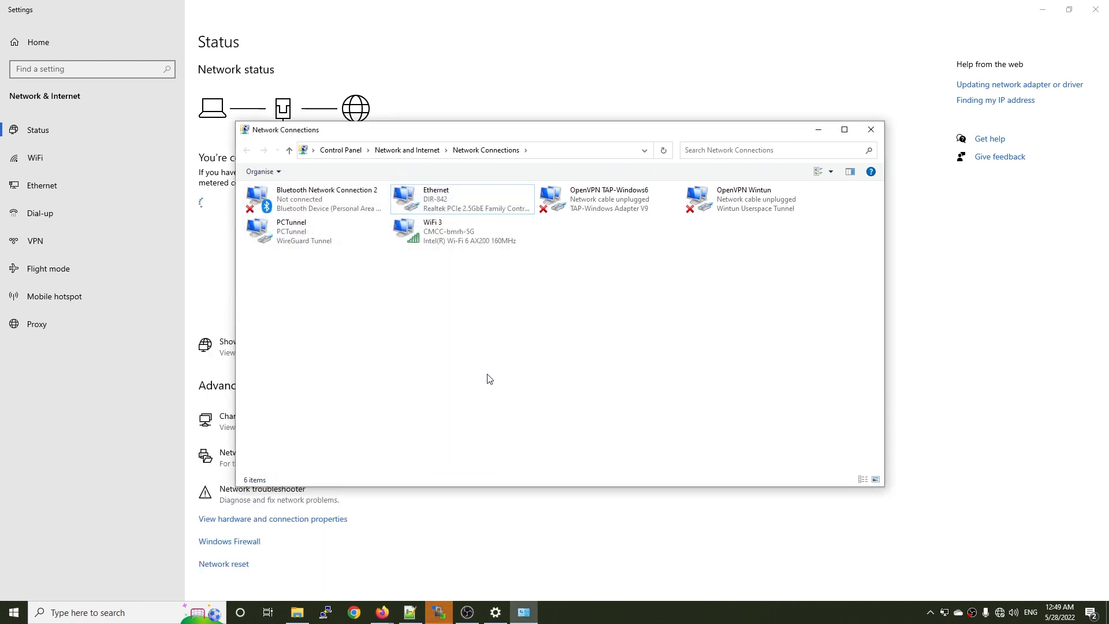
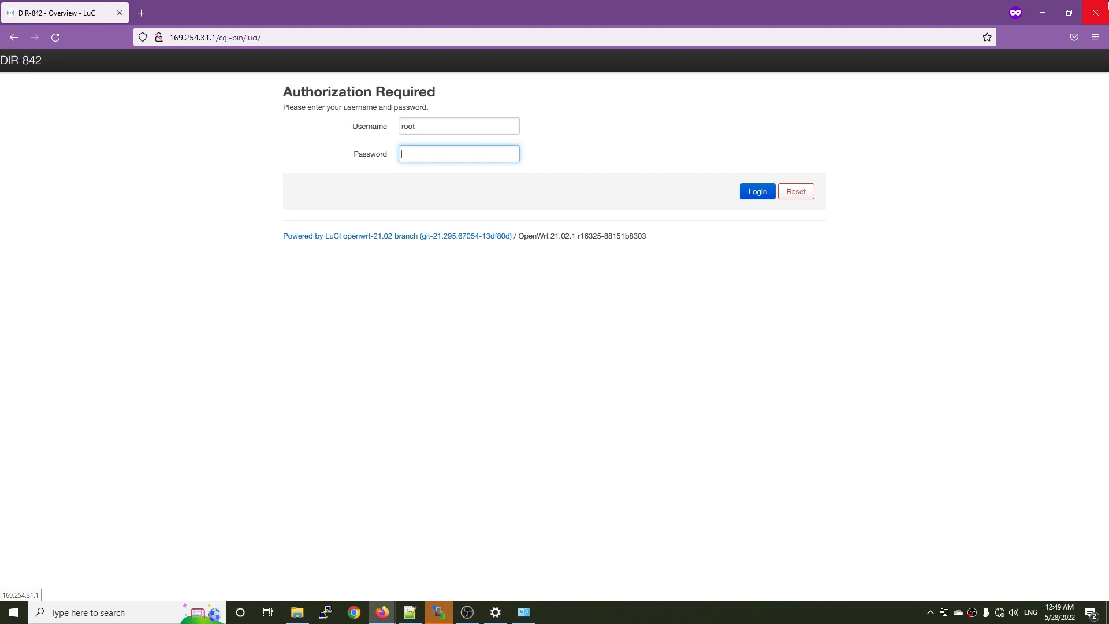
Close the browser window showing the DIR-842 router's login page.
{"action": "left_click", "coordinate": [1096, 13]}
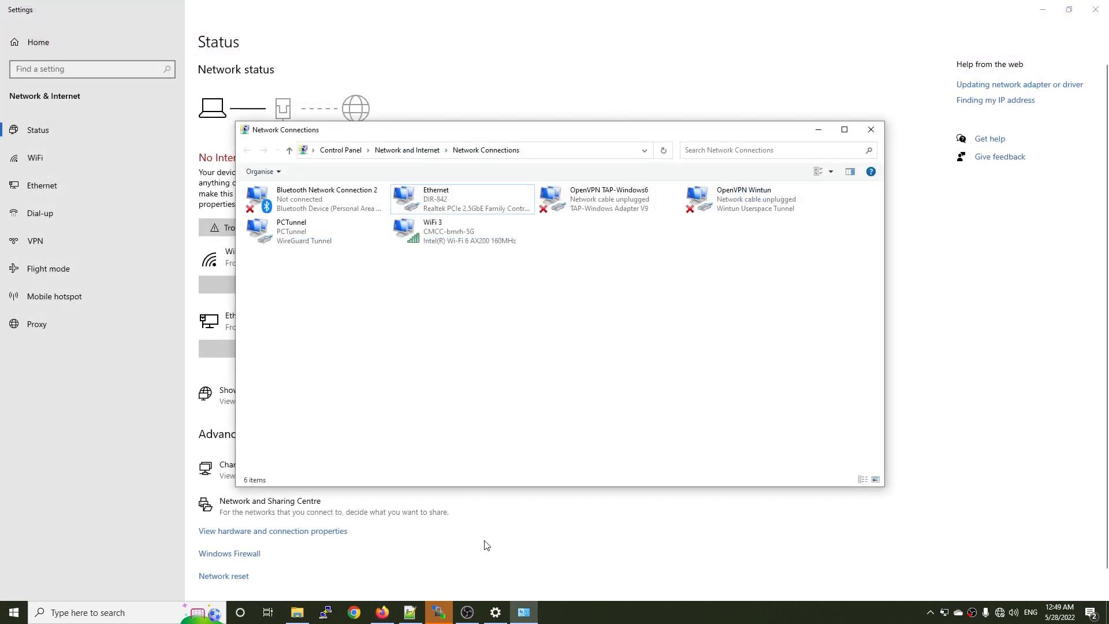
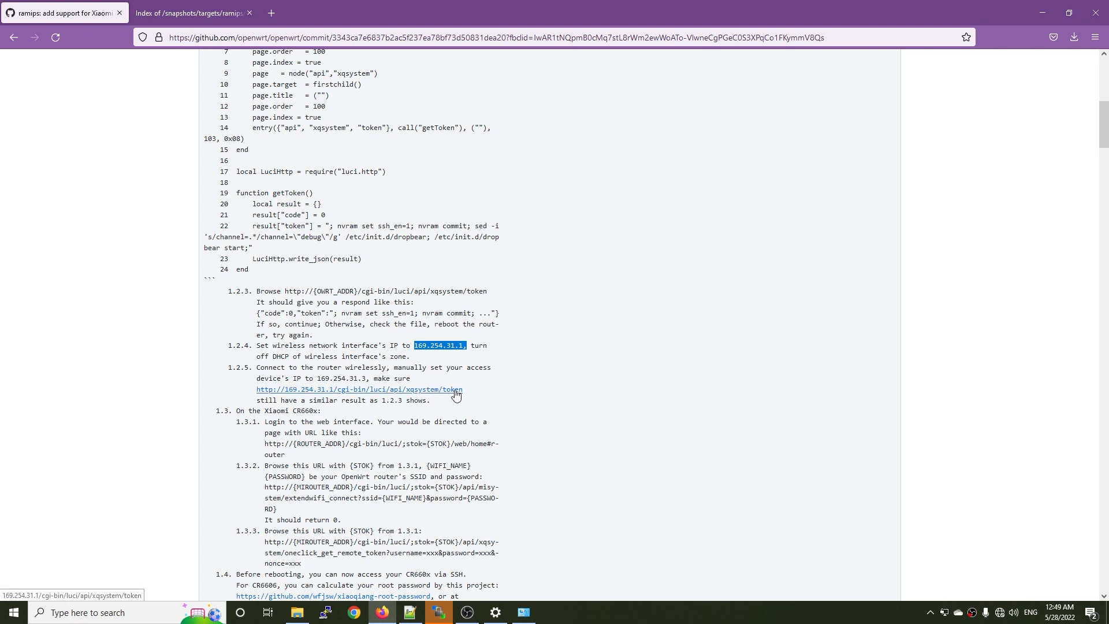
{"action": "left_click_drag", "start_coordinate": [474, 389], "coordinate": [257, 387]}
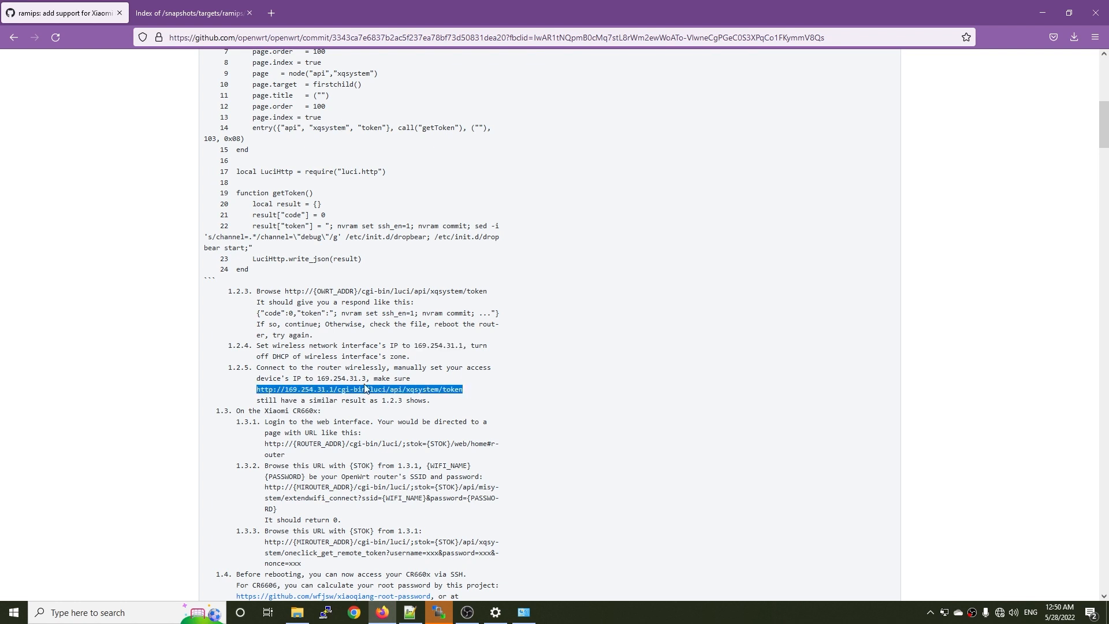
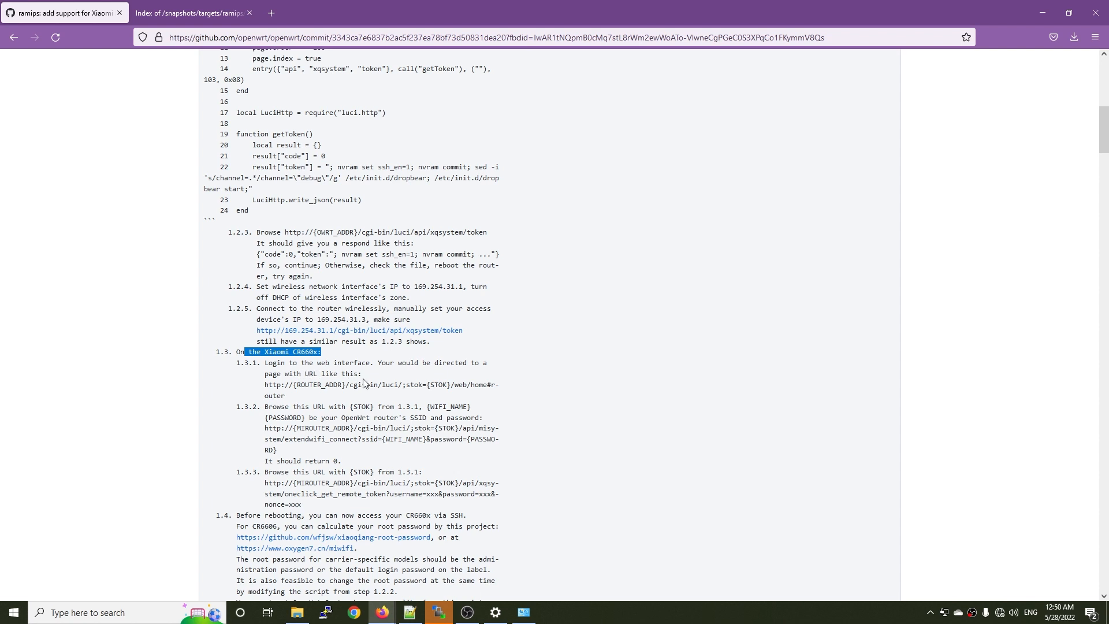
Copy the IPv4 DNS server address from the properties of the connected CMCC-bmrh-5G Wi-Fi network and close Settings.
{"action": "left_click", "coordinate": [1000, 614]}
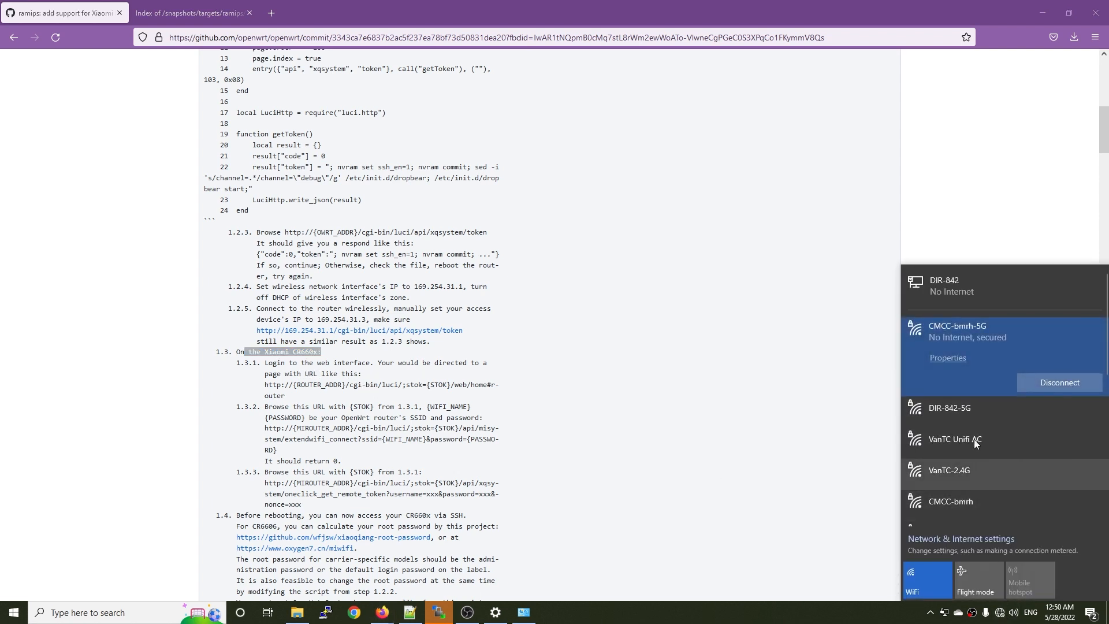
{"action": "left_click", "coordinate": [947, 358]}
{"action": "scroll", "coordinate": [173, 427], "scroll_direction": "down", "scroll_amount": 7}
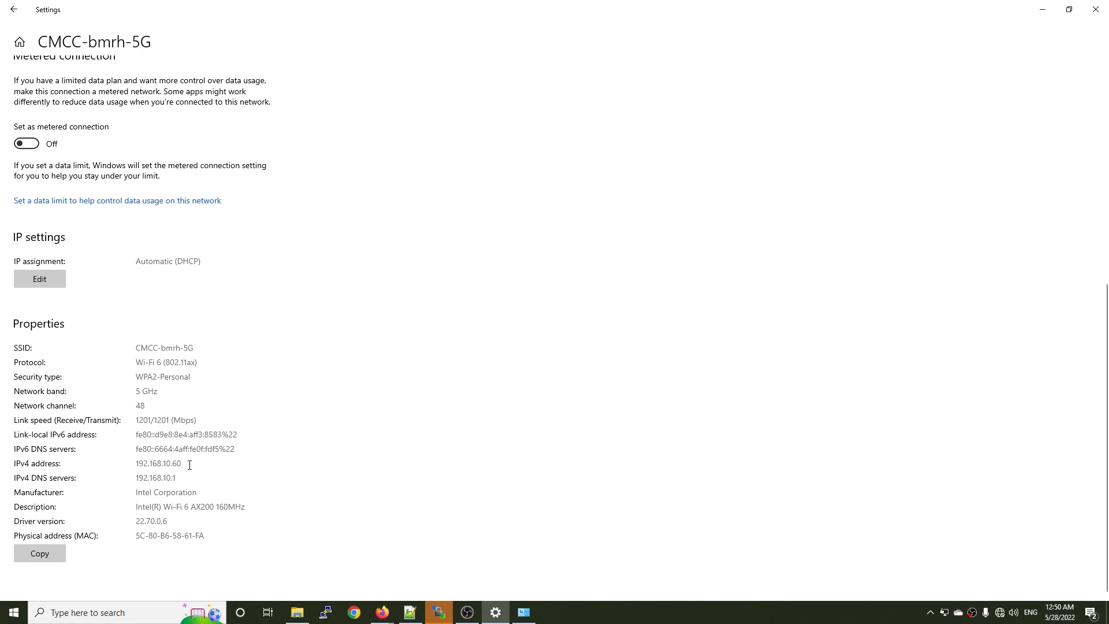
{"action": "double_click", "coordinate": [190, 478]}
{"action": "key", "text": "ctrl+c"}
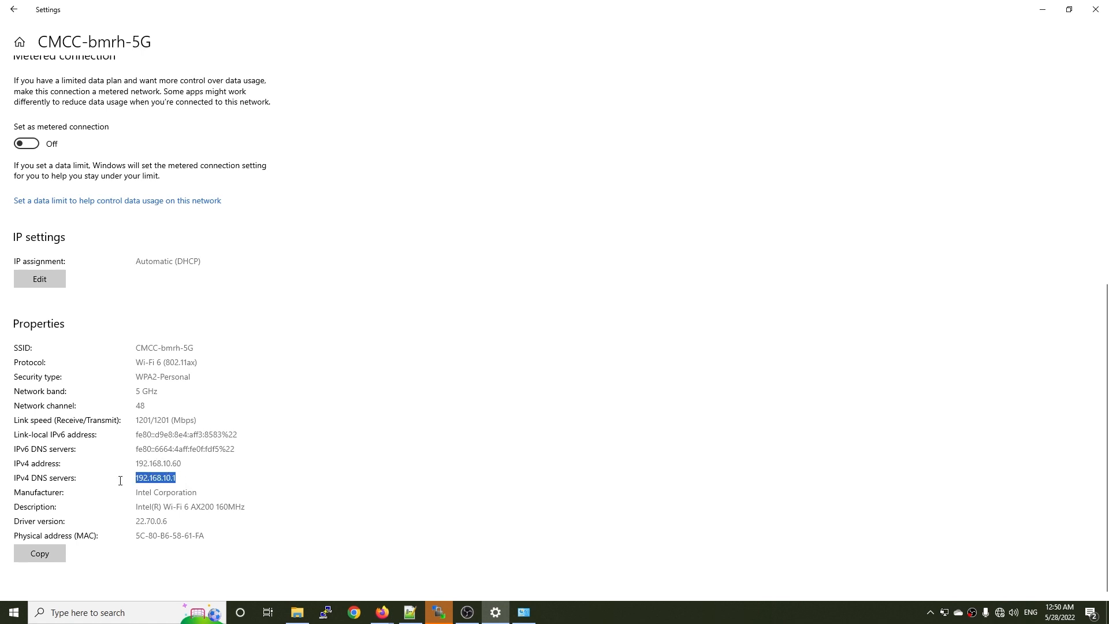
{"action": "left_click", "coordinate": [1095, 9]}
Open the Xiaomi router's web interface at 192.168.10.1 in a new browser tab and log in with the prefilled password.
{"action": "key", "text": "ctrl+t"}
{"action": "key", "text": "ctrl+v"}
{"action": "key", "text": "Return"}
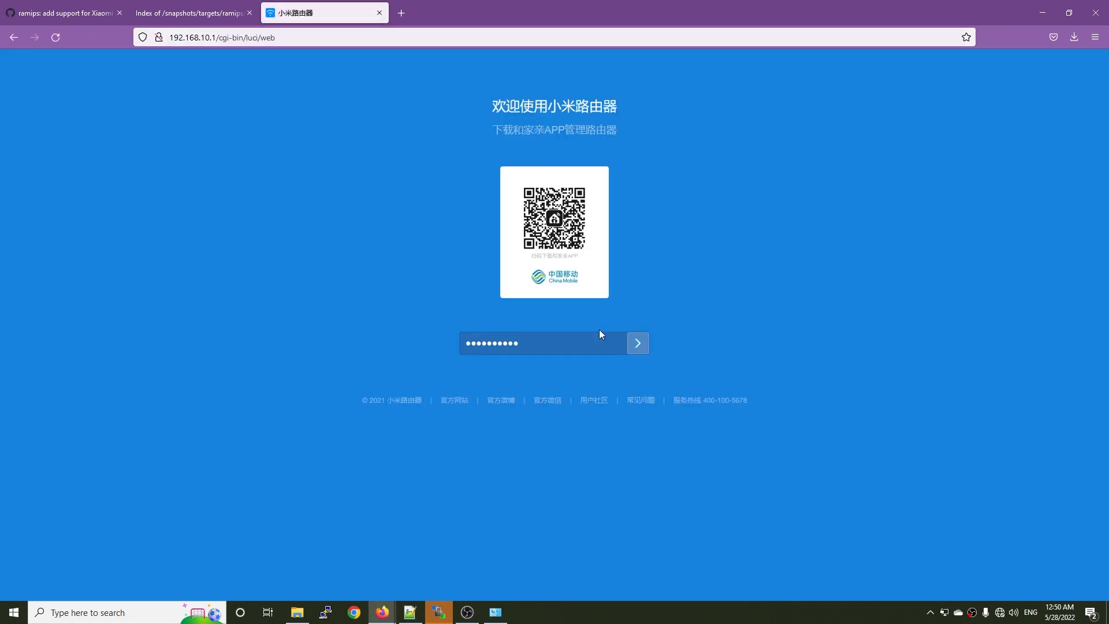
{"action": "left_click", "coordinate": [640, 341]}
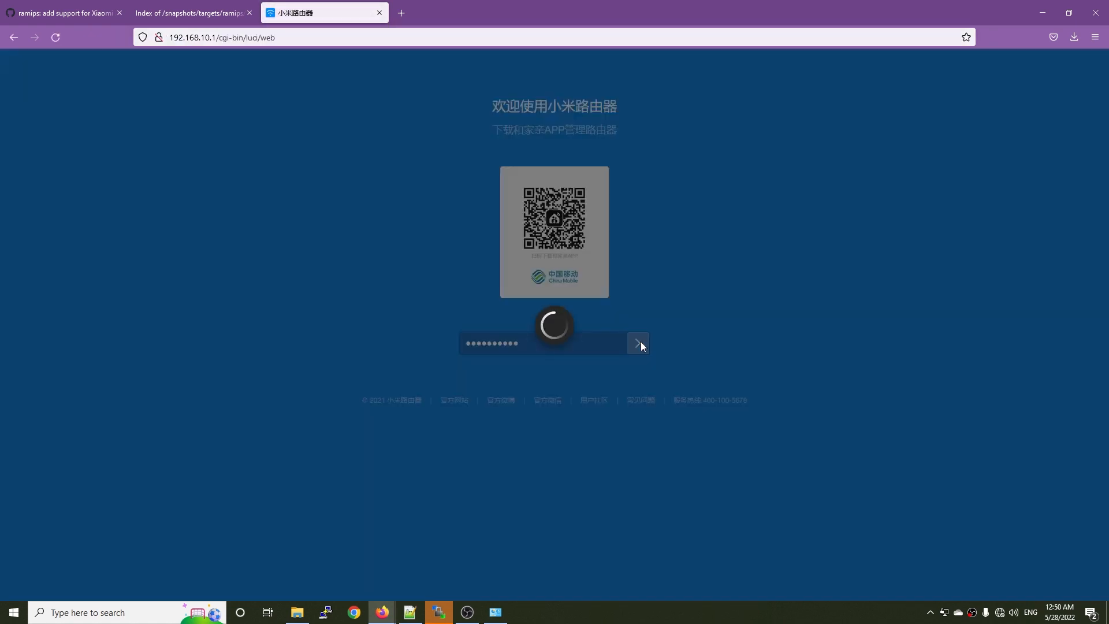
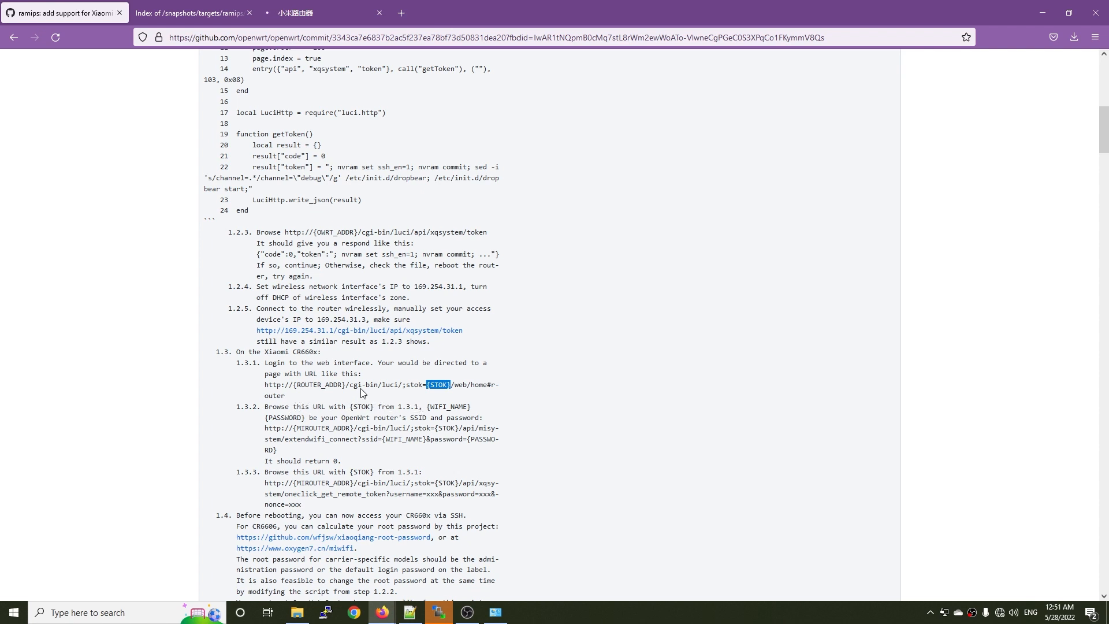
Copy the extendwifi_connect URL template from step 1.3.2 of the commit instructions and open a new browser tab.
{"action": "left_click_drag", "start_coordinate": [234, 363], "coordinate": [487, 385]}
{"action": "left_click", "coordinate": [486, 408]}
{"action": "left_click_drag", "start_coordinate": [263, 426], "coordinate": [359, 454]}
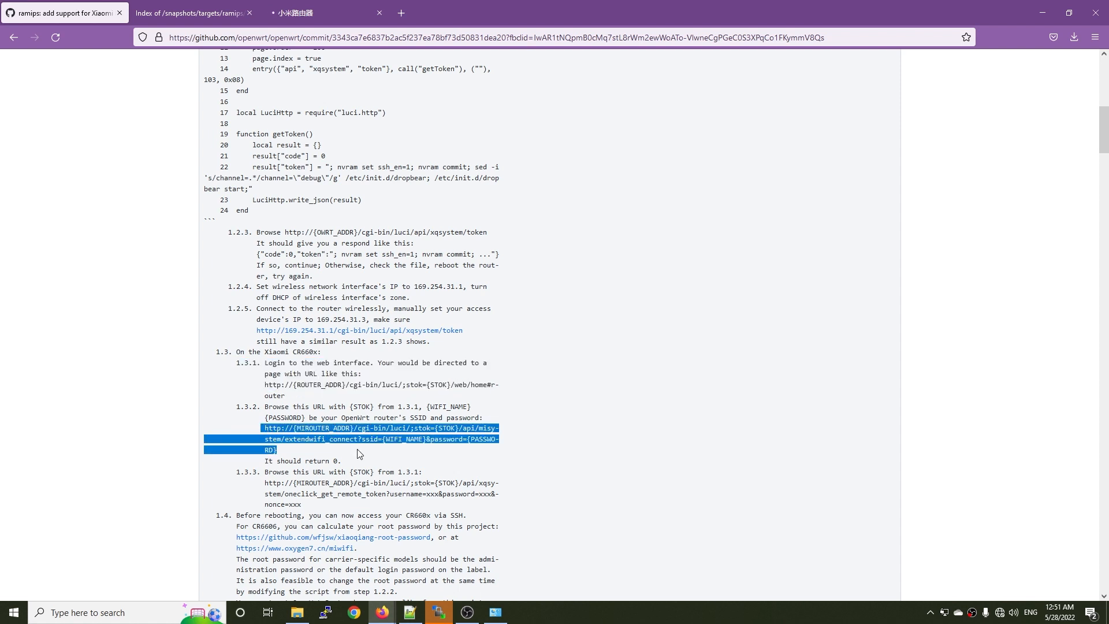
{"action": "right_click", "coordinate": [365, 443]}
{"action": "left_click", "coordinate": [401, 311]}
{"action": "left_click", "coordinate": [401, 13]}
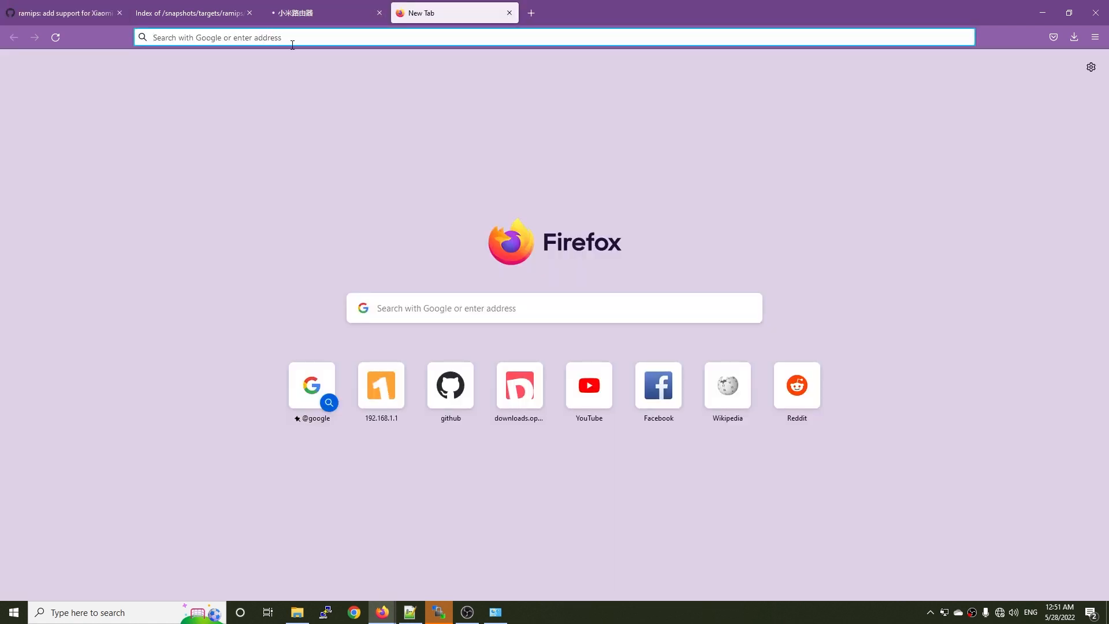
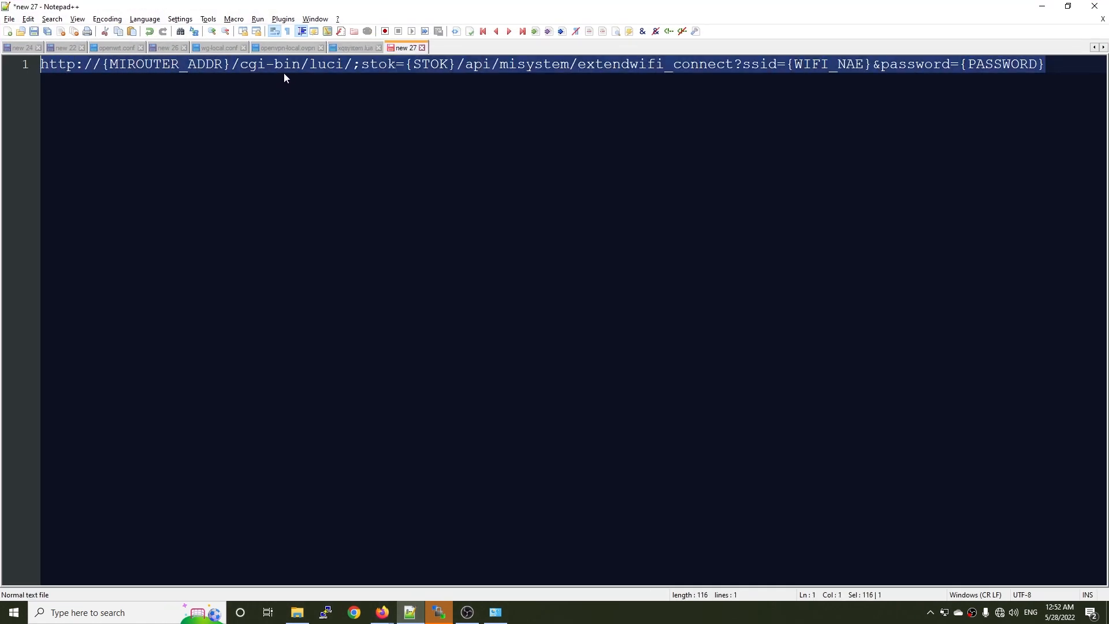
Switch from the URL template in Notepad++ back to the Firefox window with the Xiaomi router page.
{"action": "key", "text": "alt+Tab"}
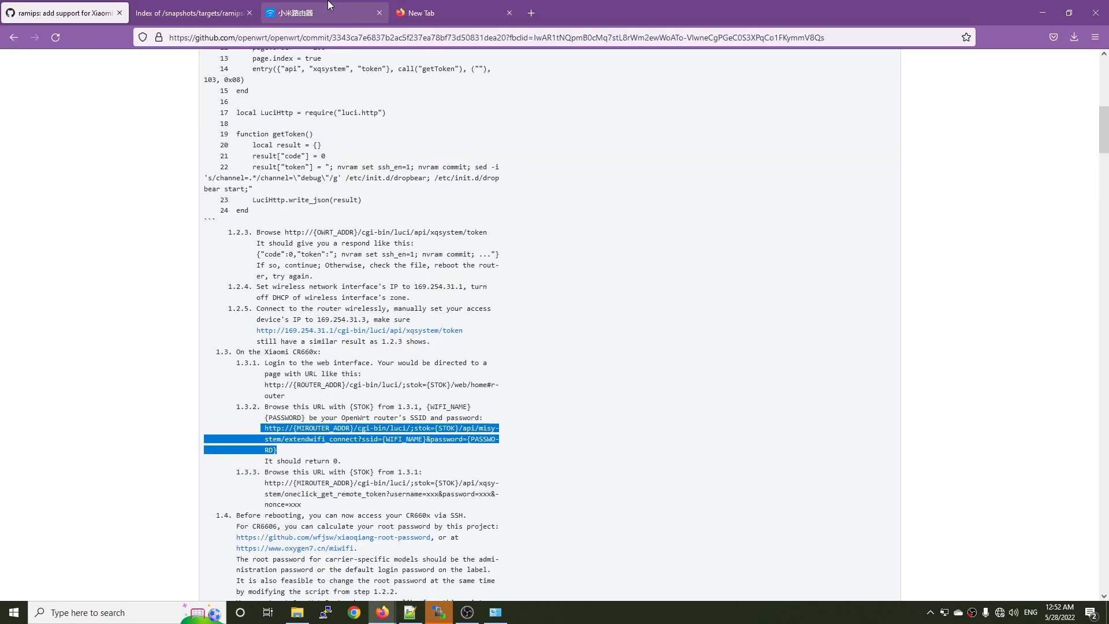
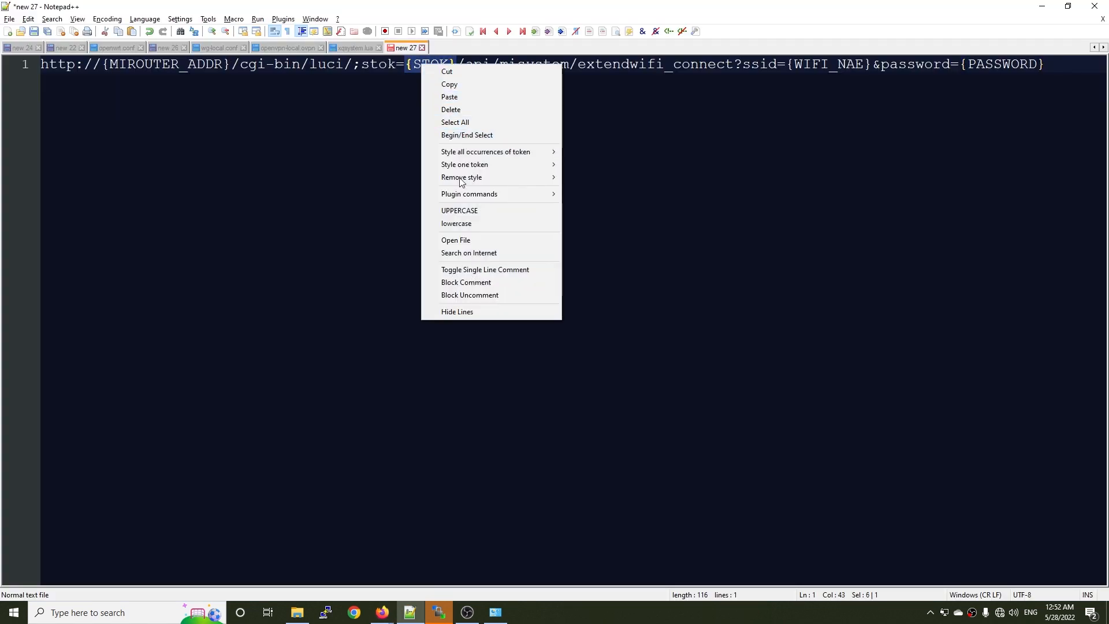
Replace the {STOK} placeholder in the extendwifi_connect URL template with the copied session token.
{"action": "left_click", "coordinate": [454, 97]}
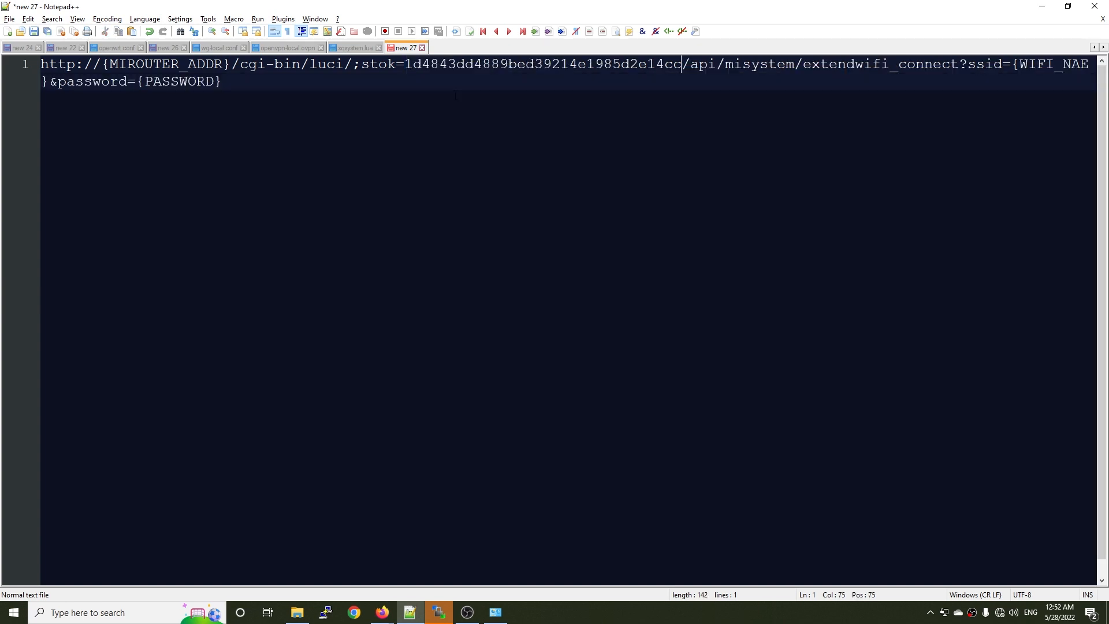
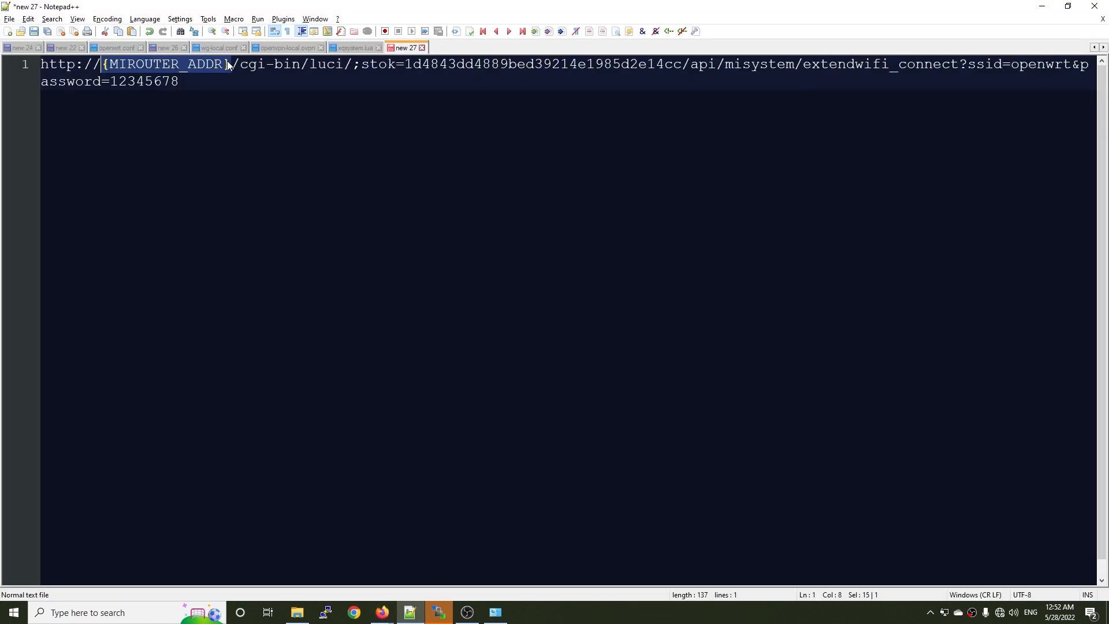
{"action": "left_click_drag", "start_coordinate": [232, 64], "coordinate": [105, 64]}
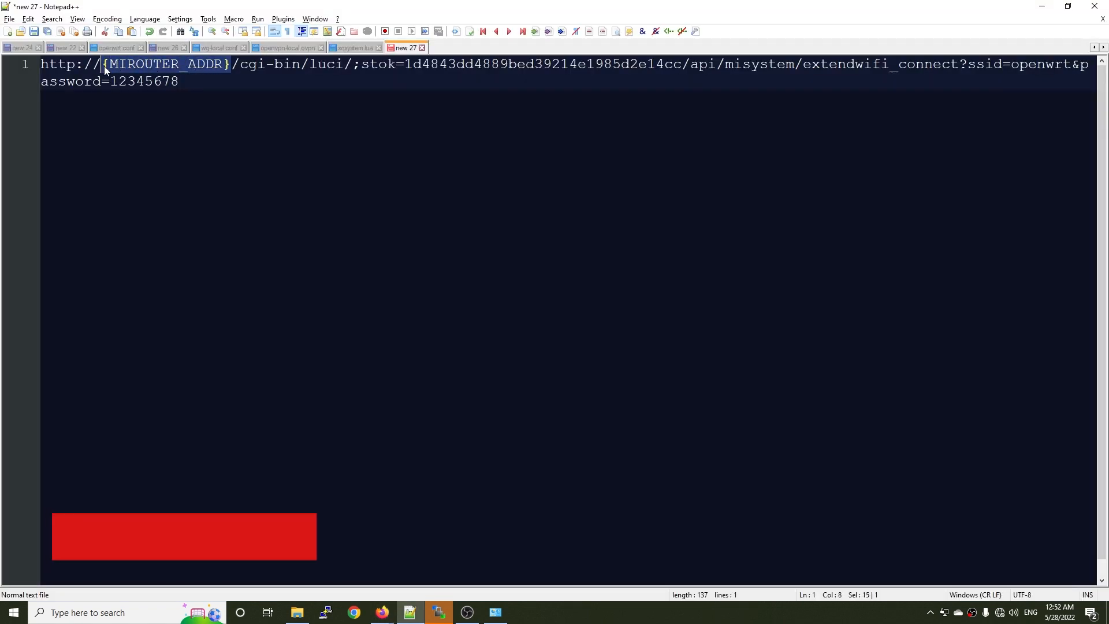
{"action": "type", "text": "http://192.168.10.1"}
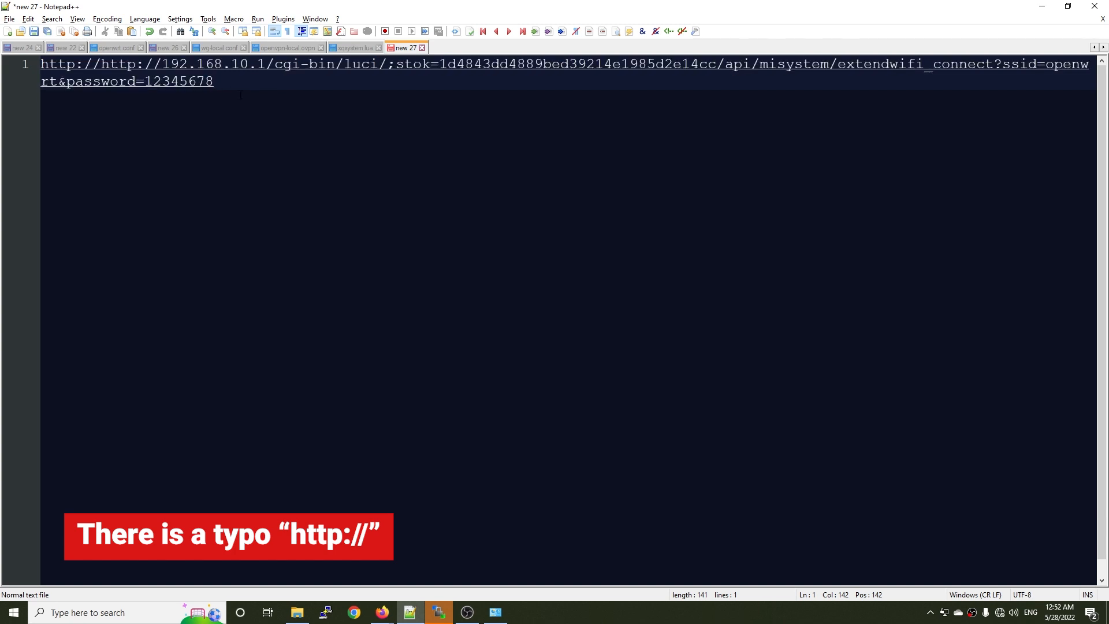
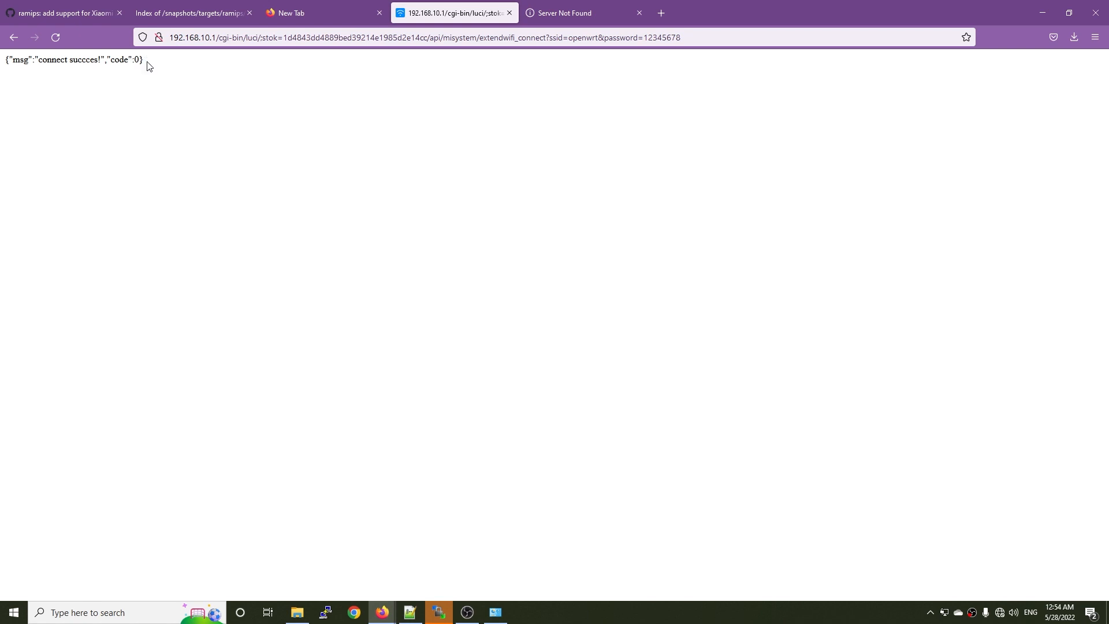
Examine the return code in the extendwifi_connect response by highlighting that part of the text.
{"action": "left_click_drag", "start_coordinate": [148, 64], "coordinate": [111, 64]}
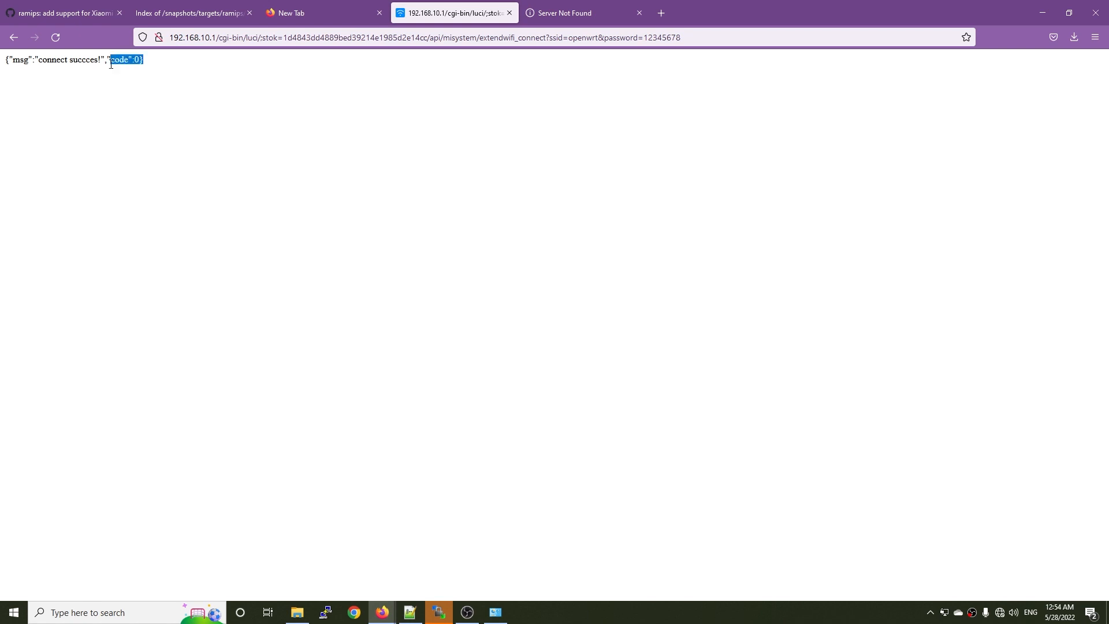
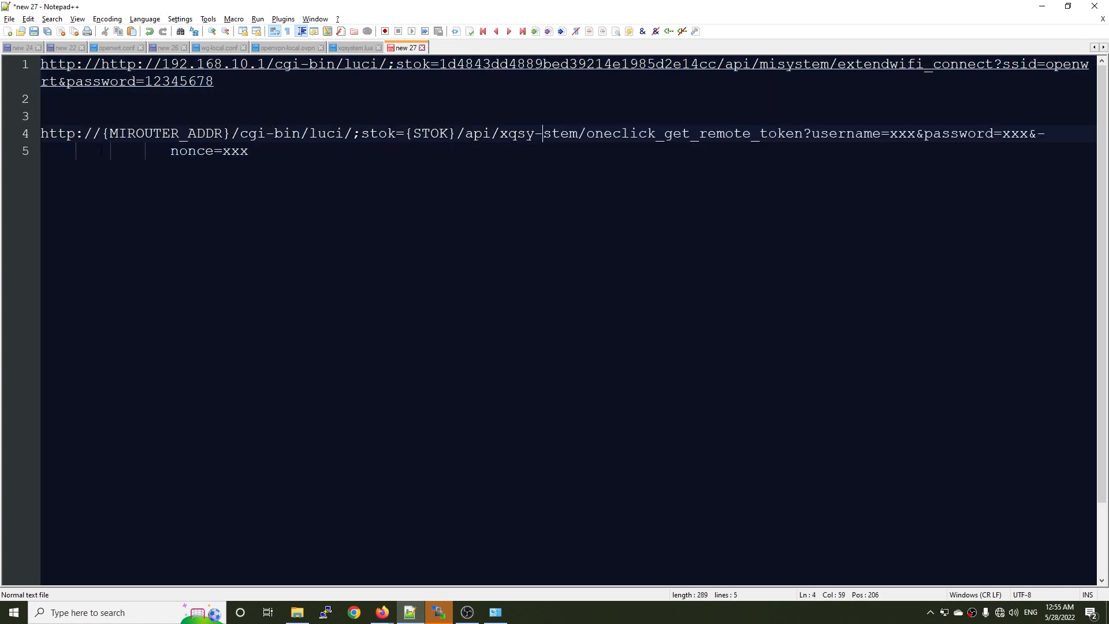
Remove the stray hyphen inside "xqsy-stem" in the oneclick_get_remote_token URL so the path reads xqsystem.
{"action": "key", "text": "BackSpace"}
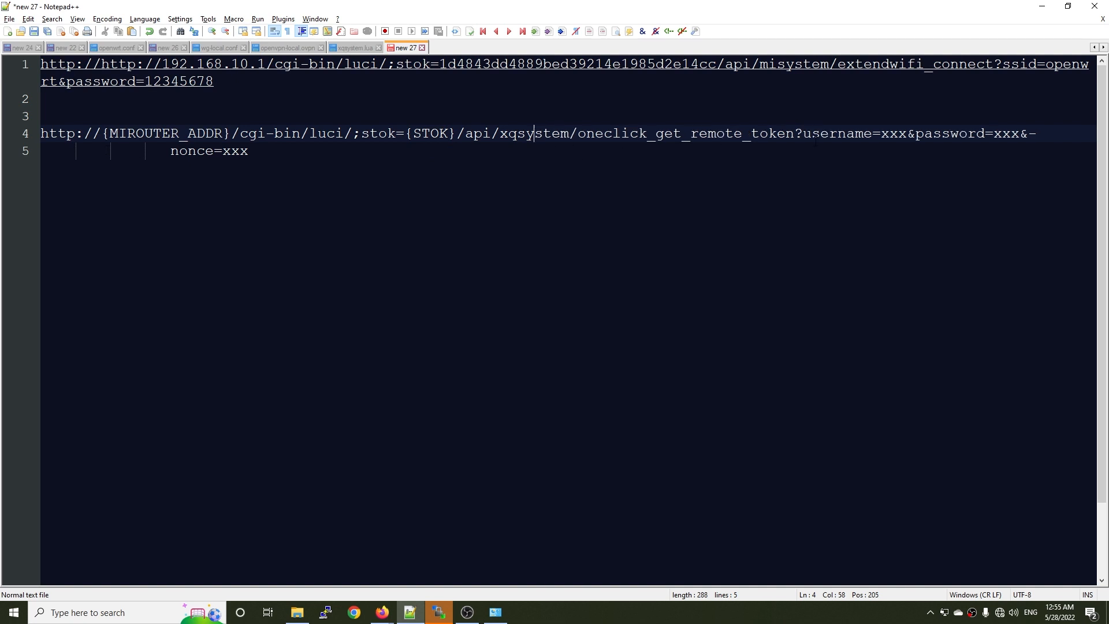
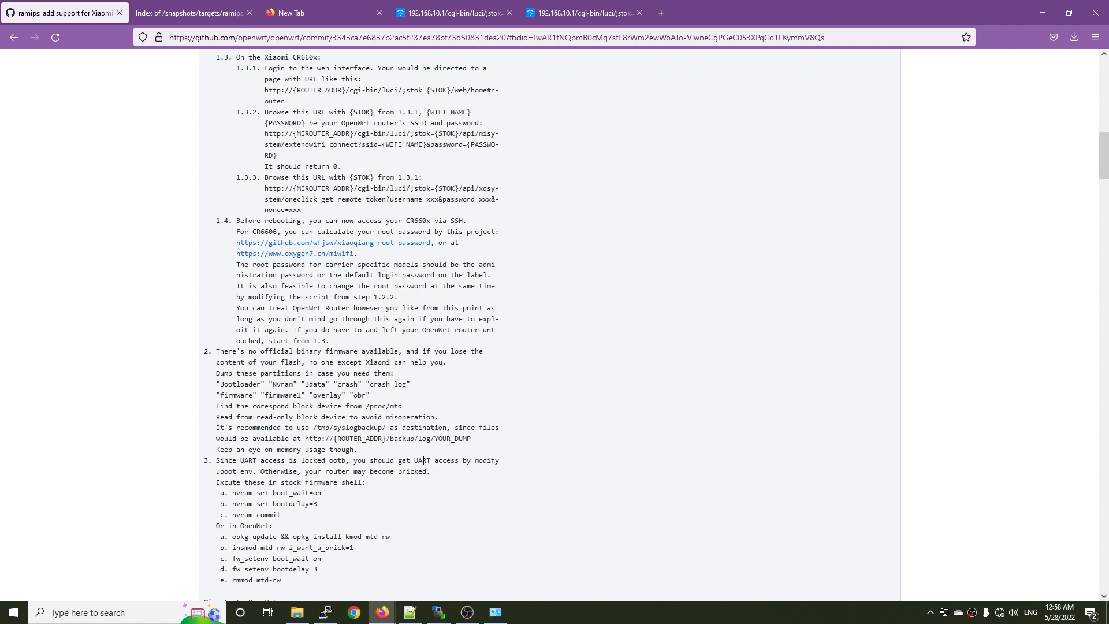
Copy the boot_wait command from the commit instructions and run "nvram set boot_wait=on" in the router's PuTTY SSH session.
{"action": "scroll", "coordinate": [413, 469], "scroll_direction": "down", "scroll_amount": 2}
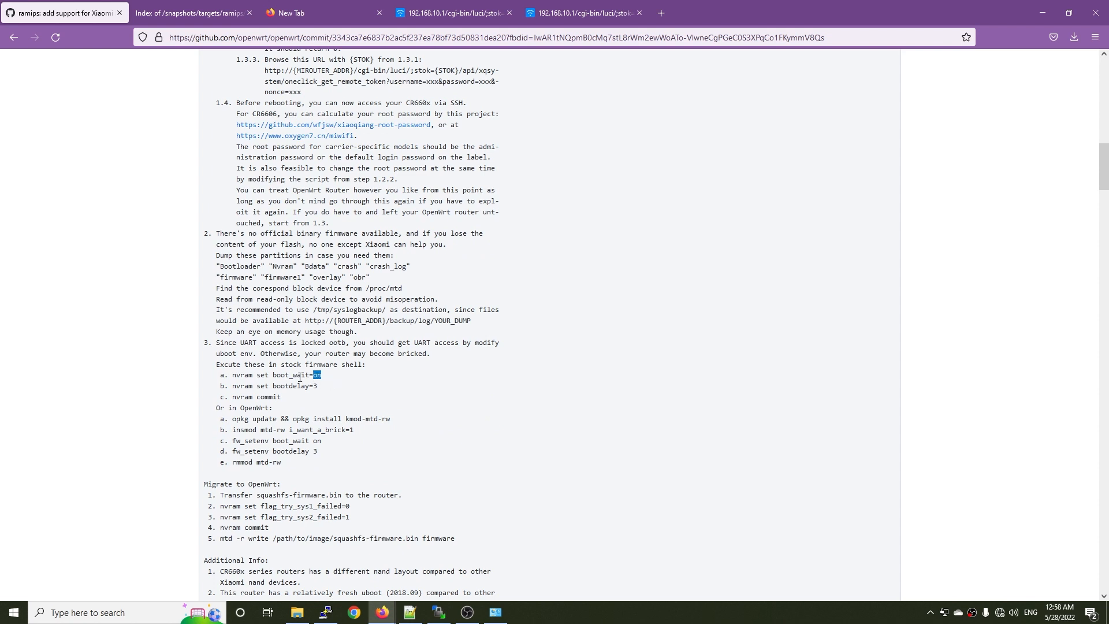
{"action": "left_click_drag", "start_coordinate": [321, 375], "coordinate": [234, 373]}
{"action": "key", "text": "ctrl+c"}
{"action": "key", "text": "alt+Tab"}
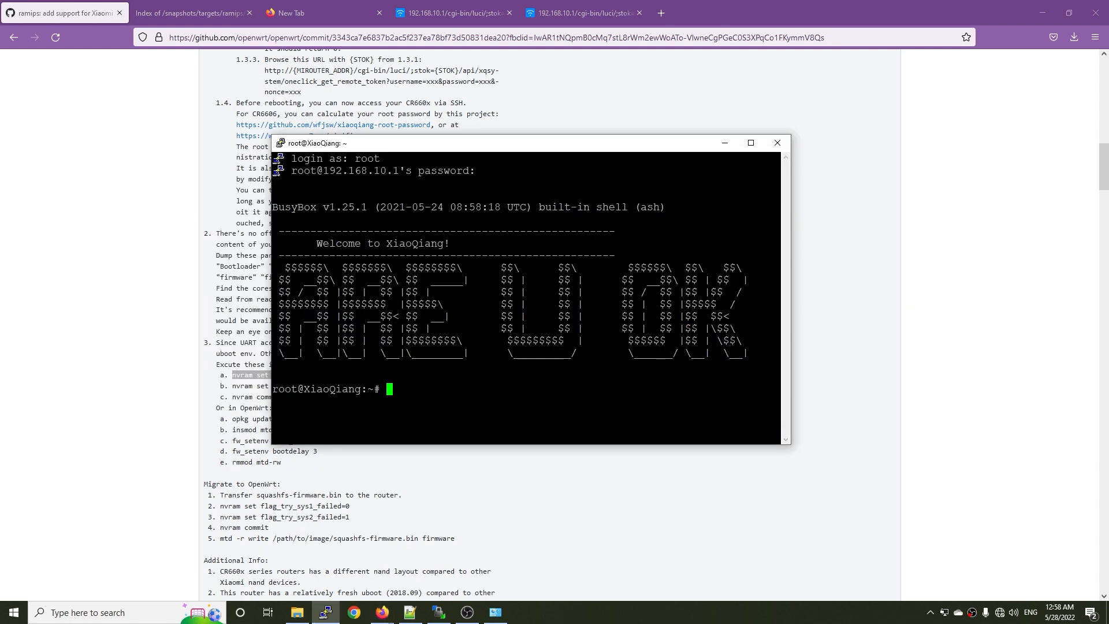
{"action": "right_click", "coordinate": [424, 405]}
{"action": "key", "text": "Return"}
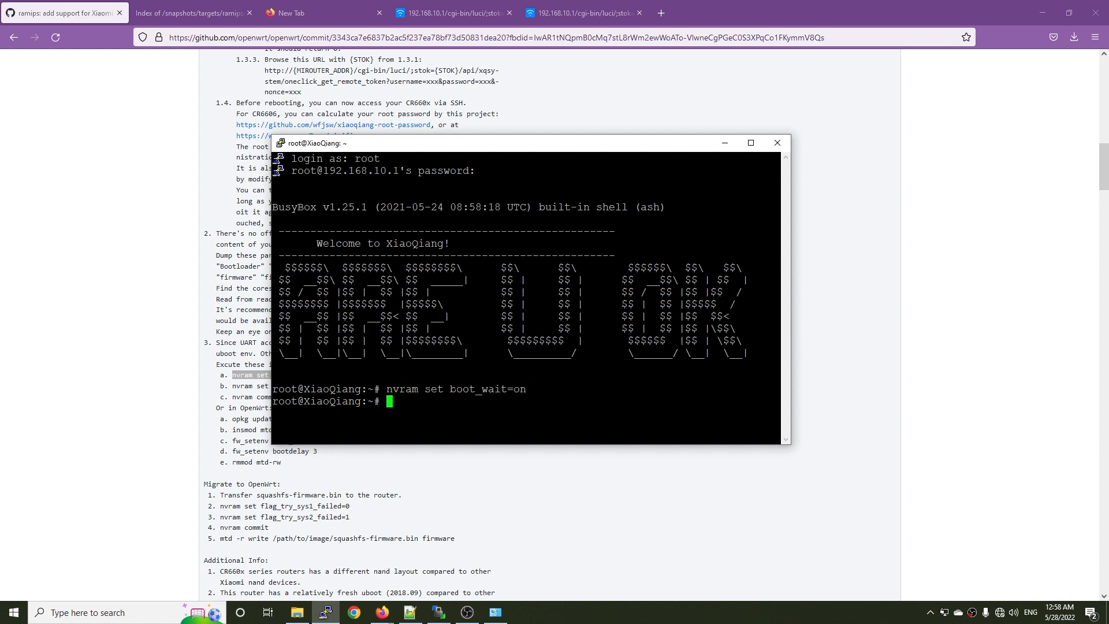
Copy the bootdelay command from the Firefox instructions and run "nvram set bootdelay=3" in the router's SSH session.
{"action": "key", "text": "alt+Tab"}
{"action": "left_click_drag", "start_coordinate": [319, 386], "coordinate": [235, 391]}
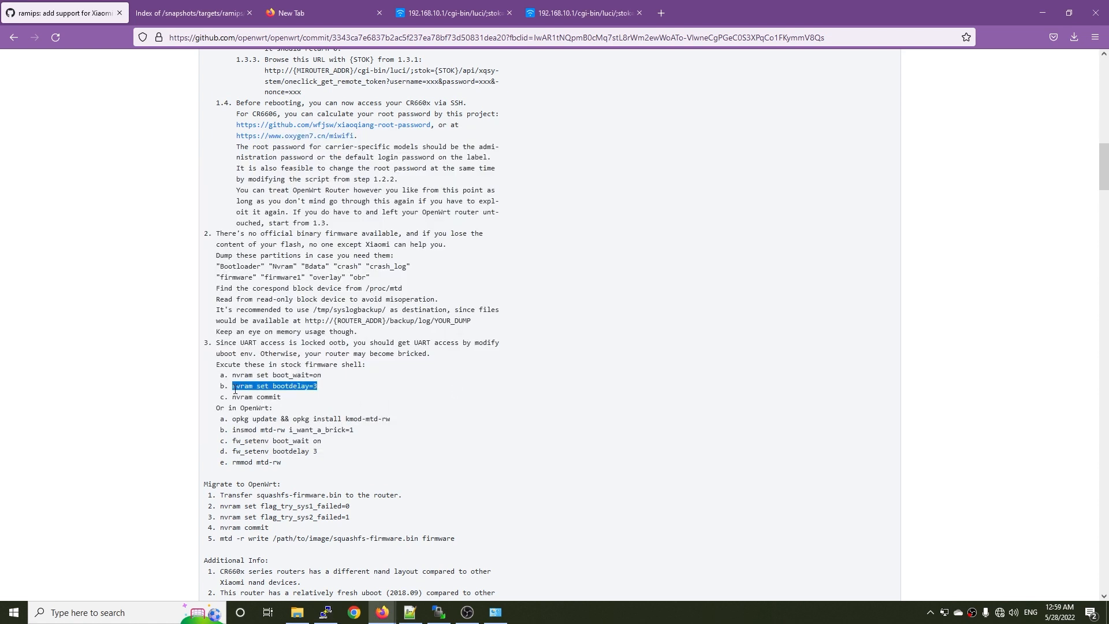
{"action": "key", "text": "ctrl+c"}
{"action": "key", "text": "alt+Tab"}
{"action": "right_click", "coordinate": [393, 401]}
{"action": "key", "text": "Return"}
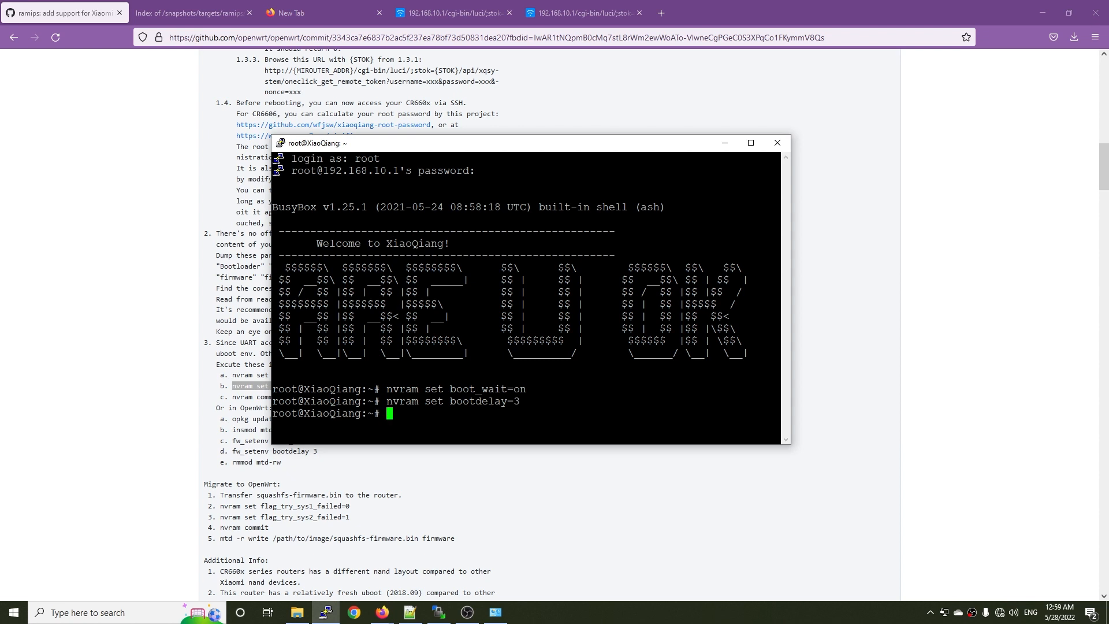
Copy "nvram commit" from the Firefox instructions and run it in the PuTTY session to save the boot settings.
{"action": "key", "text": "alt+Tab"}
{"action": "left_click_drag", "start_coordinate": [283, 398], "coordinate": [235, 398]}
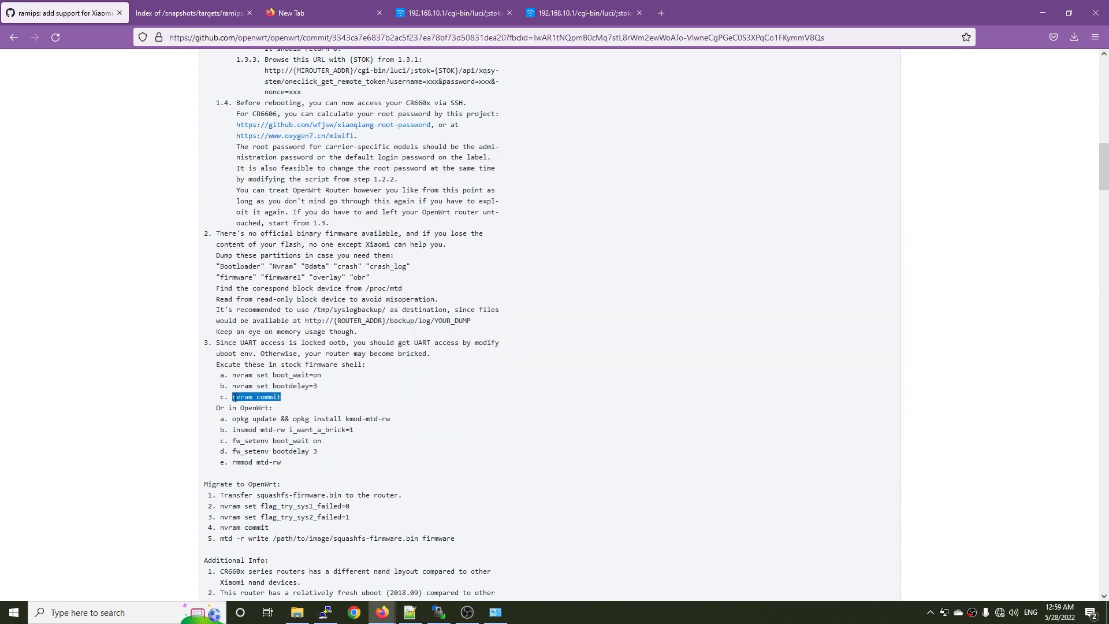
{"action": "key", "text": "ctrl+c"}
{"action": "key", "text": "alt+Tab"}
{"action": "right_click", "coordinate": [318, 403]}
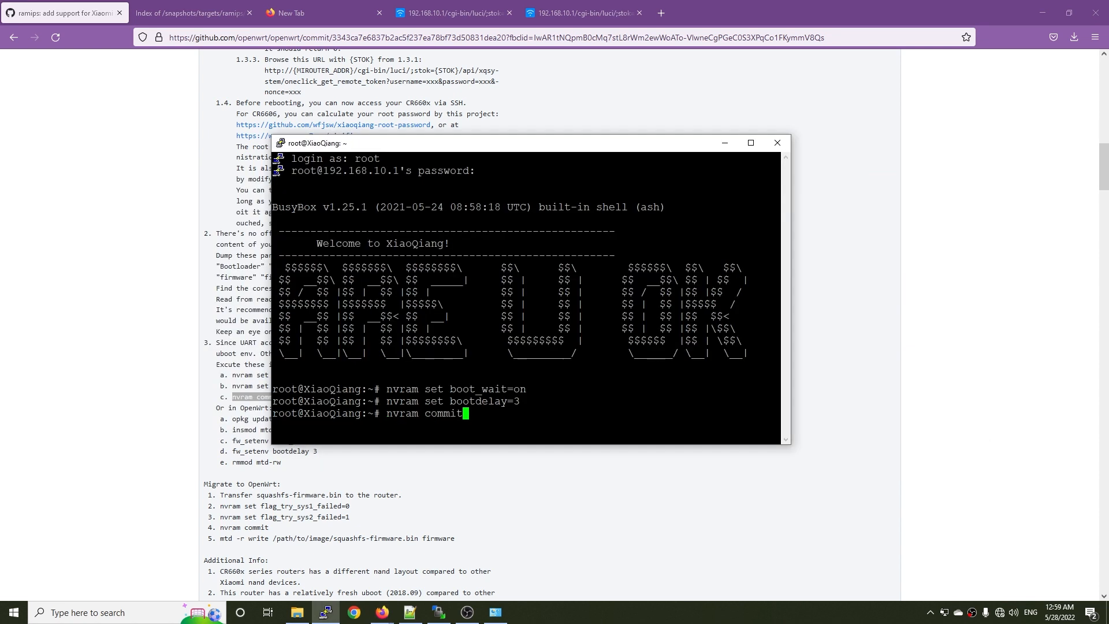
{"action": "key", "text": "Return"}
Return to the commit instructions in Firefox and review the "Migrate to OpenWrt" section.
{"action": "key", "text": "alt+Tab"}
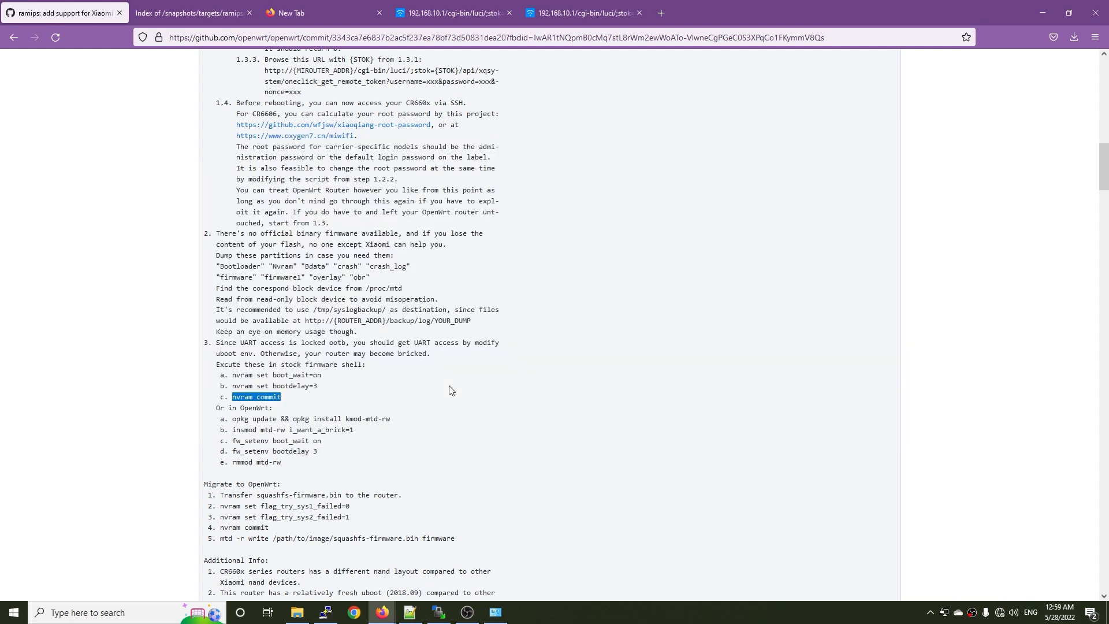
{"action": "scroll", "coordinate": [450, 389], "scroll_direction": "down", "scroll_amount": 2}
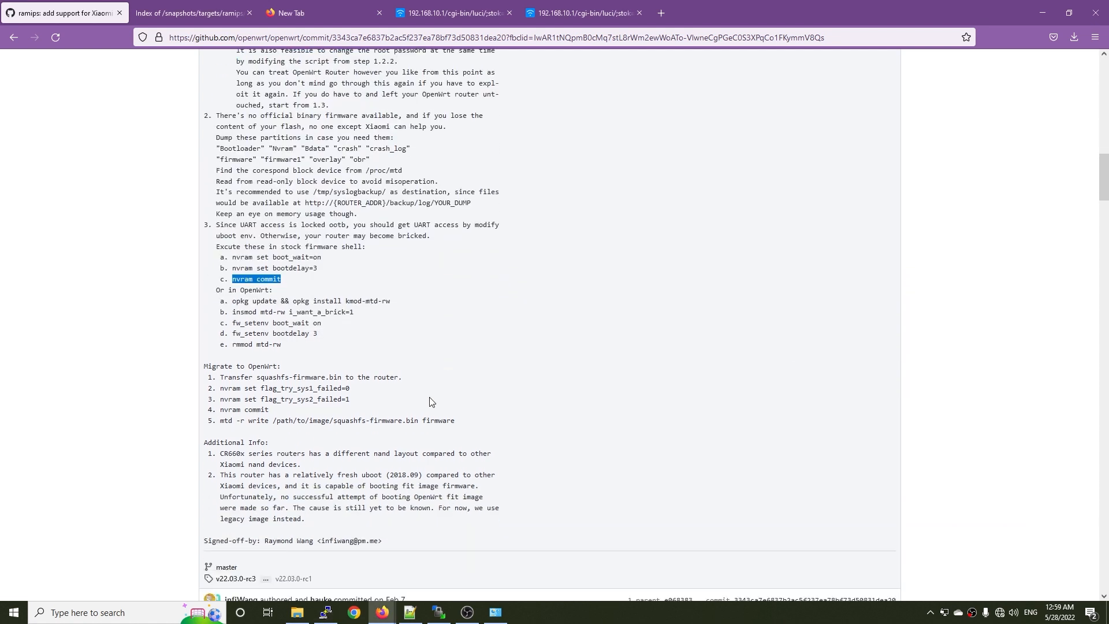
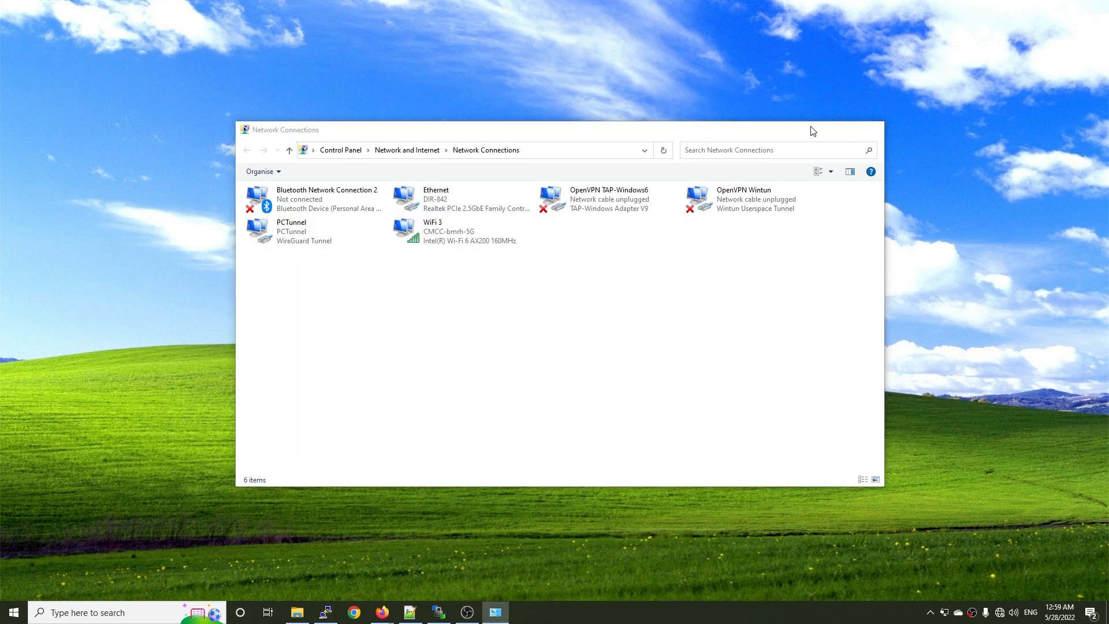
Switch to WinSCP and start a new site login that uses the SCP file protocol.
{"action": "left_click", "coordinate": [442, 613]}
{"action": "left_click", "coordinate": [446, 616]}
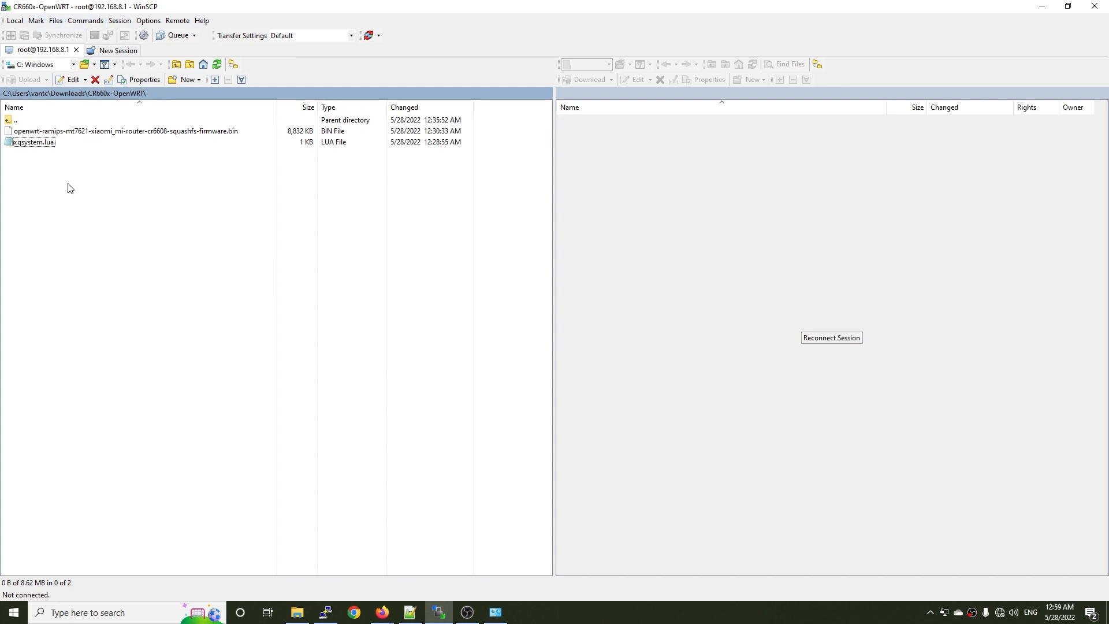
{"action": "left_click", "coordinate": [131, 132]}
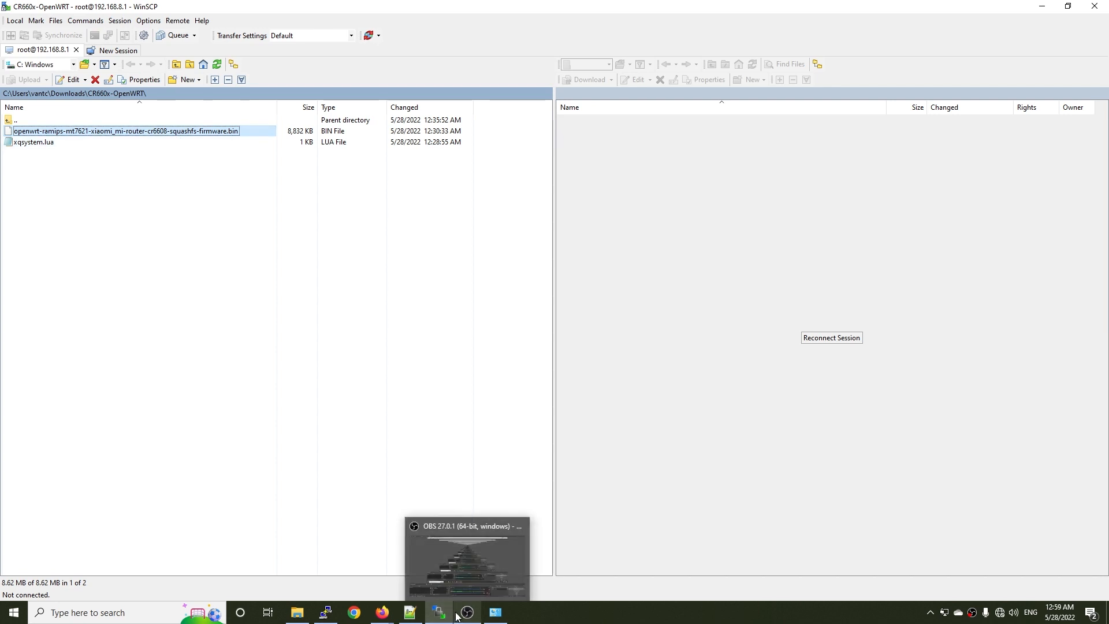
{"action": "left_click", "coordinate": [336, 355]}
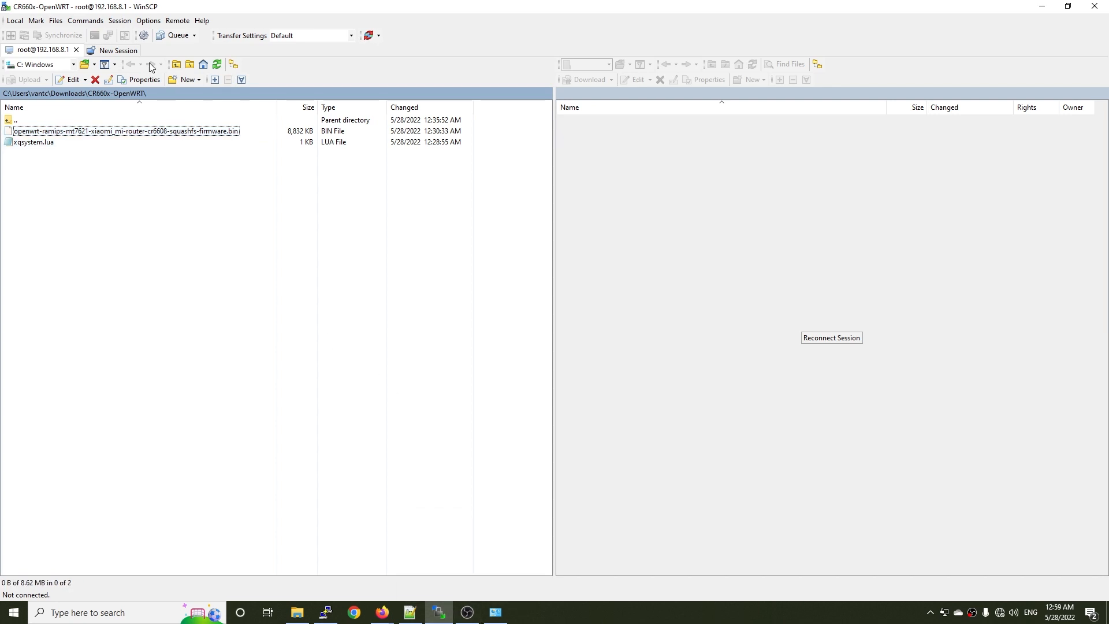
{"action": "left_click", "coordinate": [116, 21]}
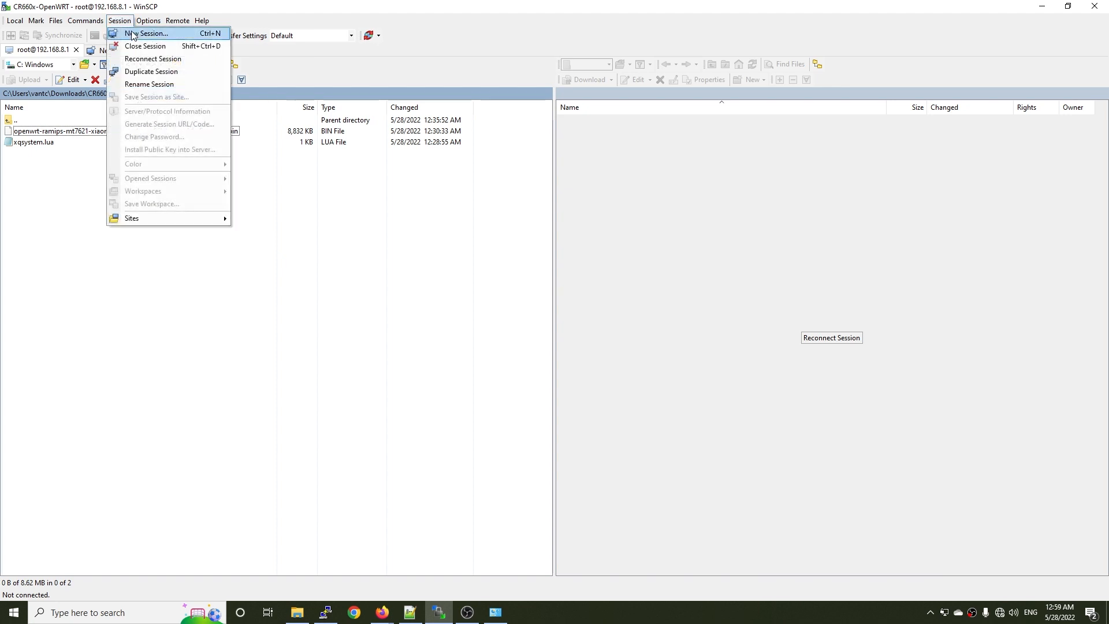
{"action": "left_click", "coordinate": [136, 34]}
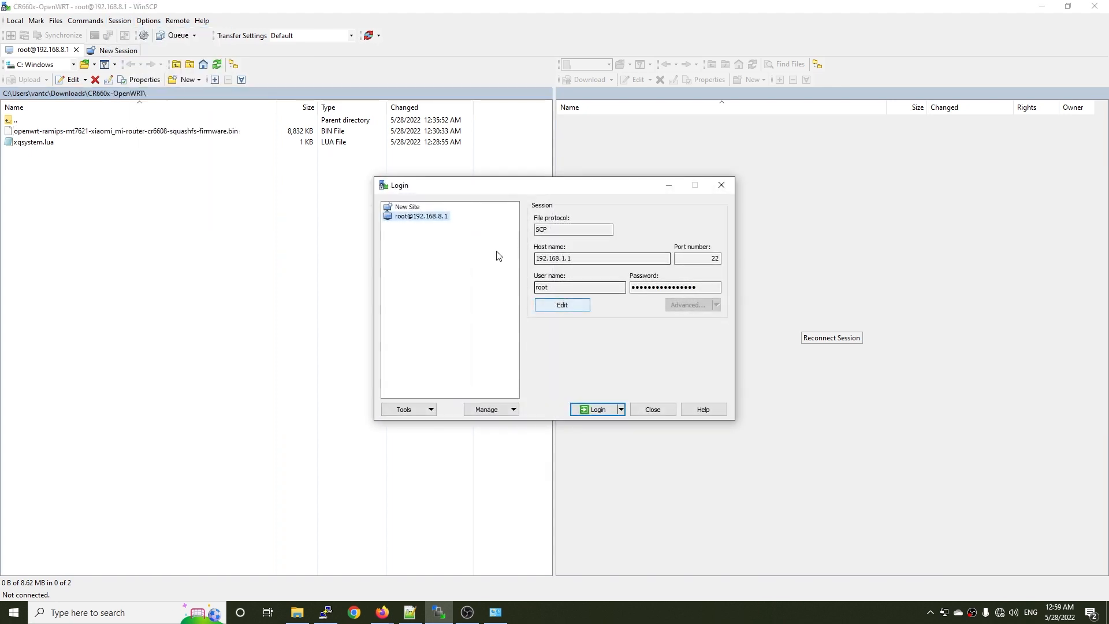
{"action": "key", "text": "Up"}
{"action": "left_click", "coordinate": [566, 230]}
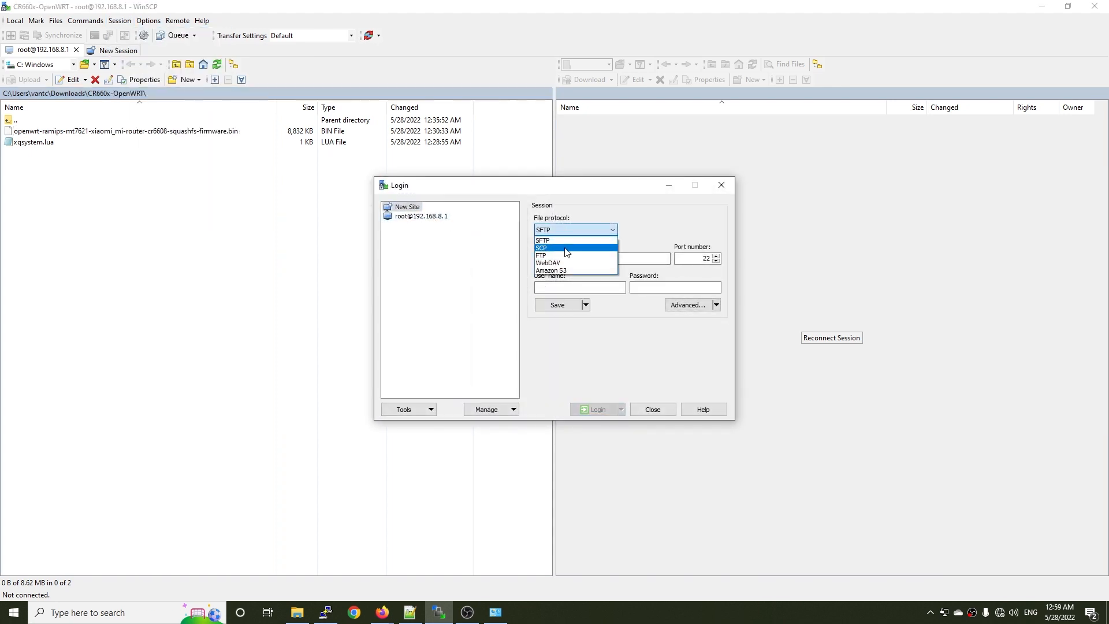
{"action": "left_click", "coordinate": [563, 248]}
Set the new session's host name to 192.168.10.1 and its user name to root.
{"action": "left_click", "coordinate": [556, 255]}
{"action": "type", "text": "192.168.1"}
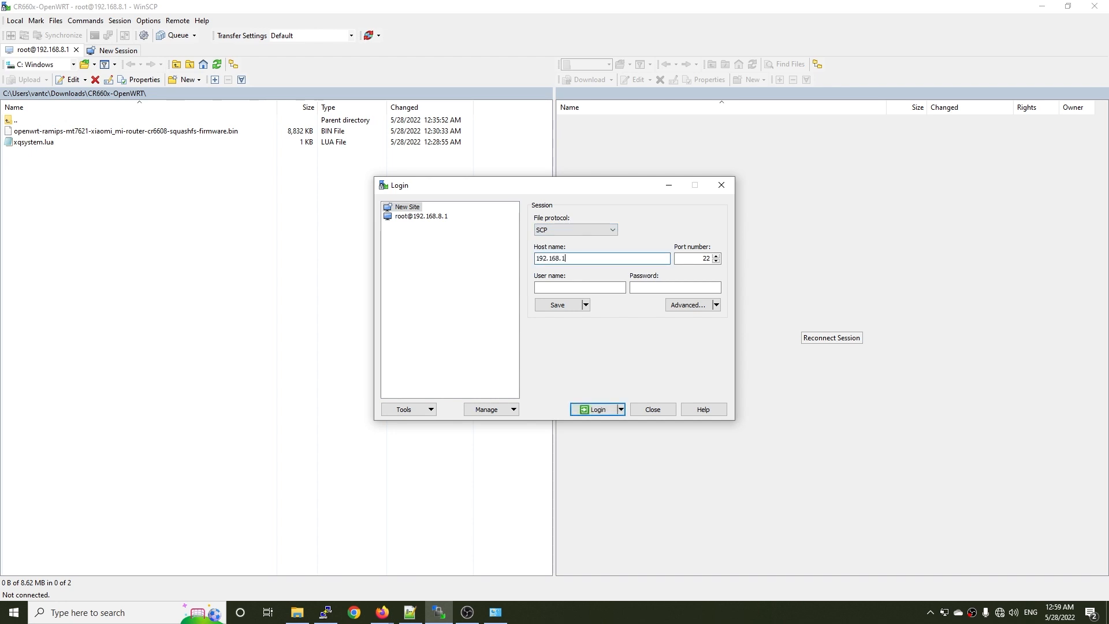
{"action": "type", "text": "0.1"}
{"action": "key", "text": "Tab"}
{"action": "key", "text": "Tab"}
{"action": "type", "text": "root"}
{"action": "key", "text": "Tab"}
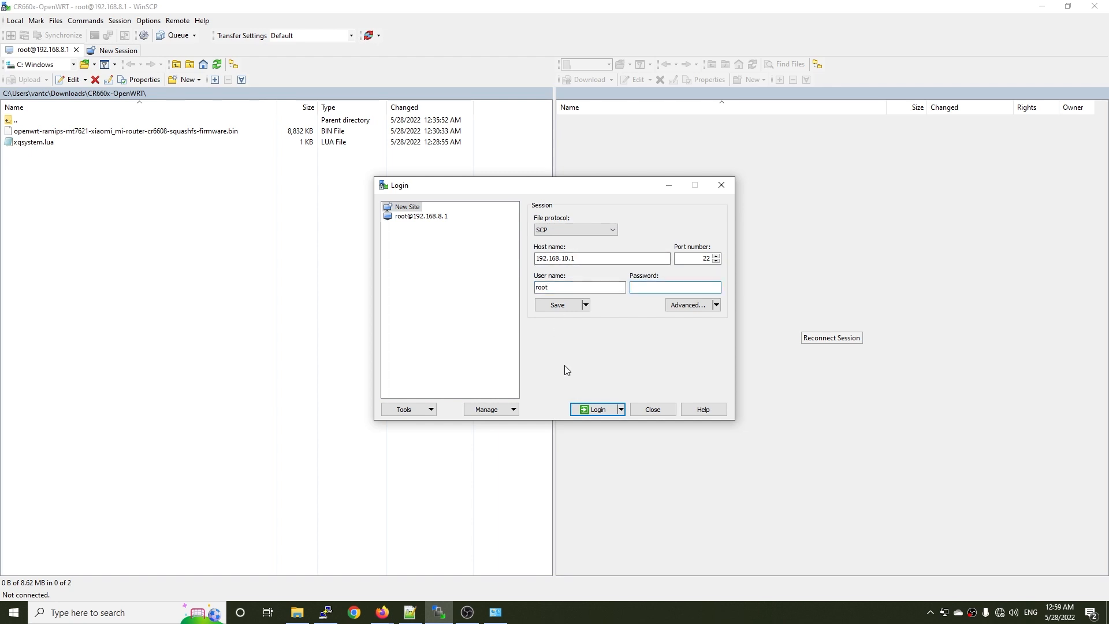
Run "passwd" in the router's PuTTY session and enter and retype a new root password.
{"action": "left_click", "coordinate": [326, 613]}
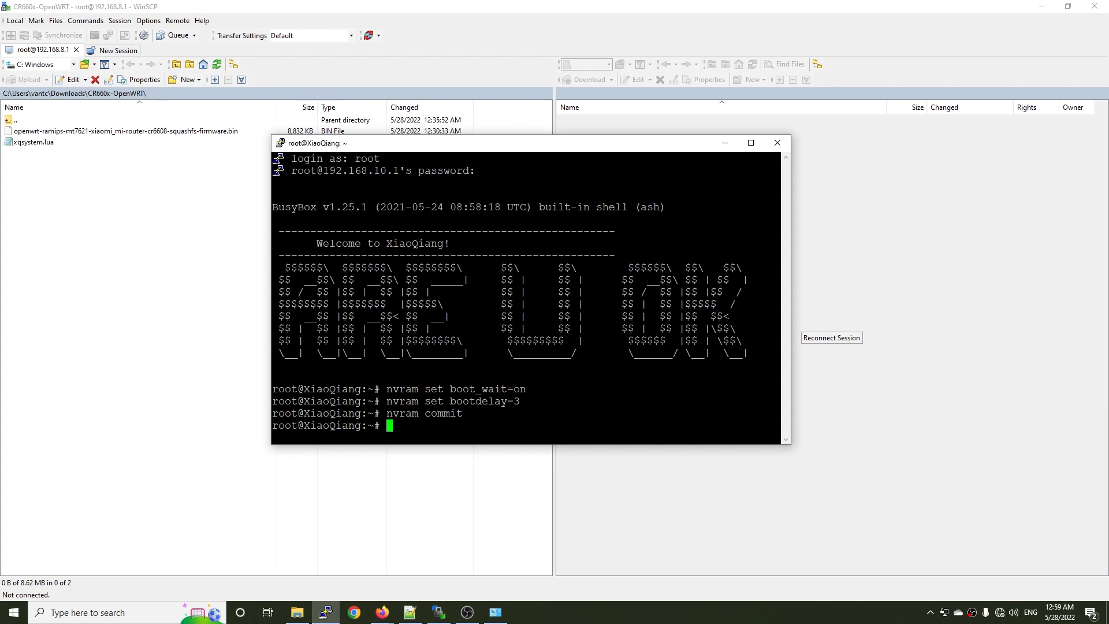
{"action": "type", "text": "passwd"}
{"action": "key", "text": "Return"}
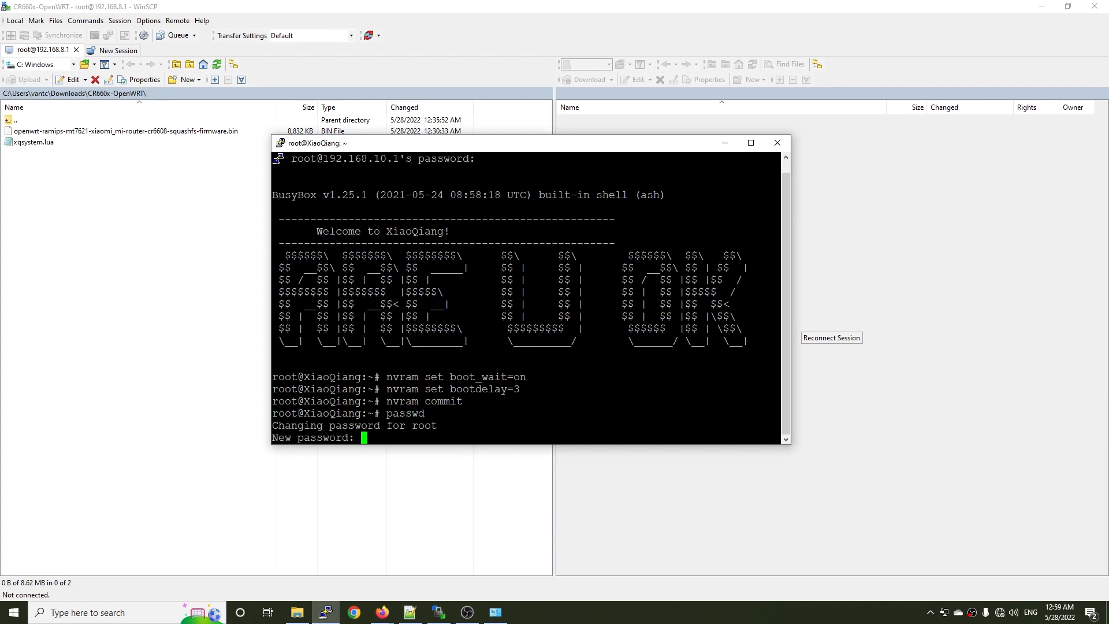
{"action": "key", "text": "Return"}
{"action": "key", "text": "Return"}
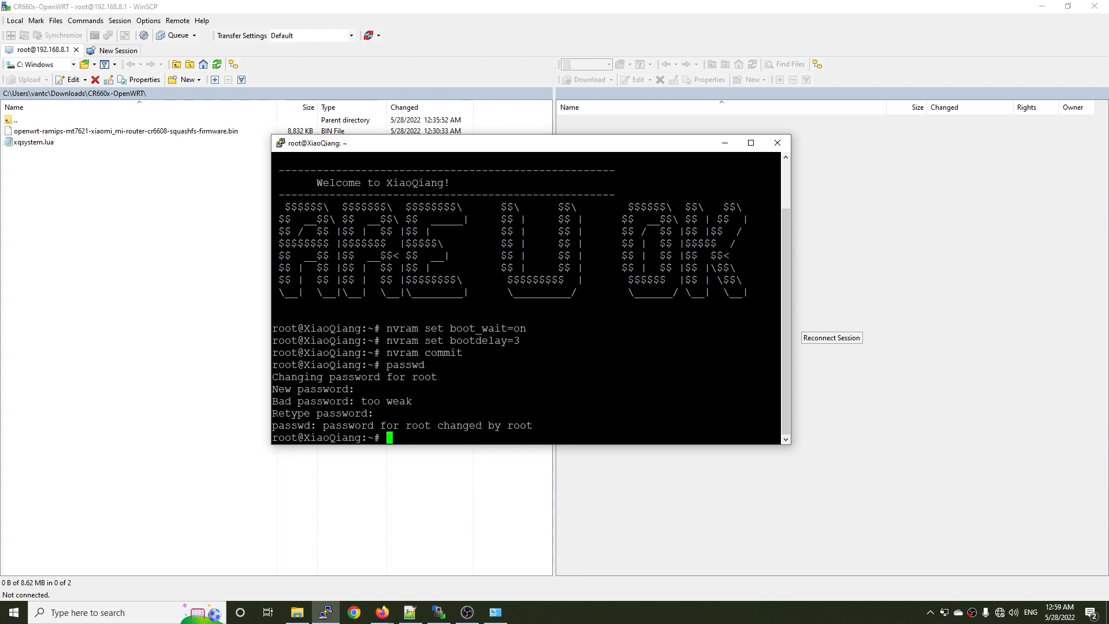
{"action": "left_click", "coordinate": [725, 142]}
Enter the root password in the WinSCP login, connect to the router and update the cached host key.
{"action": "left_click", "coordinate": [651, 284]}
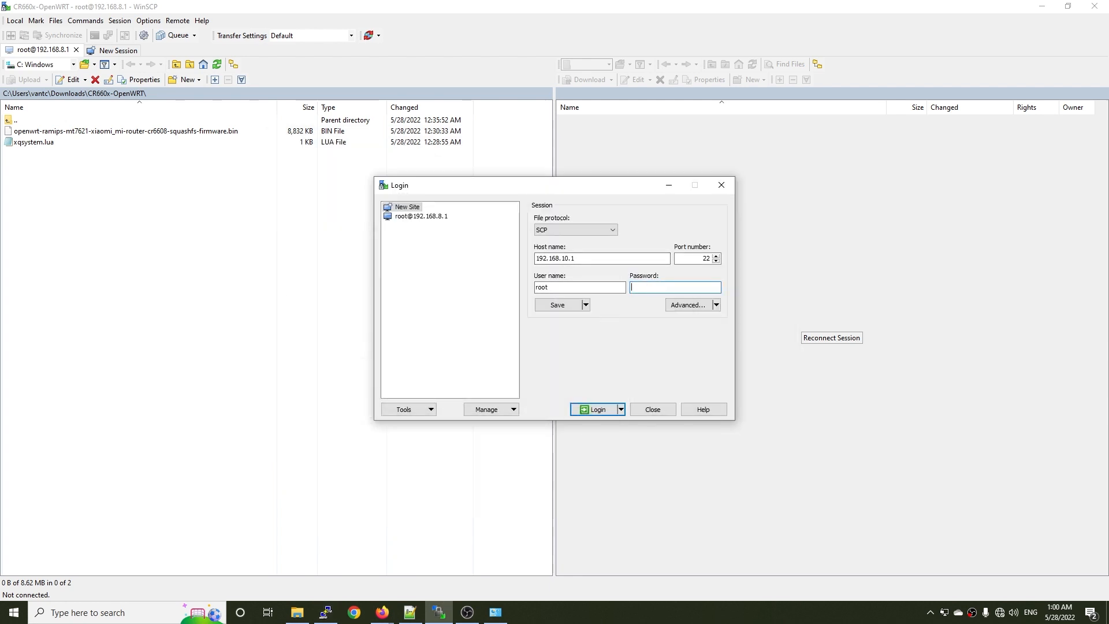
{"action": "type", "text": "root"}
{"action": "key", "text": "Return"}
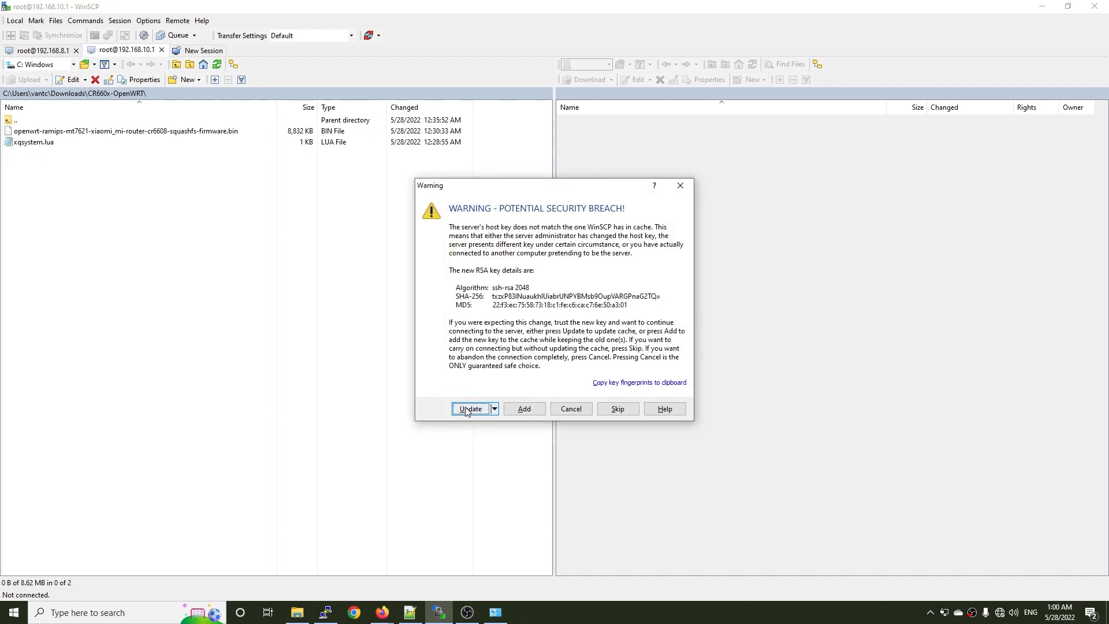
{"action": "left_click", "coordinate": [468, 409]}
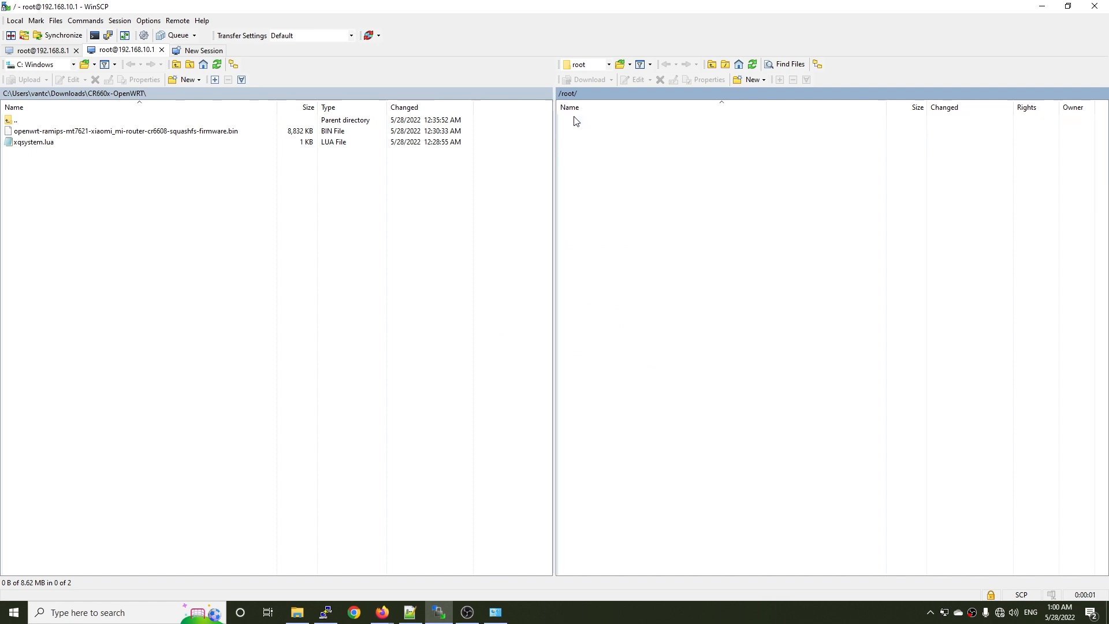
Open the router's /tmp/ directory in WinSCP and look through its files.
{"action": "double_click", "coordinate": [575, 120]}
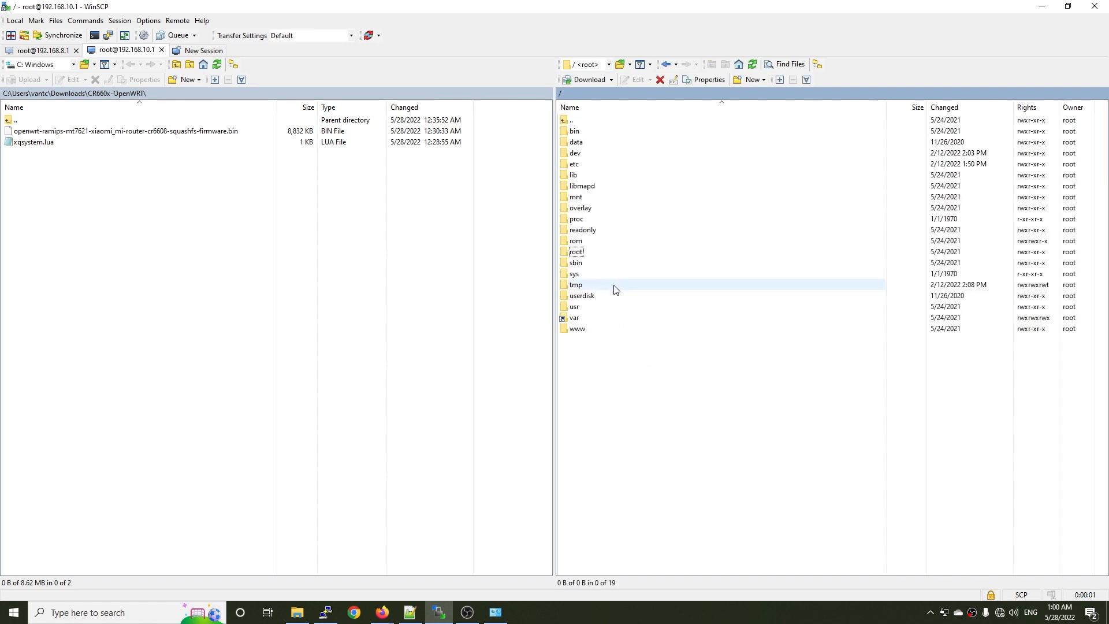
{"action": "double_click", "coordinate": [576, 285]}
{"action": "scroll", "coordinate": [670, 346], "scroll_direction": "down", "scroll_amount": 7}
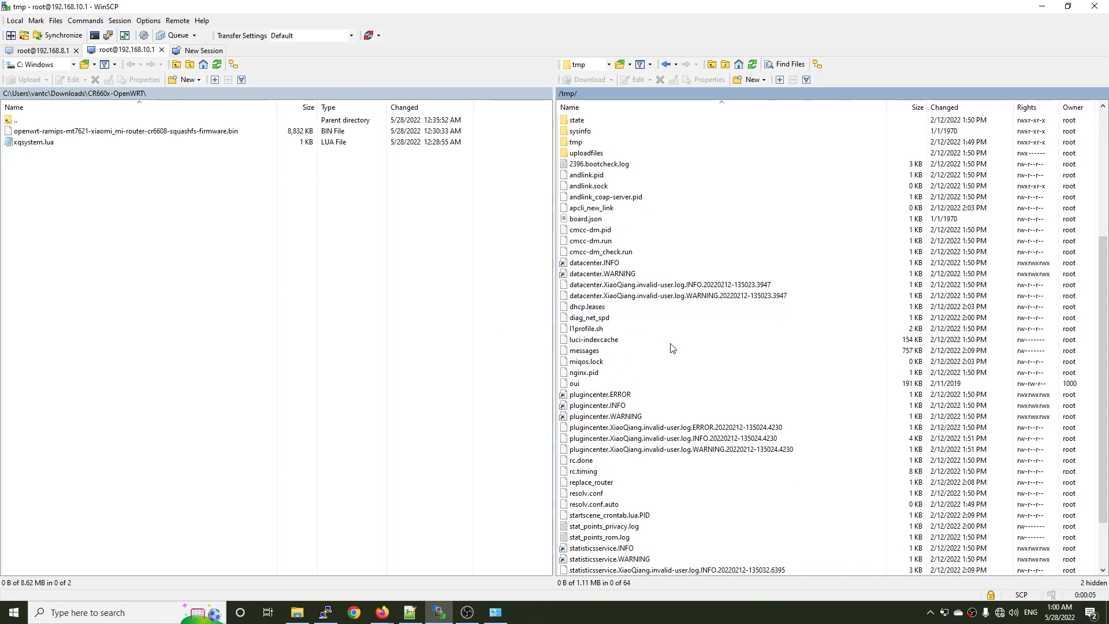
{"action": "scroll", "coordinate": [751, 405], "scroll_direction": "down", "scroll_amount": 2}
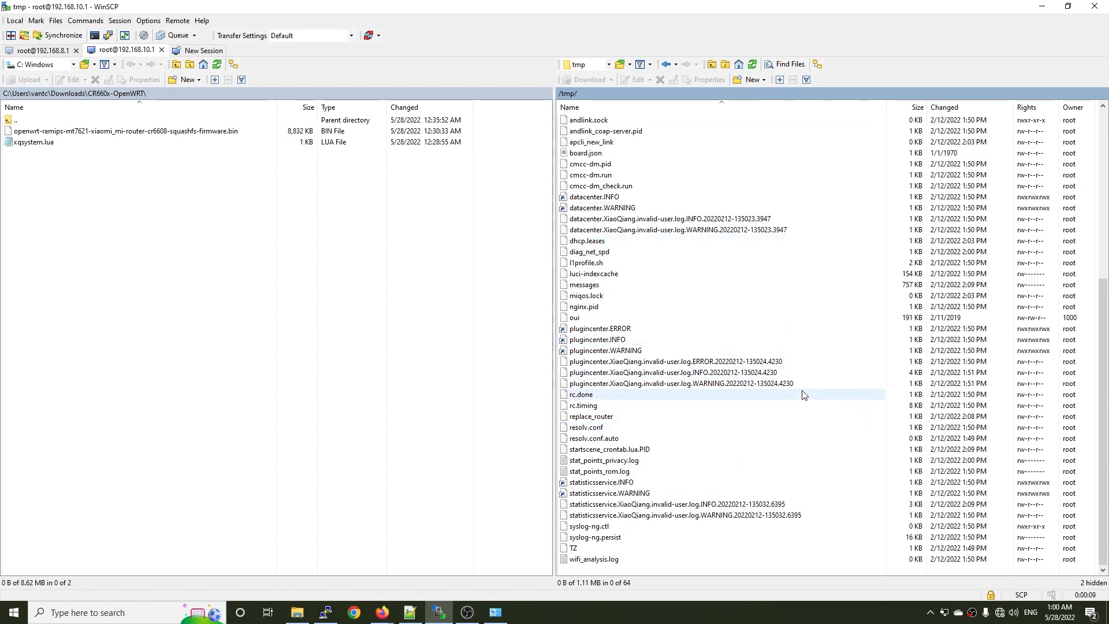
{"action": "scroll", "coordinate": [803, 395], "scroll_direction": "up", "scroll_amount": 5}
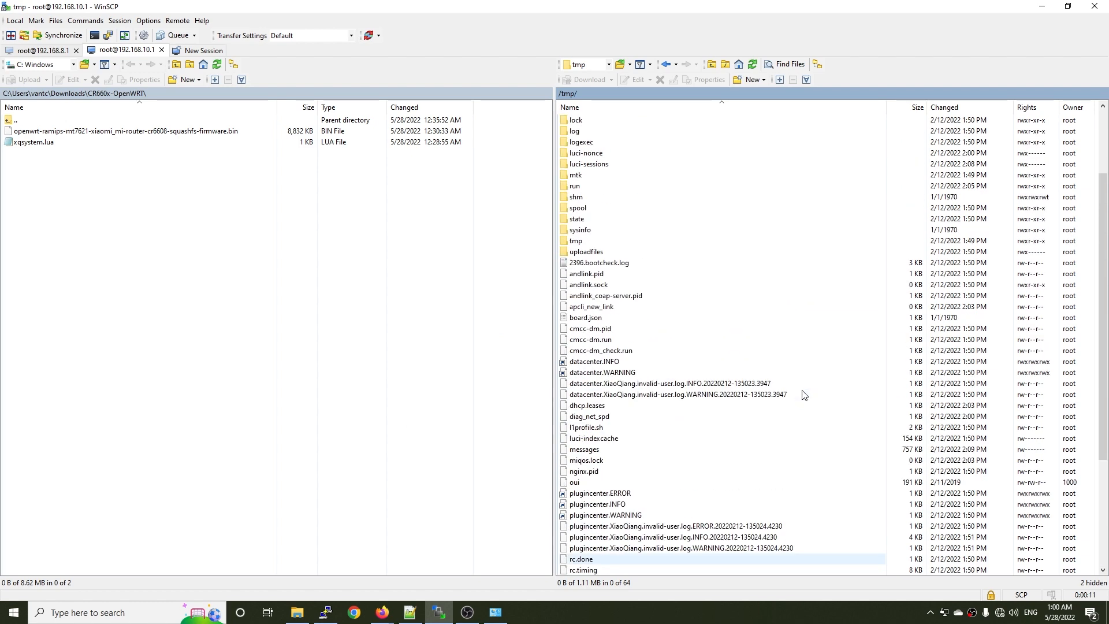
Upload openwrt-ramips-mt7621-xiaomi_mi-router-cr6608-squashfs-firmware.bin to the router's /tmp/ directory and minimize WinSCP.
{"action": "left_click", "coordinate": [196, 152]}
{"action": "left_click", "coordinate": [162, 132]}
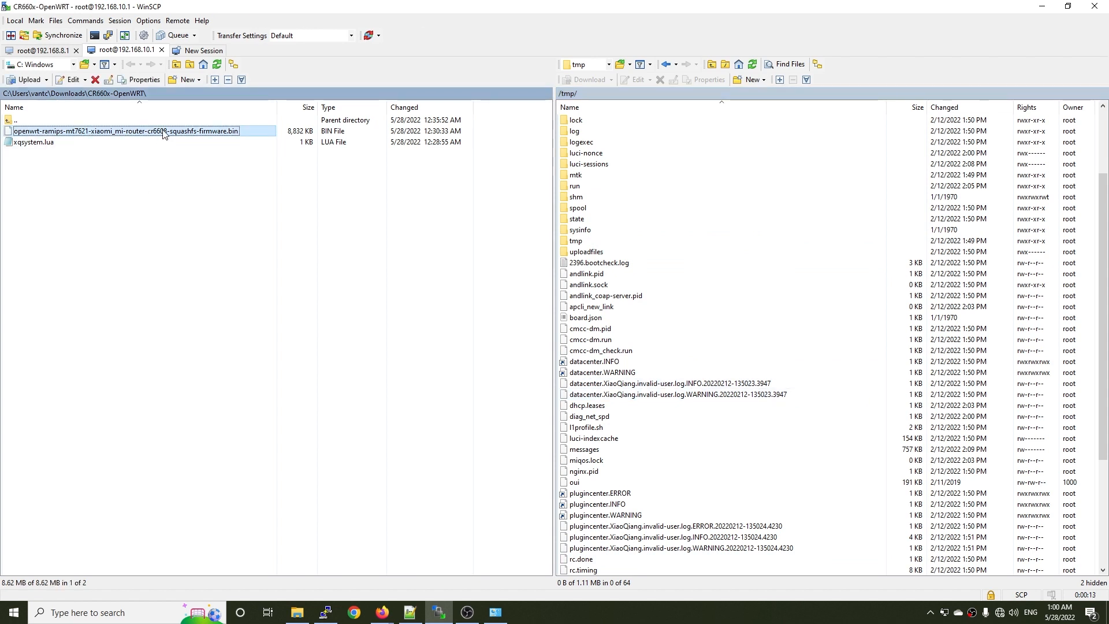
{"action": "right_click", "coordinate": [164, 131]}
{"action": "left_click", "coordinate": [193, 161]}
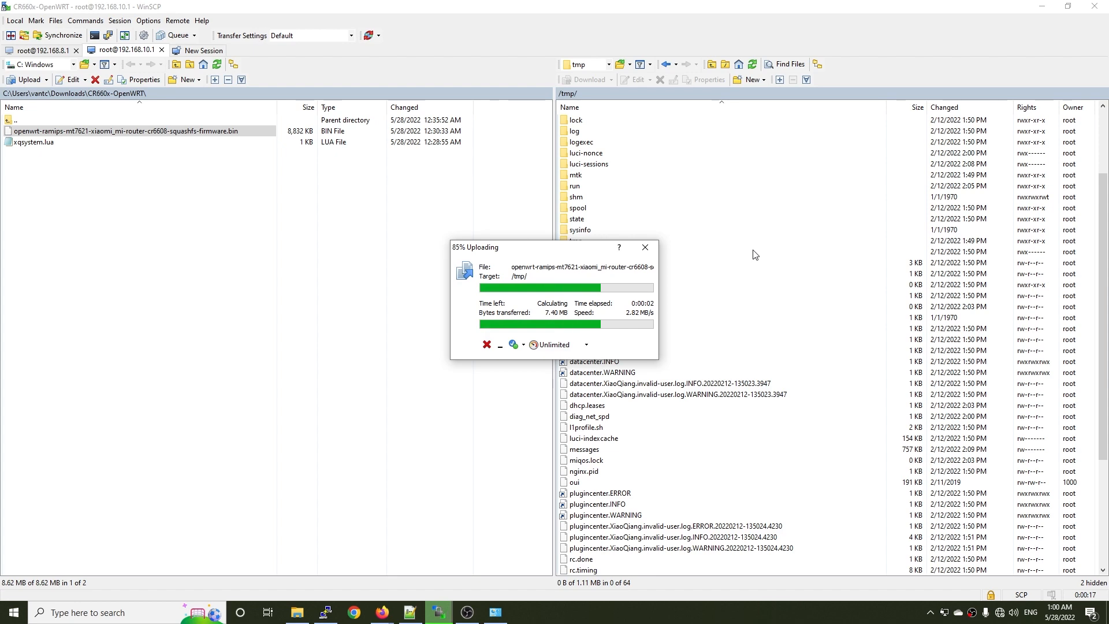
{"action": "left_click", "coordinate": [1042, 6]}
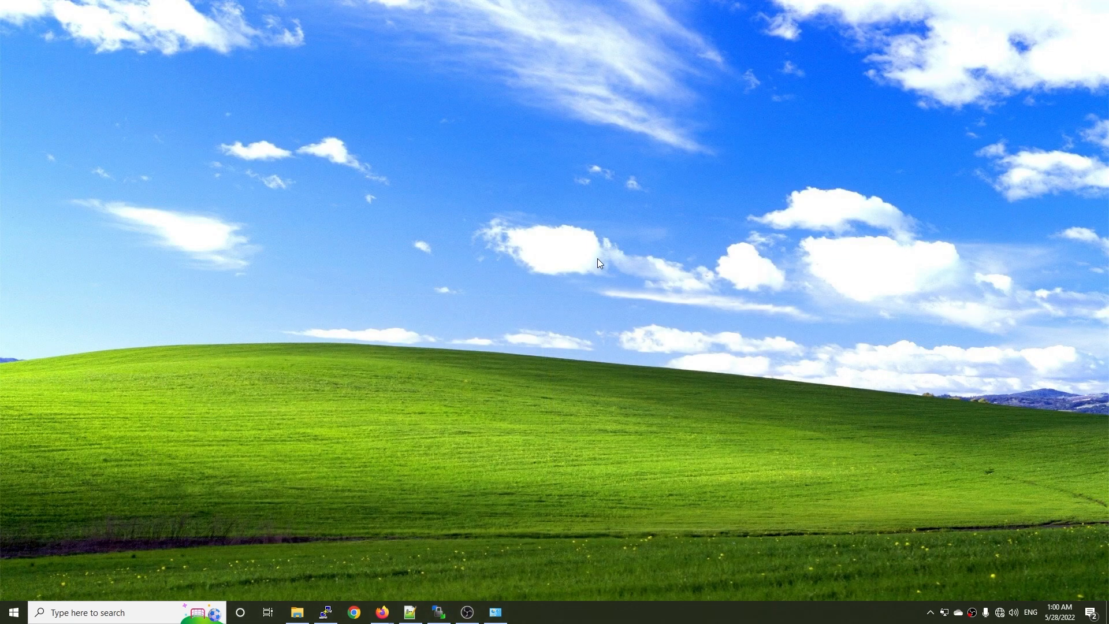
Copy the first flag command from the Firefox migration instructions and run "nvram set flag_try_sys1_failed=0" in the PuTTY session.
{"action": "mouse_move", "coordinate": [382, 613]}
{"action": "left_click", "coordinate": [330, 575]}
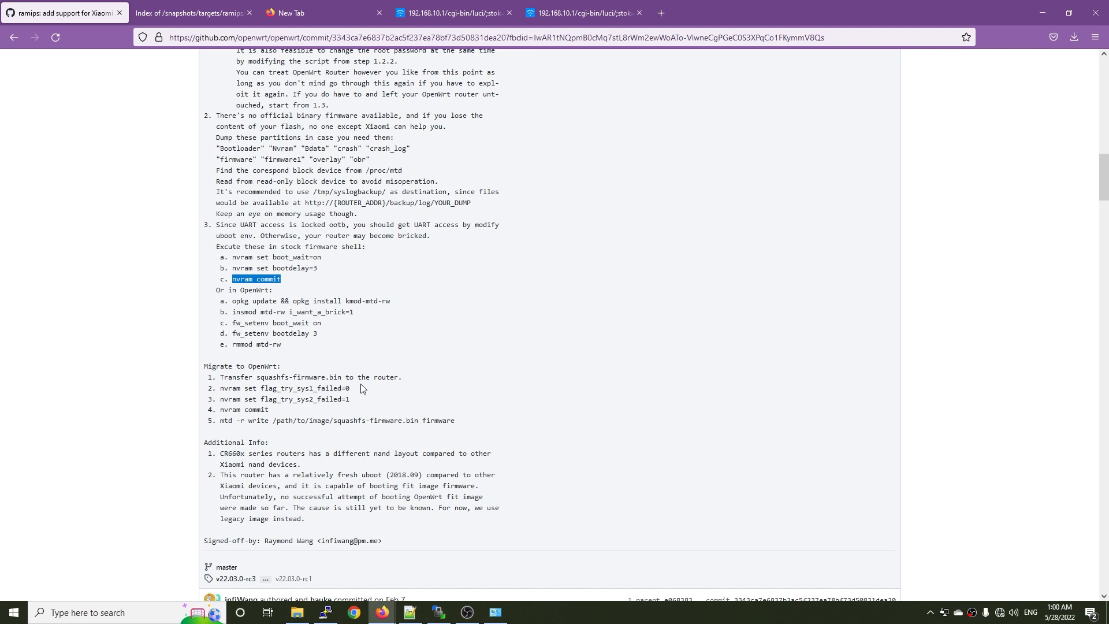
{"action": "left_click_drag", "start_coordinate": [353, 389], "coordinate": [219, 390]}
{"action": "key", "text": "ctrl+c"}
{"action": "left_click", "coordinate": [326, 613]}
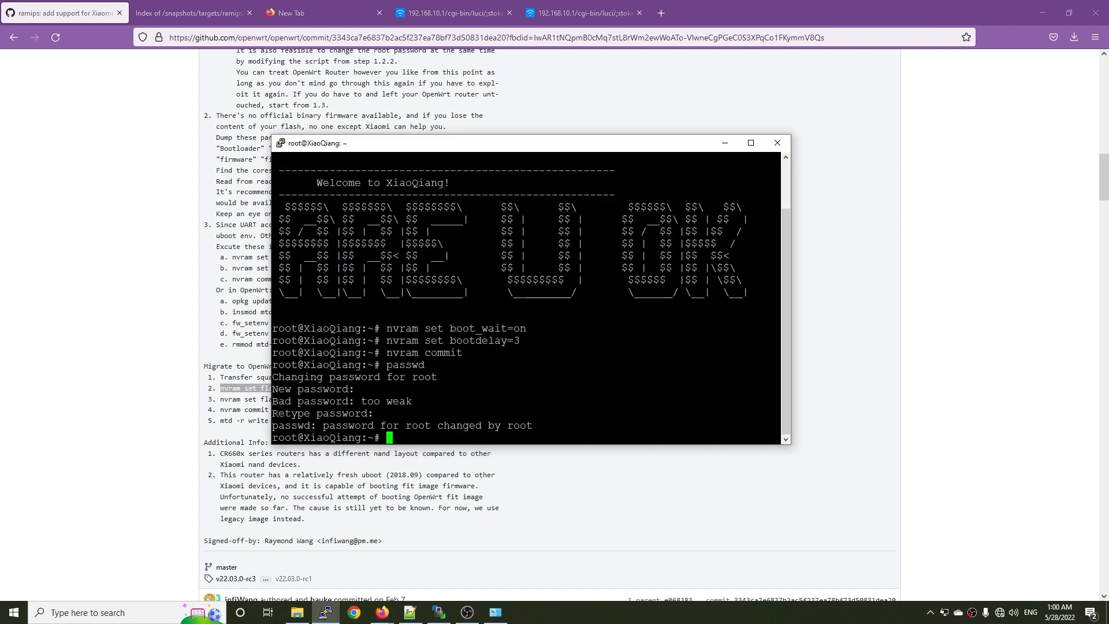
{"action": "key", "text": "shift+Insert"}
{"action": "key", "text": "Return"}
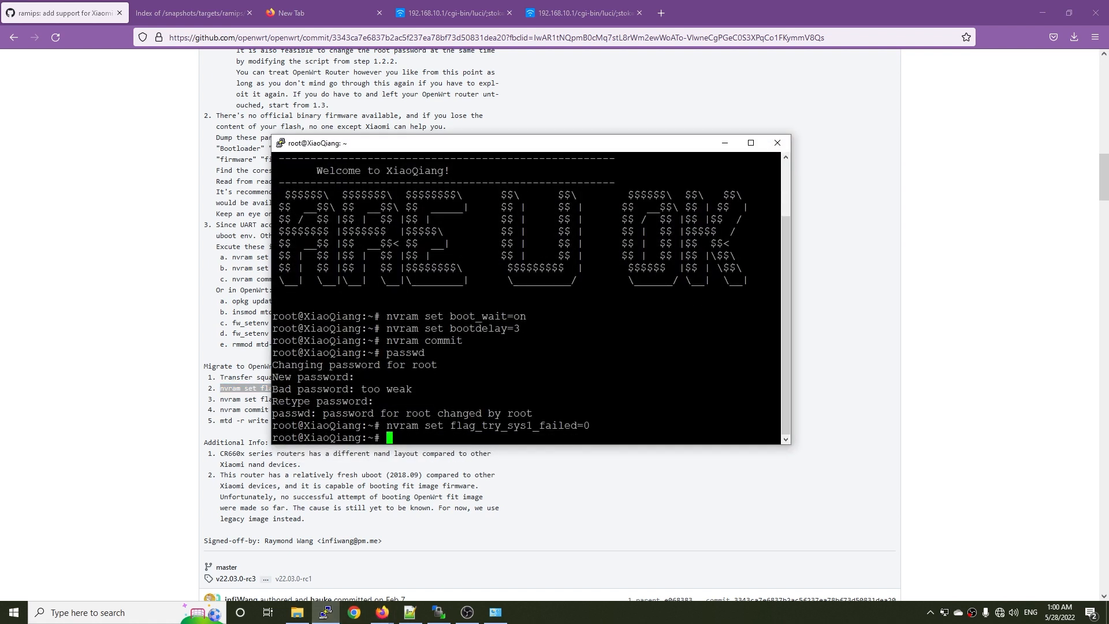
Copy the second flag command from the Firefox instructions and run "nvram set flag_try_sys2_failed=1" in the PuTTY session.
{"action": "key", "text": "alt+Tab"}
{"action": "left_click_drag", "start_coordinate": [350, 399], "coordinate": [221, 401]}
{"action": "key", "text": "alt+Tab"}
{"action": "type", "text": "nvram set flag_try_sys2_failed=1"}
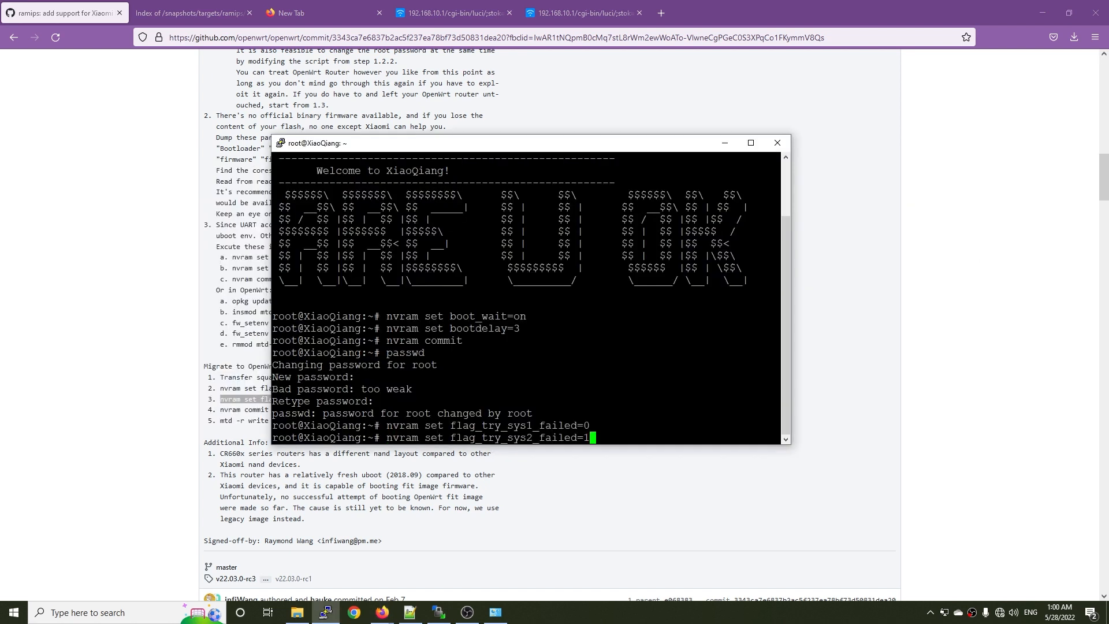
{"action": "key", "text": "Return"}
Copy "nvram commit" from the migration section and run it in PuTTY to save the boot flags.
{"action": "key", "text": "alt+Tab"}
{"action": "left_click_drag", "start_coordinate": [276, 409], "coordinate": [222, 411]}
{"action": "key", "text": "ctrl+c"}
{"action": "key", "text": "alt+Tab"}
{"action": "key", "text": "shift+Insert"}
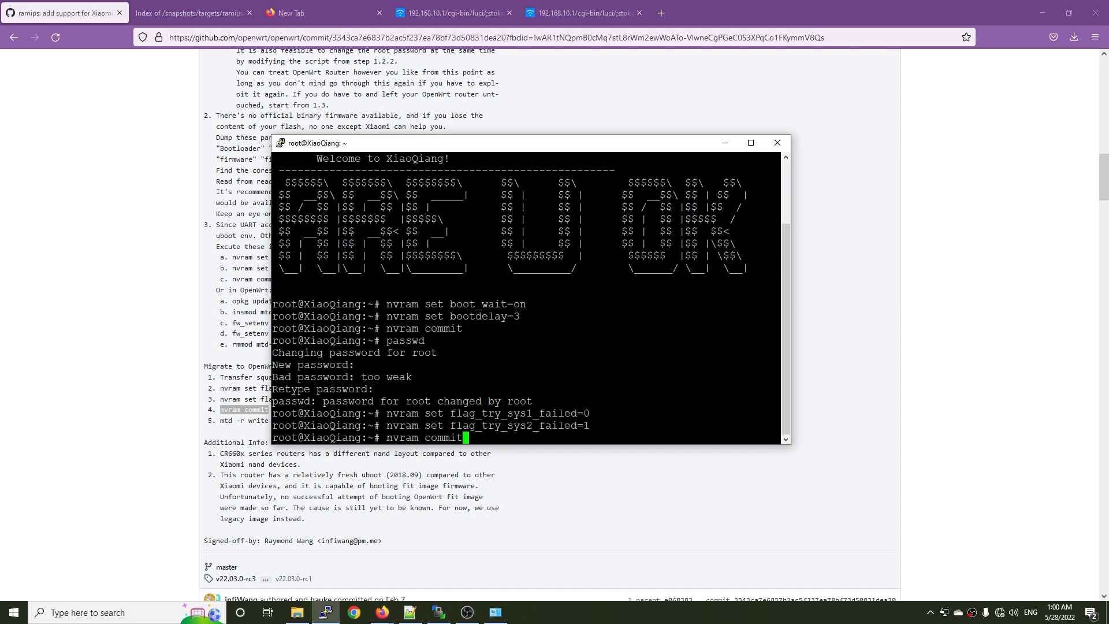
{"action": "key", "text": "Return"}
Flash the uploaded image in PuTTY with "mtd -r write /tmp/openwrt-ramips-mt7621-xiaomi_mi-router-cr6608-squashfs-firmware.bin firmware".
{"action": "key", "text": "alt+Tab"}
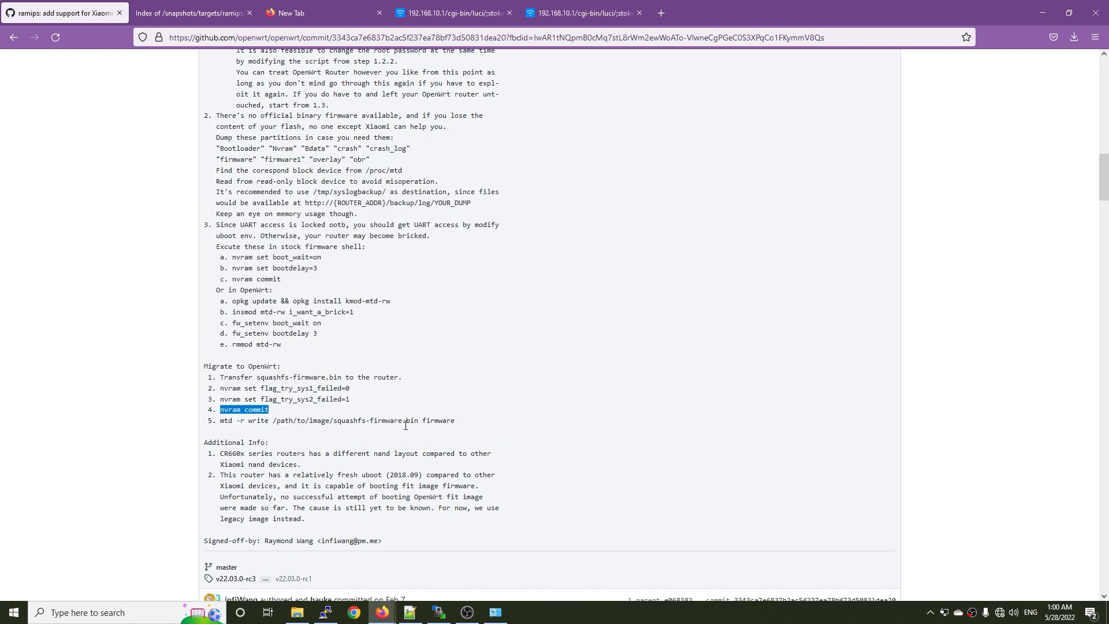
{"action": "key", "text": "alt+Tab"}
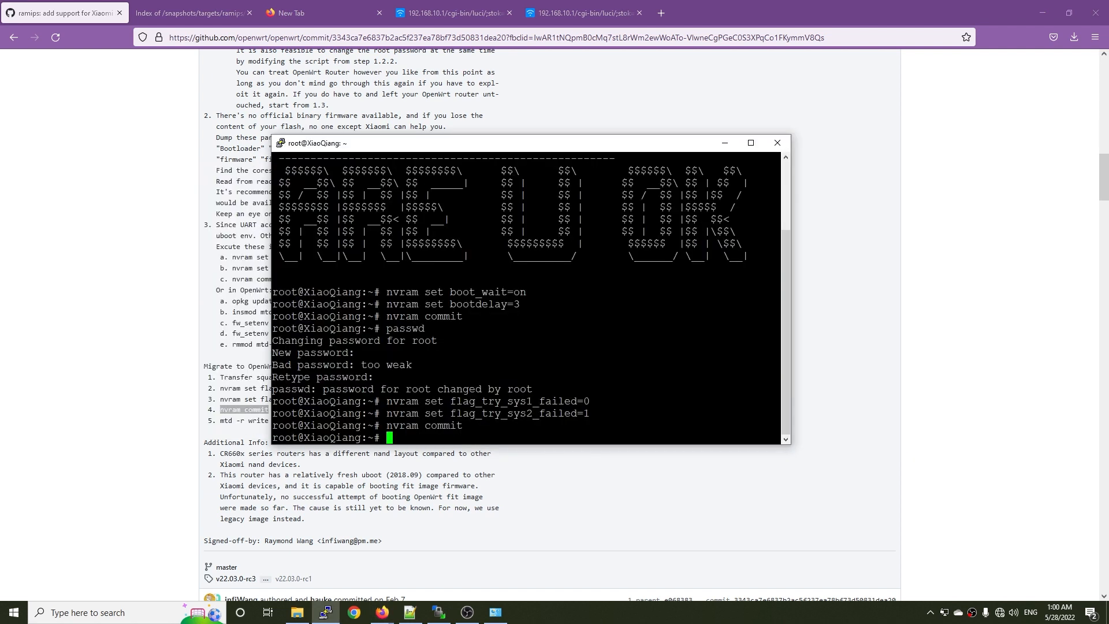
{"action": "left_click_drag", "start_coordinate": [481, 148], "coordinate": [629, 111]}
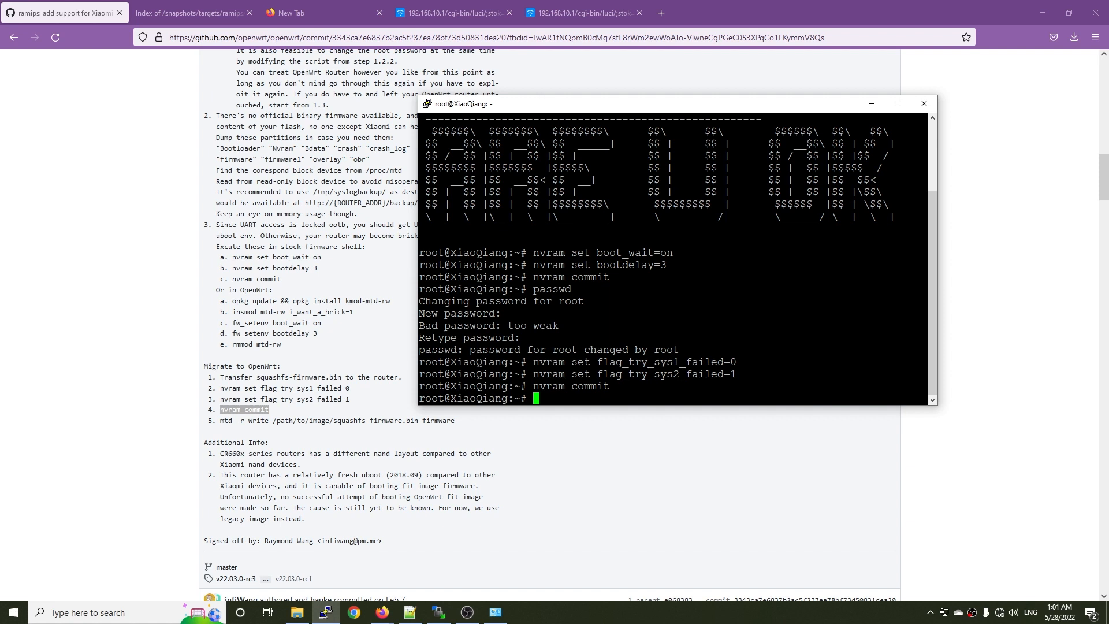
{"action": "type", "text": "mtd -r write /tmp/"}
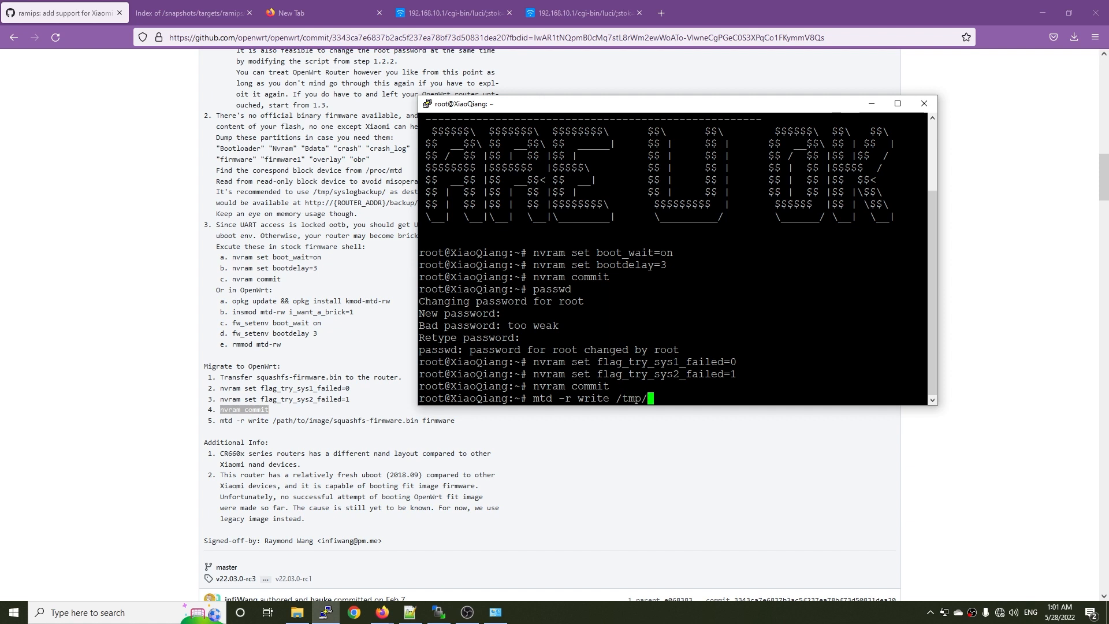
{"action": "type", "text": "ope"}
{"action": "key", "text": "Tab"}
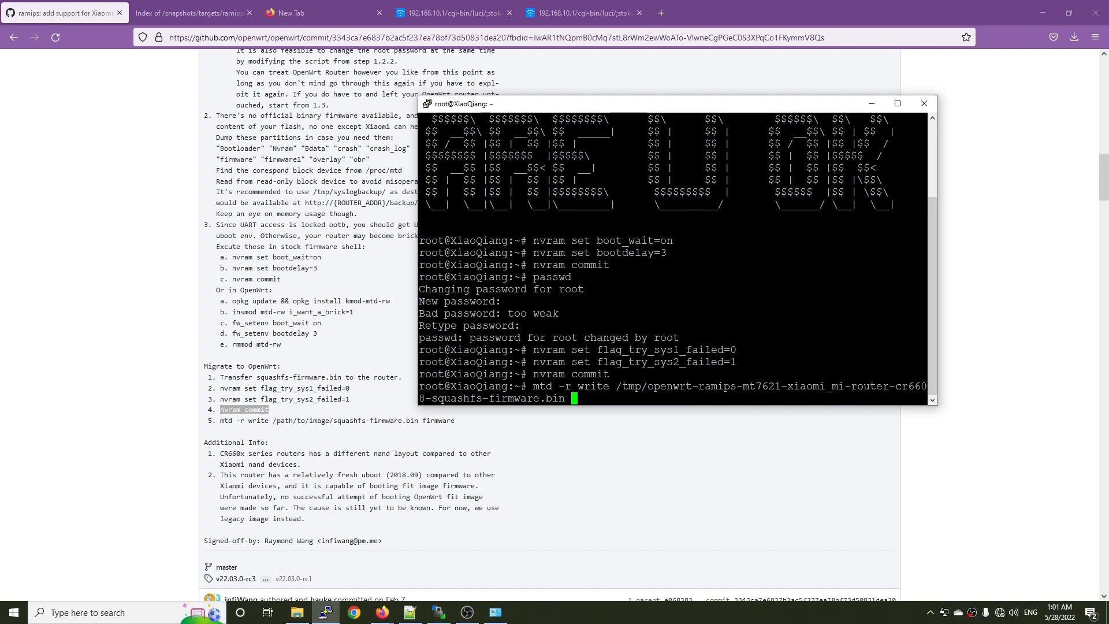
{"action": "type", "text": "firmware"}
{"action": "key", "text": "Return"}
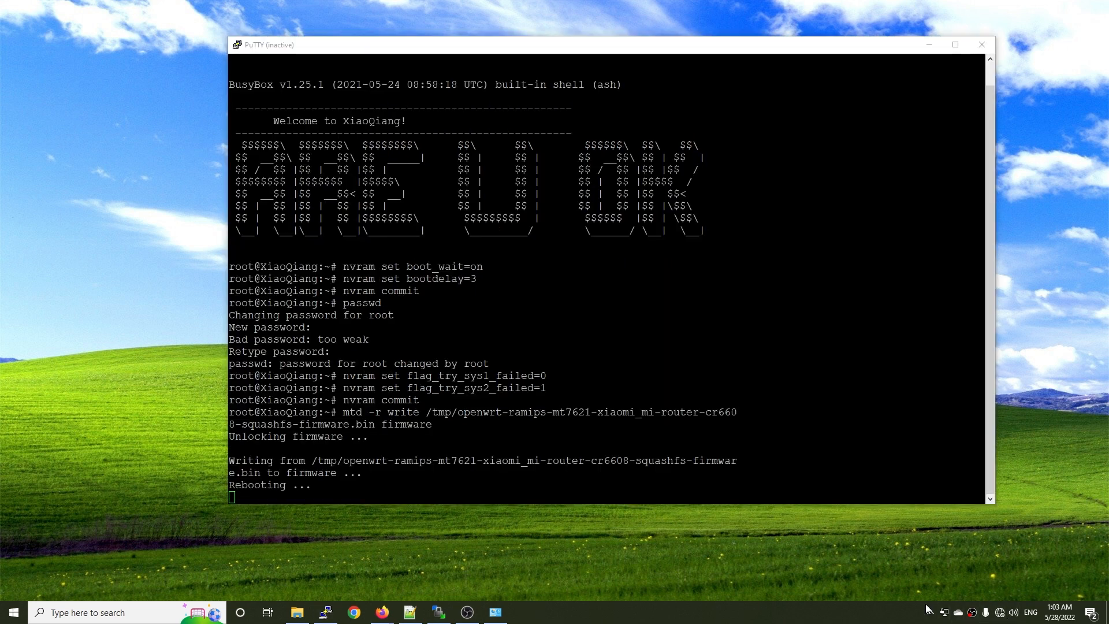
Set the Ethernet adapter's IPv4 properties to obtain the IP address and DNS server address automatically, then minimize Network Connections.
{"action": "left_click", "coordinate": [495, 613]}
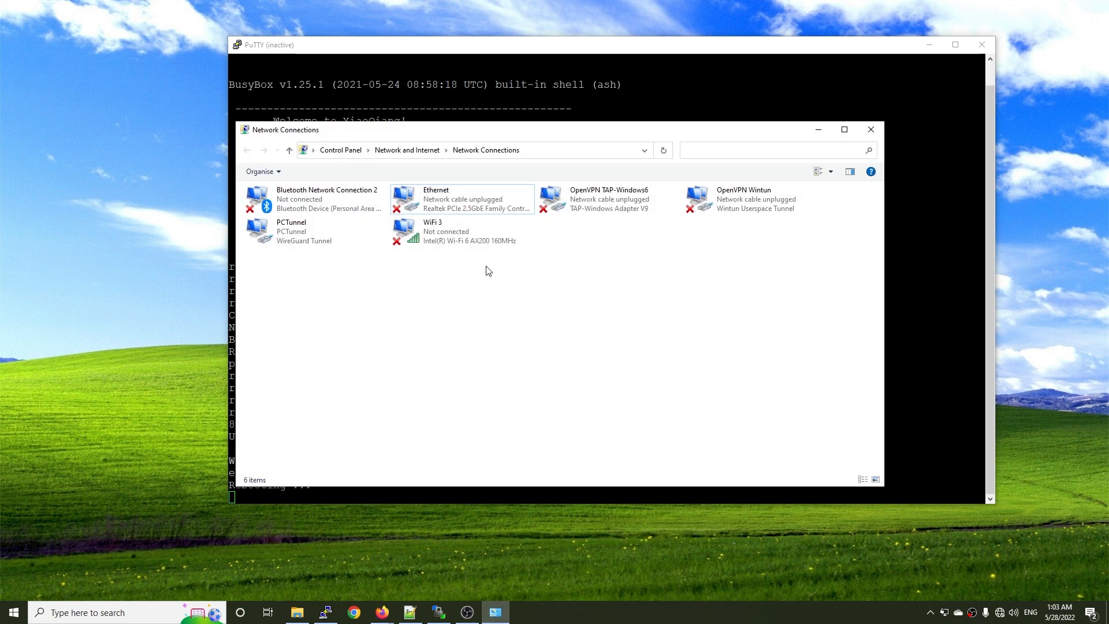
{"action": "right_click", "coordinate": [444, 206]}
{"action": "left_click", "coordinate": [506, 313]}
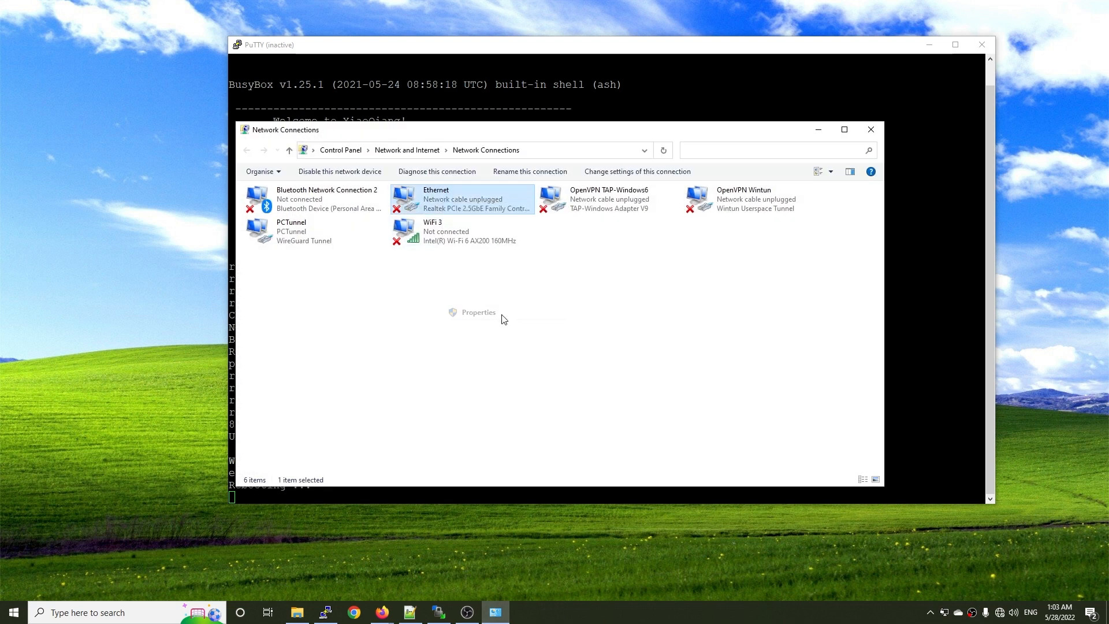
{"action": "double_click", "coordinate": [370, 315]}
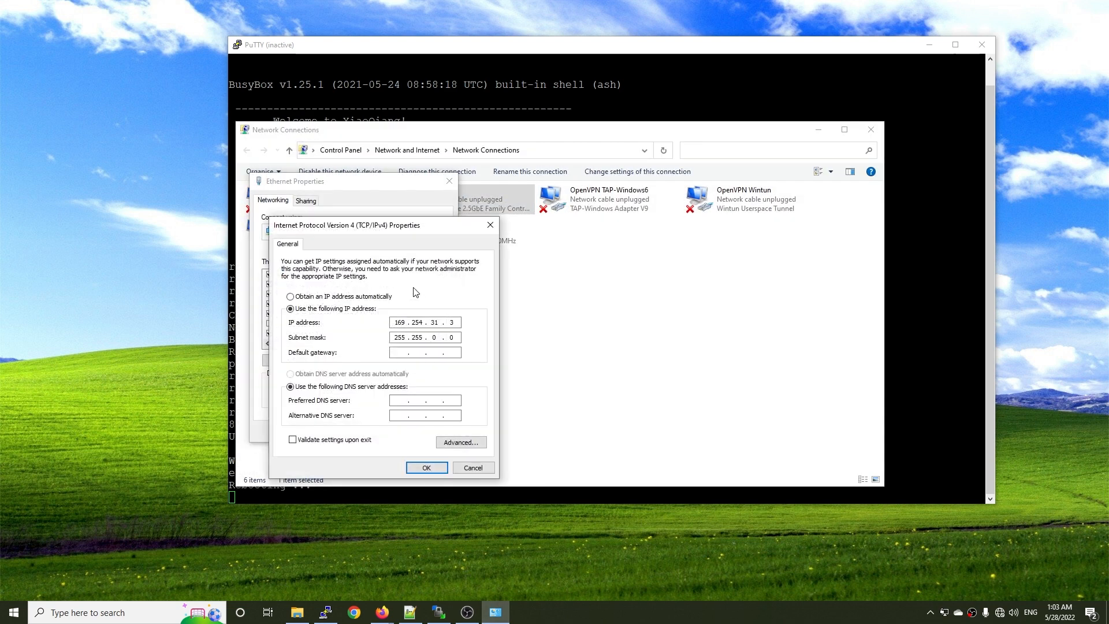
{"action": "left_click", "coordinate": [346, 297]}
{"action": "left_click", "coordinate": [344, 376]}
{"action": "left_click", "coordinate": [426, 467]}
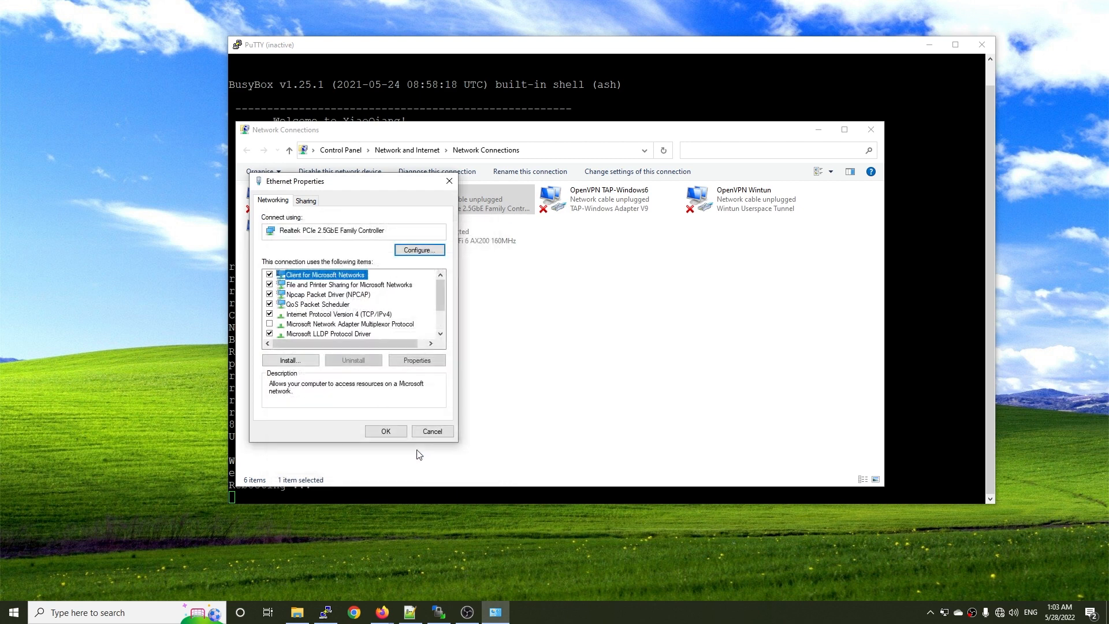
{"action": "left_click", "coordinate": [387, 435]}
{"action": "left_click", "coordinate": [456, 384]}
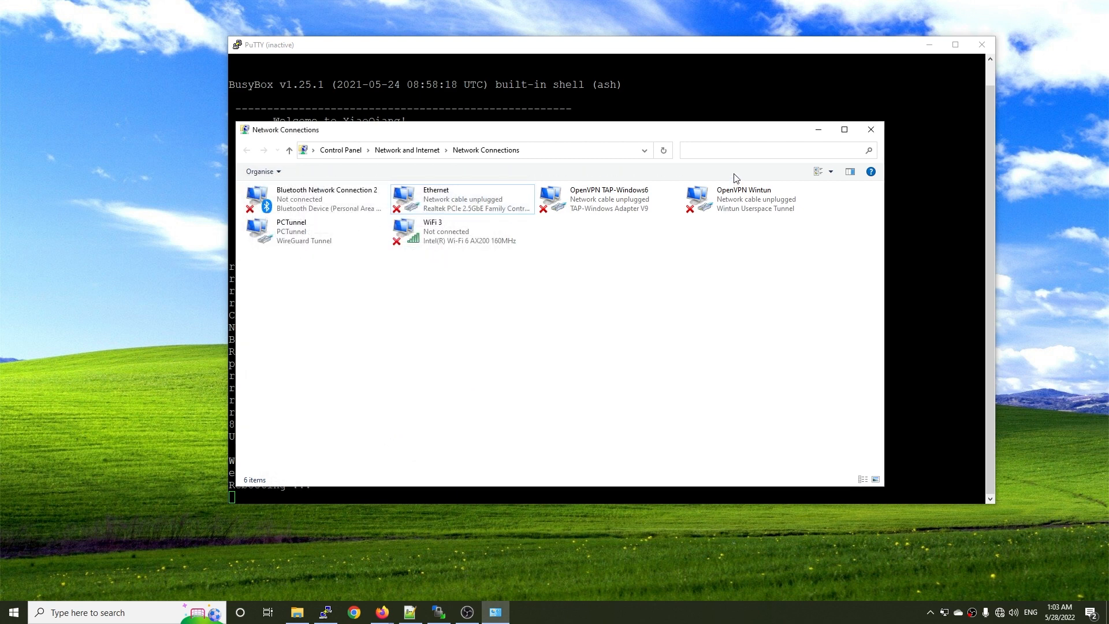
{"action": "left_click", "coordinate": [817, 131]}
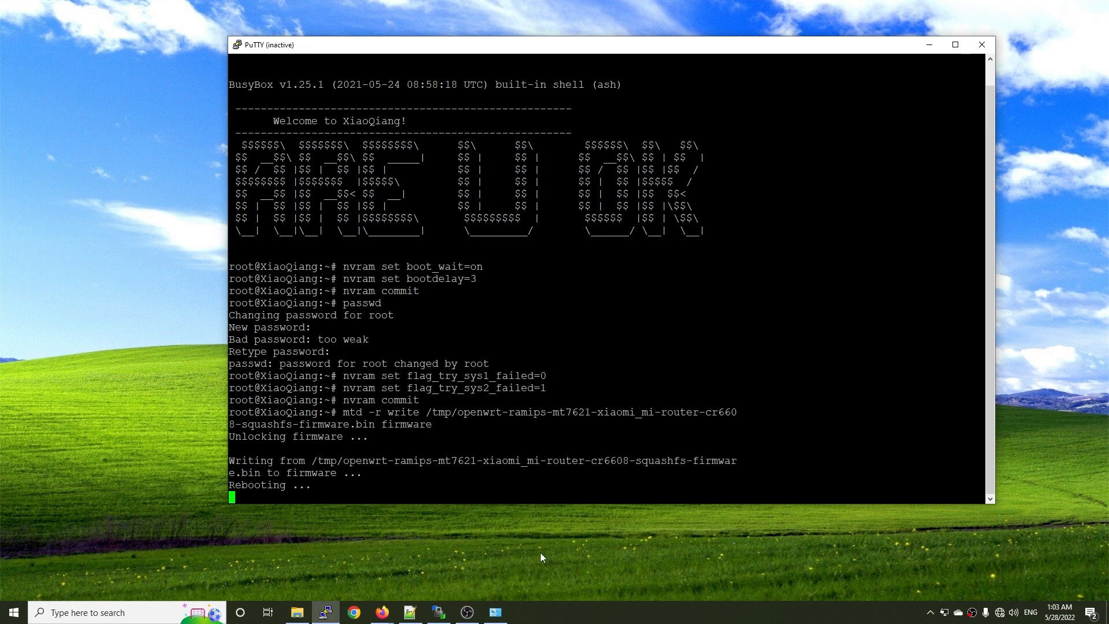
{"action": "left_click", "coordinate": [1000, 612]}
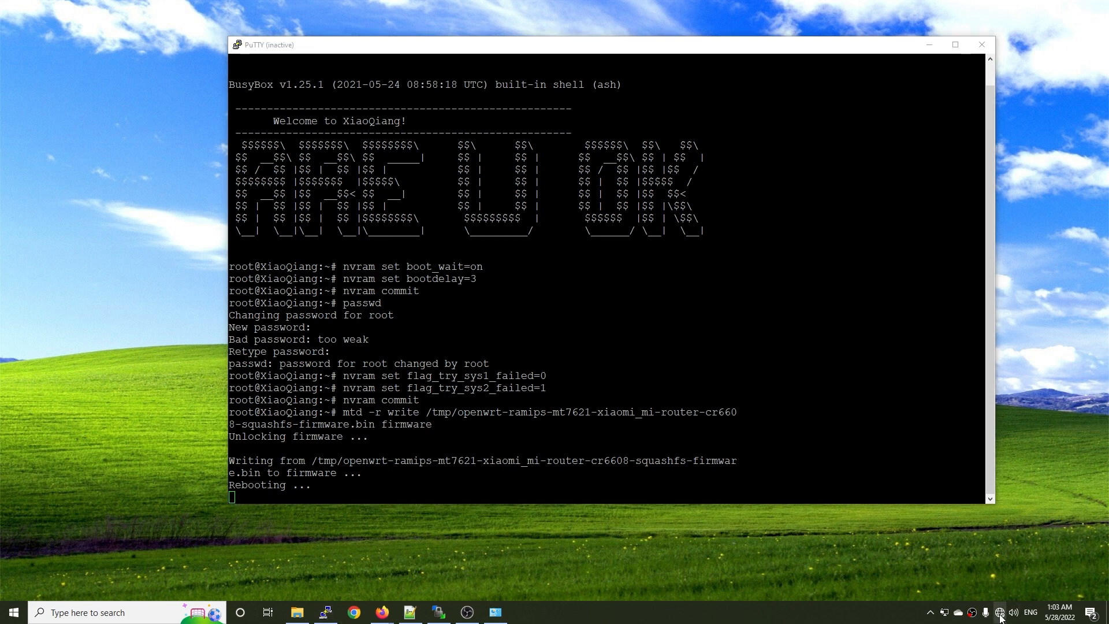
{"action": "left_click", "coordinate": [768, 560]}
Open Command Prompt and start a continuous ping to the router with "ping 192.168.1.1 -t".
{"action": "key", "text": "super"}
{"action": "type", "text": "c"}
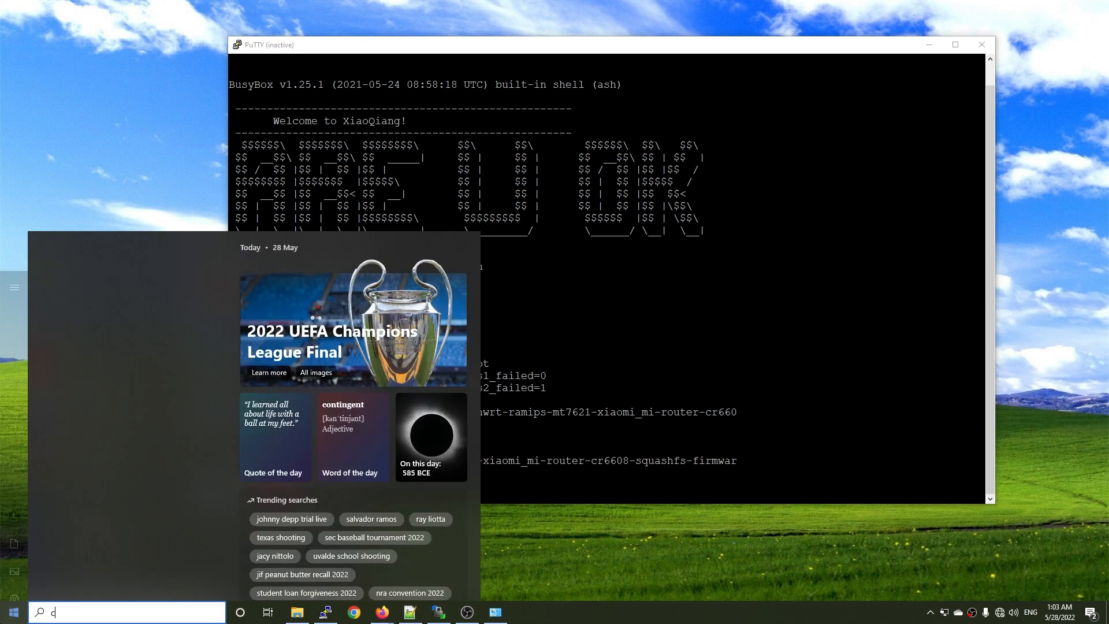
{"action": "type", "text": "md"}
{"action": "key", "text": "Return"}
{"action": "type", "text": "ping 192."}
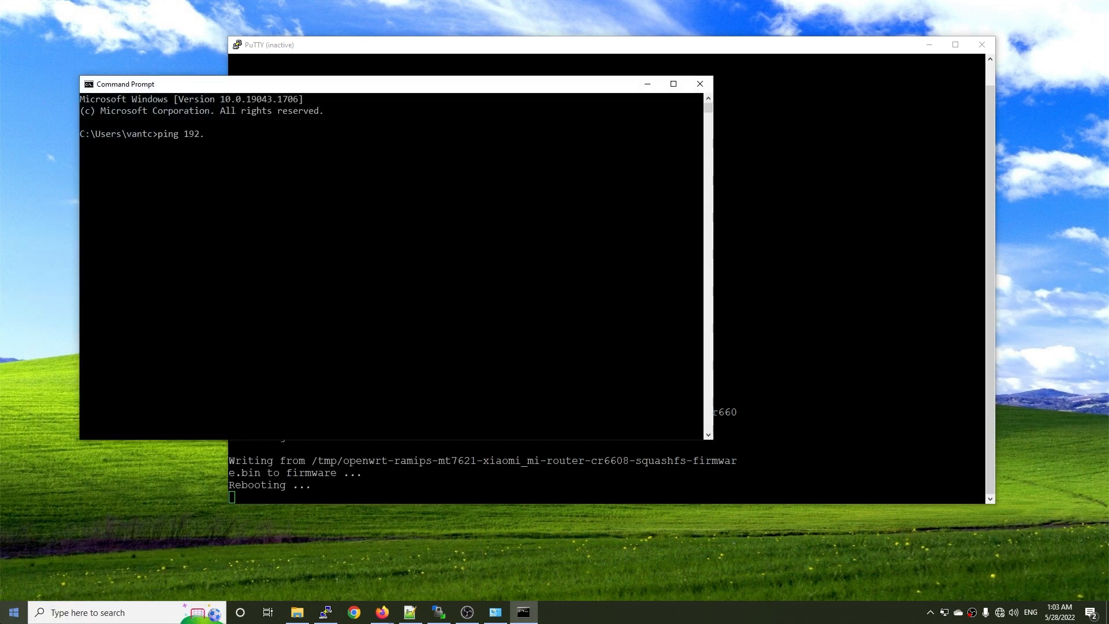
{"action": "type", "text": "168.1.1 -t"}
{"action": "key", "text": "Return"}
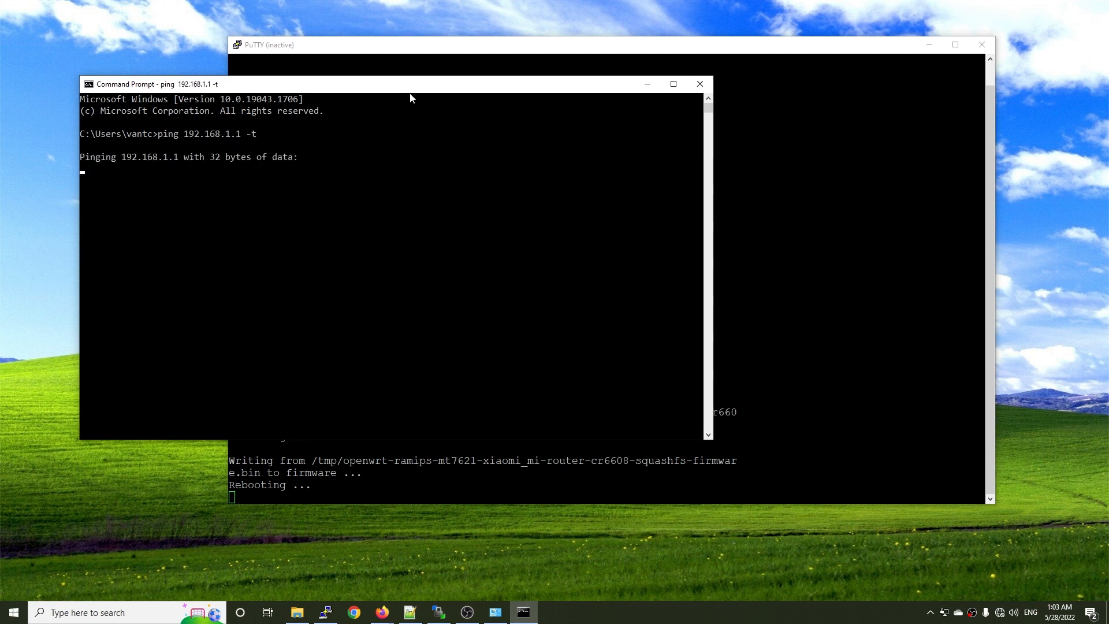
Reposition the Command Prompt window and minimize the PuTTY window so only the running ping stays on the desktop.
{"action": "left_click_drag", "start_coordinate": [412, 90], "coordinate": [535, 92]}
{"action": "left_click", "coordinate": [930, 44]}
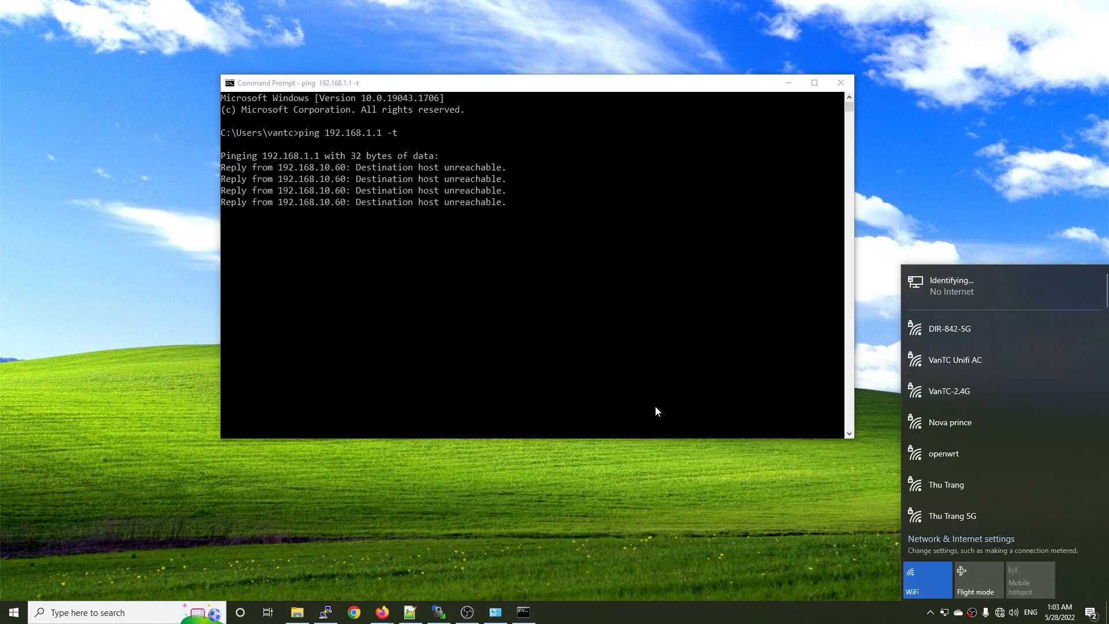
{"action": "left_click", "coordinate": [657, 411]}
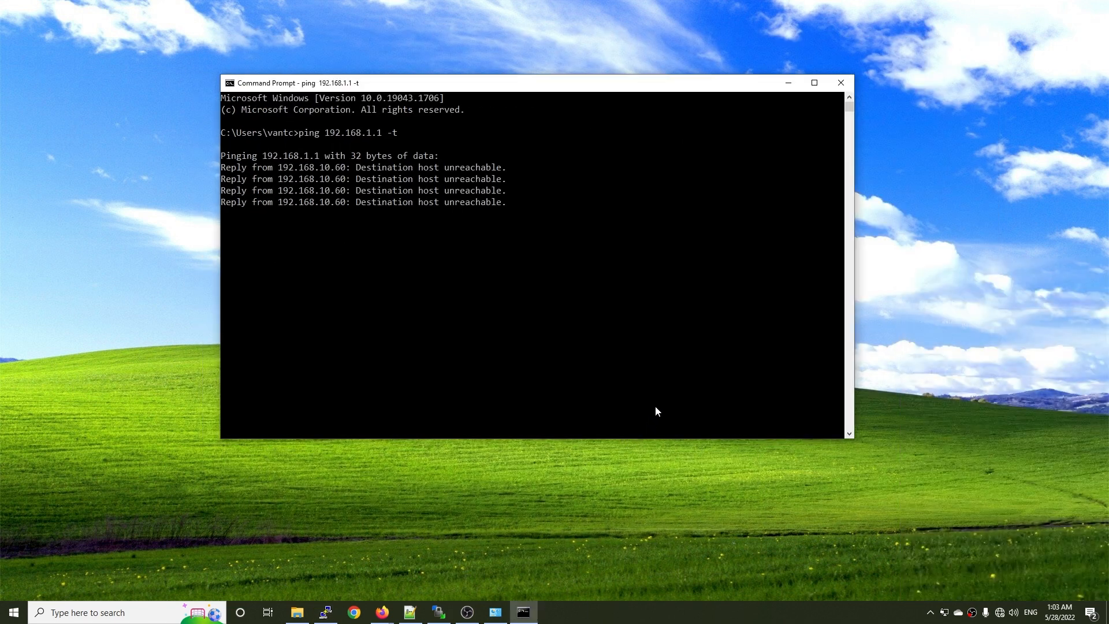
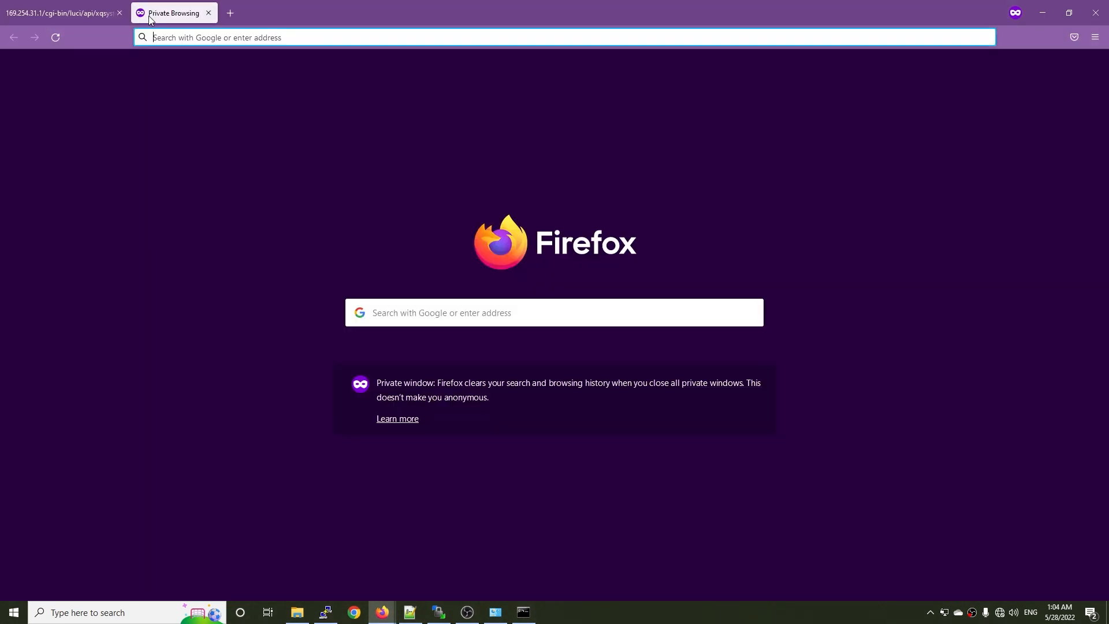
Try to load the router's web page at 192.168.1.1 in the private Firefox tab, then minimize the browser.
{"action": "type", "text": "192."}
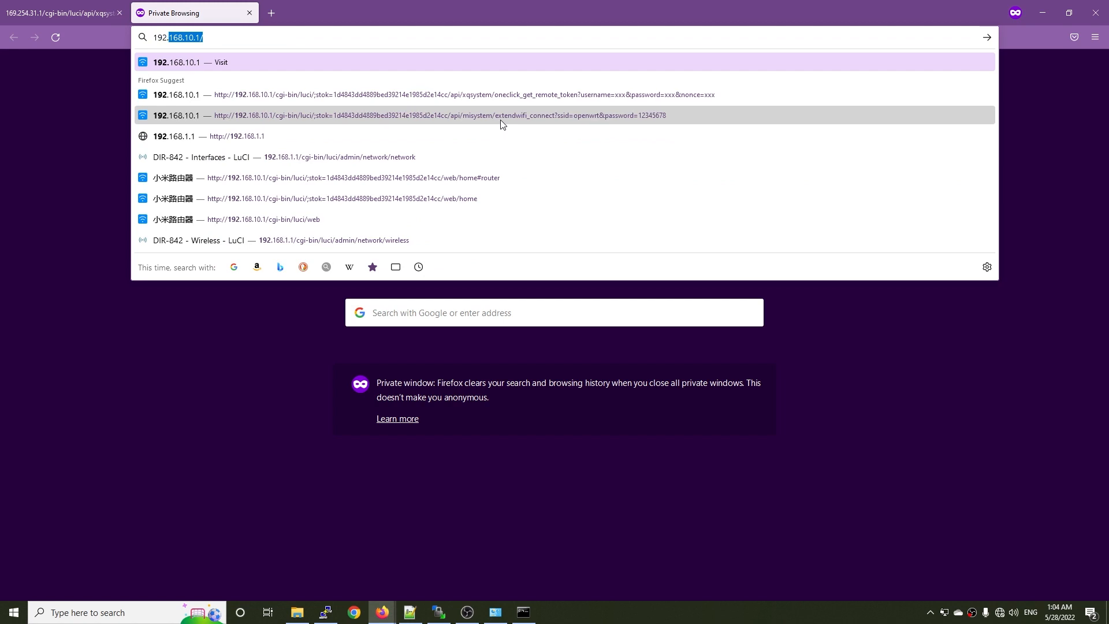
{"action": "type", "text": "168.1."}
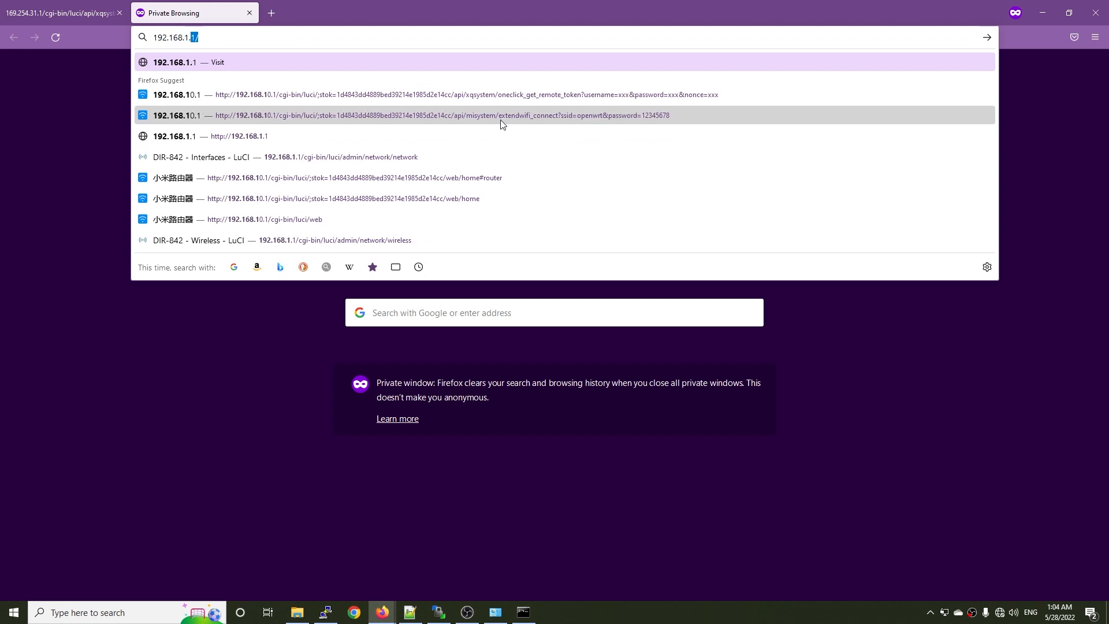
{"action": "type", "text": "1"}
{"action": "key", "text": "Return"}
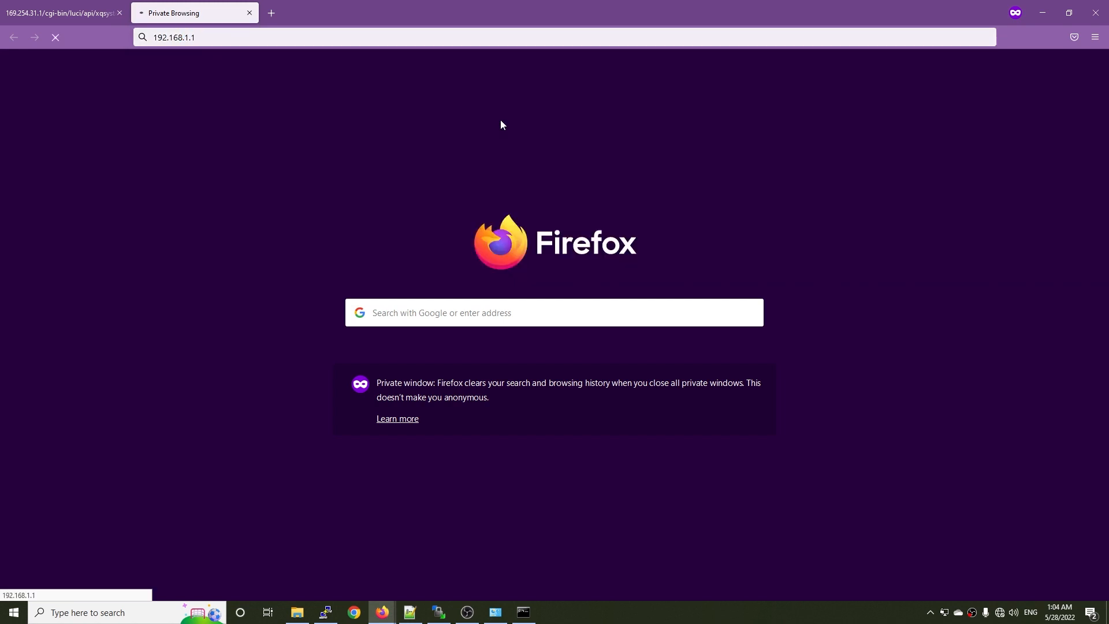
{"action": "left_click", "coordinate": [399, 38]}
{"action": "left_click", "coordinate": [437, 35]}
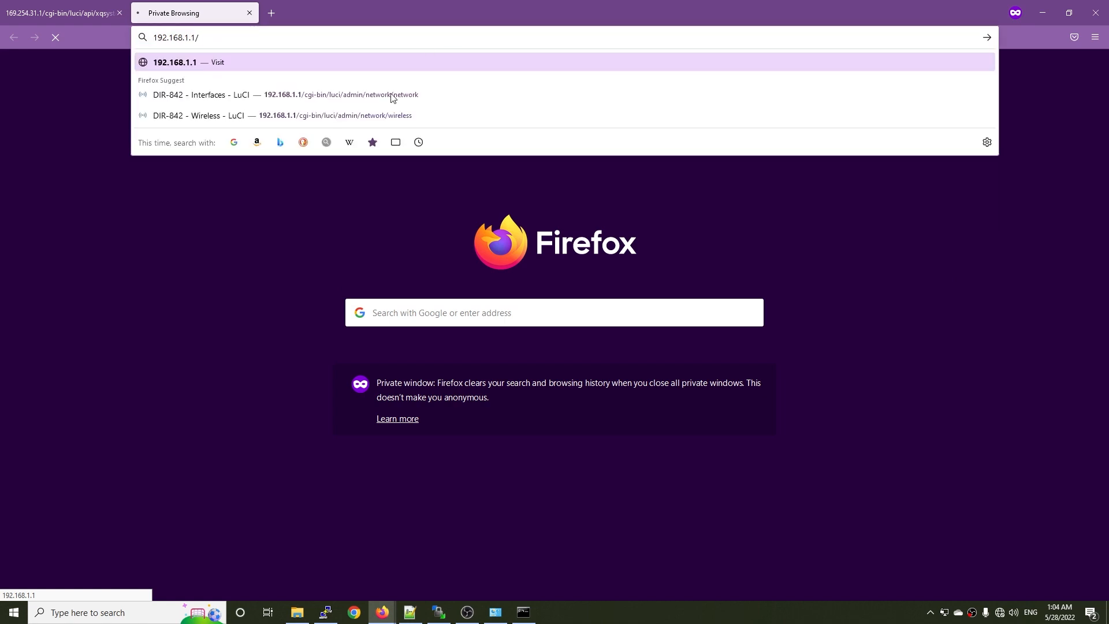
{"action": "left_click", "coordinate": [178, 271]}
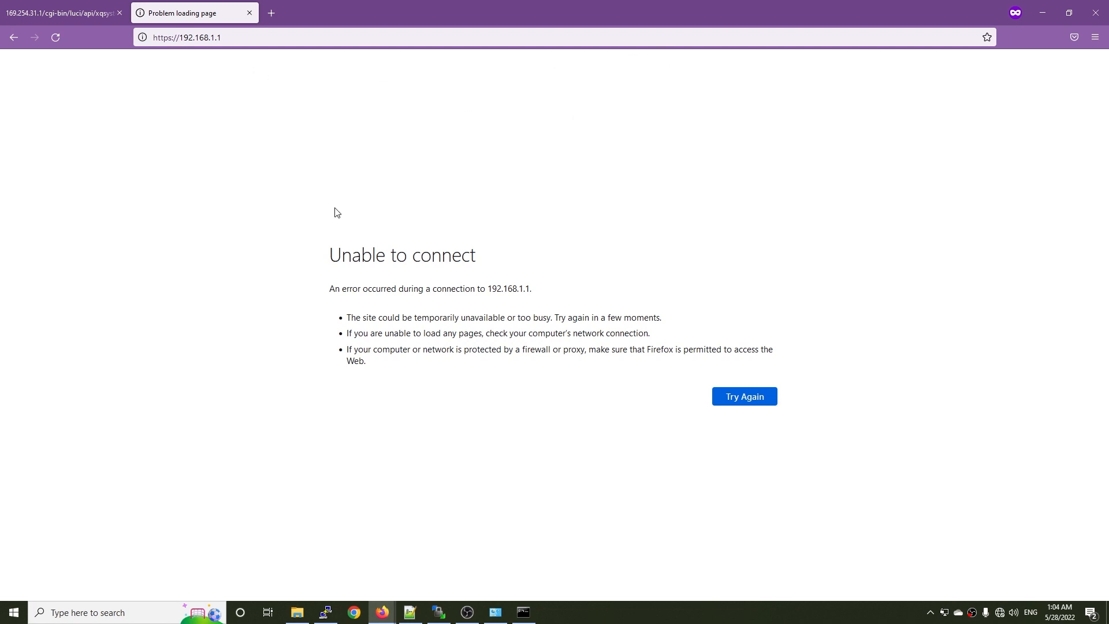
{"action": "left_click", "coordinate": [1043, 21]}
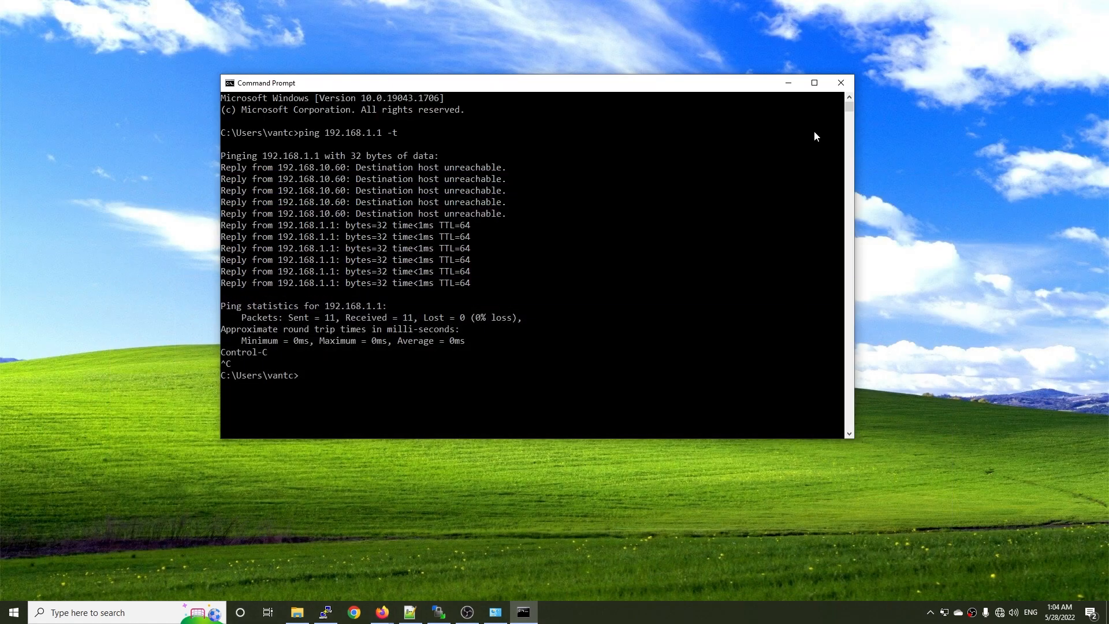
Start a new PuTTY SSH session to 192.168.1.1 with Command Prompt minimized, and accept the router's host key.
{"action": "right_click", "coordinate": [326, 612]}
{"action": "left_click", "coordinate": [318, 558]}
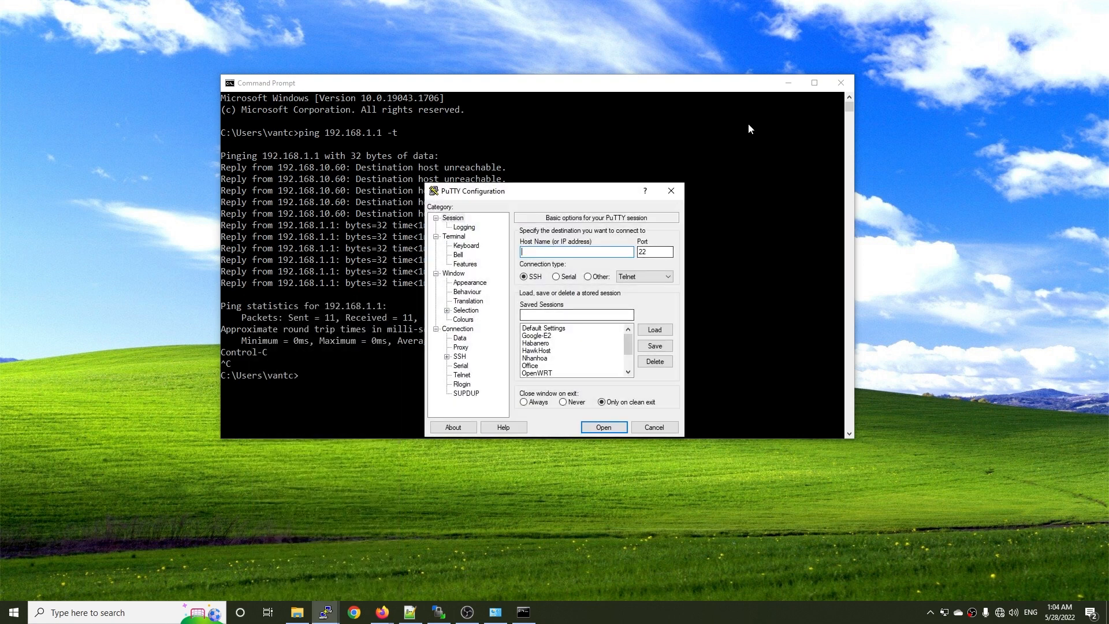
{"action": "left_click", "coordinate": [789, 83]}
{"action": "type", "text": "192.168"}
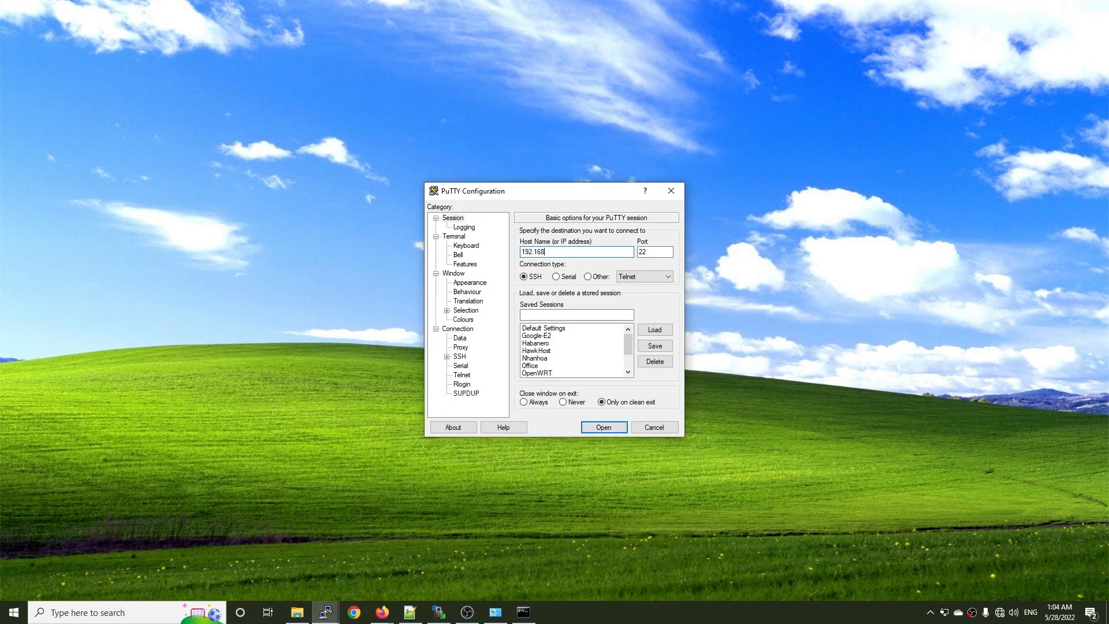
{"action": "type", "text": ".1.1"}
{"action": "key", "text": "Return"}
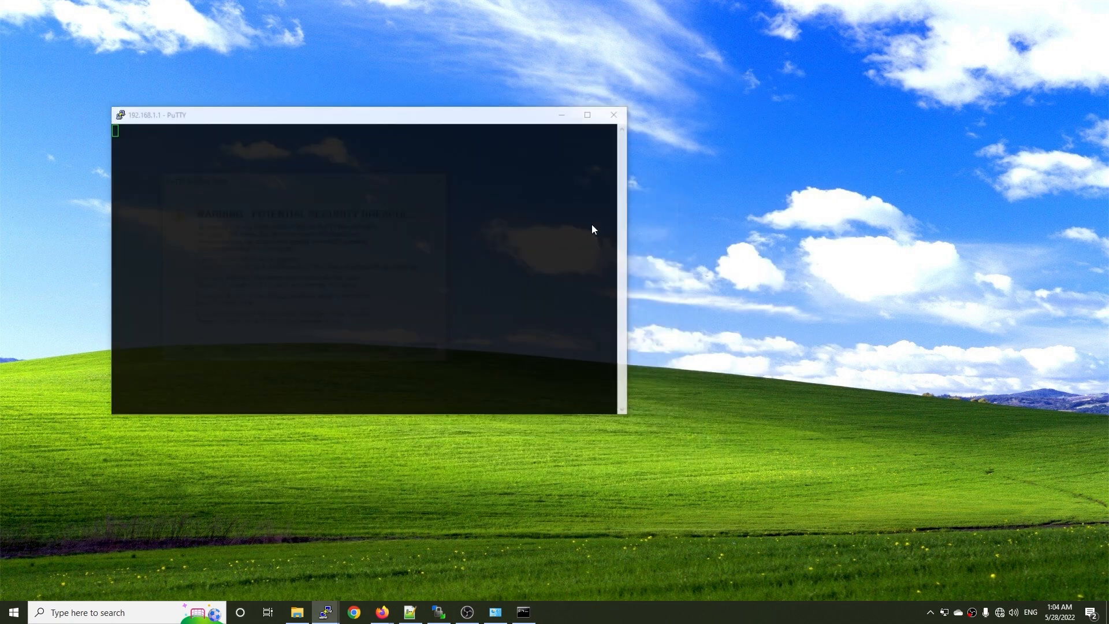
{"action": "left_click", "coordinate": [320, 352]}
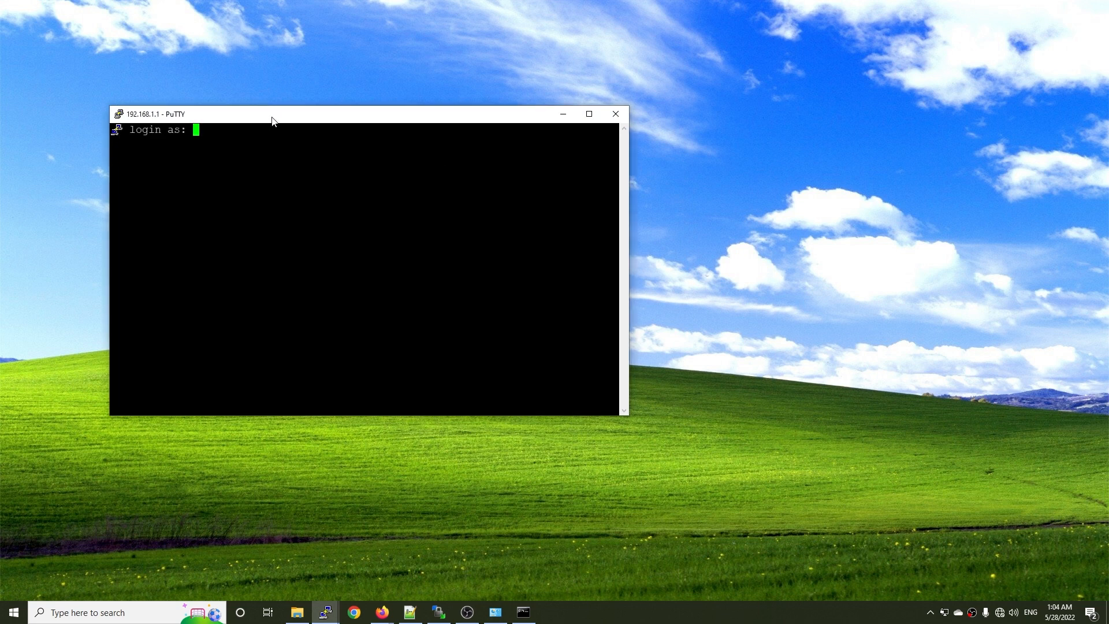
Move the PuTTY window toward the middle of the desktop and log in as root.
{"action": "left_click_drag", "start_coordinate": [271, 116], "coordinate": [490, 147]}
{"action": "type", "text": "root"}
{"action": "key", "text": "Return"}
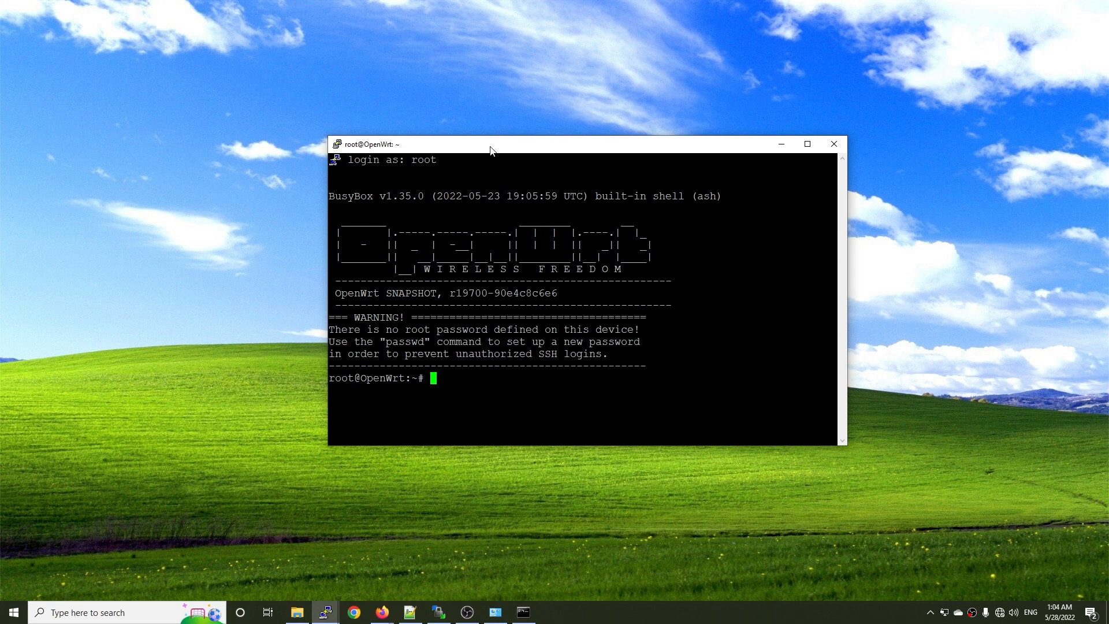
Run "passwd" and enter the new root password twice.
{"action": "type", "text": "passwd"}
{"action": "key", "text": "Return"}
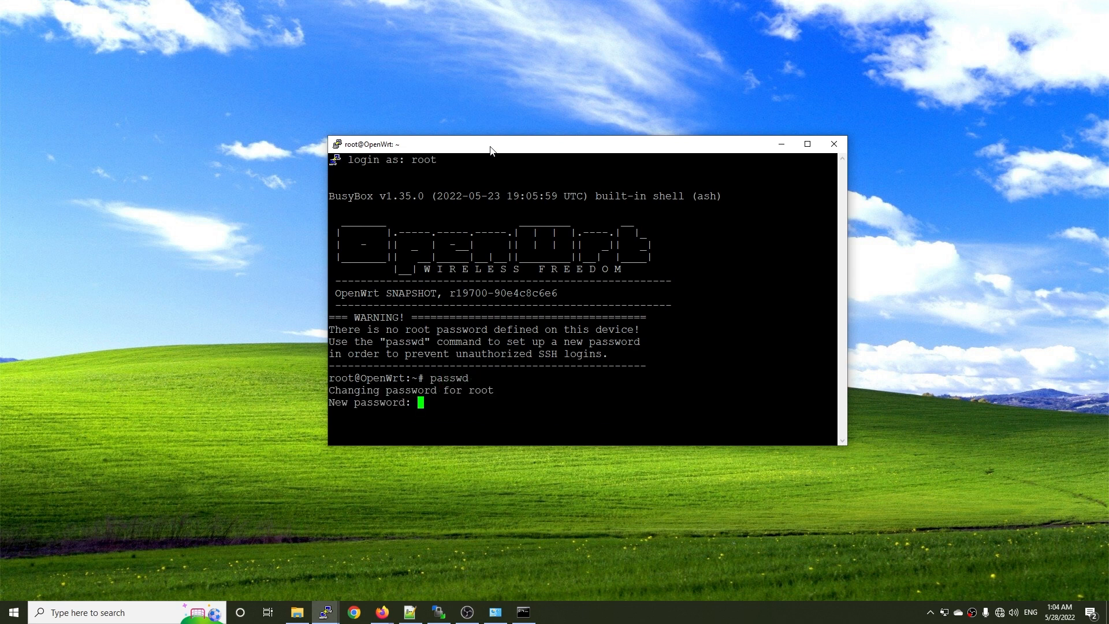
{"action": "key", "text": "Return"}
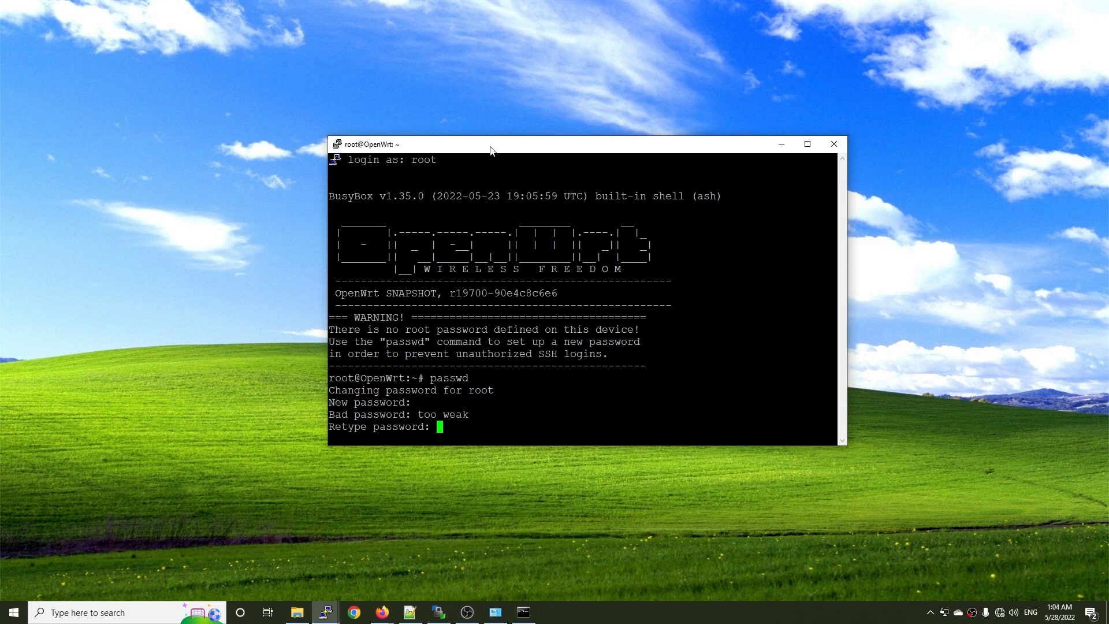
{"action": "key", "text": "Return"}
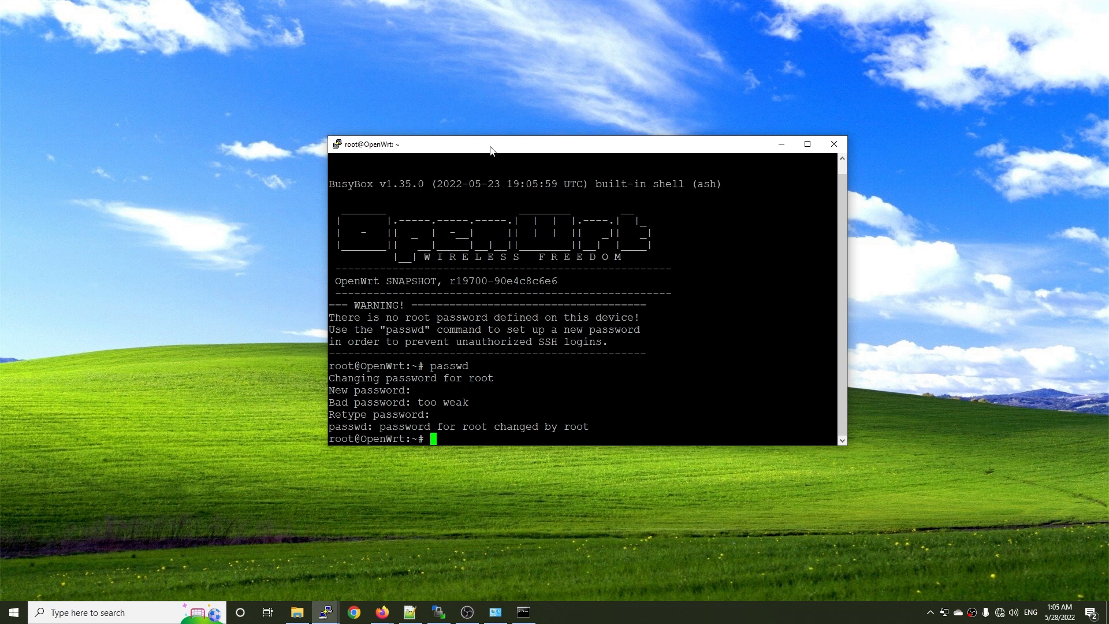
Run "ifconfig", enlarge the terminal window, and examine the IPv4 address of the wan interface.
{"action": "type", "text": "ifconfig"}
{"action": "key", "text": "Return"}
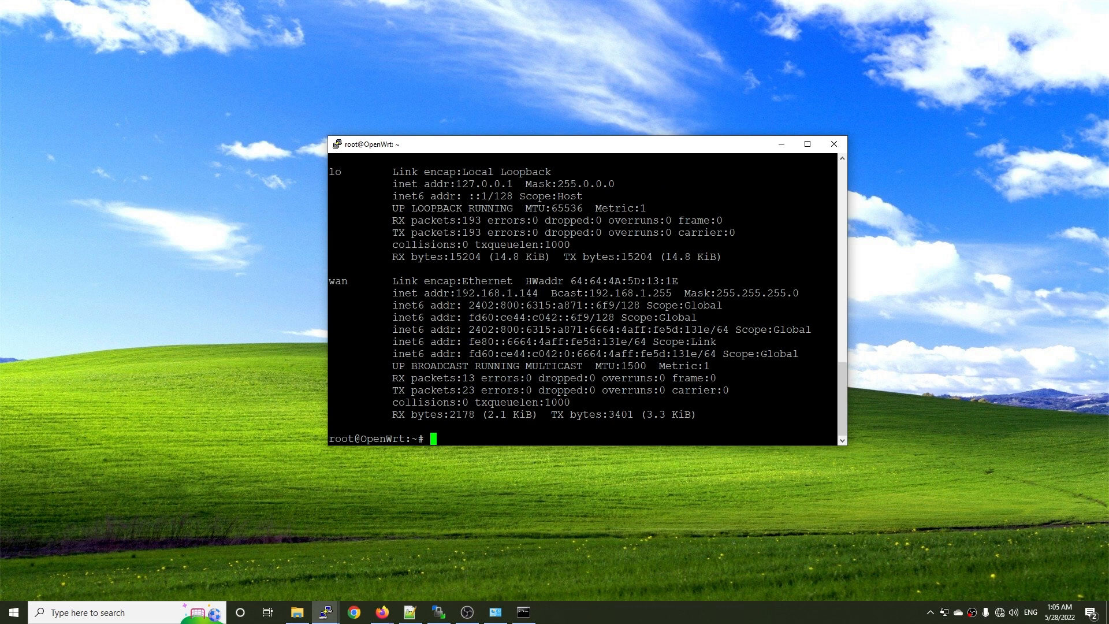
{"action": "left_click_drag", "start_coordinate": [461, 294], "coordinate": [622, 293]}
{"action": "left_click", "coordinate": [622, 293]}
{"action": "left_click_drag", "start_coordinate": [327, 136], "coordinate": [252, 75]}
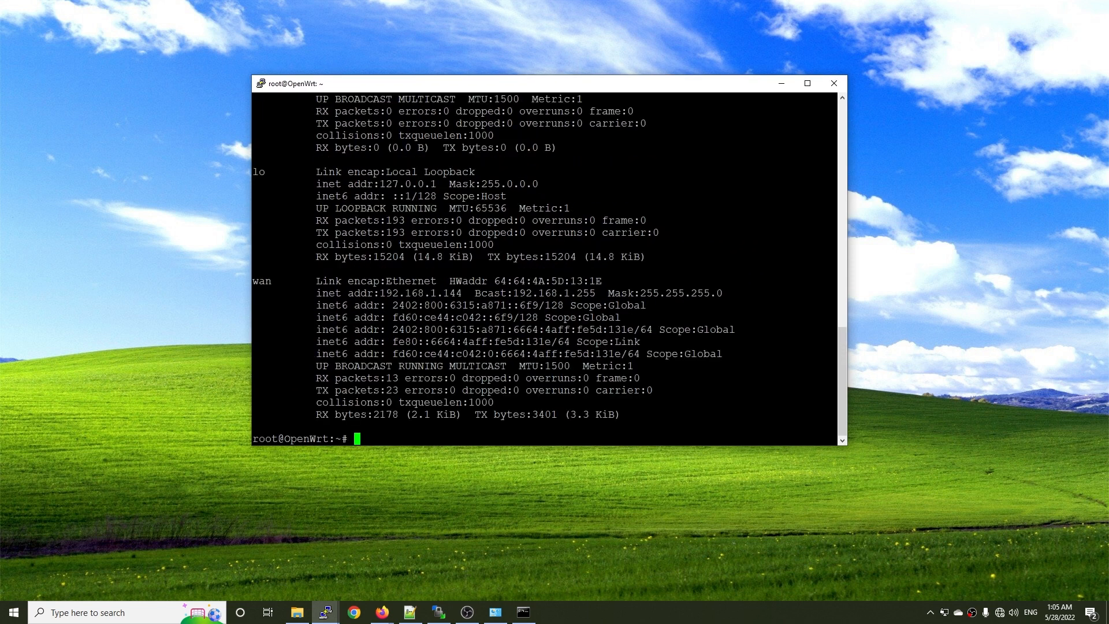
{"action": "left_click_drag", "start_coordinate": [475, 294], "coordinate": [382, 294]}
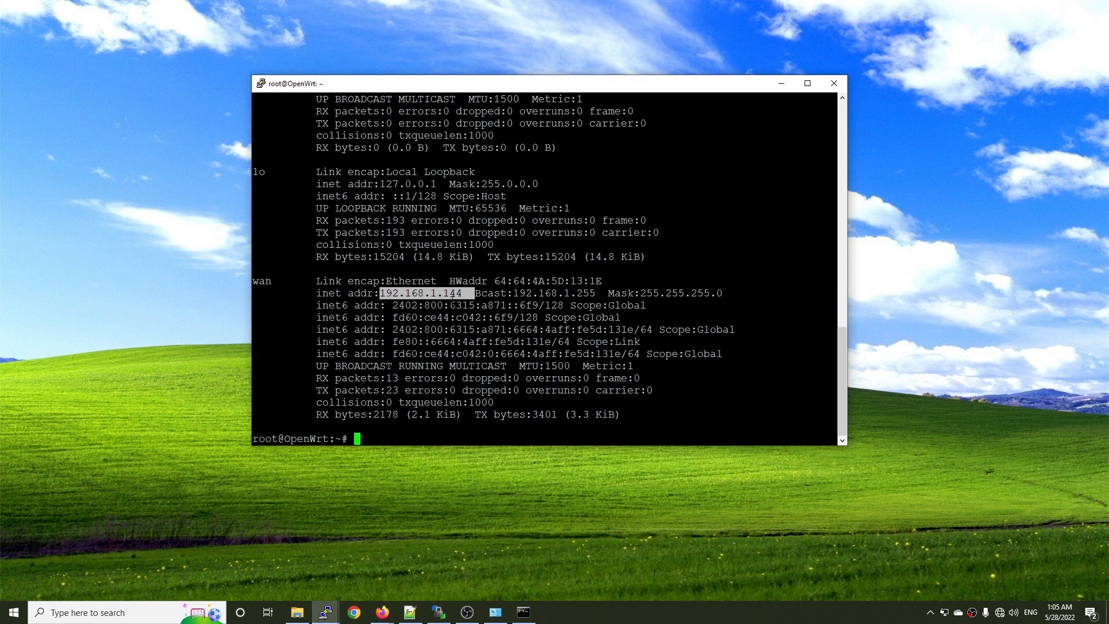
{"action": "left_click", "coordinate": [382, 301]}
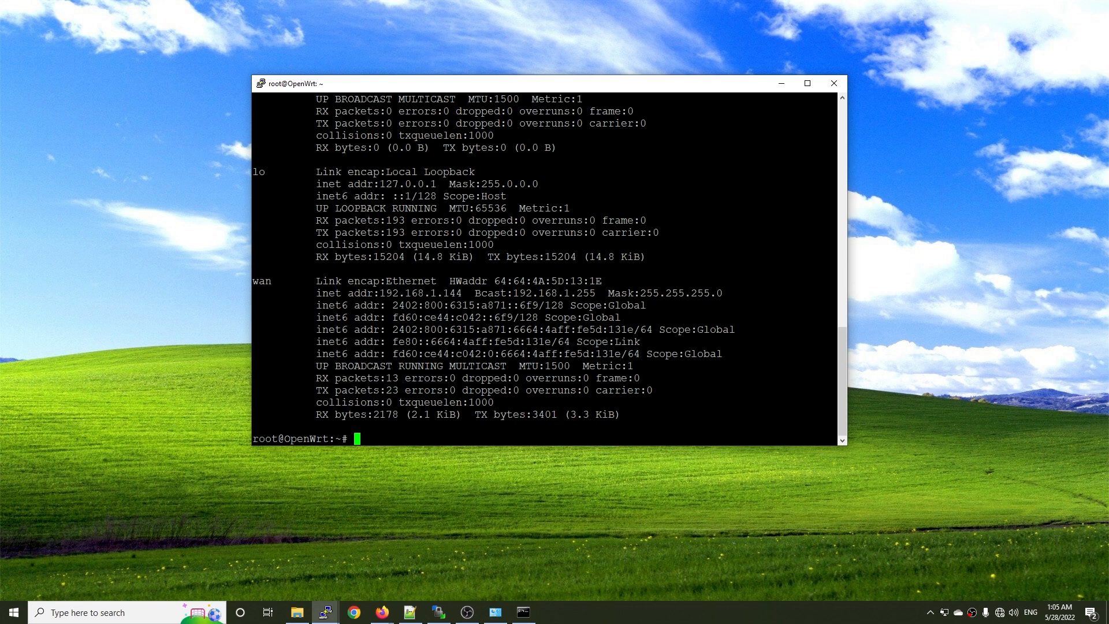
Open the network configuration with "vi /etc/config/network".
{"action": "type", "text": "vi /etc/config/networ"}
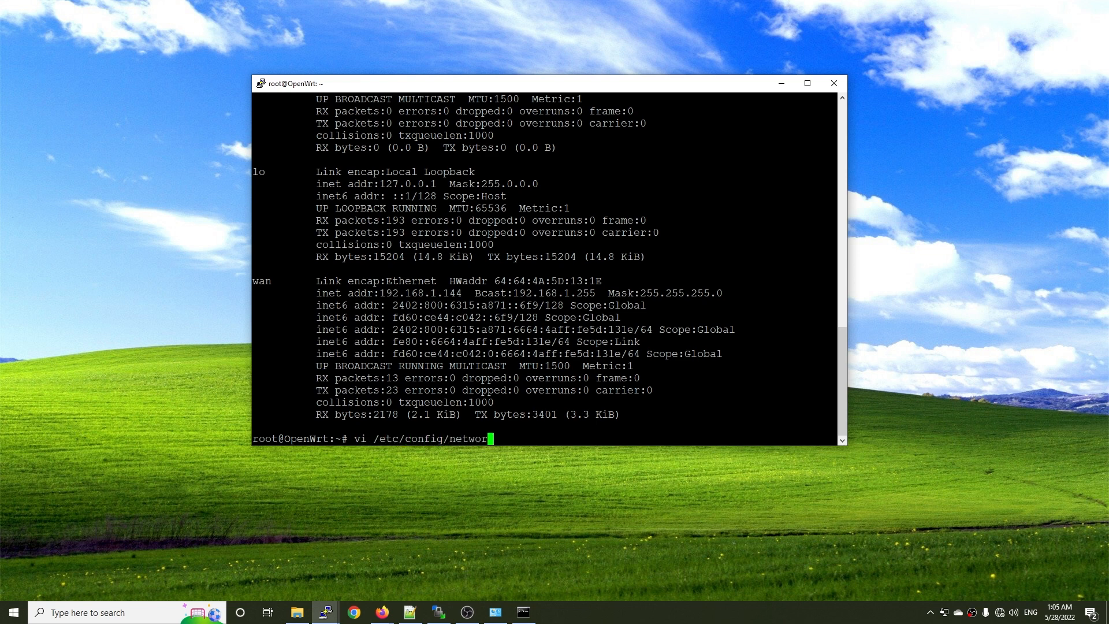
{"action": "type", "text": "k"}
{"action": "key", "text": "Return"}
Change the ipaddr option of the 'lan' interface to 192.168.5.1.
{"action": "key", "text": "Down"}
{"action": "key", "text": "Down"}
{"action": "key", "text": "Down"}
{"action": "key", "text": "Down"}
{"action": "key", "text": "Down"}
{"action": "key", "text": "Down"}
{"action": "key", "text": "Down"}
{"action": "key", "text": "Down"}
{"action": "key", "text": "Down"}
{"action": "key", "text": "Down"}
{"action": "key", "text": "Down"}
{"action": "key", "text": "Down"}
{"action": "key", "text": "Down"}
{"action": "key", "text": "Down"}
{"action": "key", "text": "Down"}
{"action": "key", "text": "Down"}
{"action": "key", "text": "Down"}
{"action": "key", "text": "Down"}
{"action": "key", "text": "Down"}
{"action": "key", "text": "Down"}
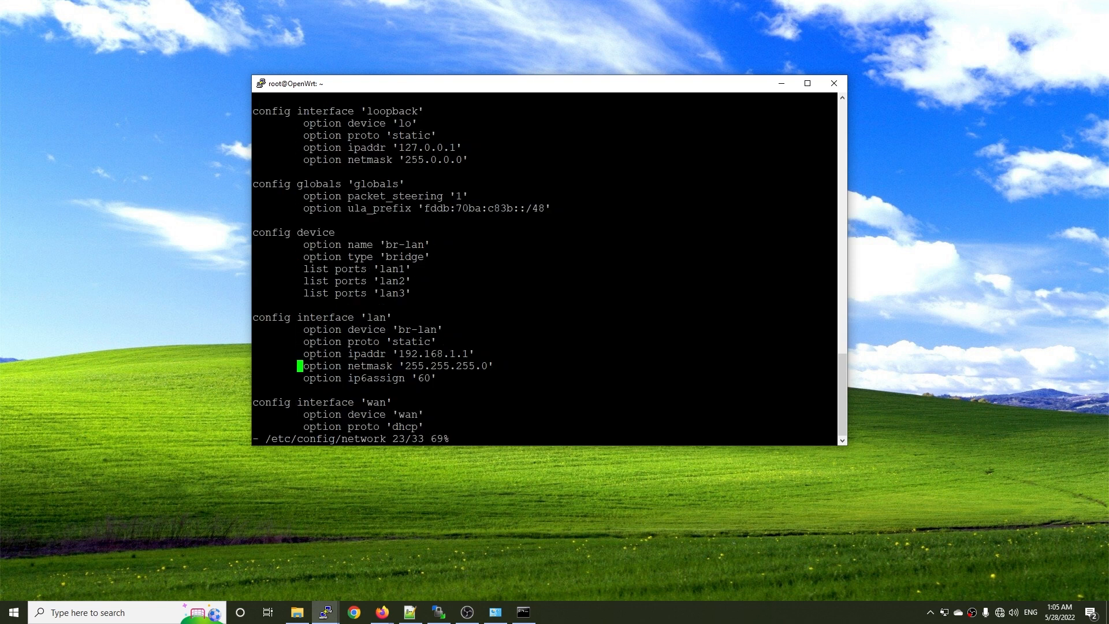
{"action": "key", "text": "Down"}
{"action": "key", "text": "Up"}
{"action": "key", "text": "Up"}
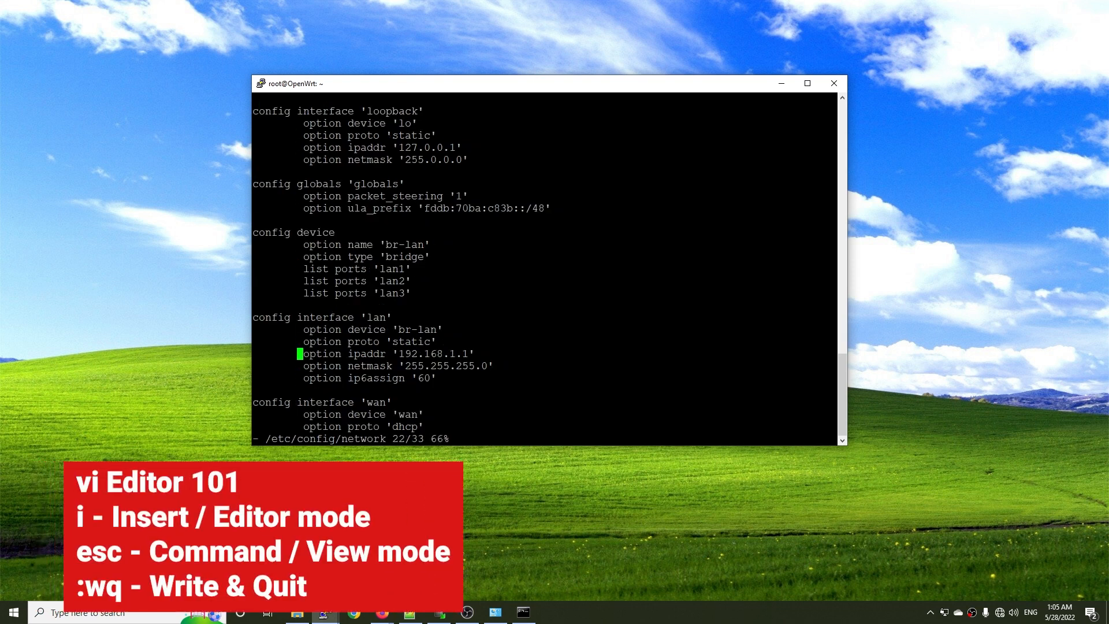
{"action": "key", "text": "Right"}
{"action": "key", "text": "Right"}
{"action": "key", "text": "Right"}
{"action": "key", "text": "Right"}
{"action": "key", "text": "Right"}
{"action": "key", "text": "Right"}
{"action": "key", "text": "Right"}
{"action": "key", "text": "Right"}
{"action": "key", "text": "Right"}
{"action": "key", "text": "Right"}
{"action": "key", "text": "Right"}
{"action": "key", "text": "Right"}
{"action": "key", "text": "Right"}
{"action": "key", "text": "Right"}
{"action": "key", "text": "Right"}
{"action": "key", "text": "Right"}
{"action": "key", "text": "Right"}
{"action": "key", "text": "Right"}
{"action": "key", "text": "Right"}
{"action": "key", "text": "Right"}
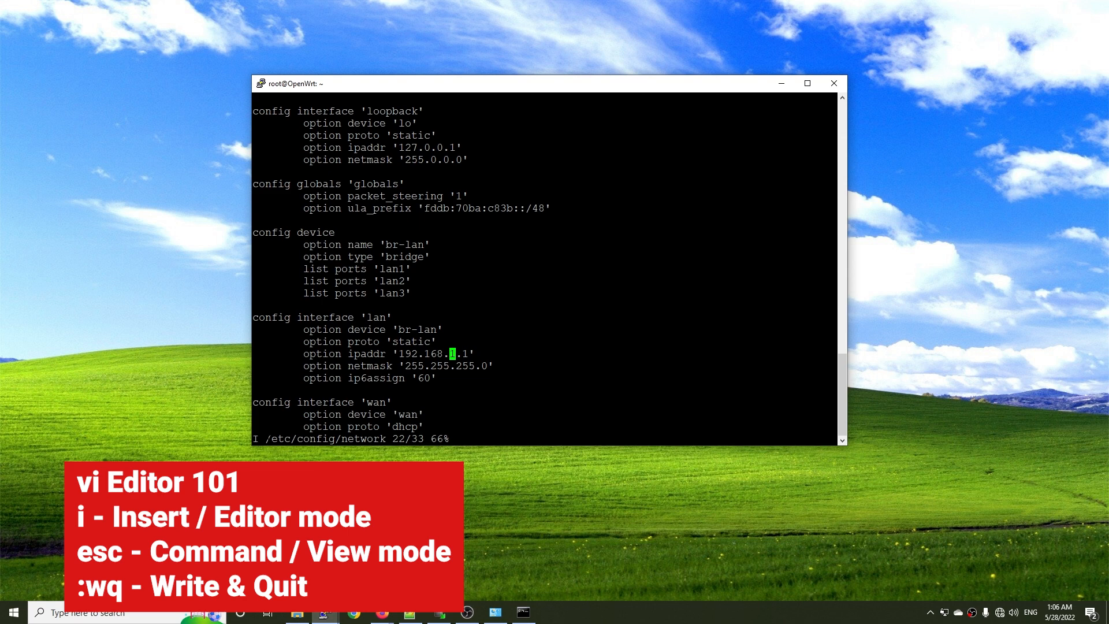
{"action": "left_click", "coordinate": [255, 441]}
{"action": "key", "text": "Delete"}
{"action": "type", "text": "5"}
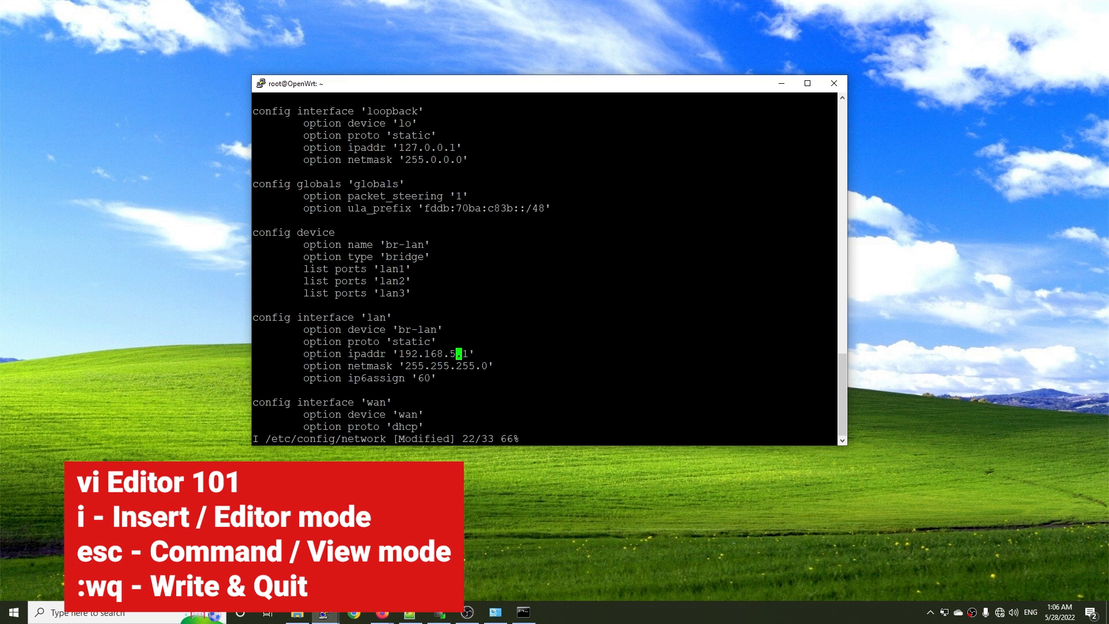
Write the network configuration file and quit vi with ":wq".
{"action": "key", "text": "Escape"}
{"action": "type", "text": ":"}
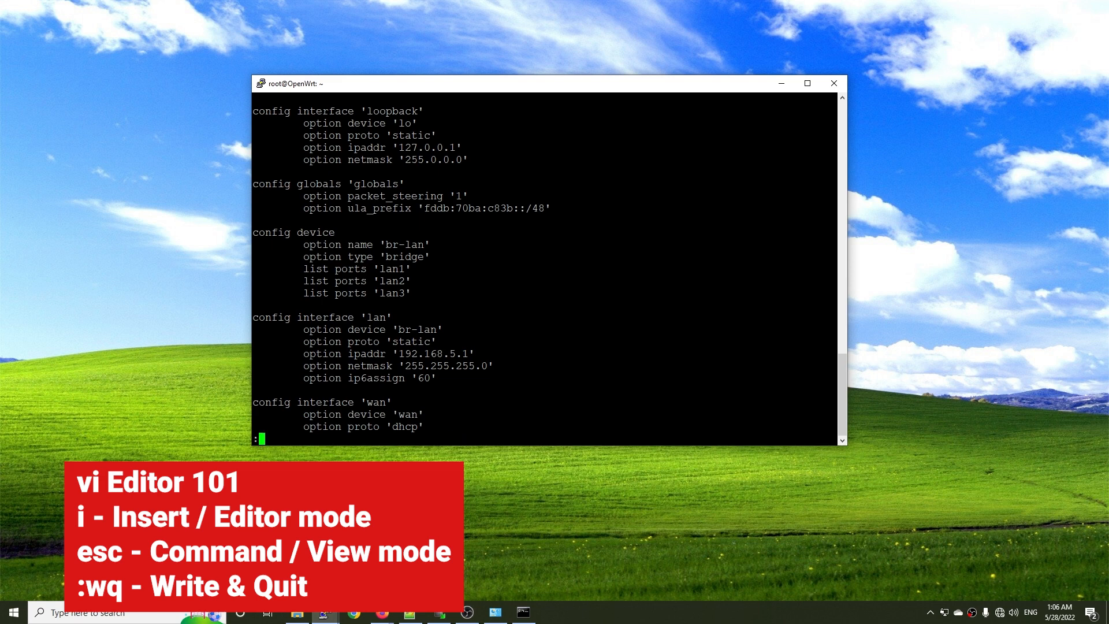
{"action": "type", "text": "wq"}
{"action": "key", "text": "Return"}
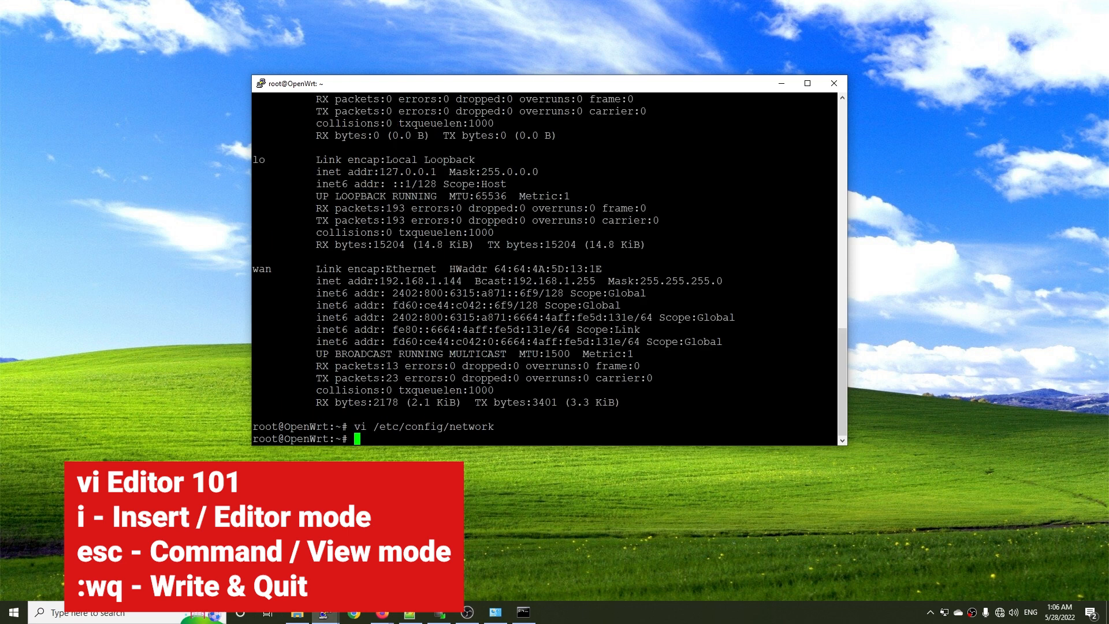
Apply the new LAN address by running "service network restart".
{"action": "type", "text": "service net"}
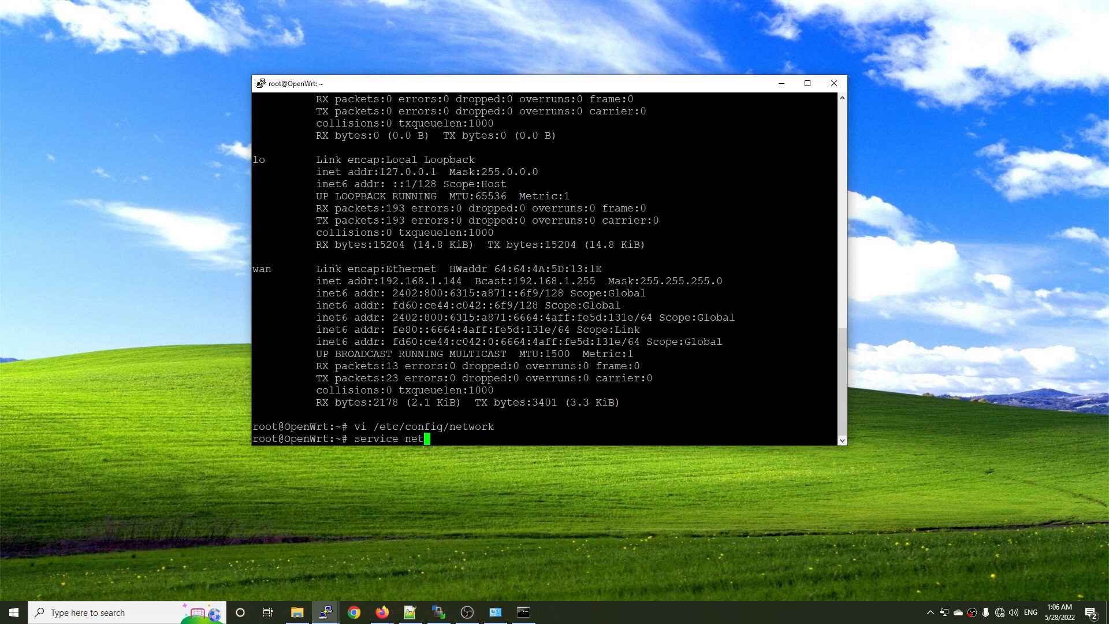
{"action": "type", "text": "work restart"}
{"action": "key", "text": "Return"}
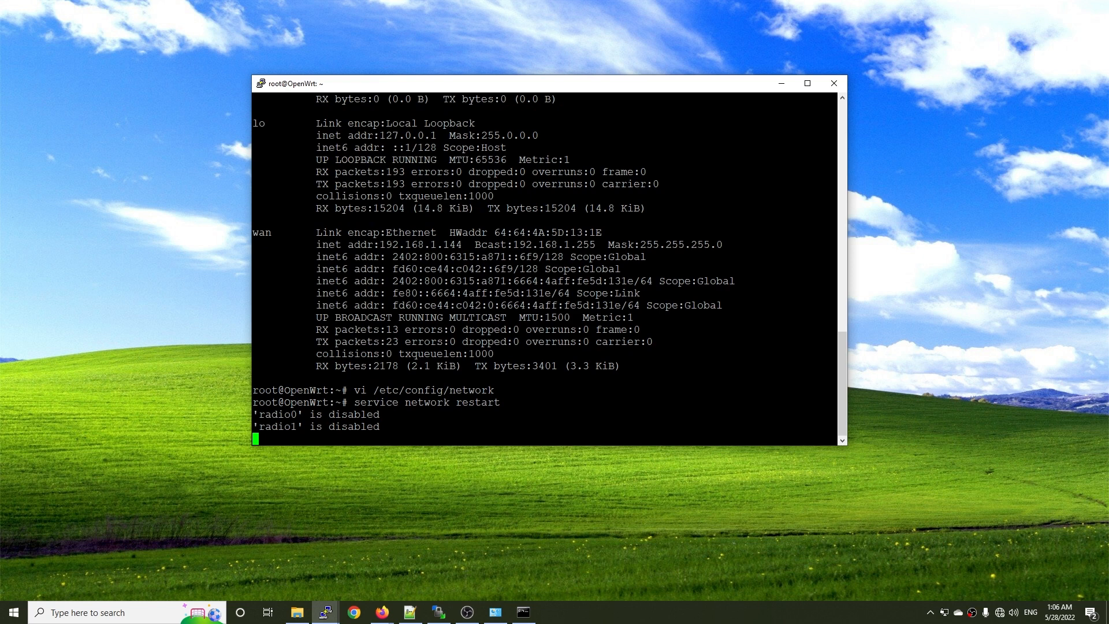
Try to open a PuTTY SSH session to 192.168.5.1, then dismiss the dialogs and minimize both session windows.
{"action": "right_click", "coordinate": [327, 612]}
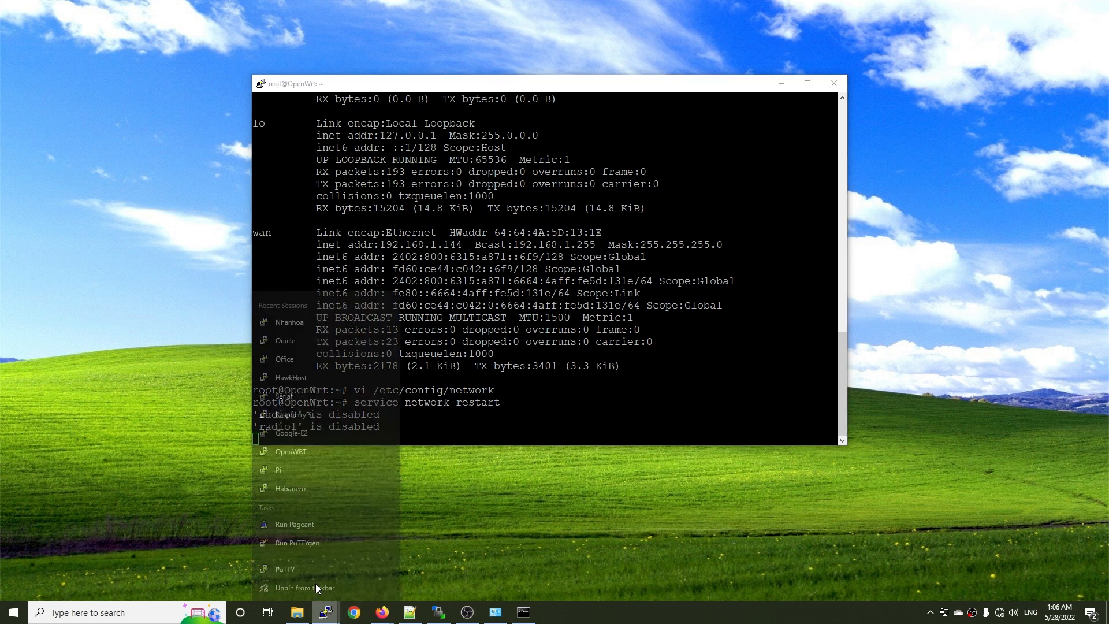
{"action": "left_click", "coordinate": [301, 549]}
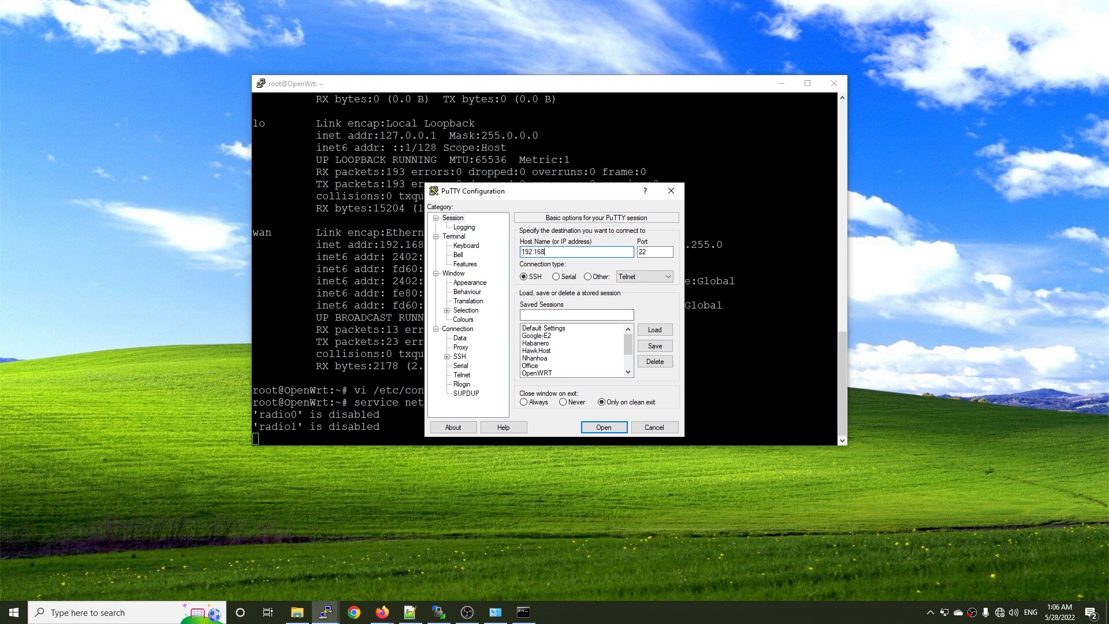
{"action": "key", "text": "Return"}
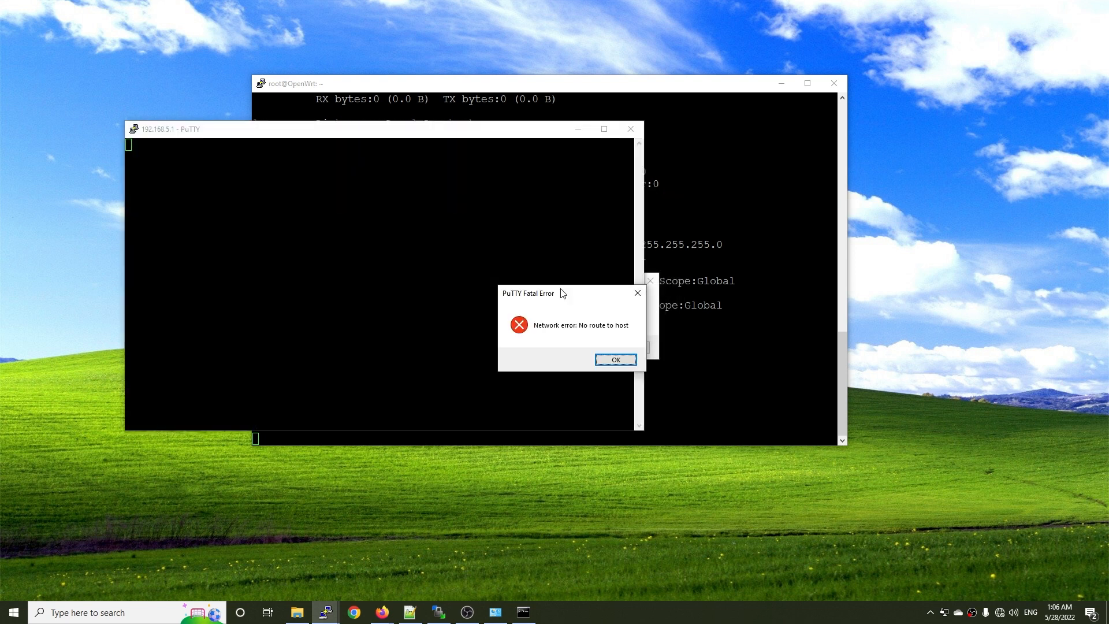
{"action": "left_click", "coordinate": [600, 357]}
{"action": "left_click", "coordinate": [578, 129]}
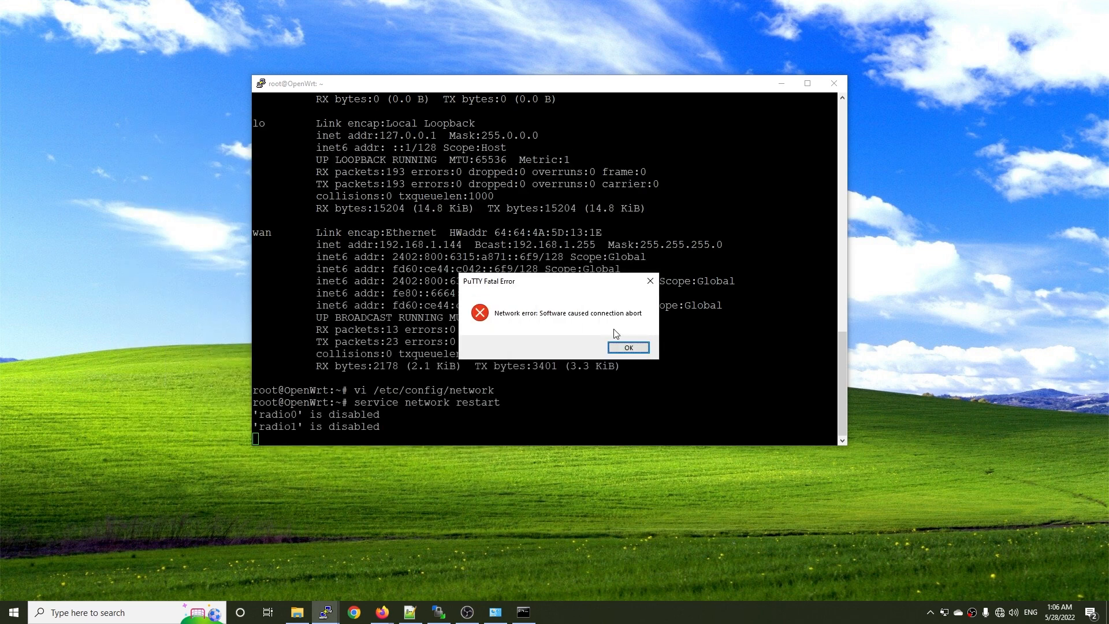
{"action": "key", "text": "Return"}
{"action": "left_click", "coordinate": [781, 85]}
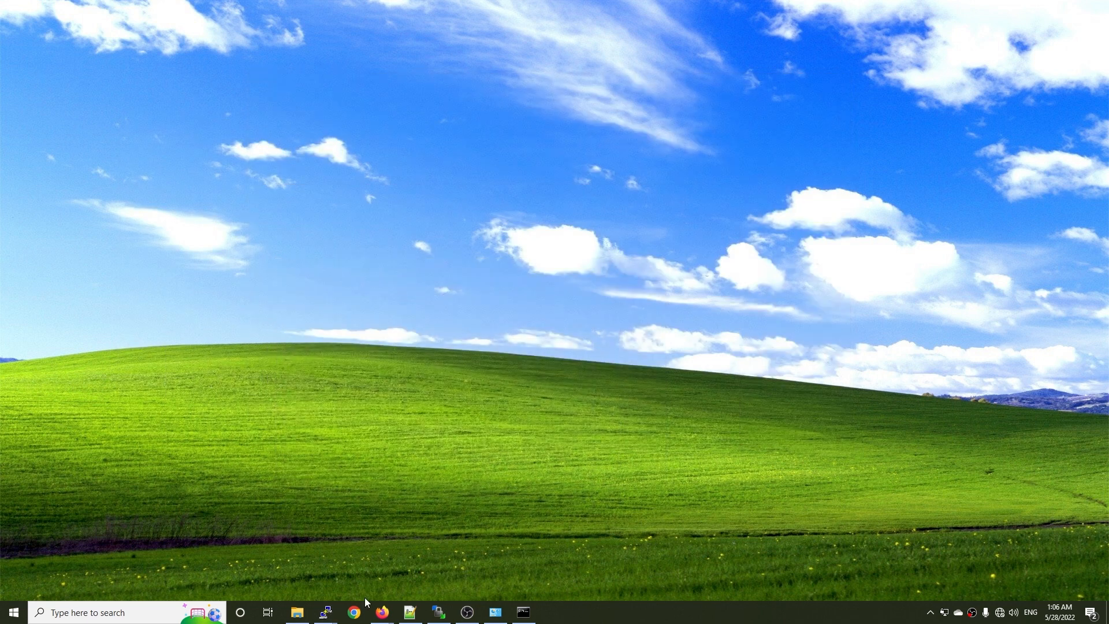
Open a fresh PuTTY SSH session to 192.168.5.1 and accept the host key.
{"action": "right_click", "coordinate": [326, 612]}
{"action": "left_click", "coordinate": [283, 552]}
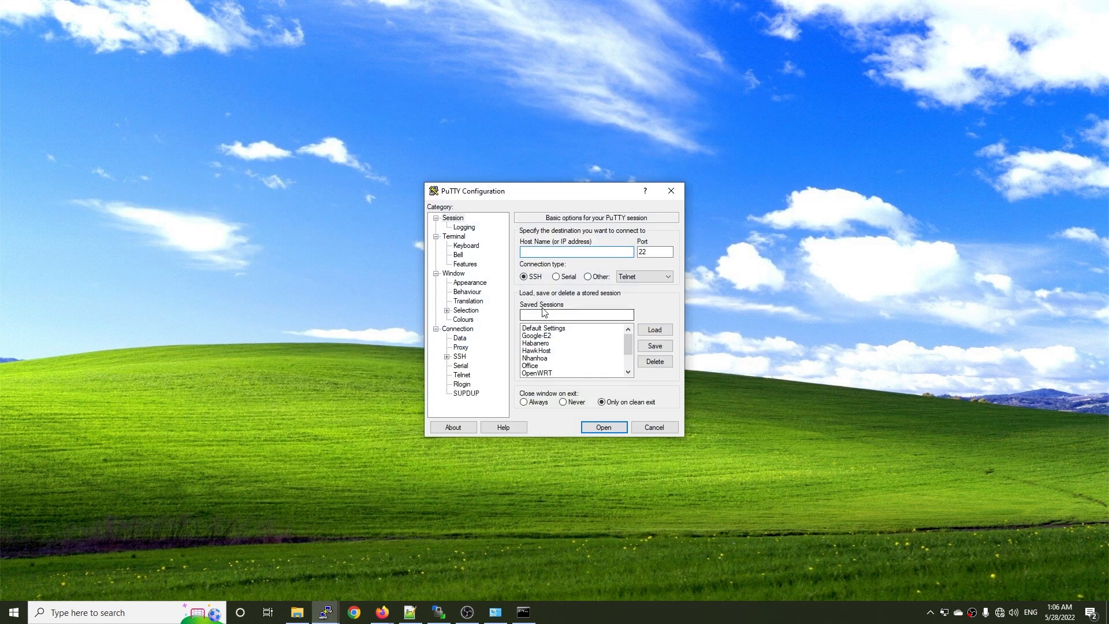
{"action": "type", "text": "192.168.5.1"}
{"action": "key", "text": "Return"}
{"action": "left_click", "coordinate": [346, 382]}
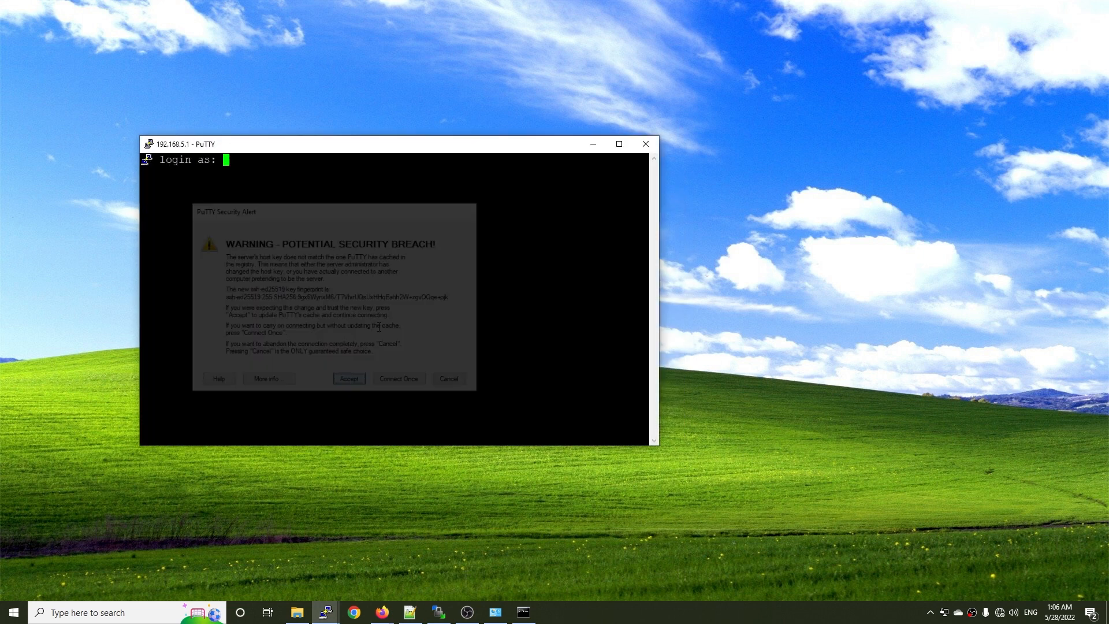
Log in to the 192.168.5.1 SSH session as root with the account password.
{"action": "left_click_drag", "start_coordinate": [322, 148], "coordinate": [528, 159]}
{"action": "type", "text": "root"}
{"action": "key", "text": "Return"}
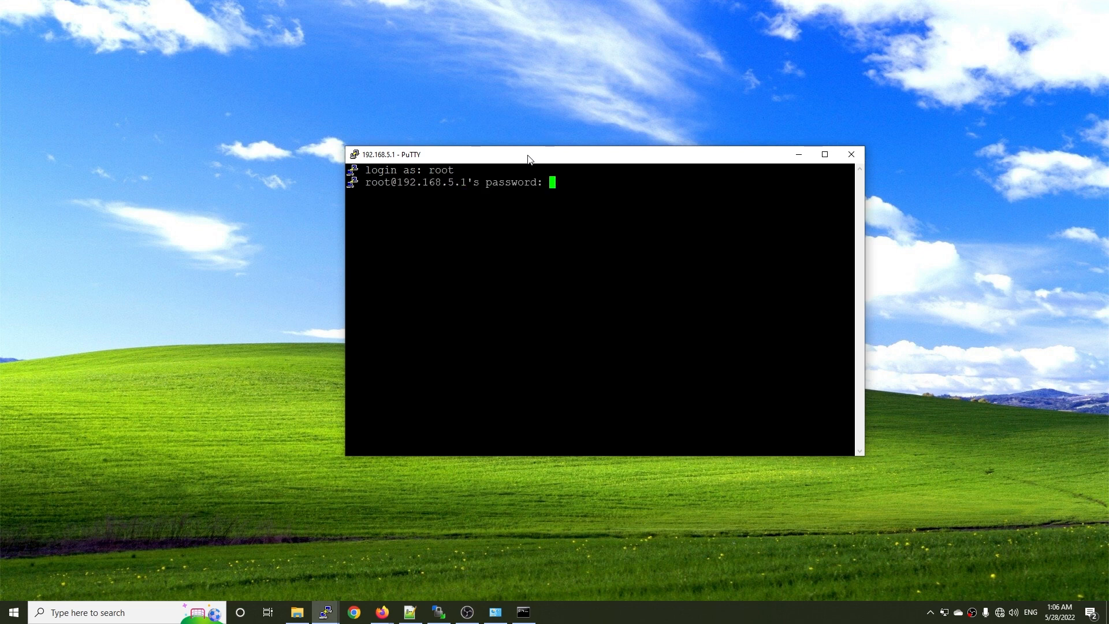
{"action": "key", "text": "Return"}
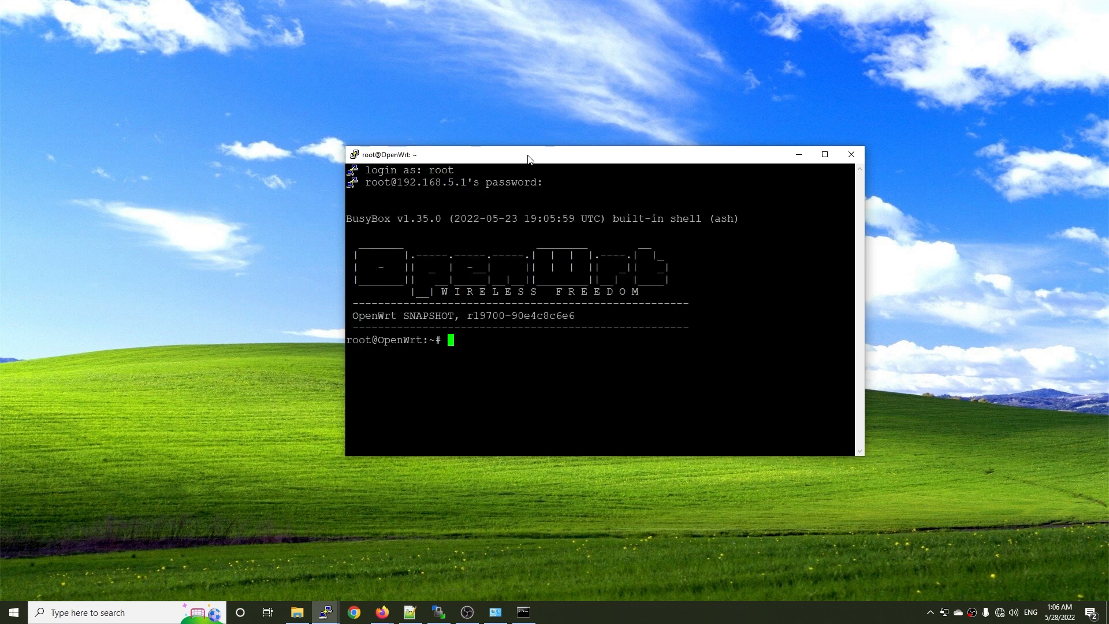
Run "ifconfig" and review the addresses of the br-lan, lo and wan interfaces.
{"action": "type", "text": "ifconfig"}
{"action": "key", "text": "Return"}
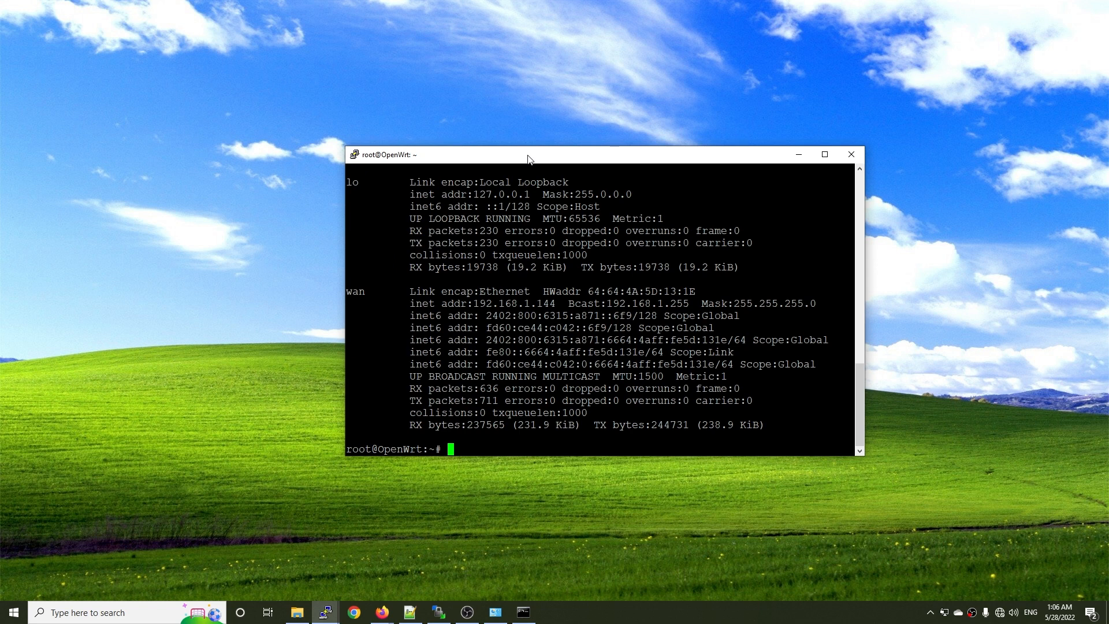
{"action": "scroll", "coordinate": [600, 309], "scroll_direction": "up", "scroll_amount": 15}
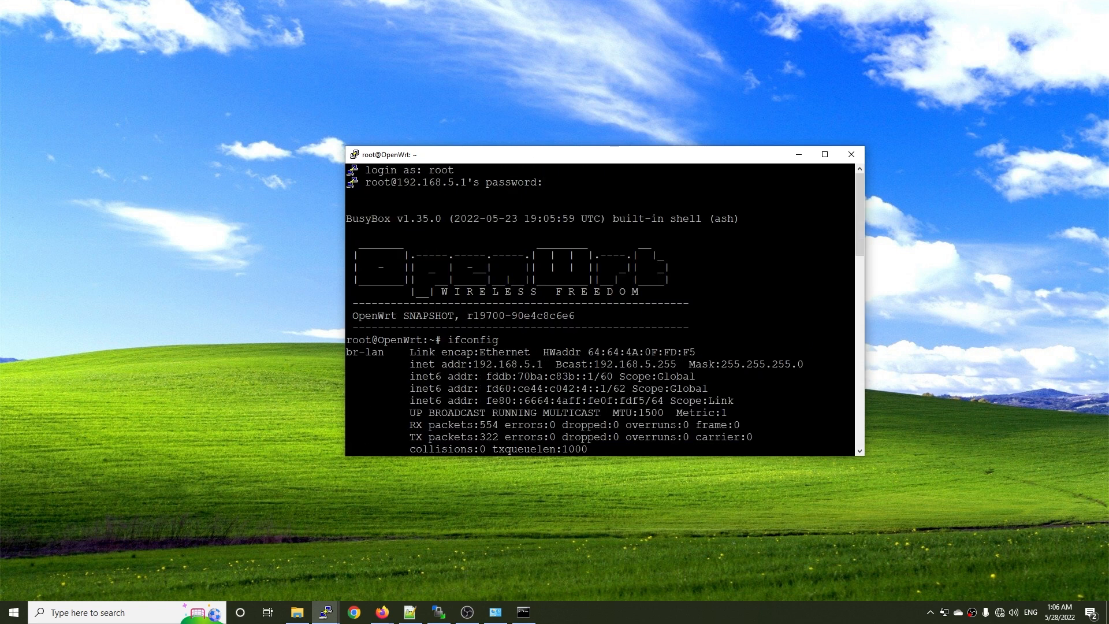
{"action": "scroll", "coordinate": [600, 309], "scroll_direction": "down", "scroll_amount": 15}
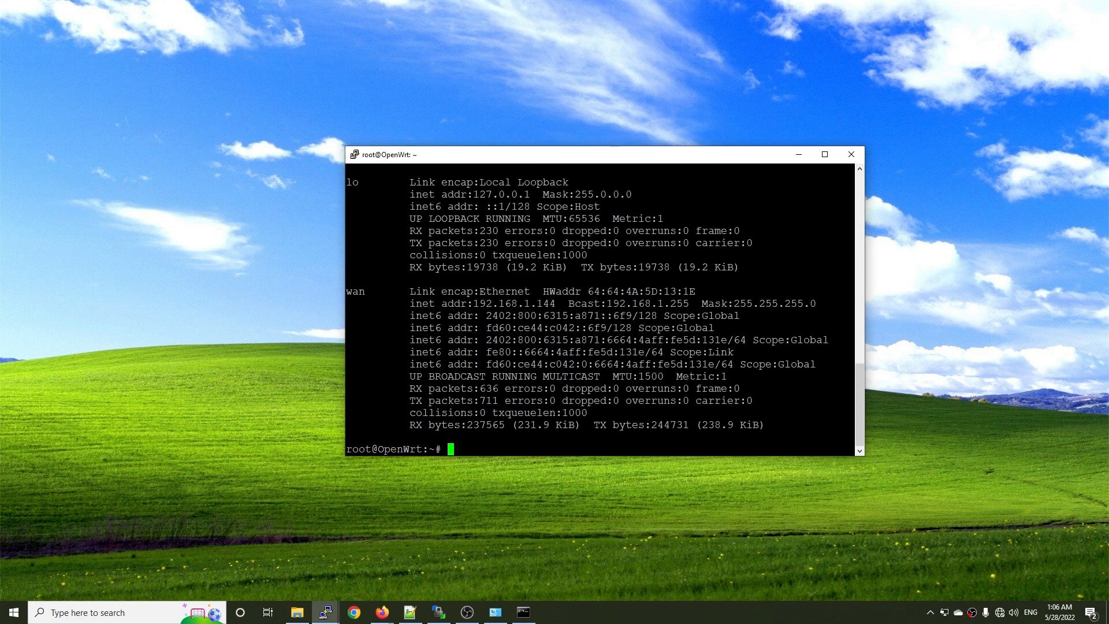
Test the router's internet connection by pinging google.com, and stop the ping after a couple of replies.
{"action": "type", "text": "ping google.com"}
{"action": "key", "text": "Return"}
{"action": "key", "text": "ctrl+c"}
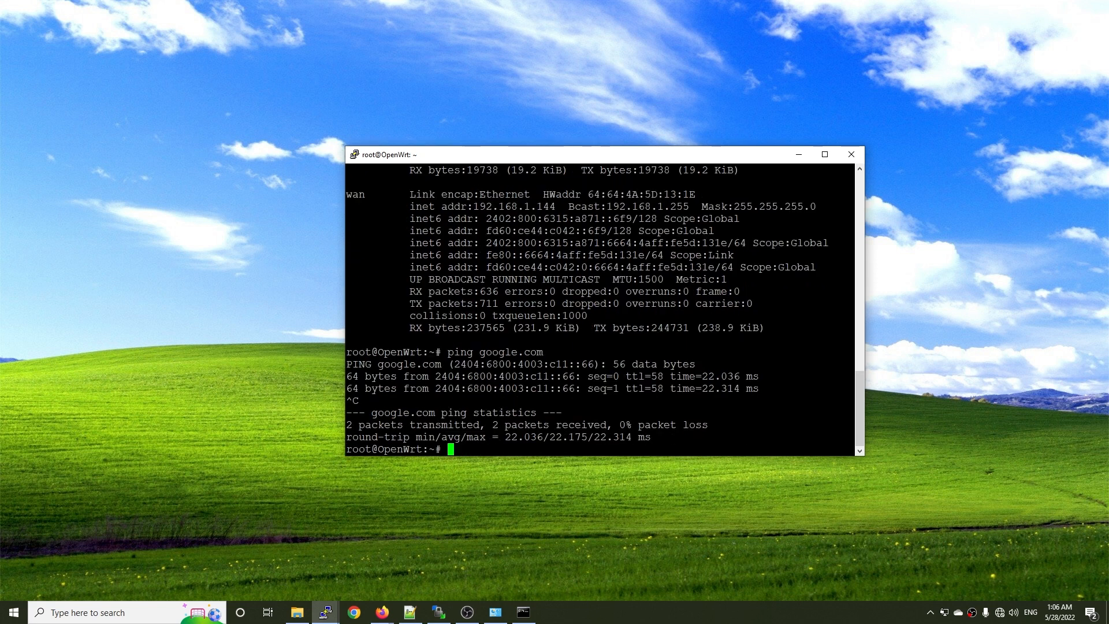
Refresh the package lists with "opkg update" and install the web interface with "opkg install luci".
{"action": "type", "text": "opkg update"}
{"action": "key", "text": "Return"}
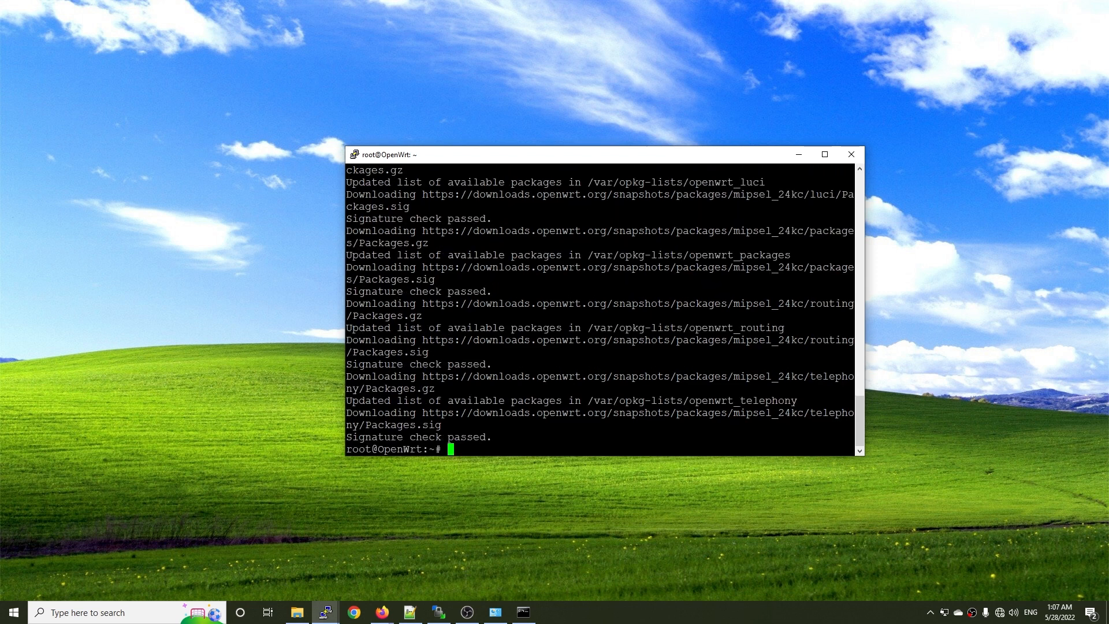
{"action": "type", "text": "opkg install luci"}
{"action": "key", "text": "Return"}
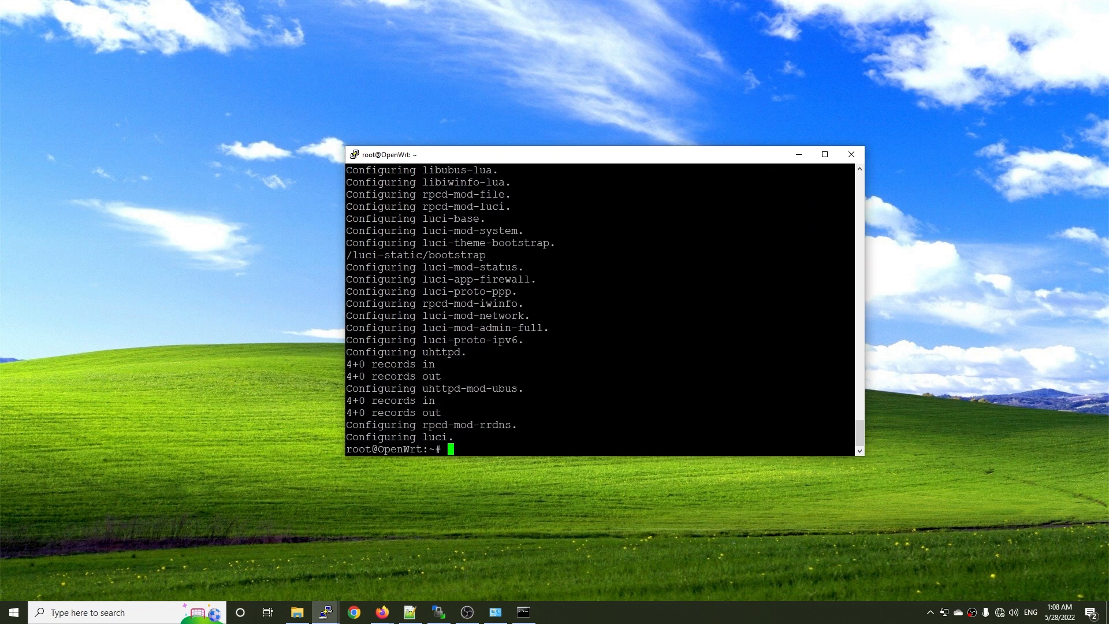
Switch to Firefox, load the LuCI page at 192.168.5.1, and log in as root with the account password.
{"action": "left_click", "coordinate": [383, 612]}
{"action": "left_click", "coordinate": [443, 565]}
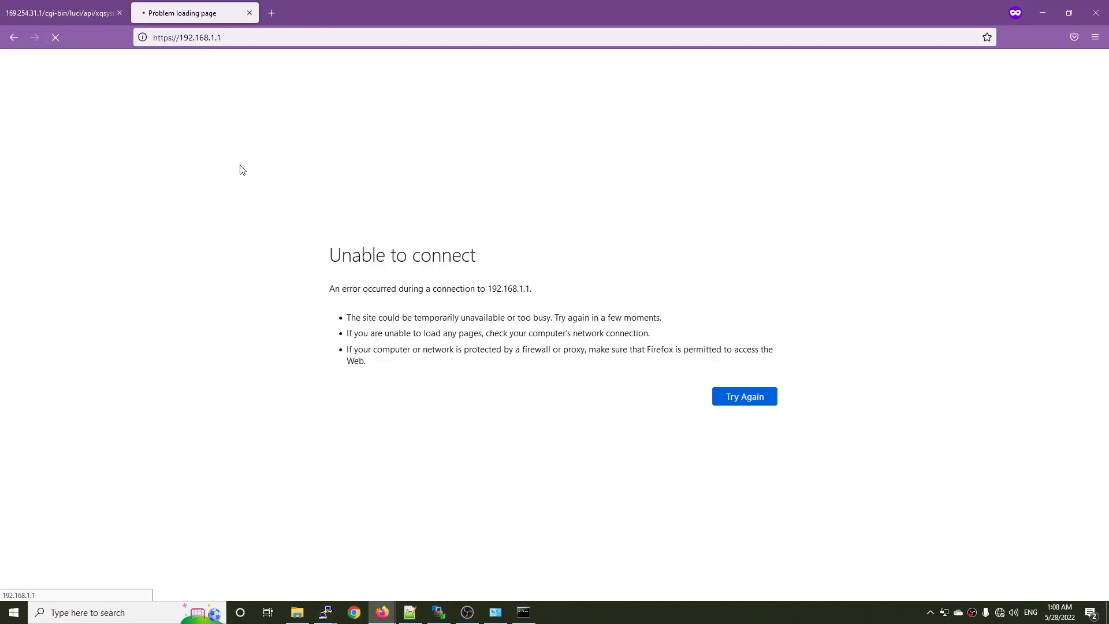
{"action": "left_click", "coordinate": [272, 35]}
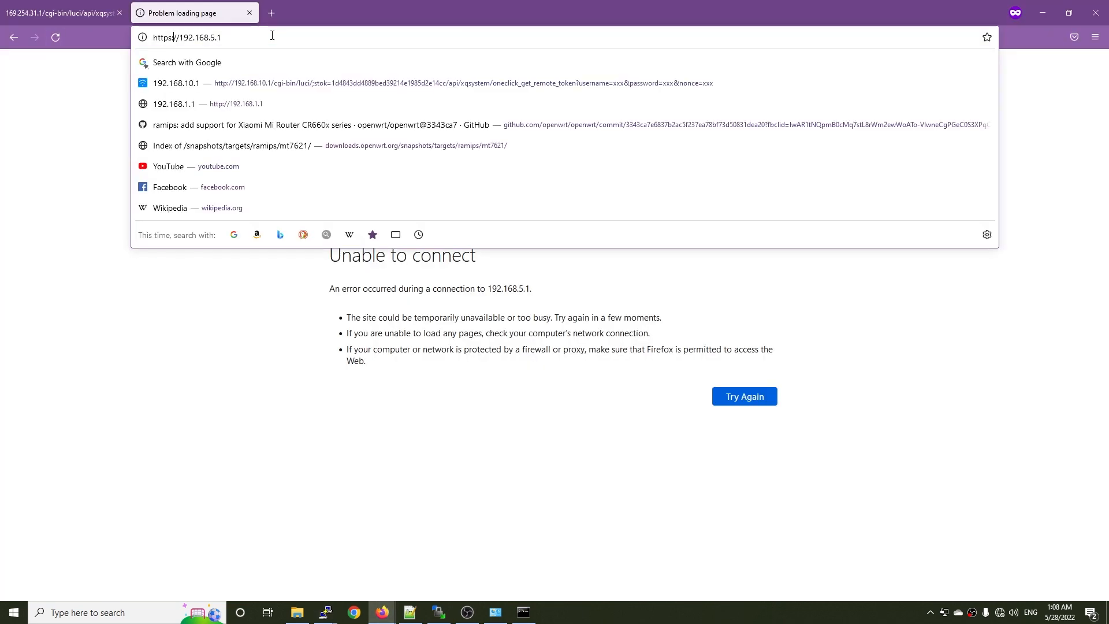
{"action": "key", "text": "BackSpace"}
{"action": "key", "text": "BackSpace"}
{"action": "type", "text": ":"}
{"action": "key", "text": "Return"}
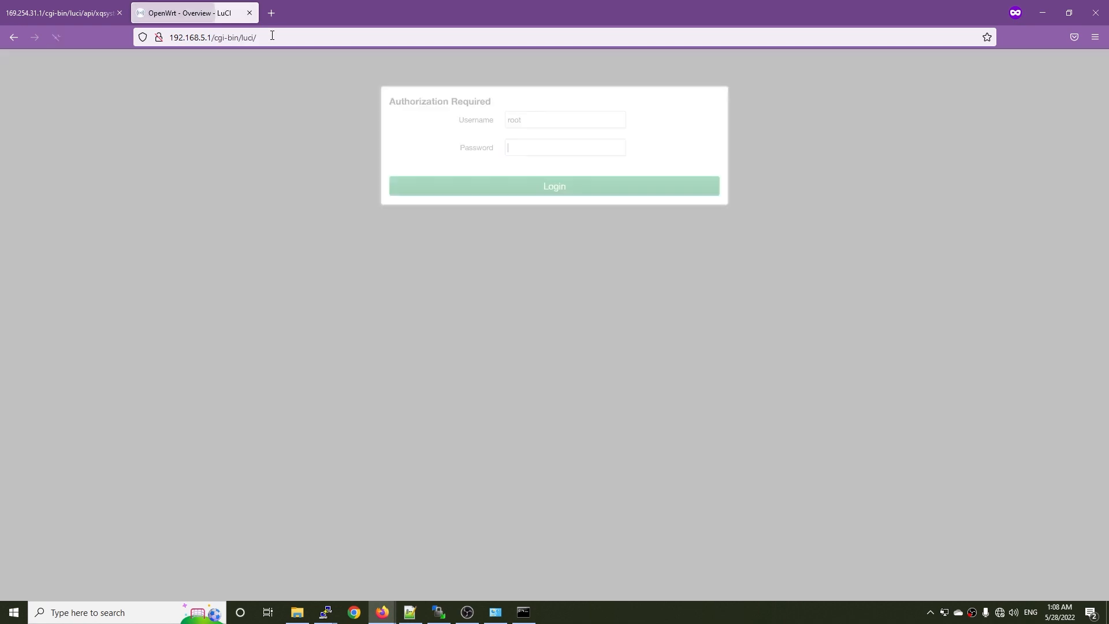
{"action": "type", "text": "•••"}
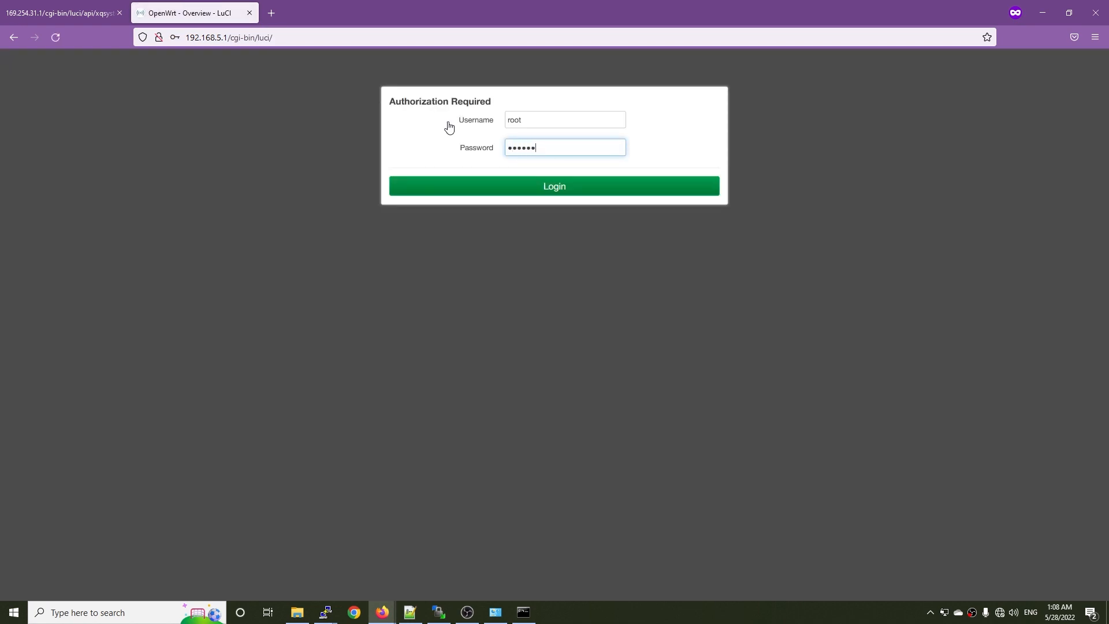
{"action": "key", "text": "Return"}
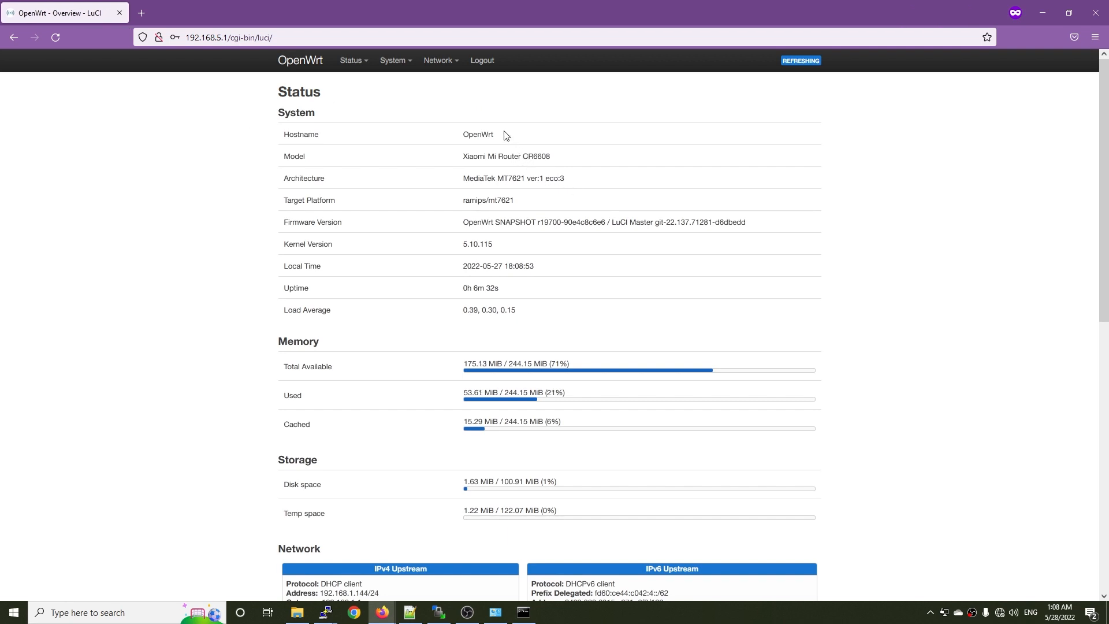
Examine the hostname, model, memory, storage and network details on the router's status overview.
{"action": "left_click_drag", "start_coordinate": [501, 135], "coordinate": [457, 138]}
{"action": "left_click_drag", "start_coordinate": [564, 161], "coordinate": [470, 159]}
{"action": "left_click", "coordinate": [531, 159]}
{"action": "scroll", "coordinate": [558, 370], "scroll_direction": "down", "scroll_amount": 2}
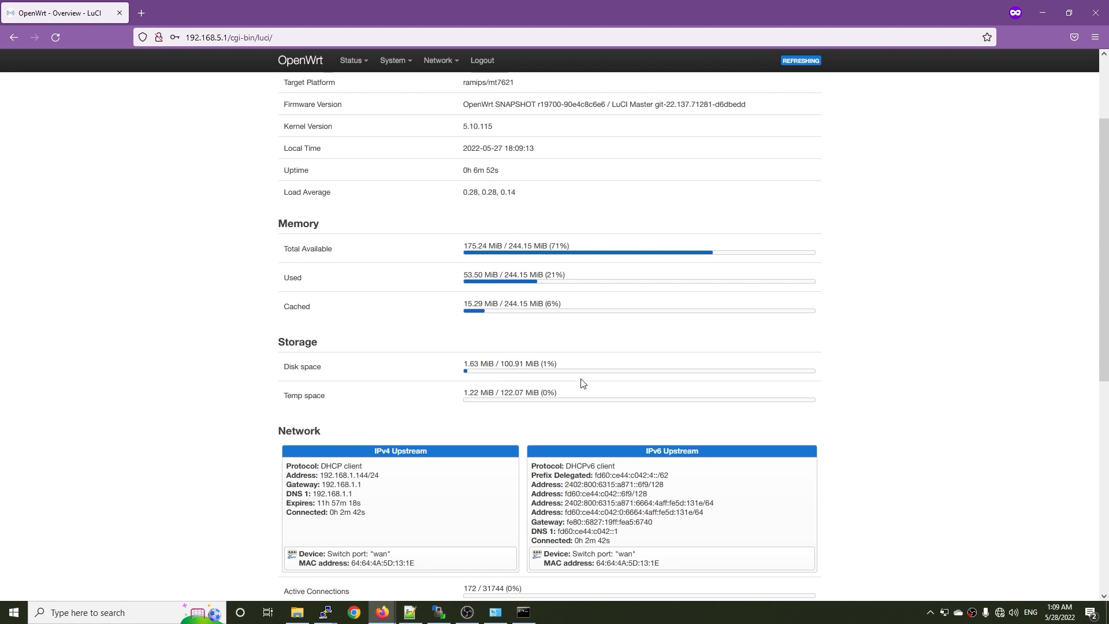
{"action": "scroll", "coordinate": [584, 381], "scroll_direction": "down", "scroll_amount": 3}
{"action": "scroll", "coordinate": [586, 379], "scroll_direction": "up", "scroll_amount": 5}
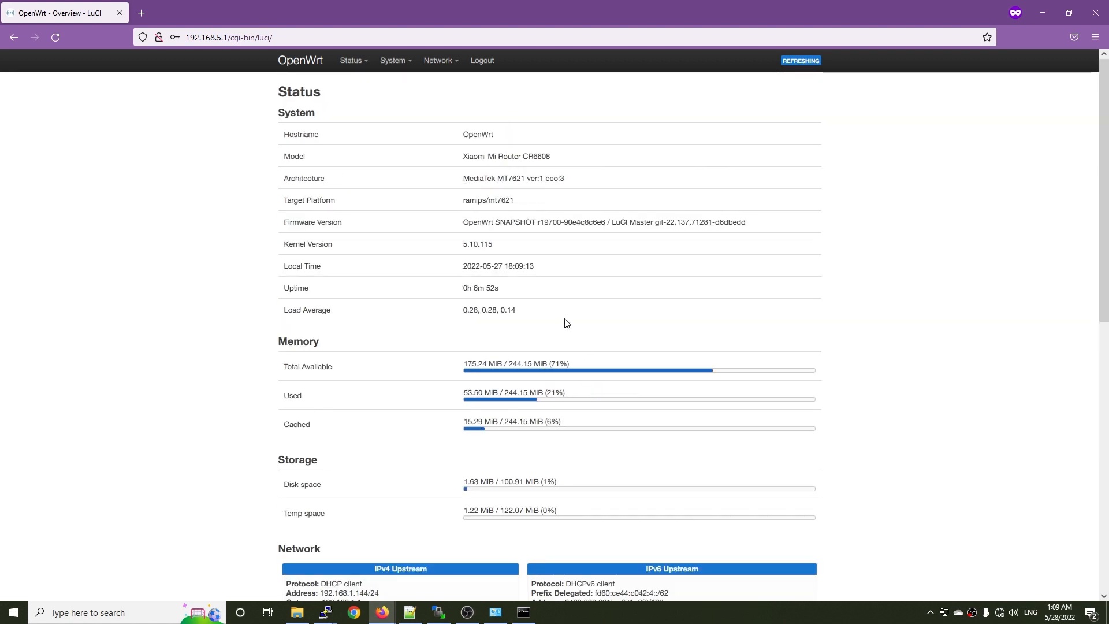
View the router's network interfaces and its list of network devices.
{"action": "mouse_move", "coordinate": [446, 66]}
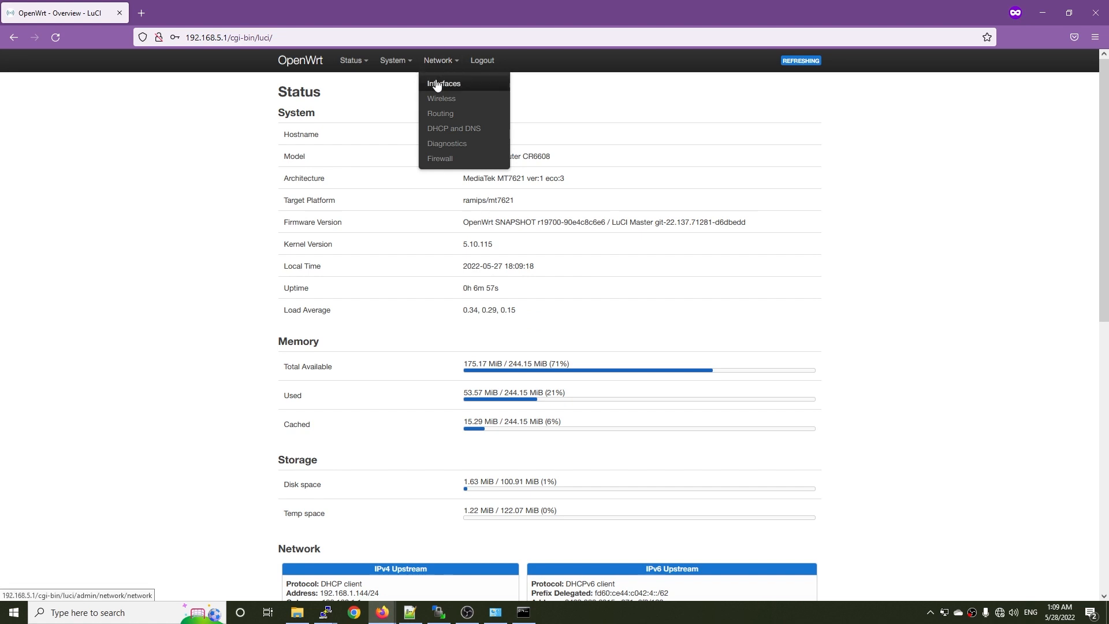
{"action": "left_click", "coordinate": [438, 84]}
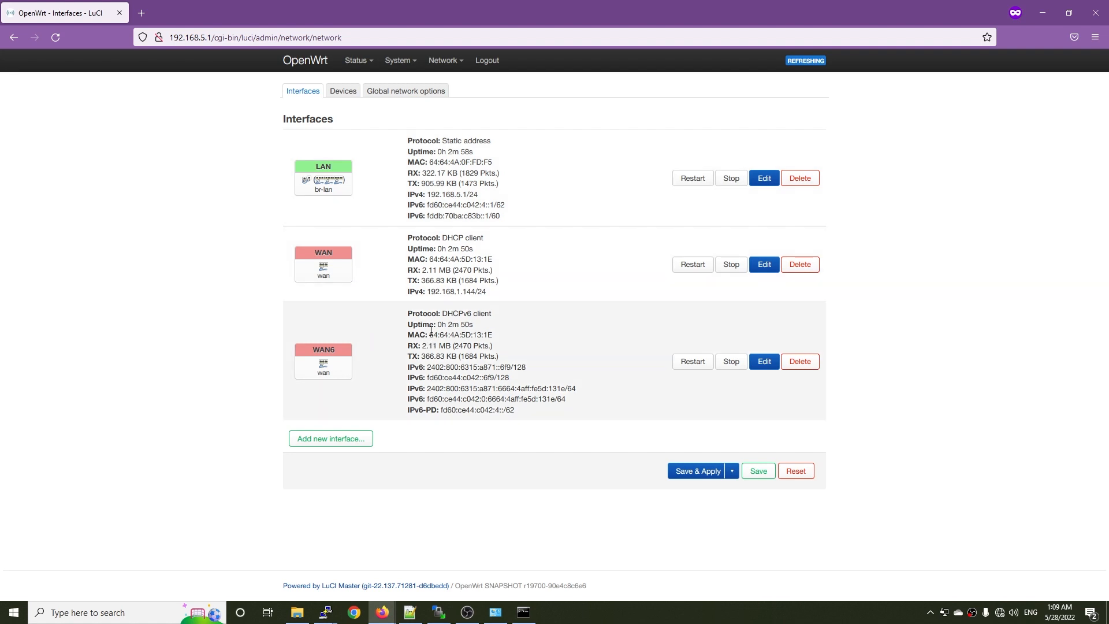
{"action": "left_click", "coordinate": [342, 92]}
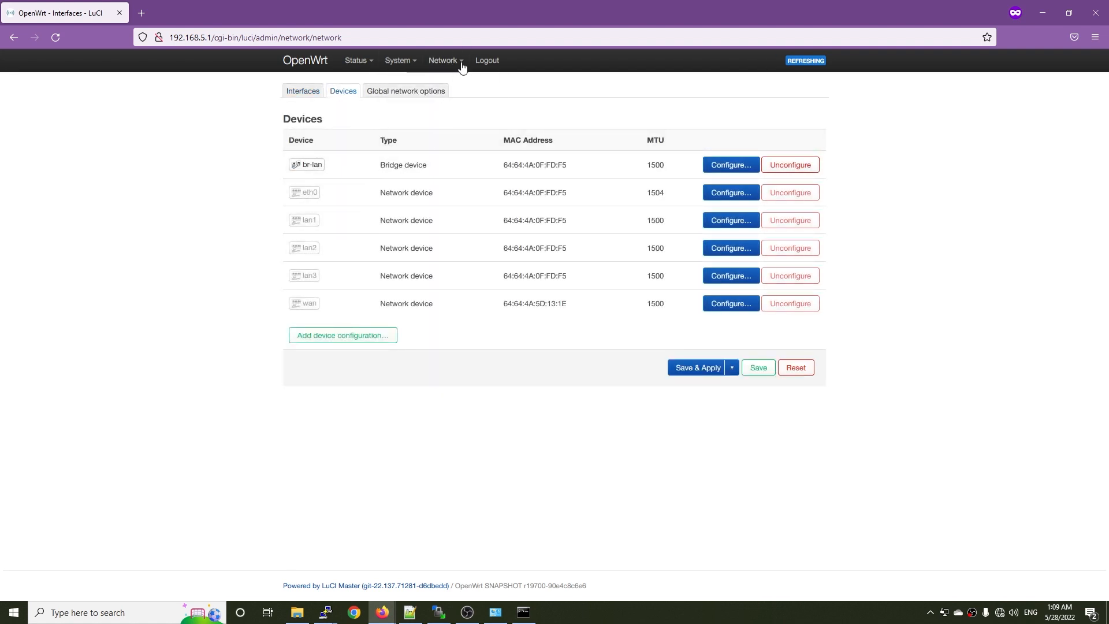
Edit the radio1 wireless network and set its ESSID to "CR6608-5G".
{"action": "left_click", "coordinate": [444, 60]}
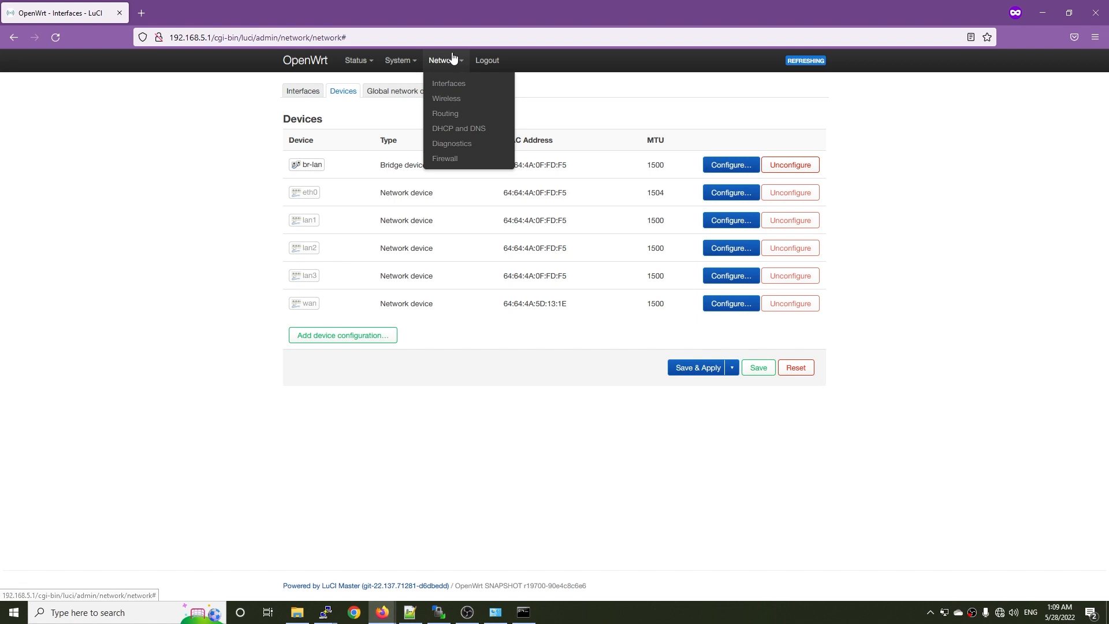
{"action": "left_click", "coordinate": [456, 102]}
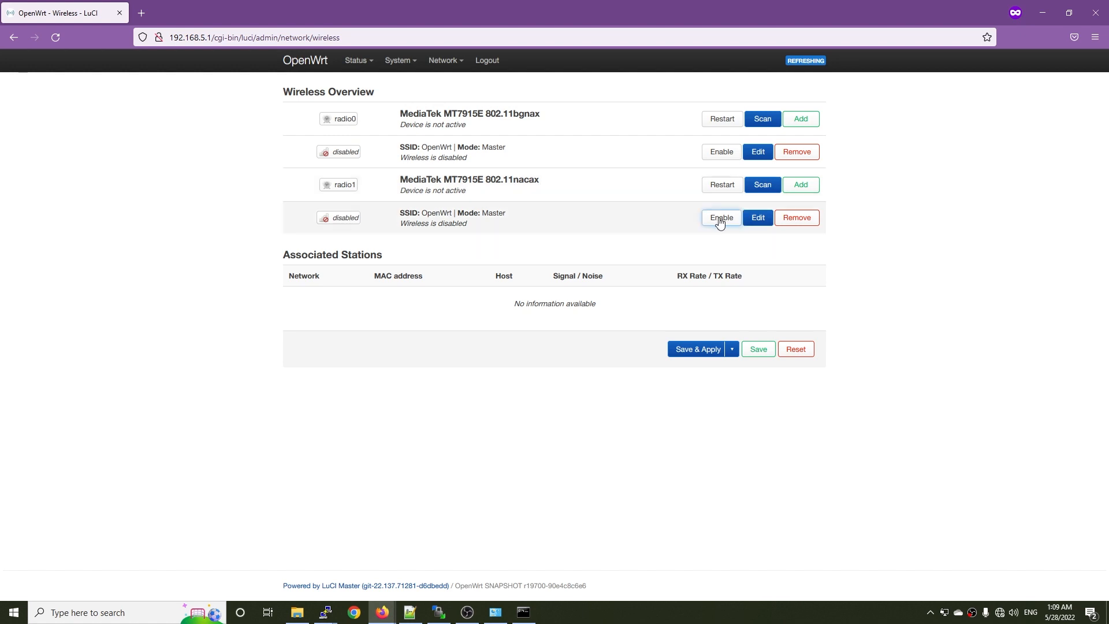
{"action": "left_click", "coordinate": [759, 220]}
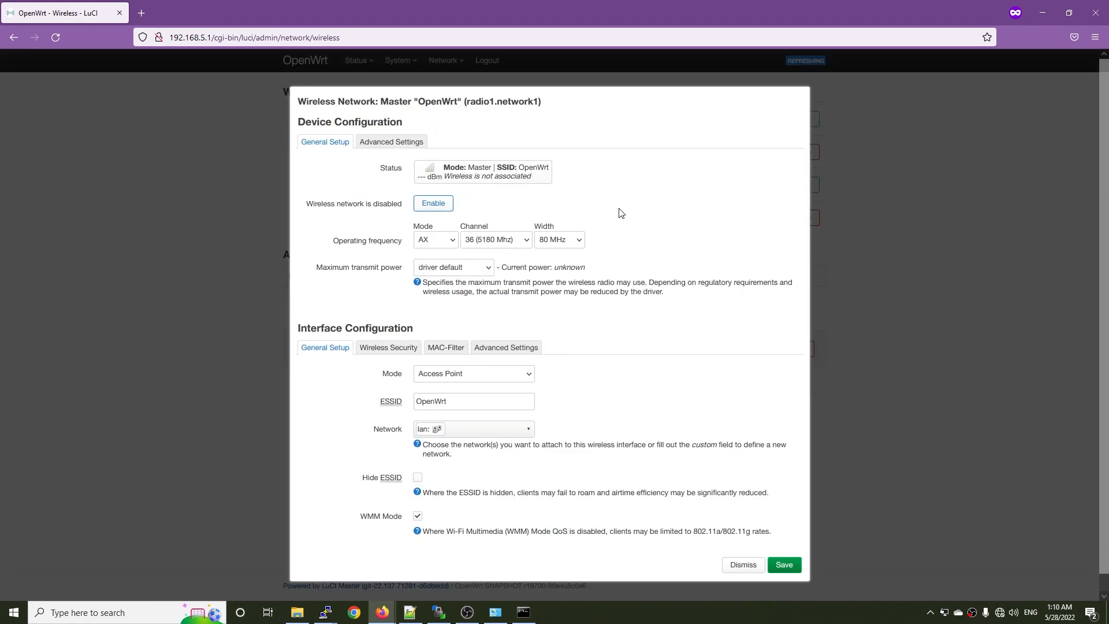
{"action": "left_click", "coordinate": [438, 240]}
{"action": "left_click", "coordinate": [440, 240]}
{"action": "left_click_drag", "start_coordinate": [494, 401], "coordinate": [409, 397]}
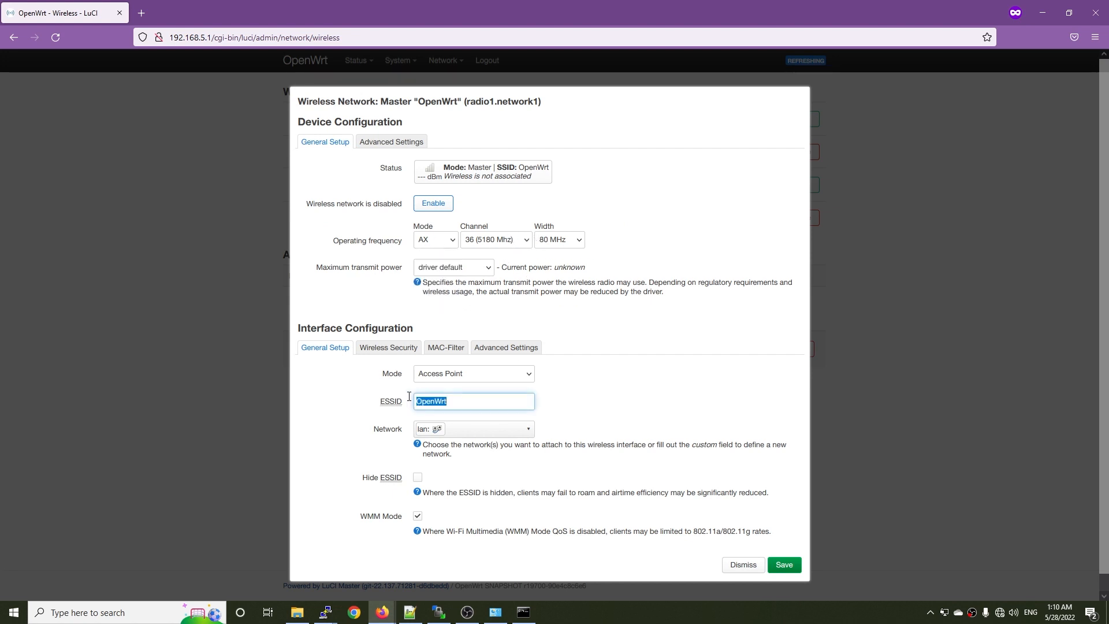
{"action": "type", "text": "CR6608-5G"}
Set the radio1 network's encryption to WPA2-PSK (strong security), enter the wireless key, and save the network settings.
{"action": "left_click", "coordinate": [388, 348]}
{"action": "left_click", "coordinate": [483, 374]}
{"action": "left_click", "coordinate": [469, 392]}
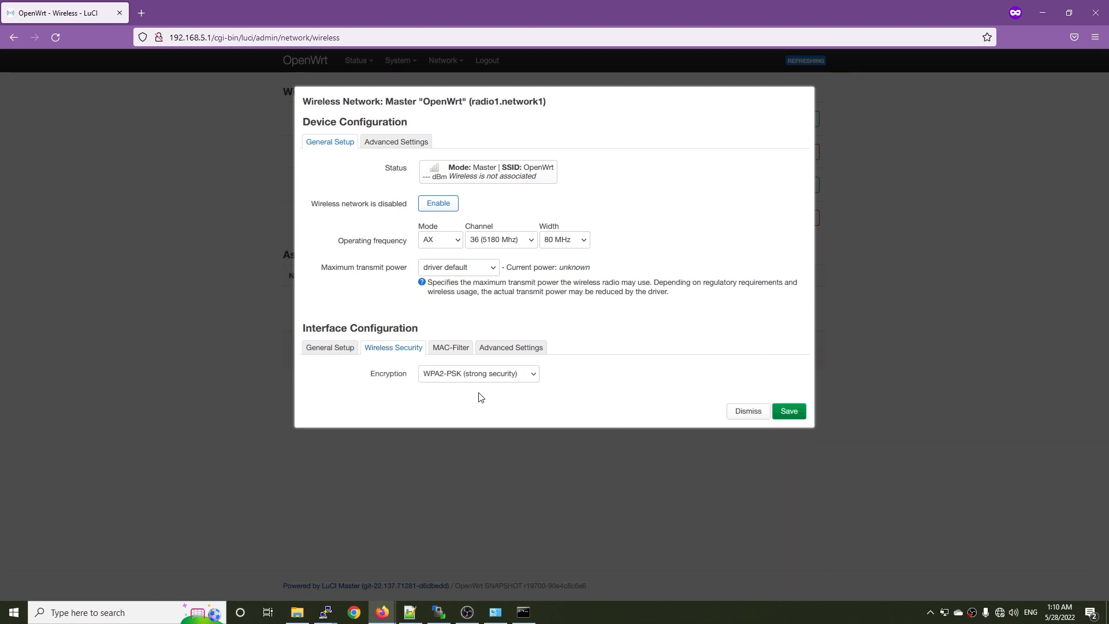
{"action": "left_click", "coordinate": [456, 431]}
{"action": "type", "text": "passw"}
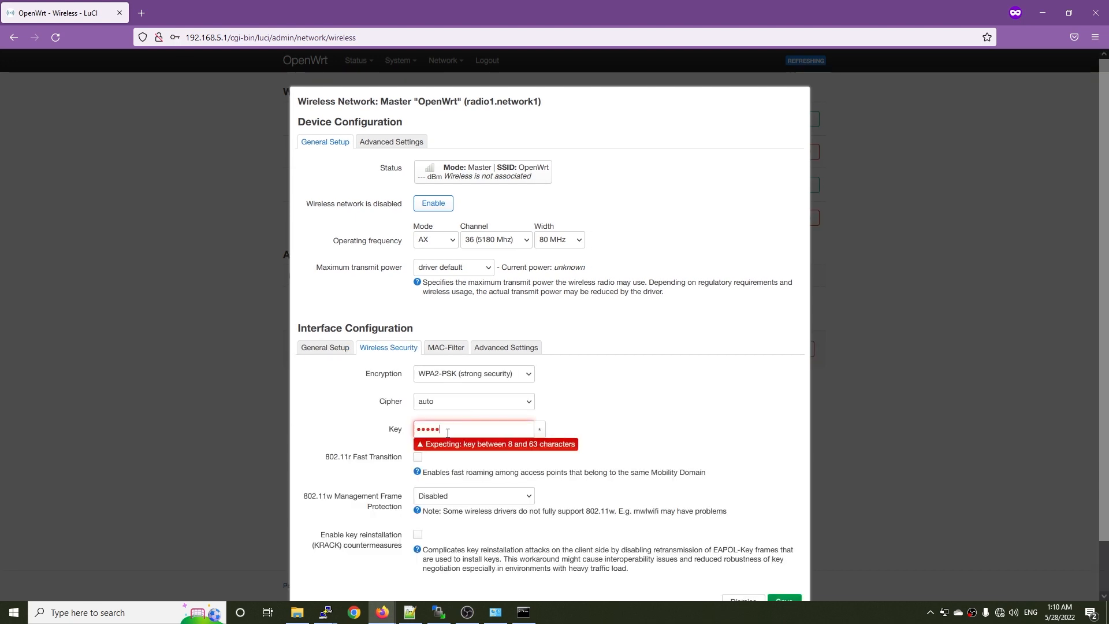
{"action": "key", "text": "Tab"}
{"action": "left_click", "coordinate": [628, 391]}
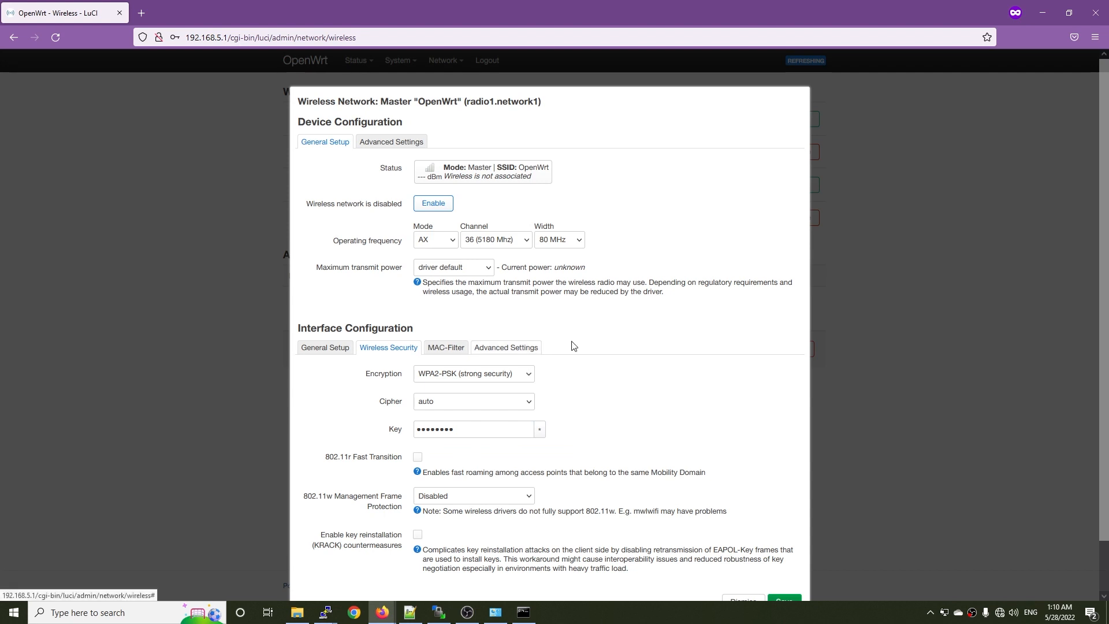
{"action": "scroll", "coordinate": [736, 415], "scroll_direction": "down", "scroll_amount": 2}
{"action": "left_click", "coordinate": [783, 548]}
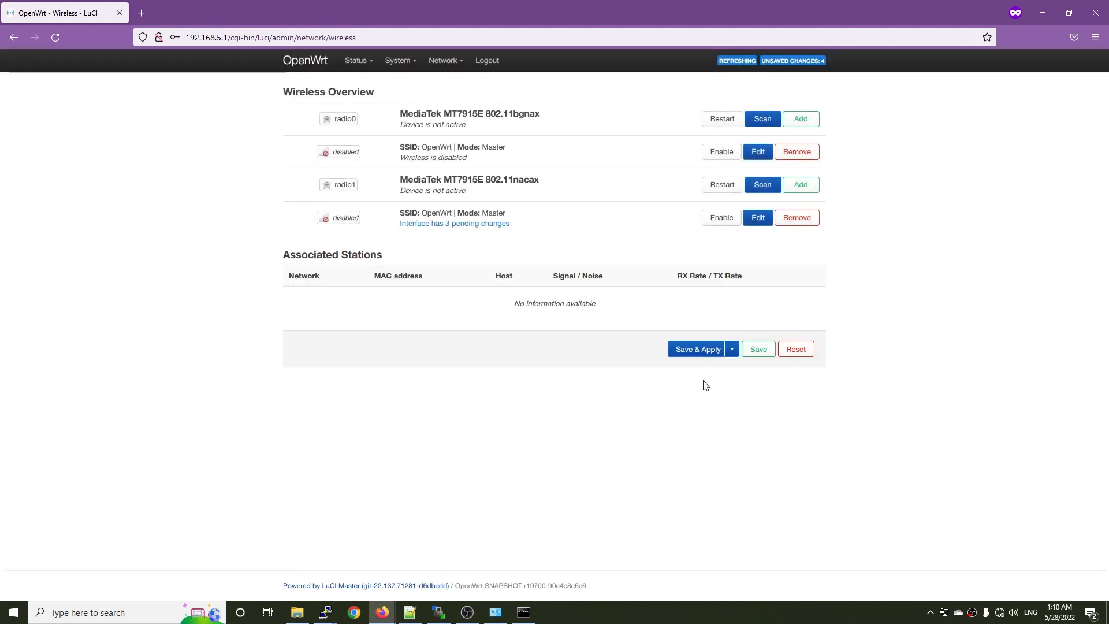
Apply the changes and enable the CR6608-5G network, checking for it in the computer's list of WiFi networks.
{"action": "left_click", "coordinate": [692, 348]}
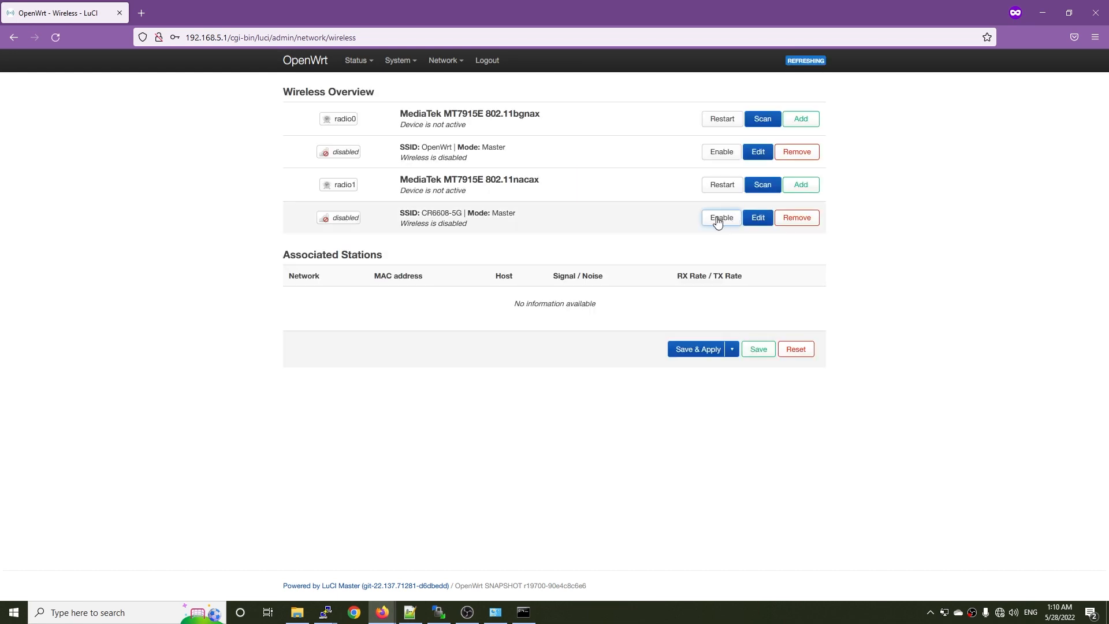
{"action": "left_click", "coordinate": [719, 218]}
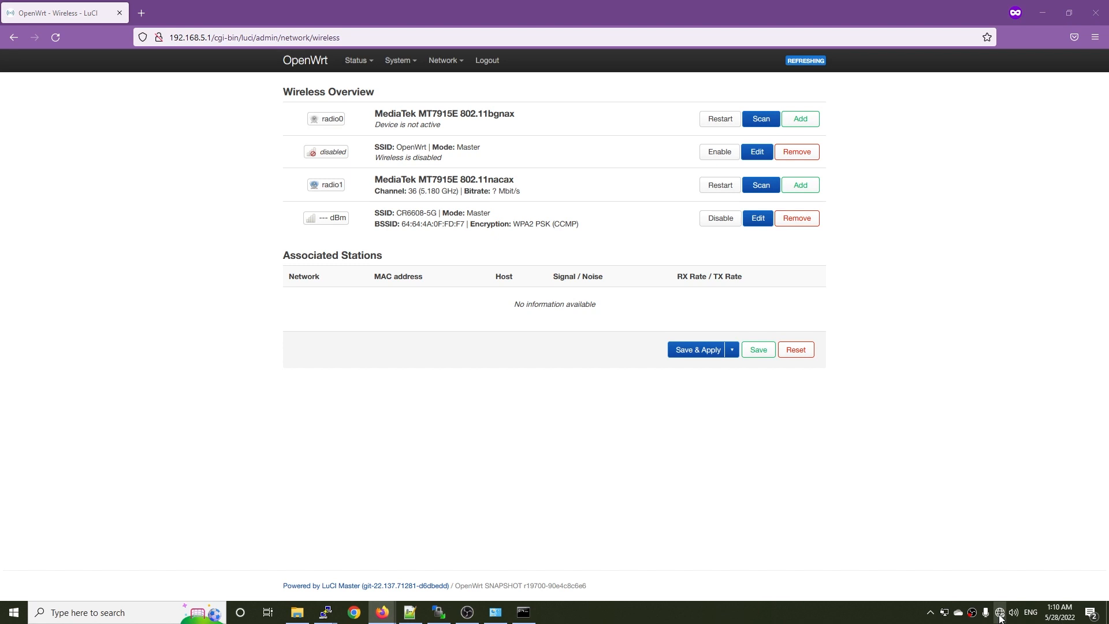
{"action": "left_click", "coordinate": [1000, 615]}
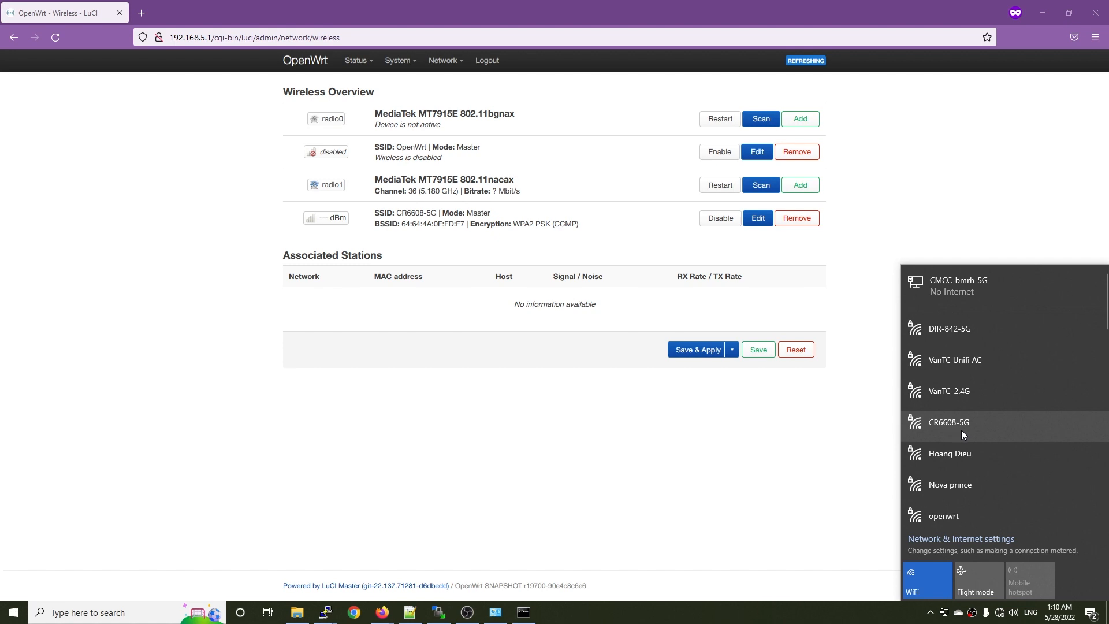
{"action": "left_click", "coordinate": [721, 496]}
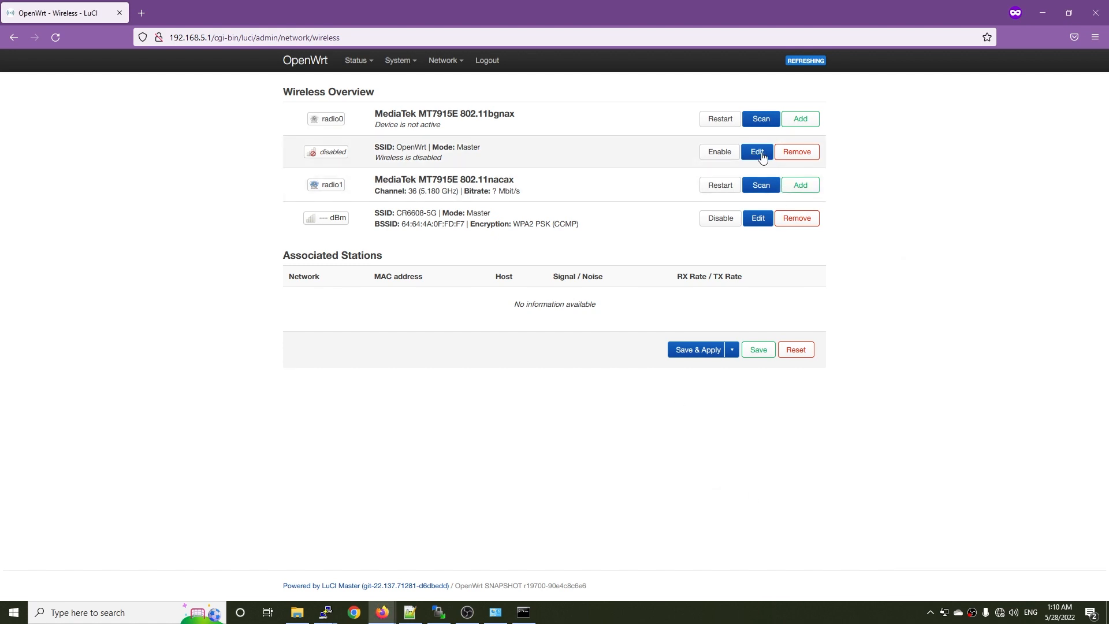
Edit the radio0 wireless network and replace its ESSID with a name beginning with "CR6608-".
{"action": "left_click", "coordinate": [760, 152]}
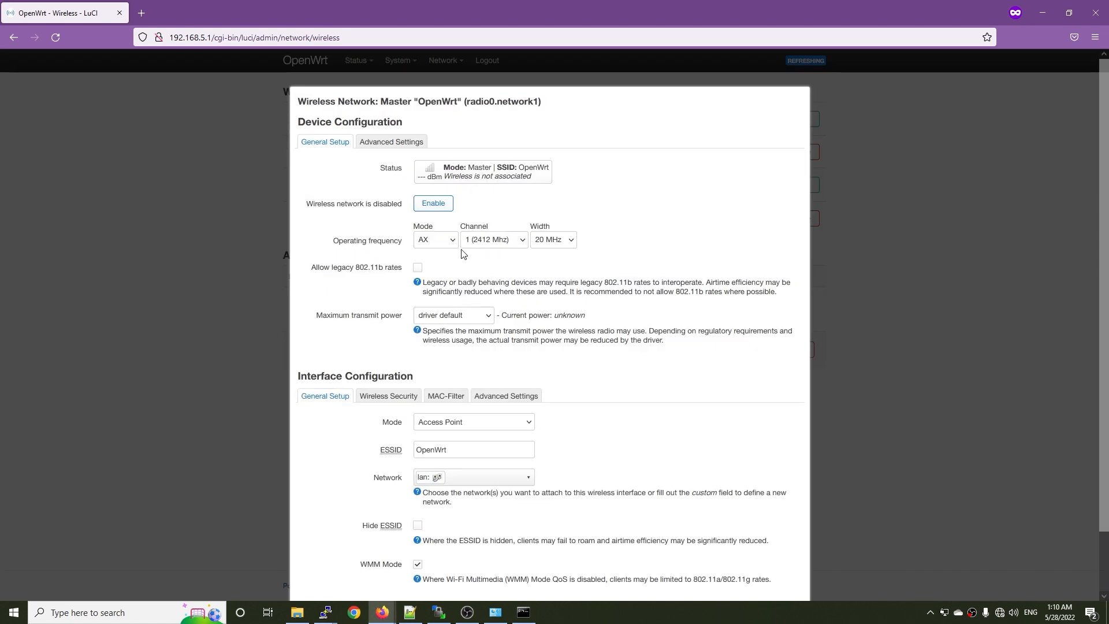
{"action": "scroll", "coordinate": [587, 367], "scroll_direction": "down", "scroll_amount": 1}
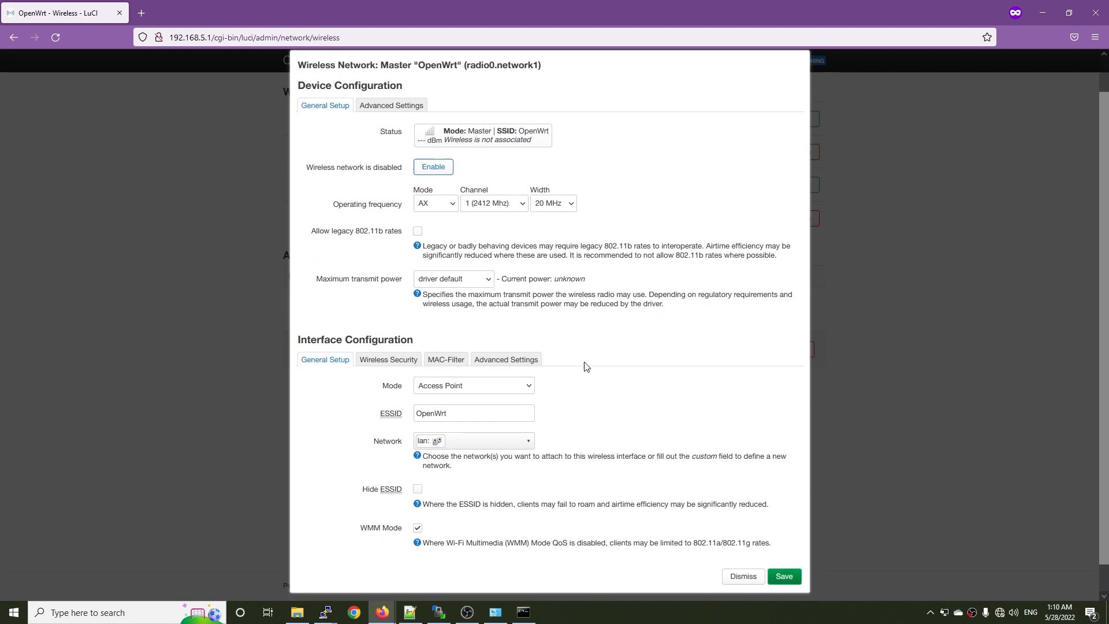
{"action": "scroll", "coordinate": [587, 366], "scroll_direction": "down", "scroll_amount": 1}
{"action": "left_click_drag", "start_coordinate": [466, 383], "coordinate": [358, 382]}
{"action": "type", "text": "CR6608"}
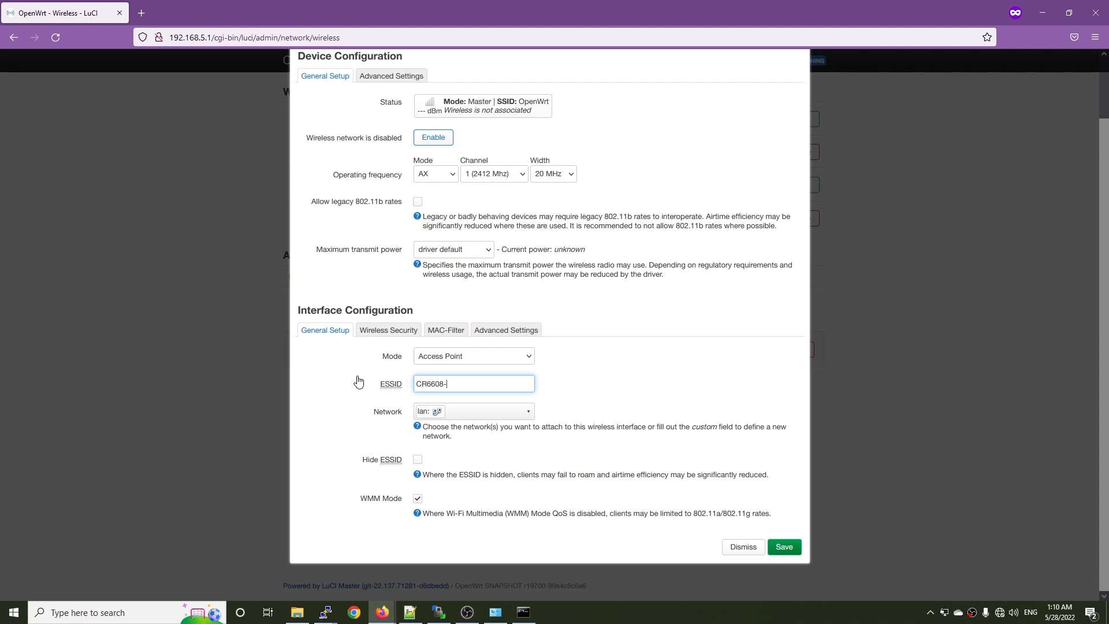
Set the radio0 network's encryption to WPA2-PSK (strong security) and enter the wireless key.
{"action": "left_click", "coordinate": [399, 331]}
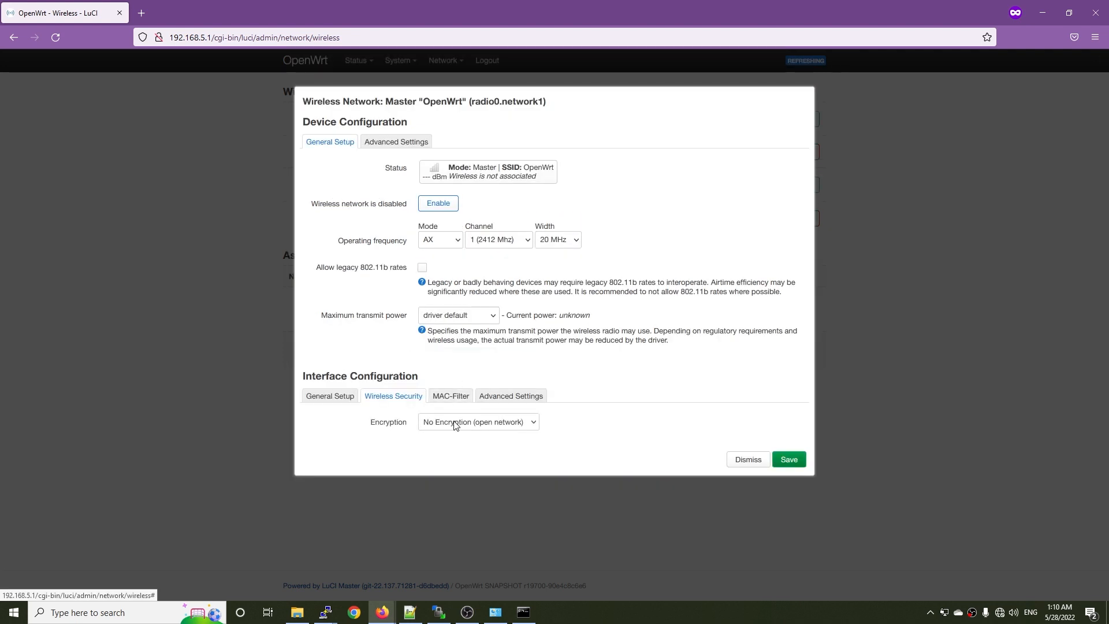
{"action": "left_click", "coordinate": [456, 423]}
{"action": "left_click", "coordinate": [458, 443]}
{"action": "left_click", "coordinate": [449, 477]}
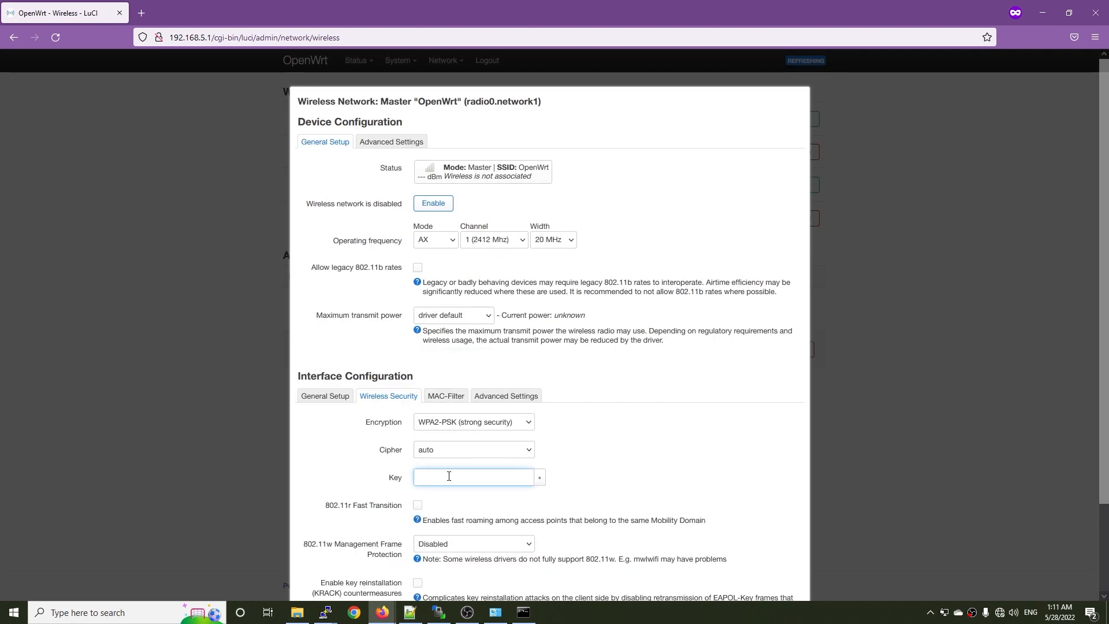
{"action": "type", "text": "12345678"}
{"action": "scroll", "coordinate": [686, 448], "scroll_direction": "down", "scroll_amount": 3}
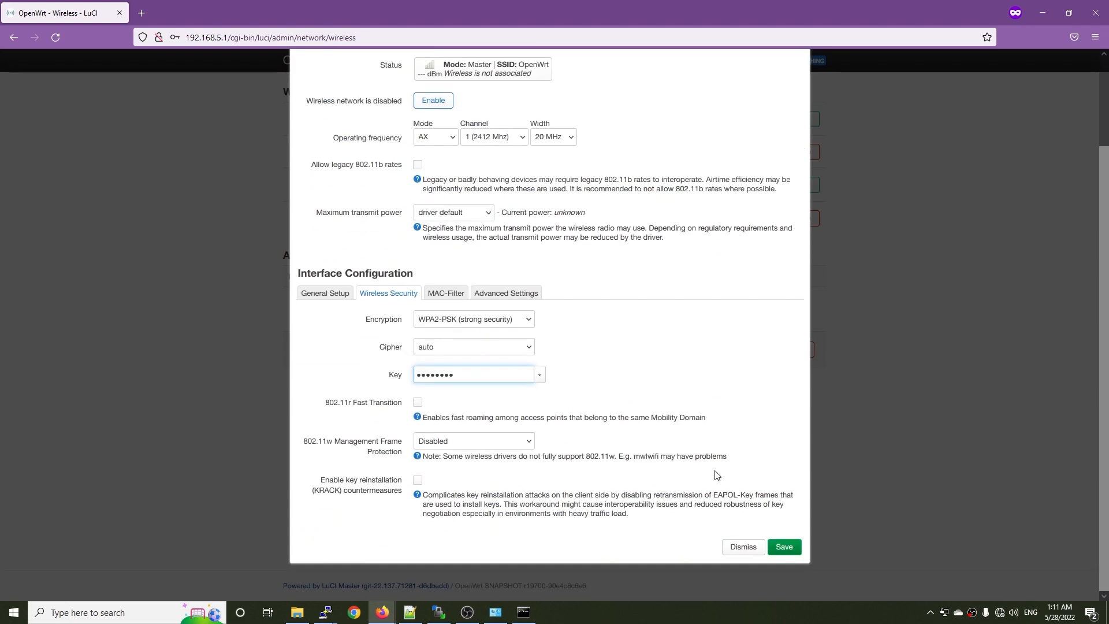
Save and apply the radio0 network settings and enable the CR6608 wireless network.
{"action": "left_click", "coordinate": [785, 547]}
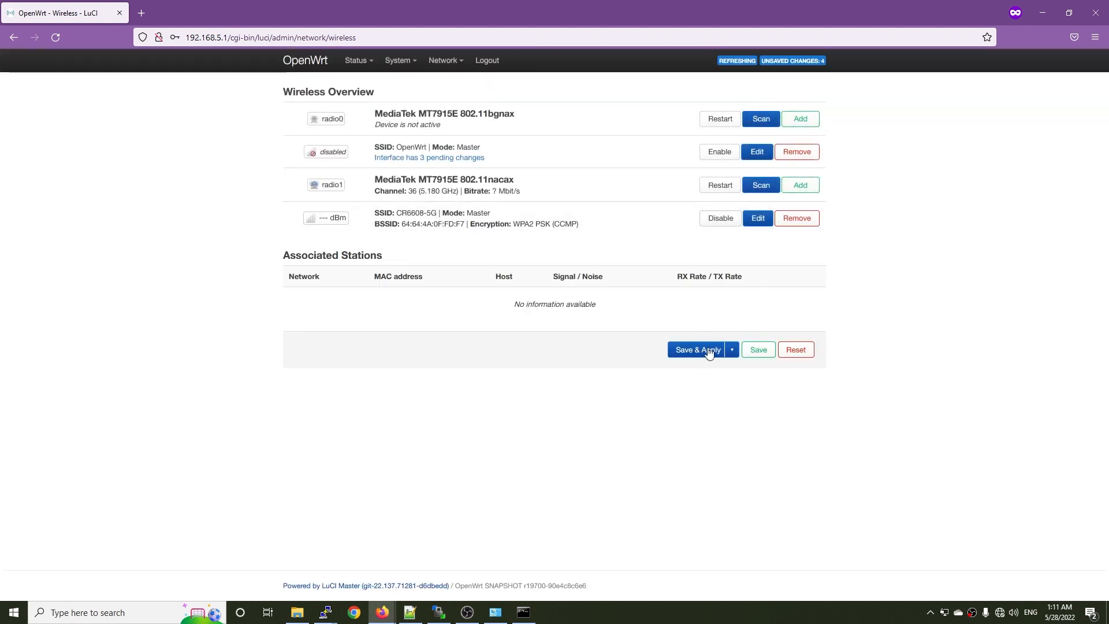
{"action": "left_click", "coordinate": [697, 352]}
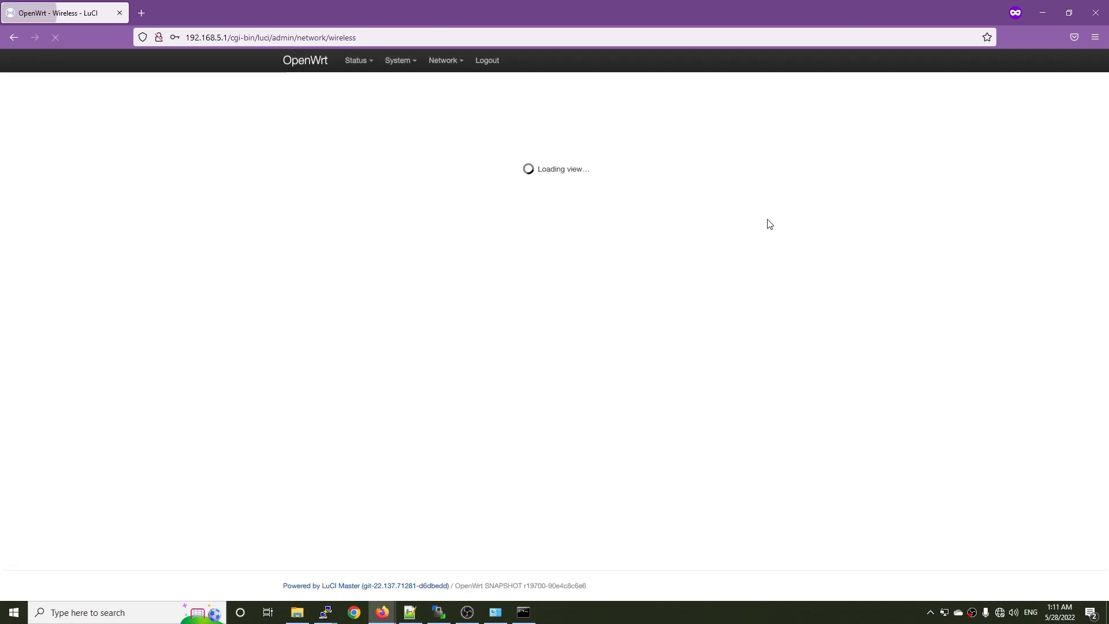
{"action": "left_click", "coordinate": [716, 152]}
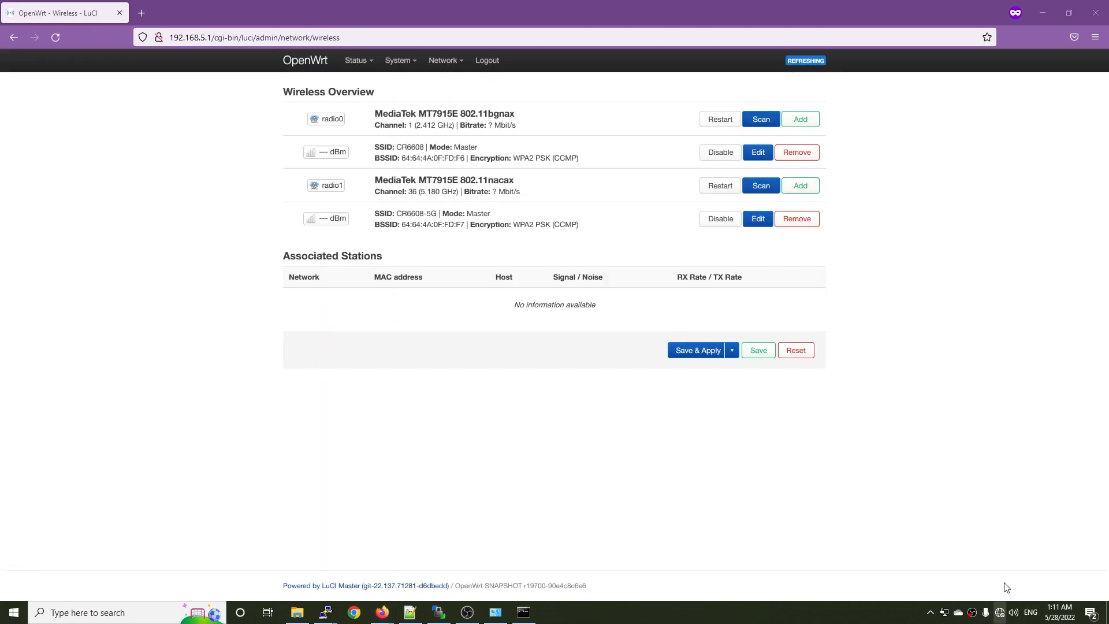
Check the computer's list of available WiFi networks for the CR6608 networks.
{"action": "left_click", "coordinate": [999, 612]}
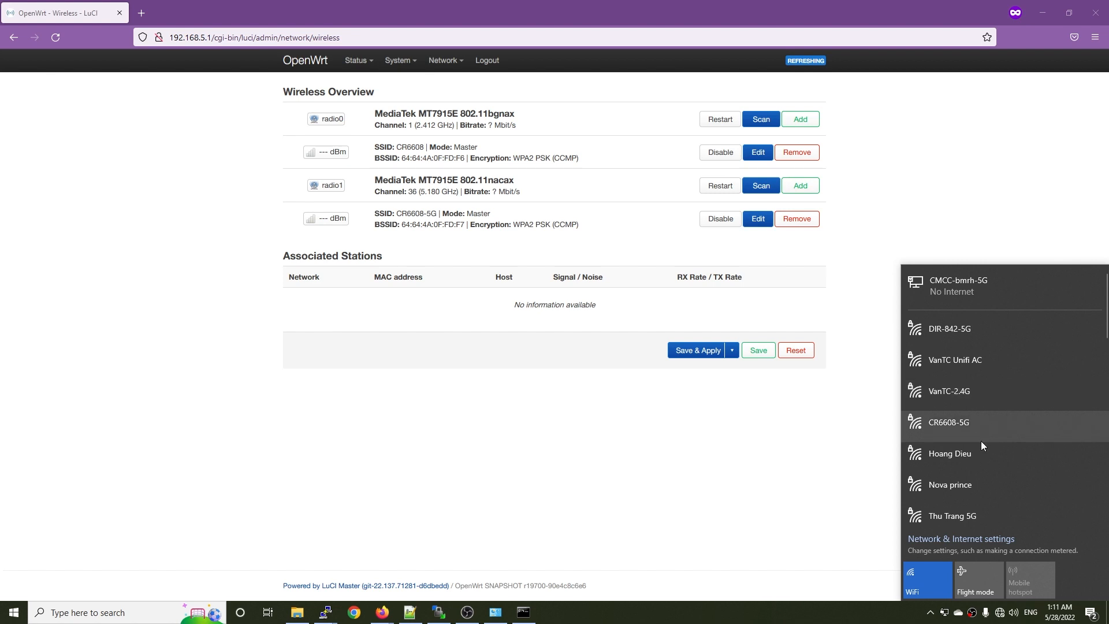
{"action": "scroll", "coordinate": [986, 398], "scroll_direction": "down", "scroll_amount": 2}
{"action": "left_click", "coordinate": [730, 500]}
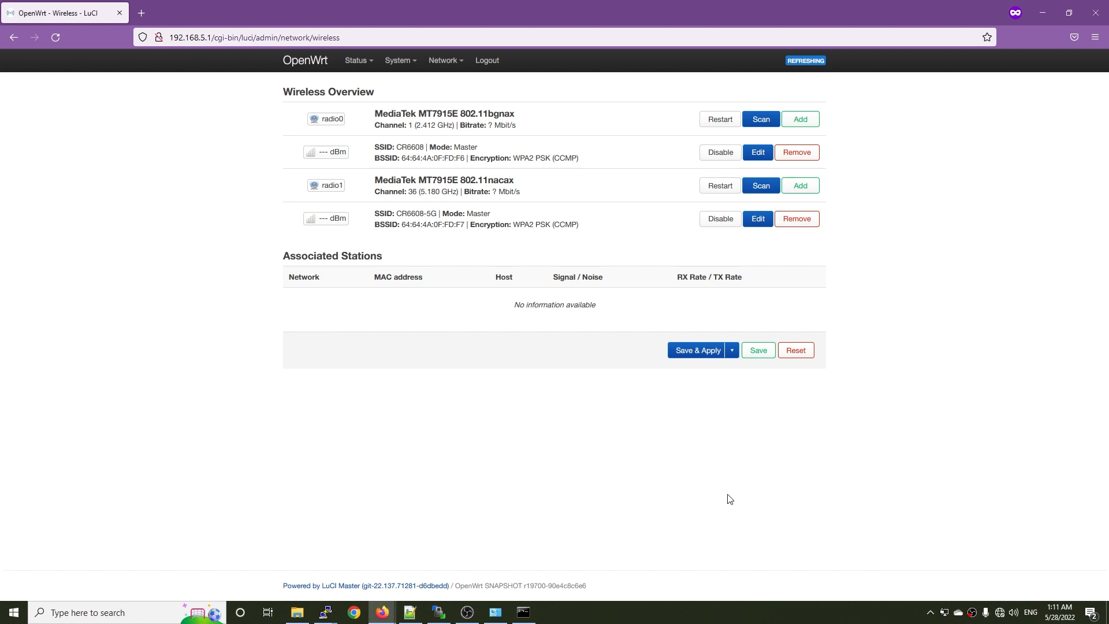
Set the router's timezone to Asia/Ho Chi Minh in its system settings and apply the change.
{"action": "left_click", "coordinate": [445, 84]}
{"action": "mouse_move", "coordinate": [398, 60]}
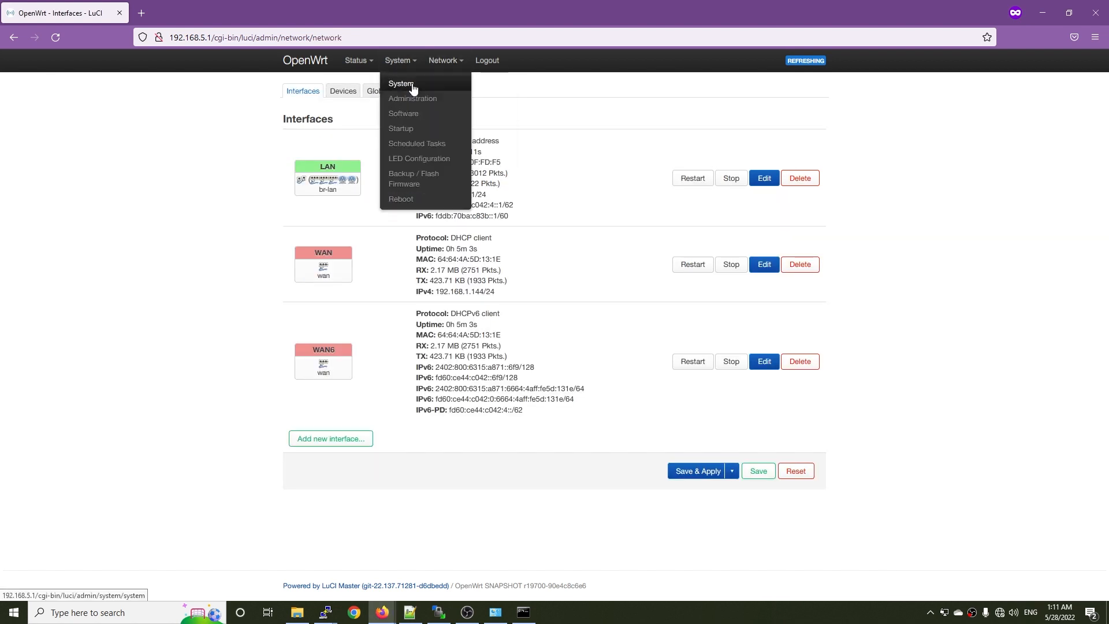
{"action": "left_click", "coordinate": [404, 87]}
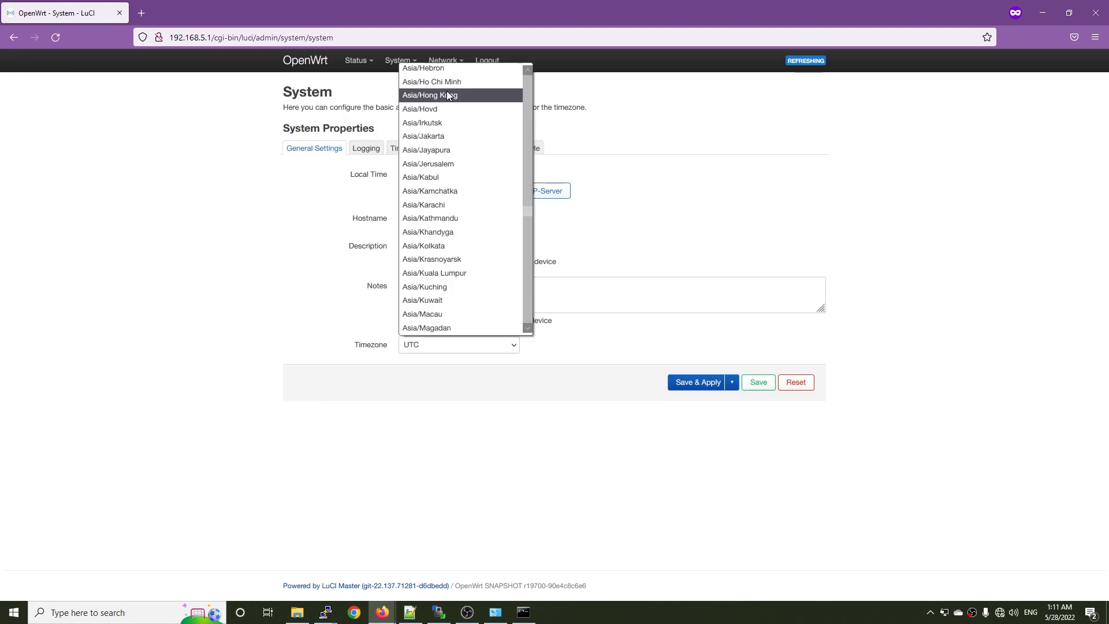
{"action": "left_click", "coordinate": [445, 81]}
{"action": "left_click", "coordinate": [674, 383]}
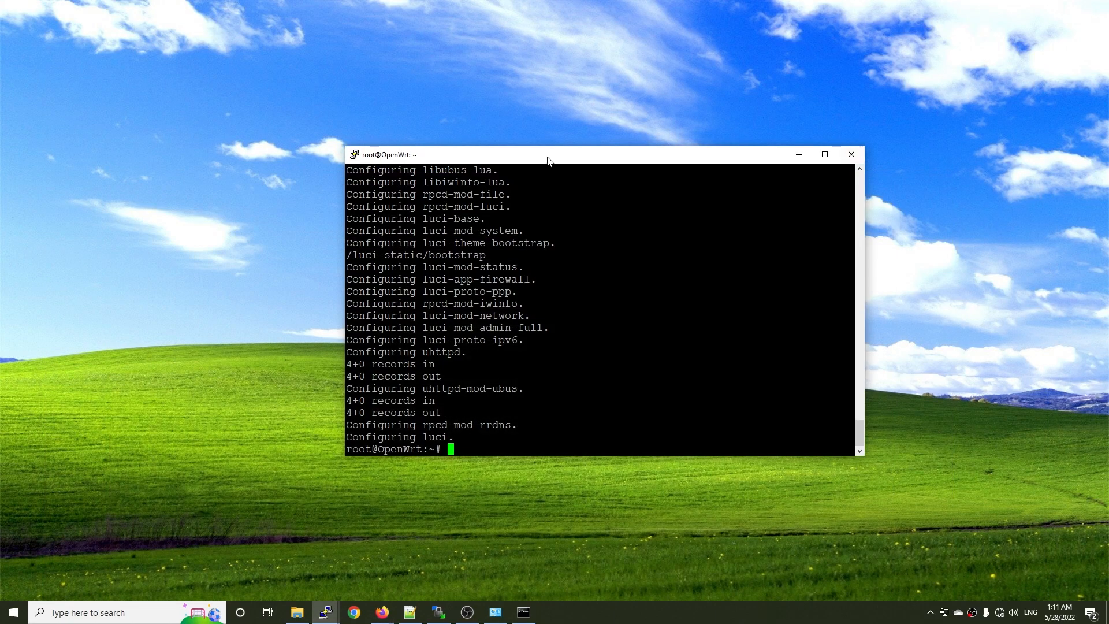
In PuTTY, open an SSH session to 192.168.1.1, get past the host key alert, and log in as root with the account password.
{"action": "left_click_drag", "start_coordinate": [548, 160], "coordinate": [462, 130]}
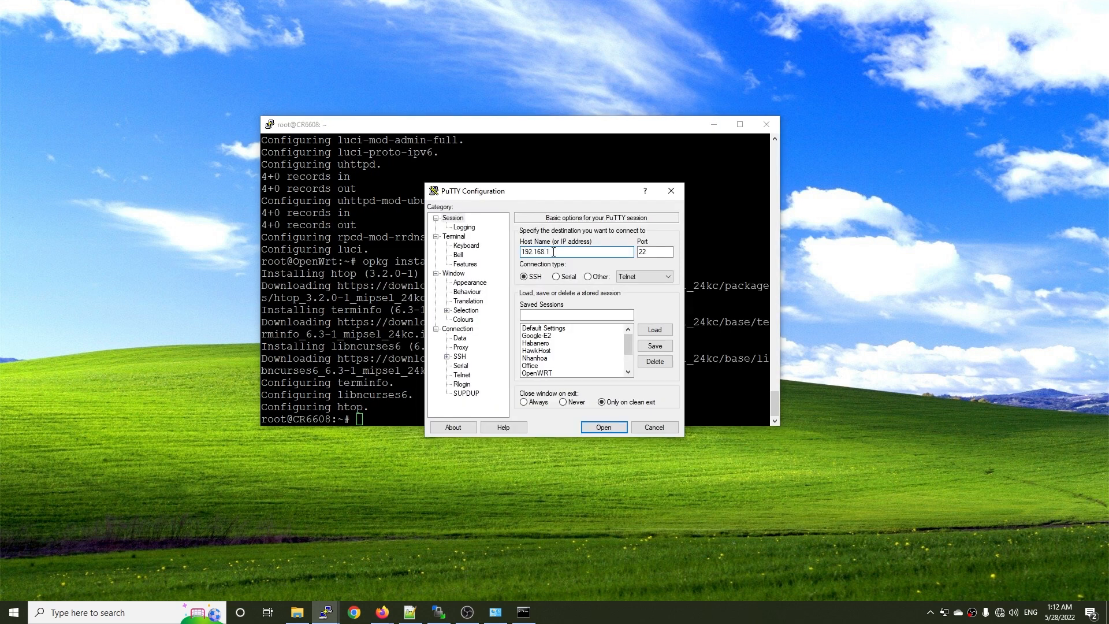
{"action": "key", "text": "Return"}
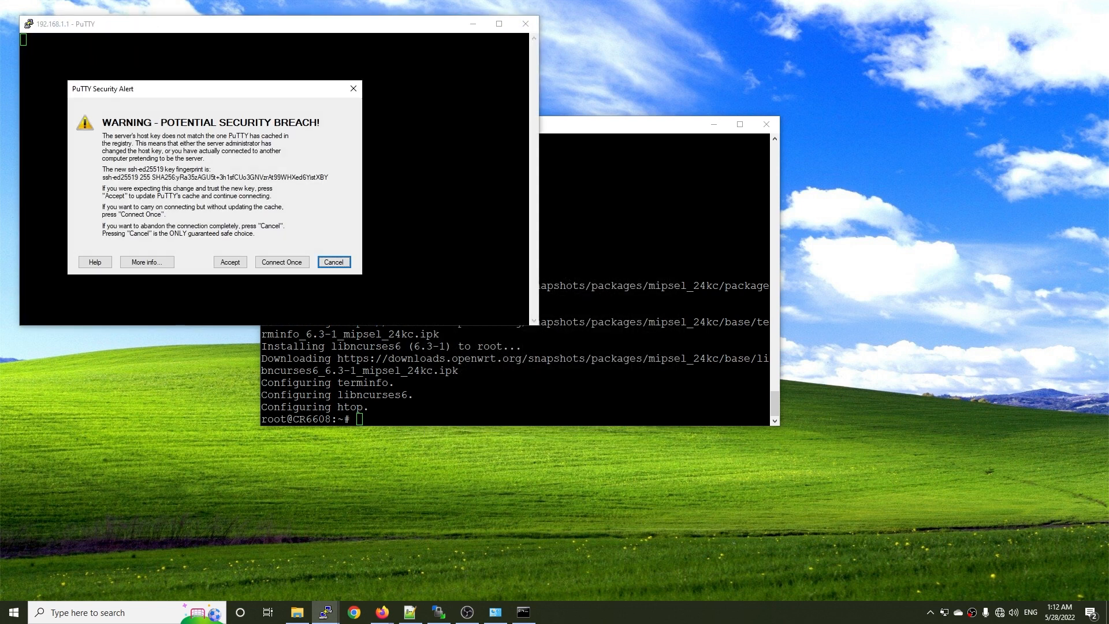
{"action": "key", "text": "Tab"}
{"action": "key", "text": "Return"}
{"action": "type", "text": "root"}
{"action": "key", "text": "Return"}
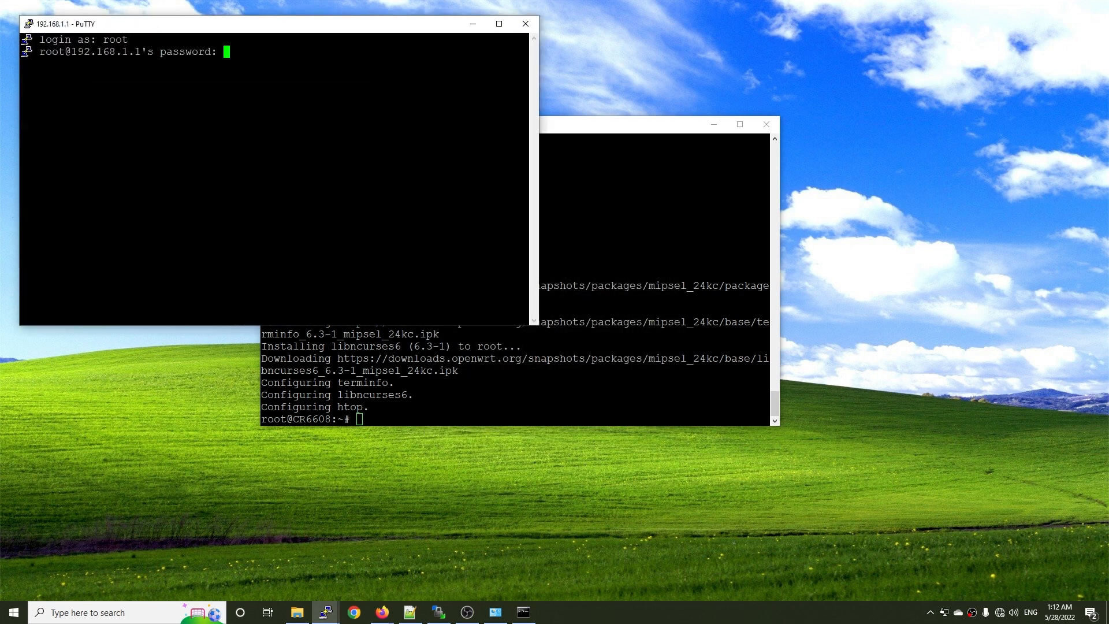
{"action": "key", "text": "Return"}
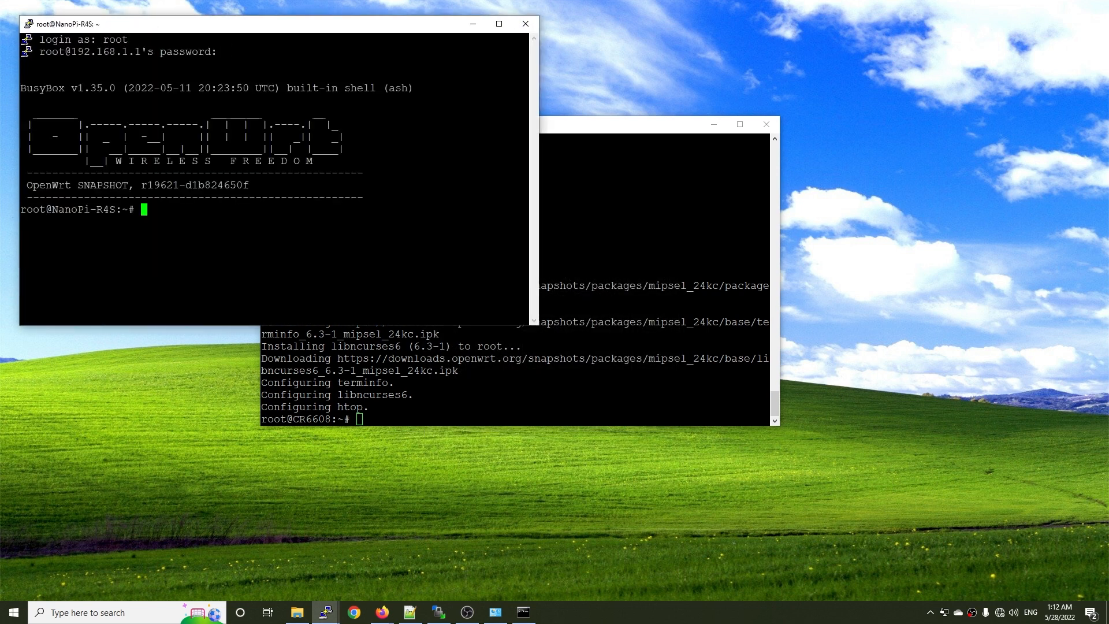
Arrange the two terminal windows side by side and try to install iperf3 on the NanoPi-R4S with opkg.
{"action": "left_click_drag", "start_coordinate": [604, 124], "coordinate": [895, 62]}
{"action": "left_click_drag", "start_coordinate": [271, 24], "coordinate": [269, 37]}
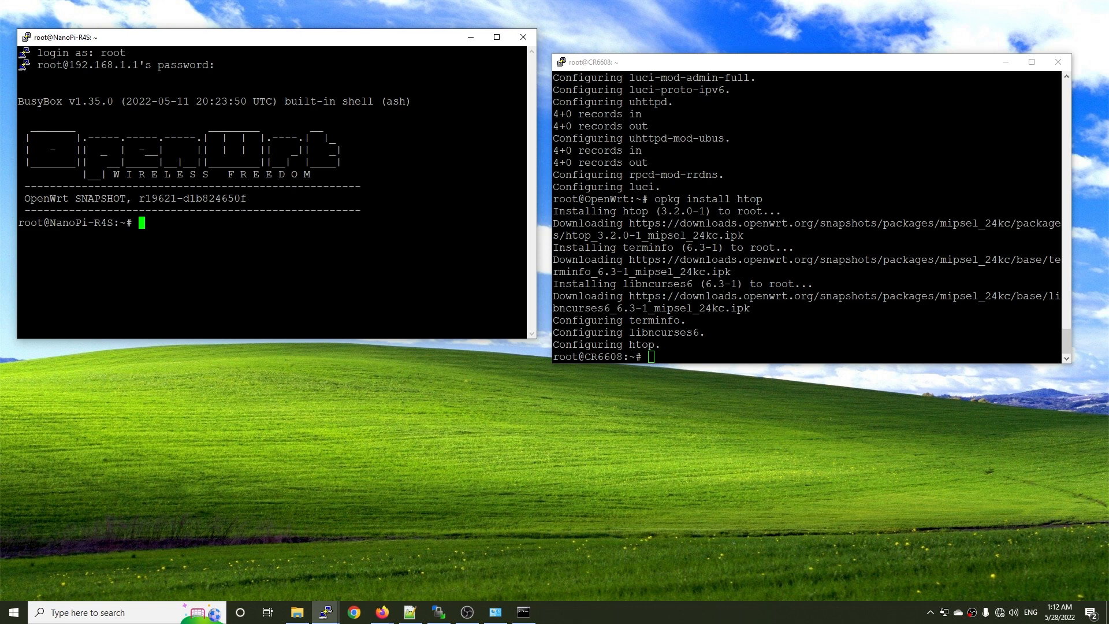
{"action": "type", "text": "opkg install iperf3"}
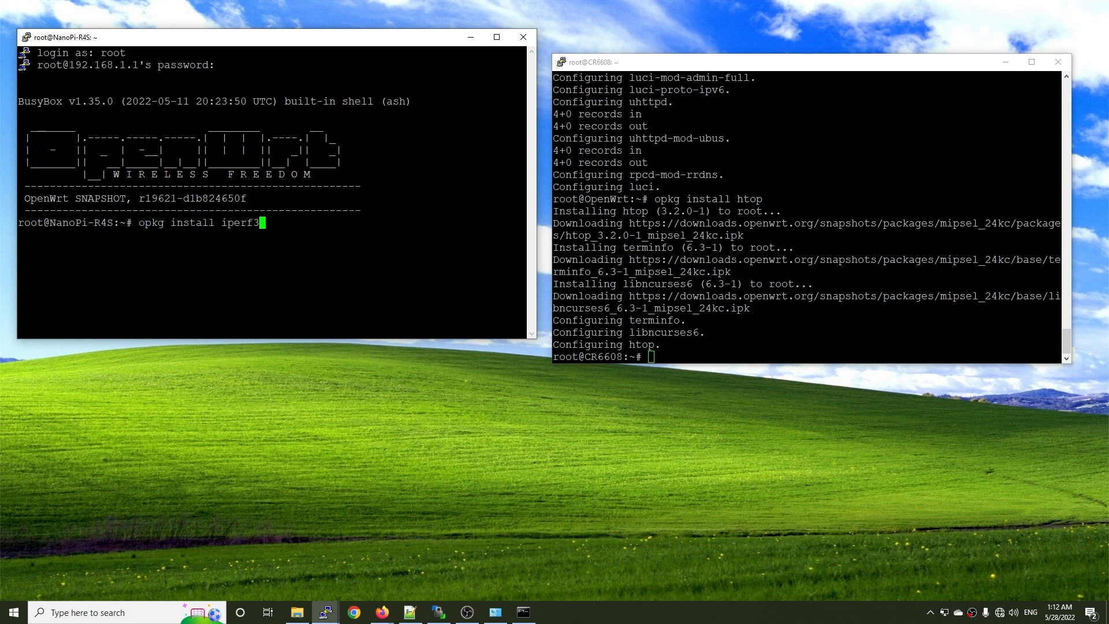
{"action": "key", "text": "Return"}
Refresh the NanoPi-R4S package lists with opkg update.
{"action": "type", "text": "opkg in"}
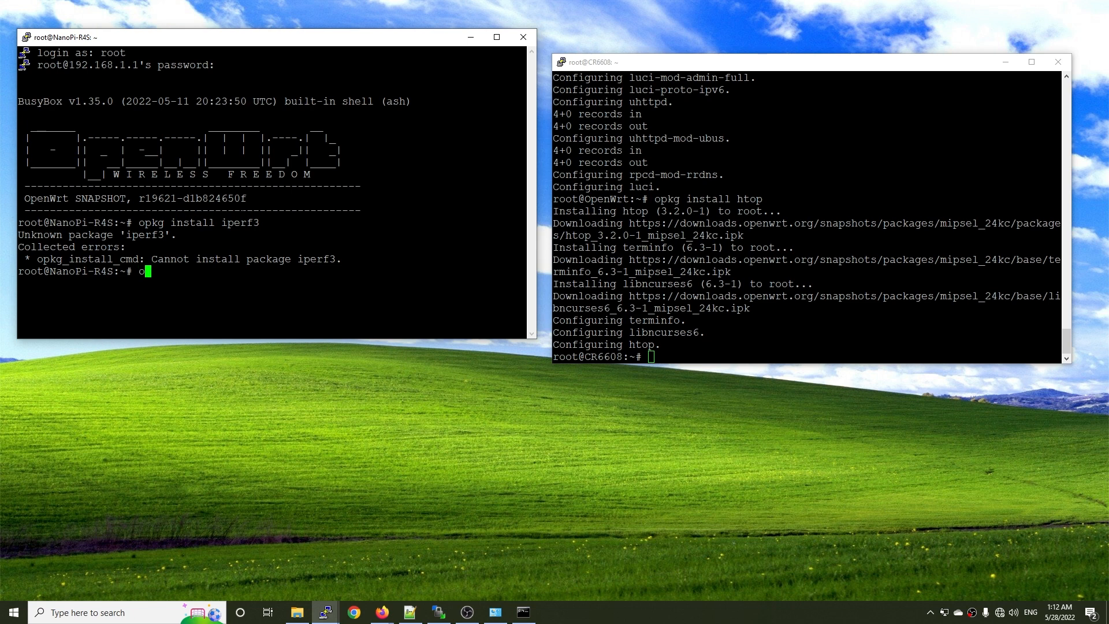
{"action": "key", "text": "BackSpace"}
{"action": "key", "text": "BackSpace"}
{"action": "type", "text": "update"}
{"action": "key", "text": "Return"}
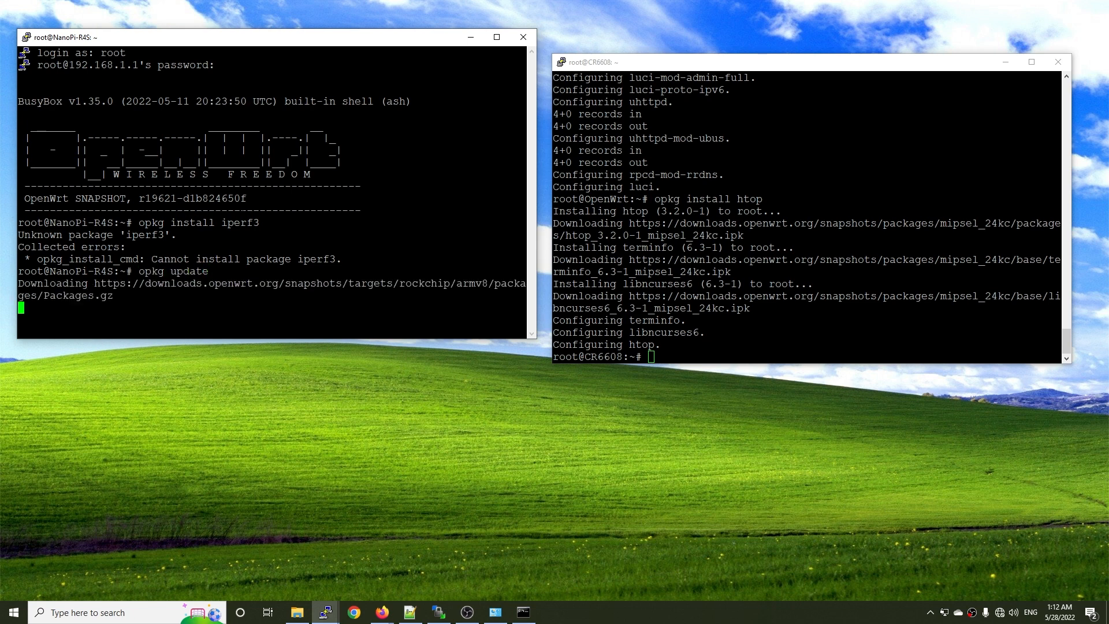
{"action": "left_click", "coordinate": [651, 357]}
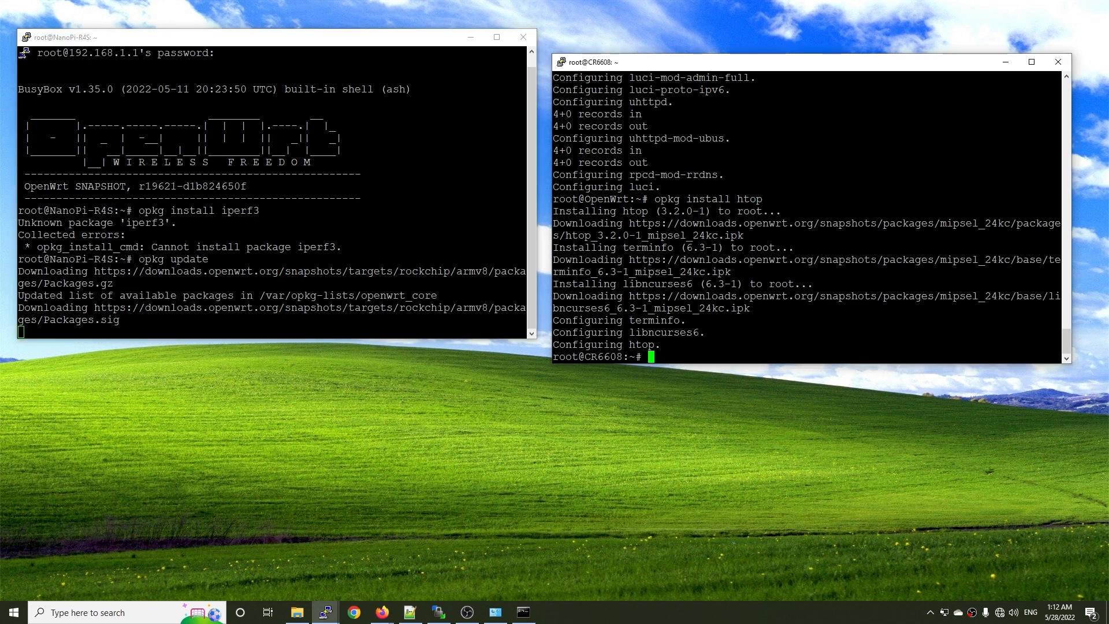
{"action": "type", "text": "op"}
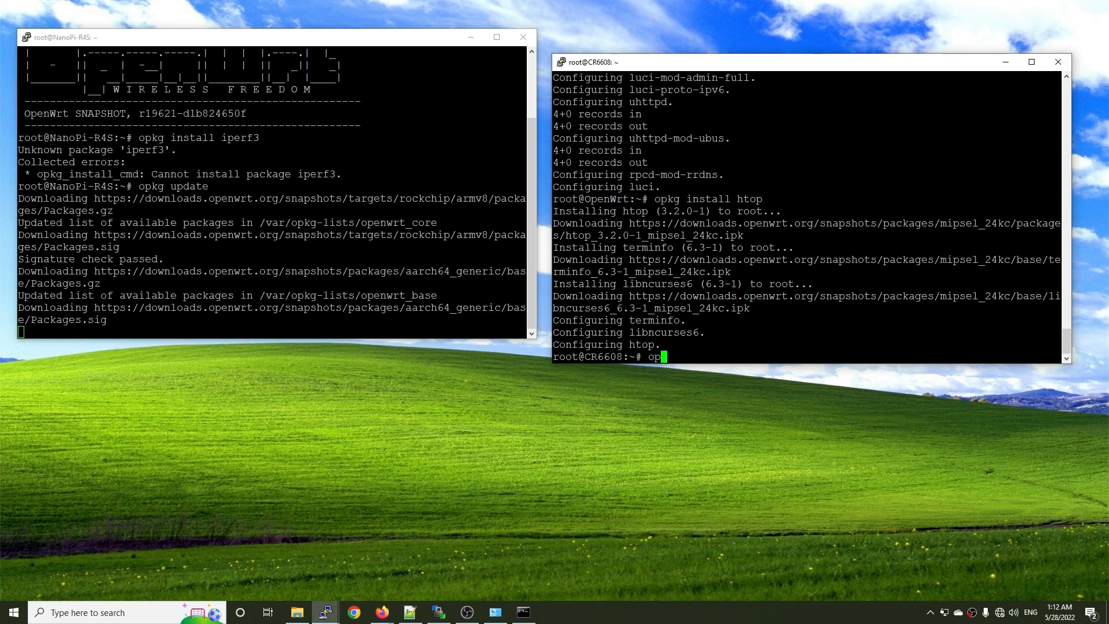
{"action": "type", "text": "kg install i"}
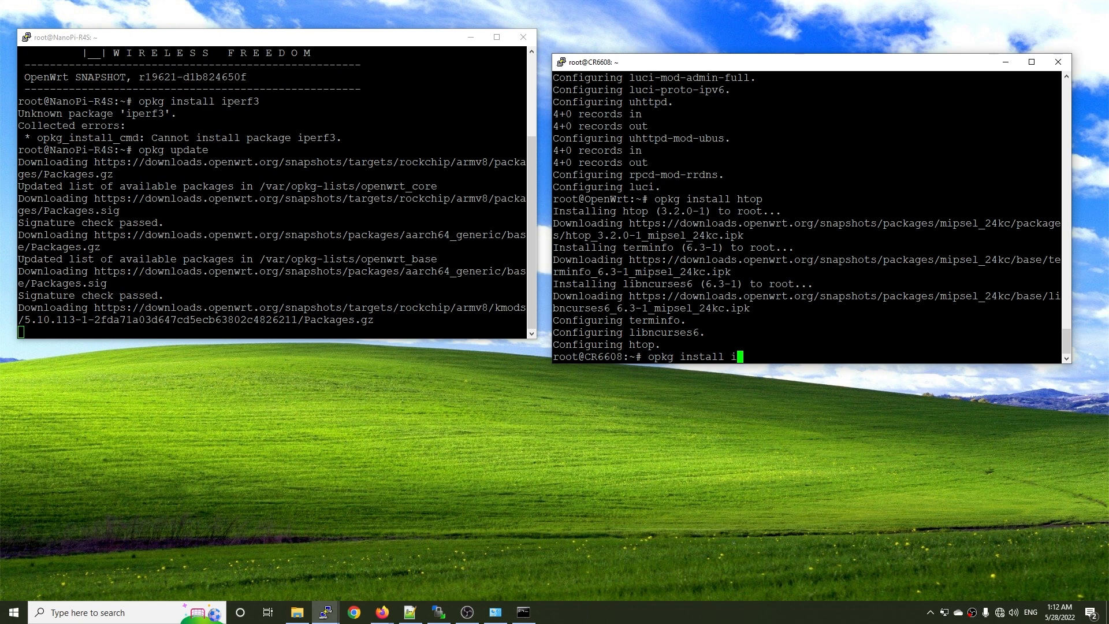
{"action": "type", "text": "perf3"}
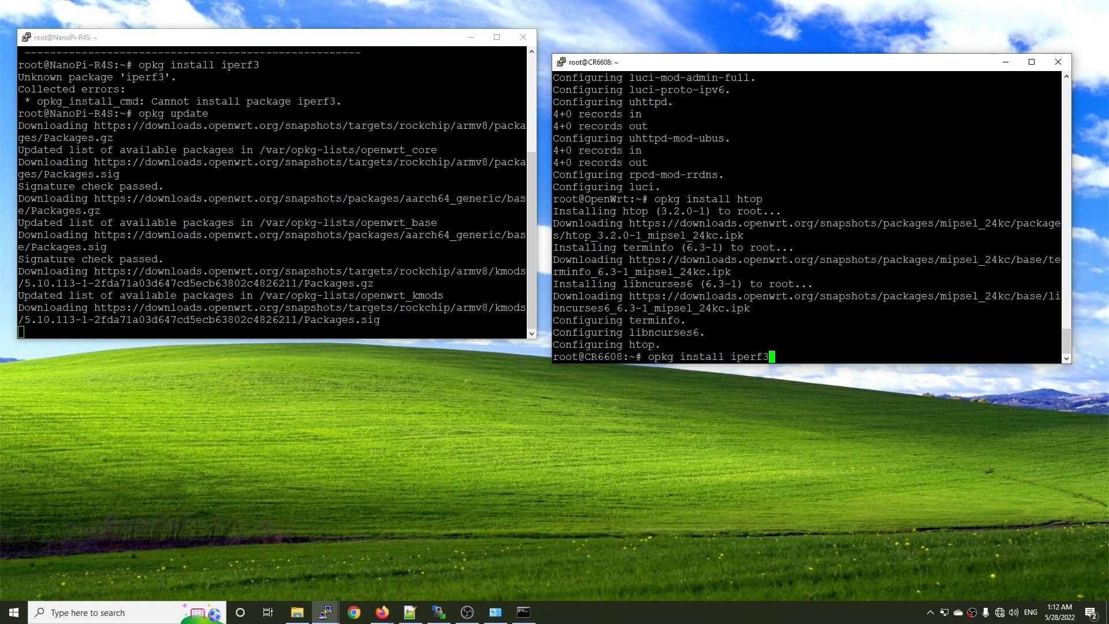
{"action": "key", "text": "BackSpace"}
{"action": "key", "text": "BackSpace"}
{"action": "key", "text": "BackSpace"}
{"action": "key", "text": "BackSpace"}
{"action": "key", "text": "BackSpace"}
{"action": "key", "text": "BackSpace"}
{"action": "key", "text": "BackSpace"}
{"action": "key", "text": "BackSpace"}
{"action": "key", "text": "BackSpace"}
{"action": "key", "text": "BackSpace"}
{"action": "key", "text": "BackSpace"}
{"action": "key", "text": "BackSpace"}
{"action": "key", "text": "BackSpace"}
{"action": "key", "text": "BackSpace"}
{"action": "key", "text": "BackSpace"}
{"action": "key", "text": "BackSpace"}
{"action": "key", "text": "BackSpace"}
{"action": "key", "text": "BackSpace"}
{"action": "key", "text": "BackSpace"}
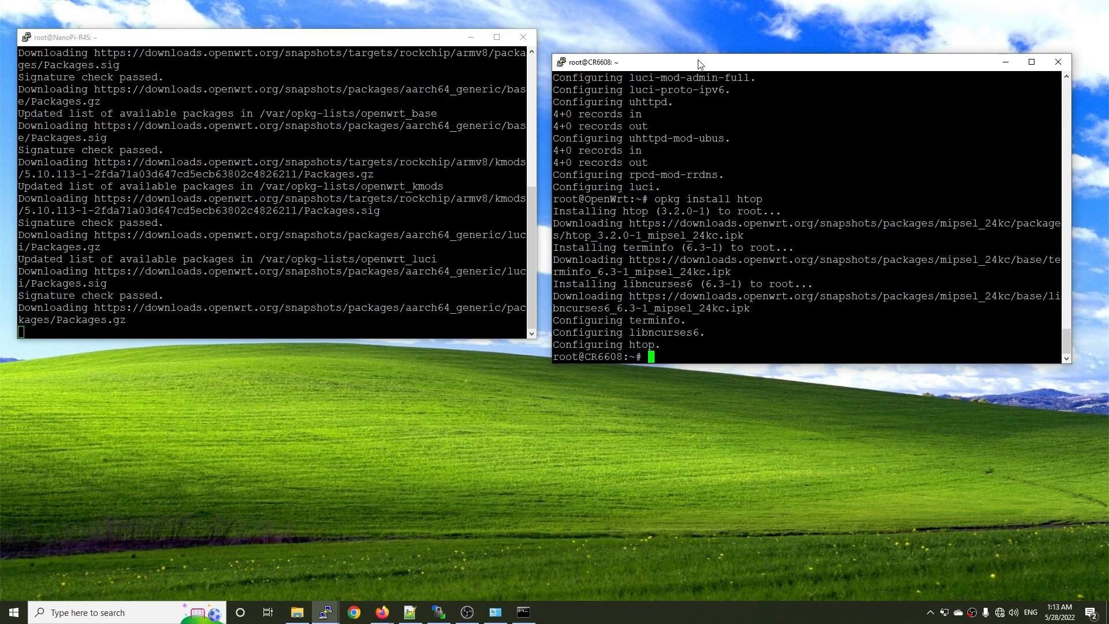
Run htop in the CR6608 terminal and move its window slightly higher on the desktop.
{"action": "left_click_drag", "start_coordinate": [698, 63], "coordinate": [706, 43]}
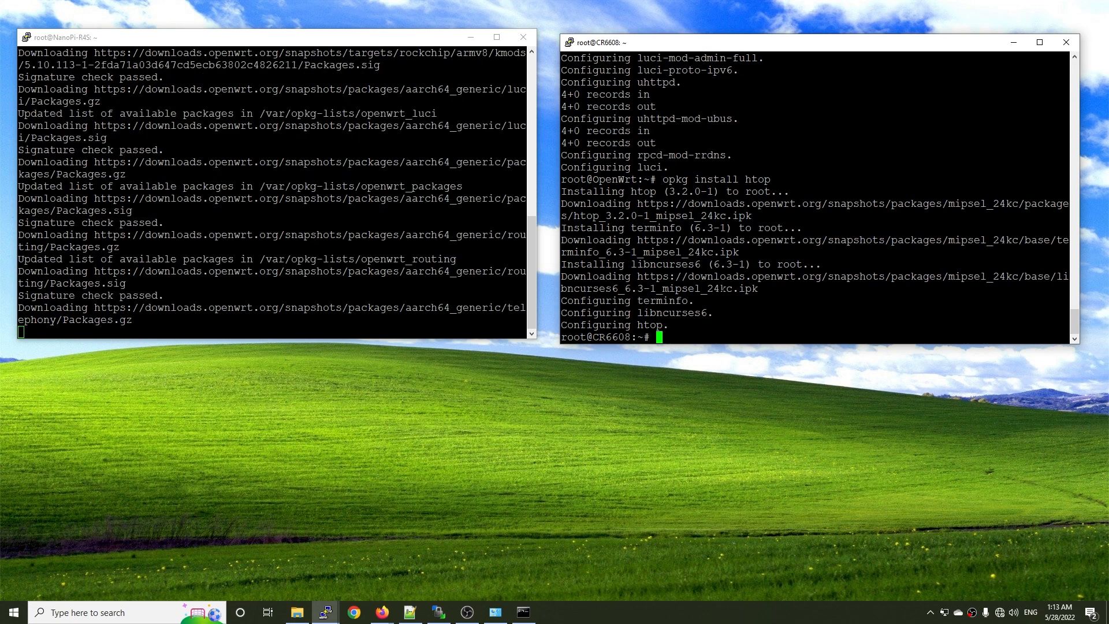
{"action": "type", "text": "htop"}
{"action": "key", "text": "Return"}
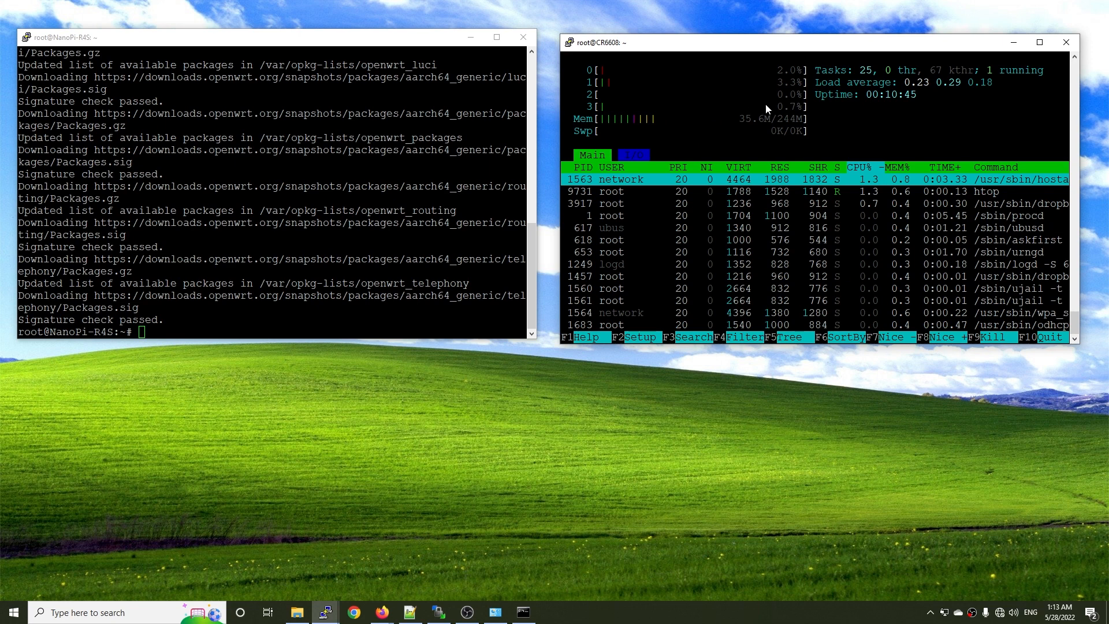
{"action": "left_click_drag", "start_coordinate": [829, 42], "coordinate": [829, 34]}
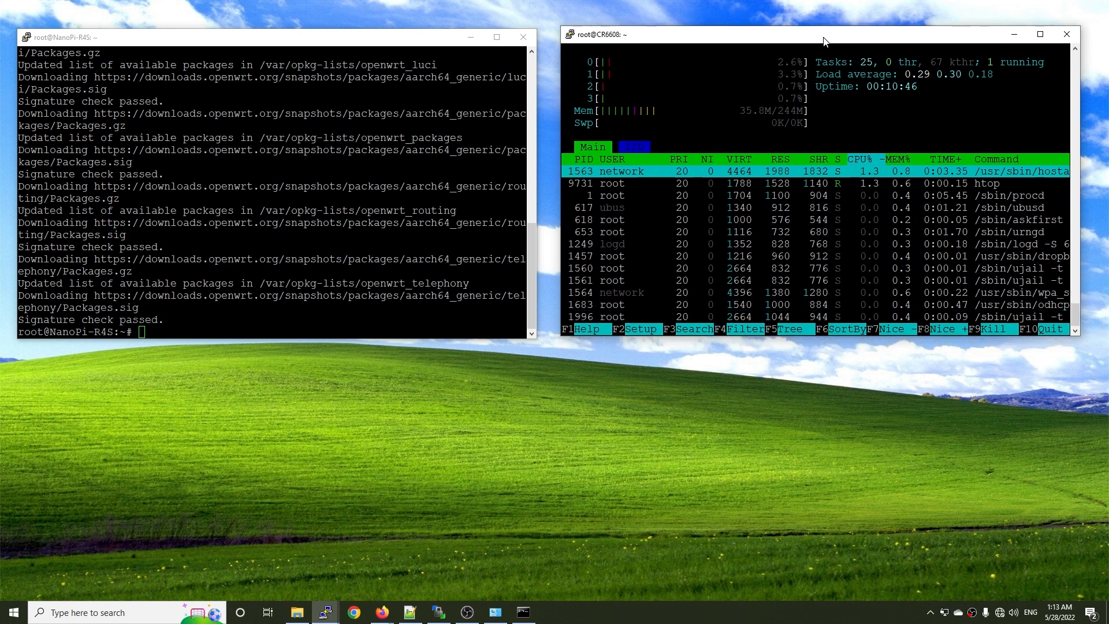
Open another SSH session to 192.168.5.1, log in as root with the account password, and run top.
{"action": "right_click", "coordinate": [325, 612]}
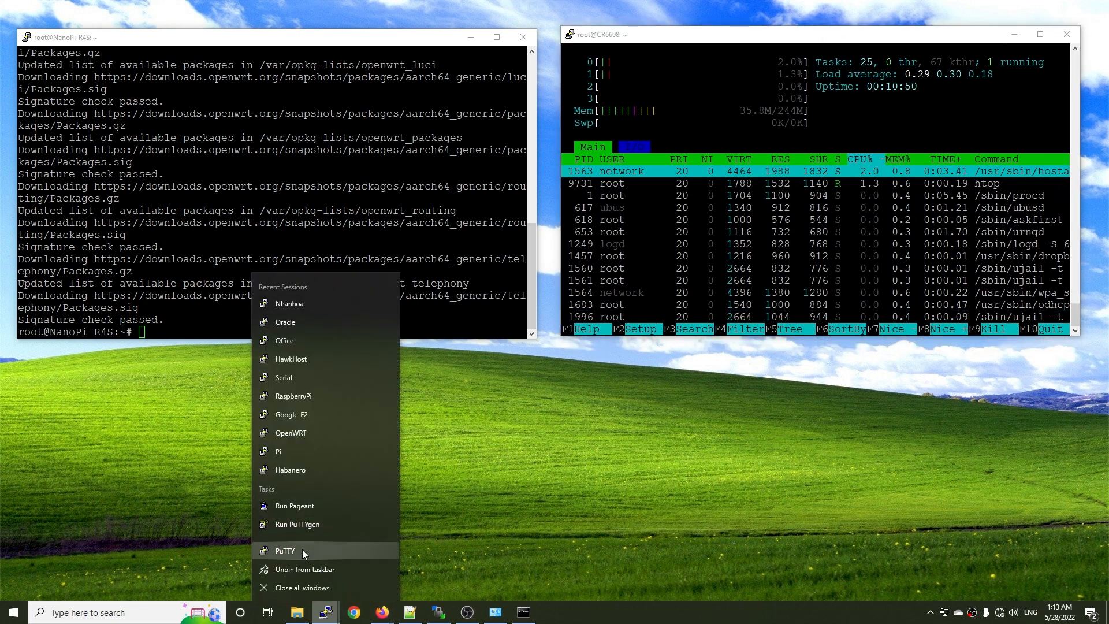
{"action": "left_click", "coordinate": [303, 550]}
{"action": "type", "text": "192."}
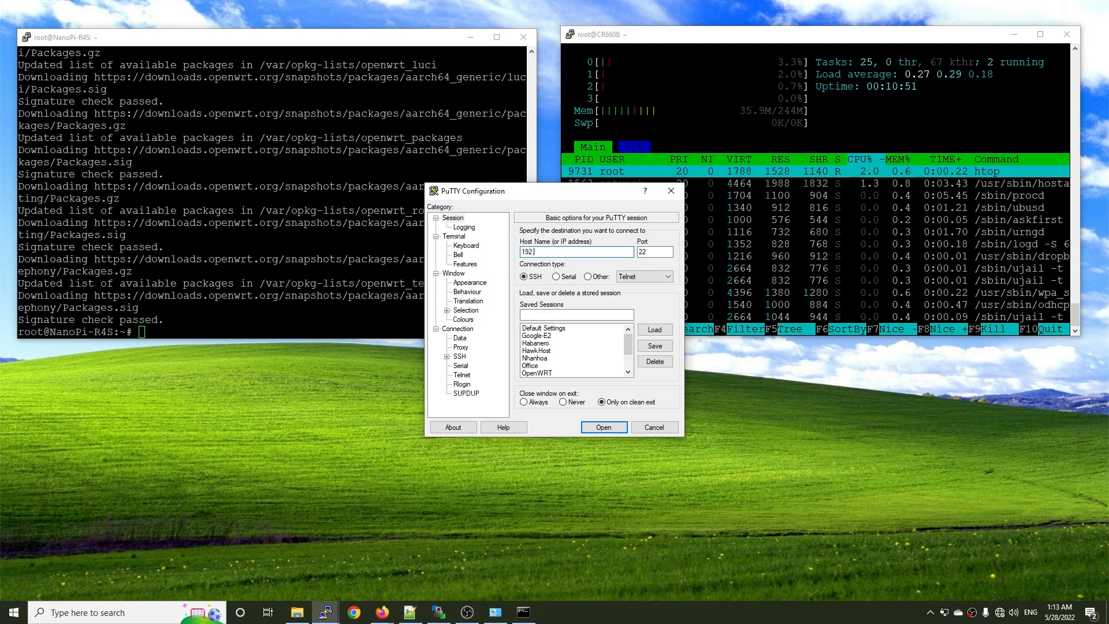
{"action": "type", "text": "168.5."}
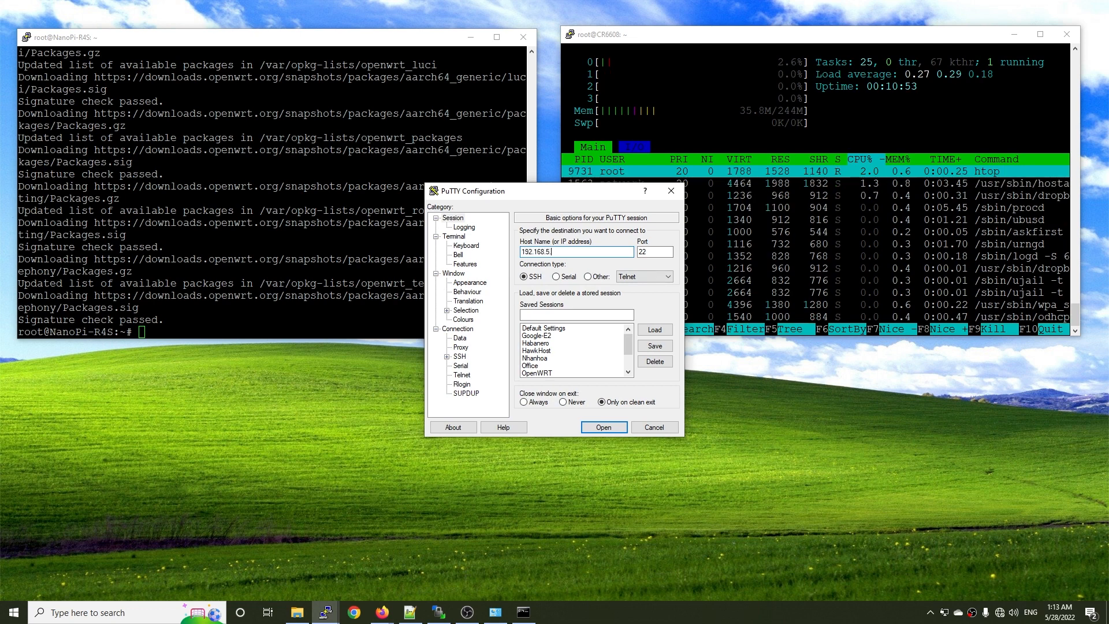
{"action": "type", "text": "1"}
{"action": "key", "text": "Return"}
{"action": "type", "text": "root"}
{"action": "key", "text": "Return"}
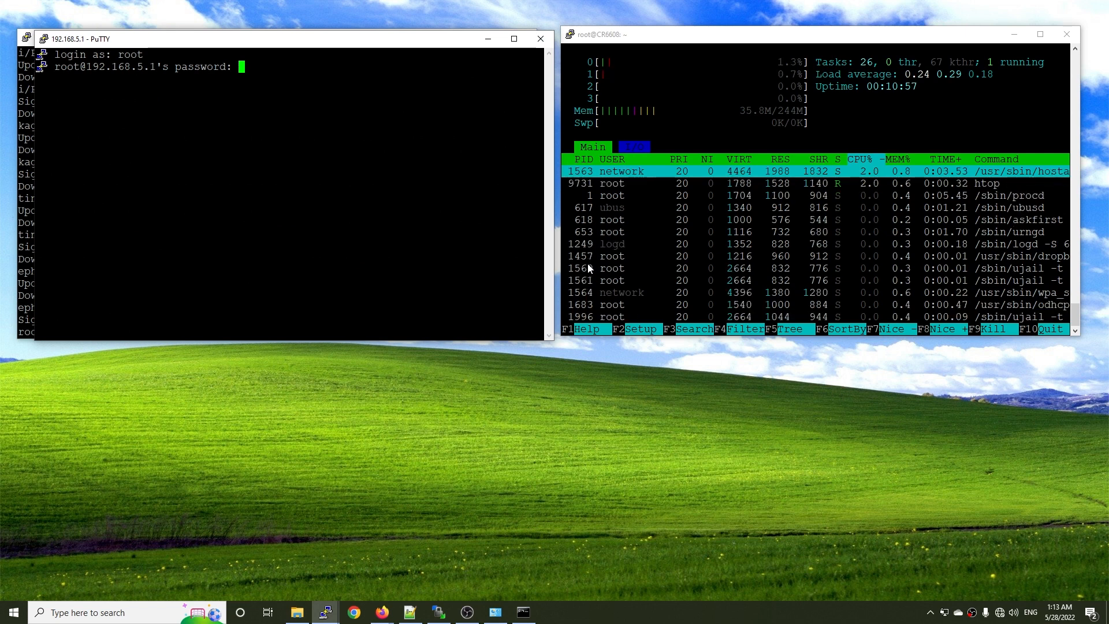
{"action": "key", "text": "Return"}
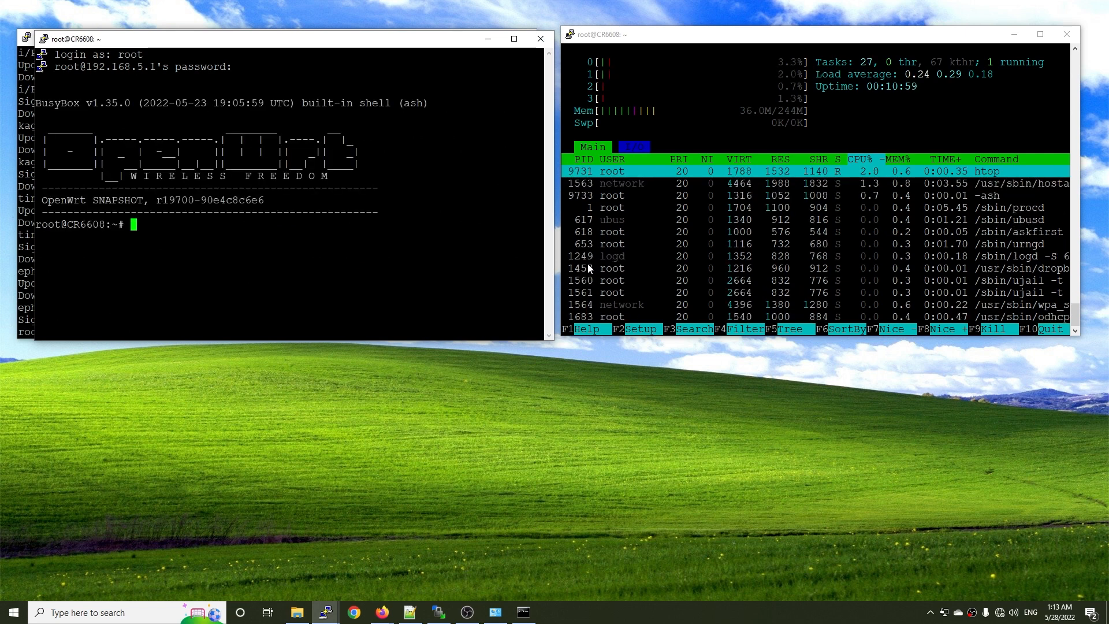
{"action": "type", "text": "top"}
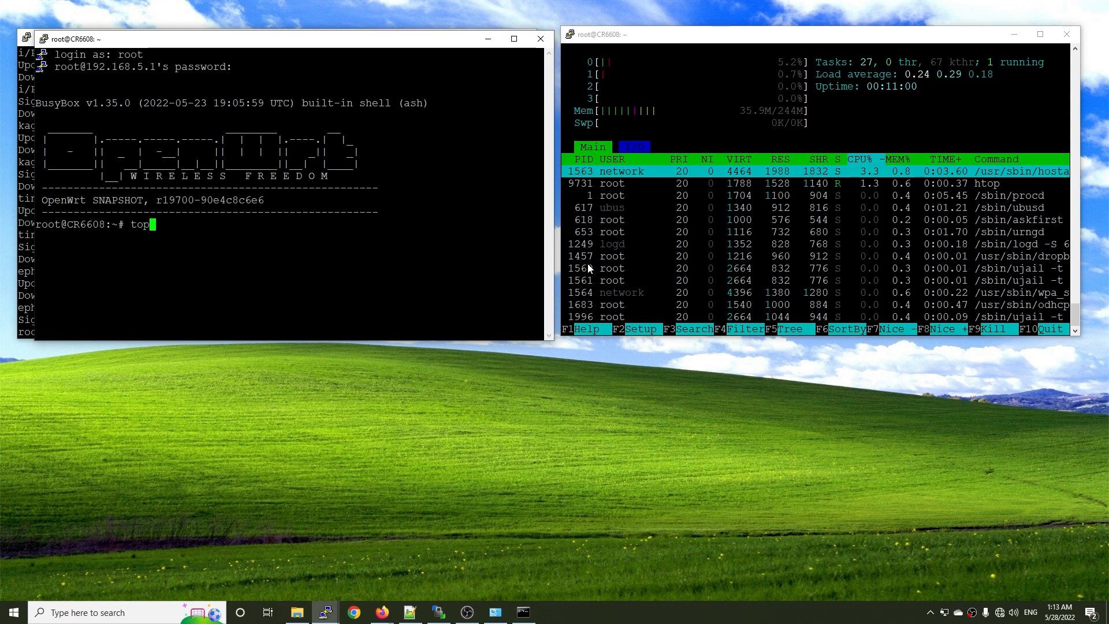
{"action": "key", "text": "Return"}
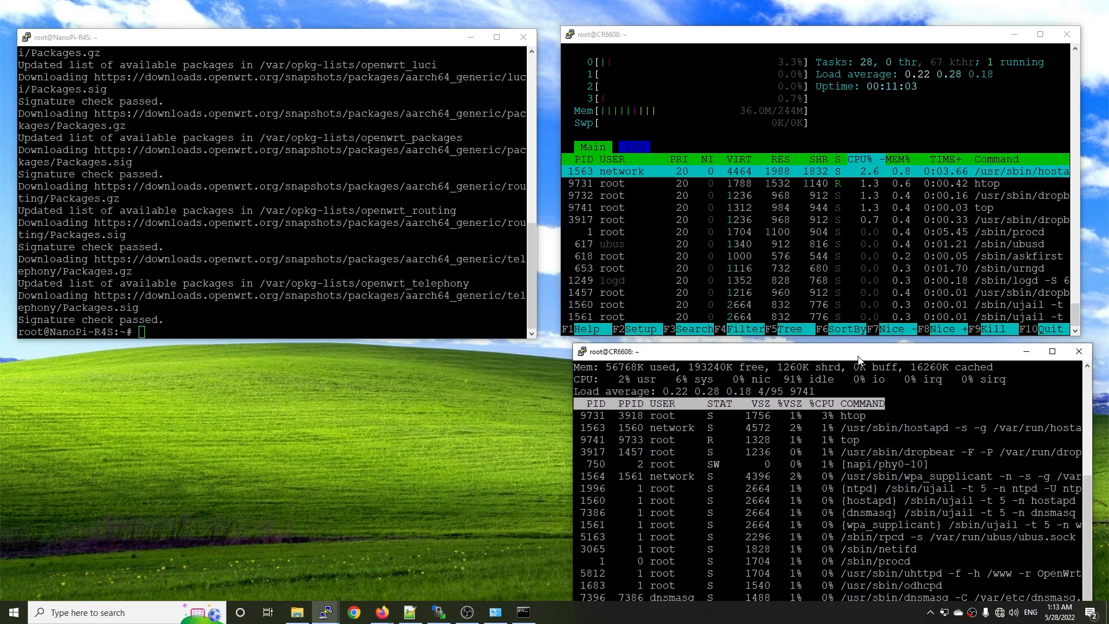
Clear the NanoPi-R4S terminal and install iperf3 with opkg.
{"action": "type", "text": "clear"}
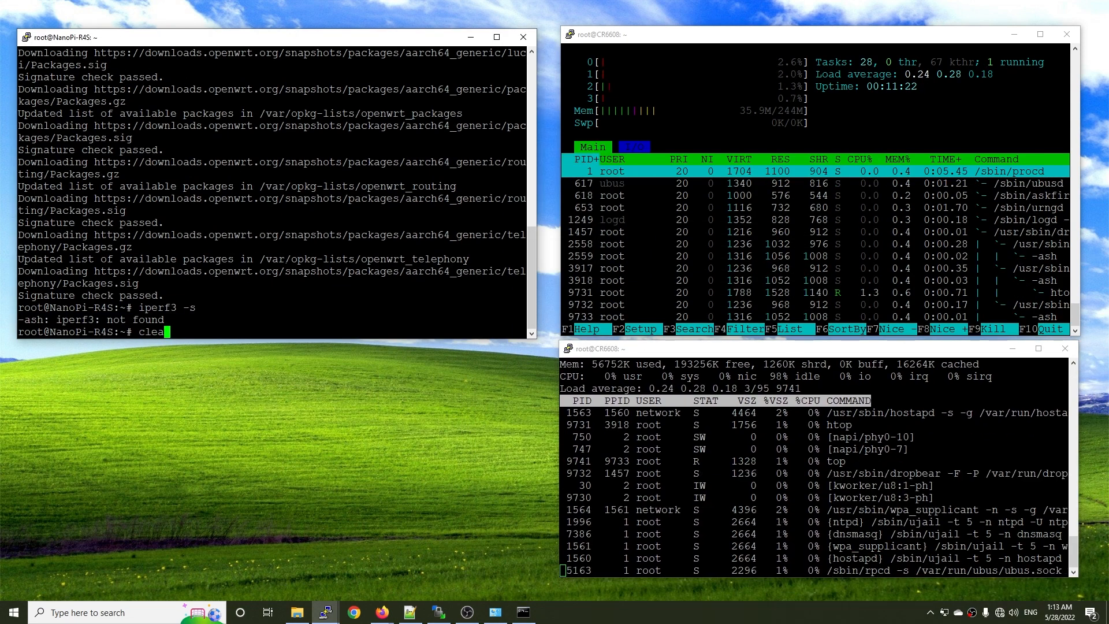
{"action": "key", "text": "Return"}
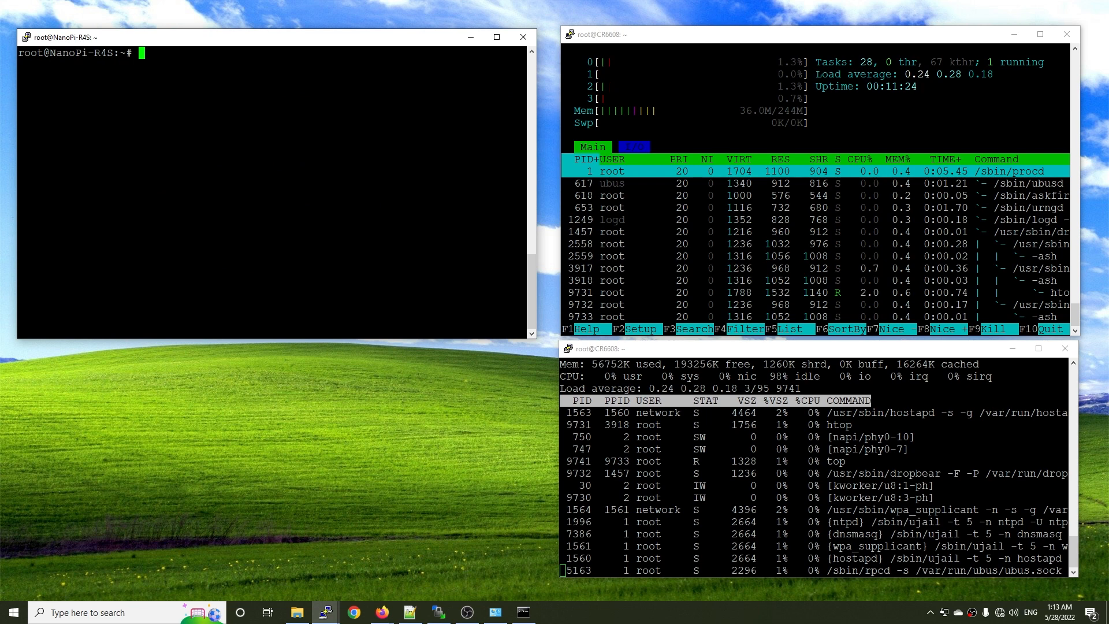
{"action": "type", "text": "opkg i"}
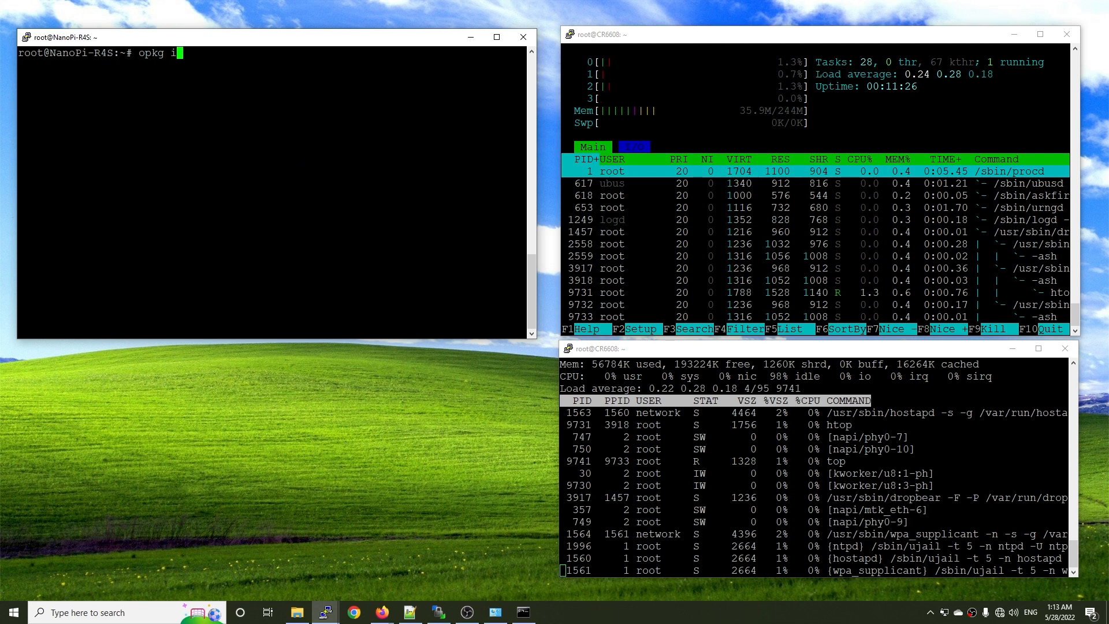
{"action": "type", "text": "nstall iperf3"}
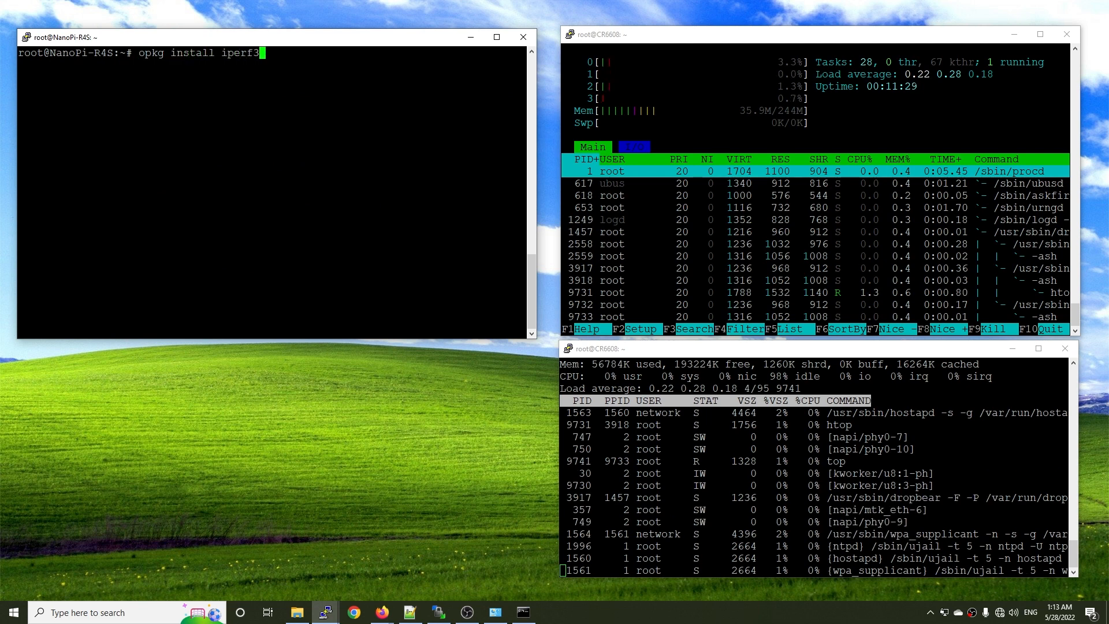
{"action": "key", "text": "Return"}
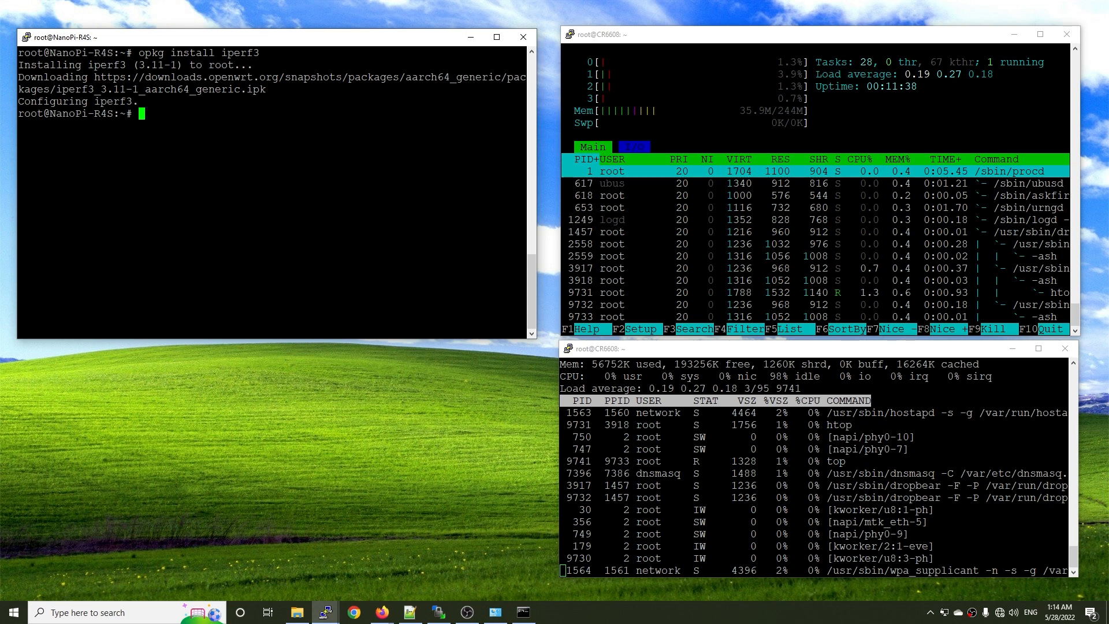
Start iperf3 in server mode on the NanoPi-R4S and minimize its terminal window.
{"action": "type", "text": "iperf3 -s"}
{"action": "key", "text": "Return"}
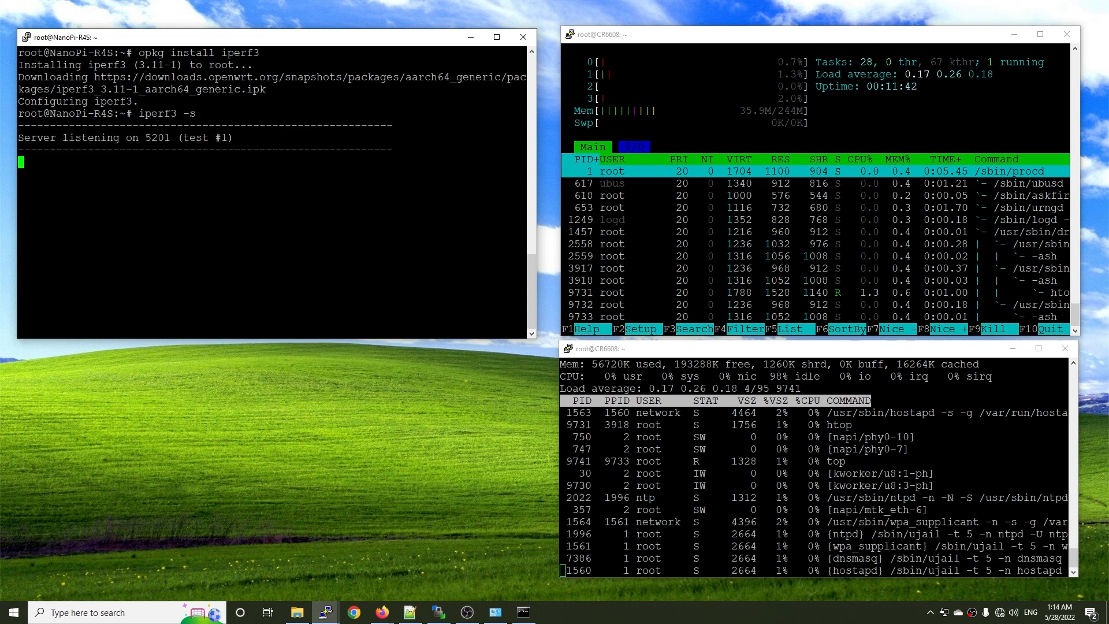
{"action": "left_click", "coordinate": [471, 37]}
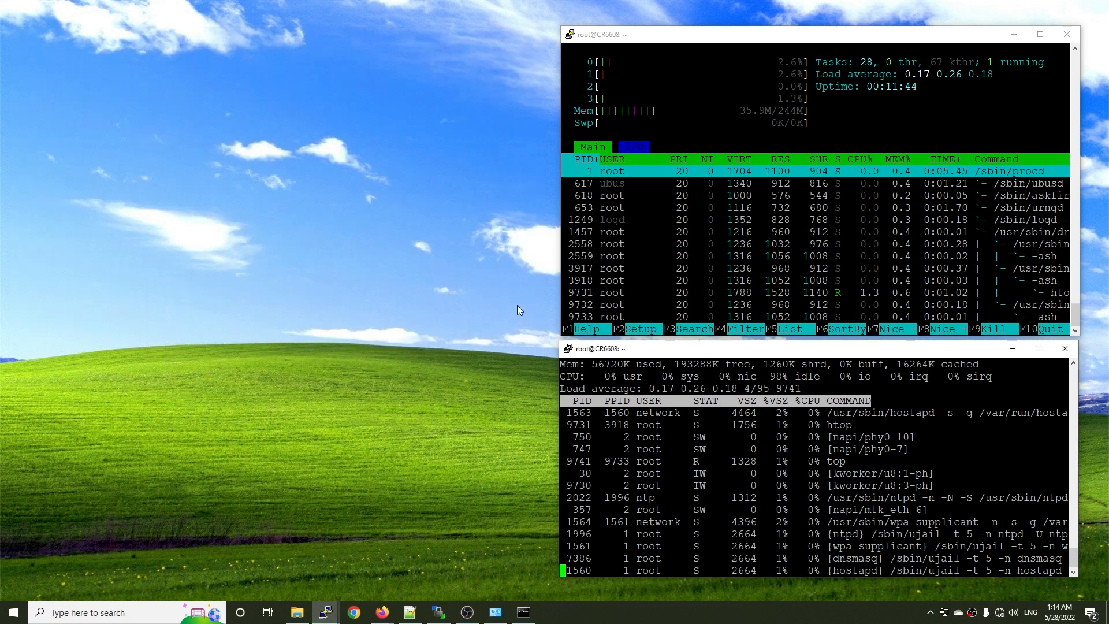
Switch to LuCI in Firefox, review the CR6608's packet steering and firewall flow offloading settings, and minimize the browser.
{"action": "left_click", "coordinate": [382, 613]}
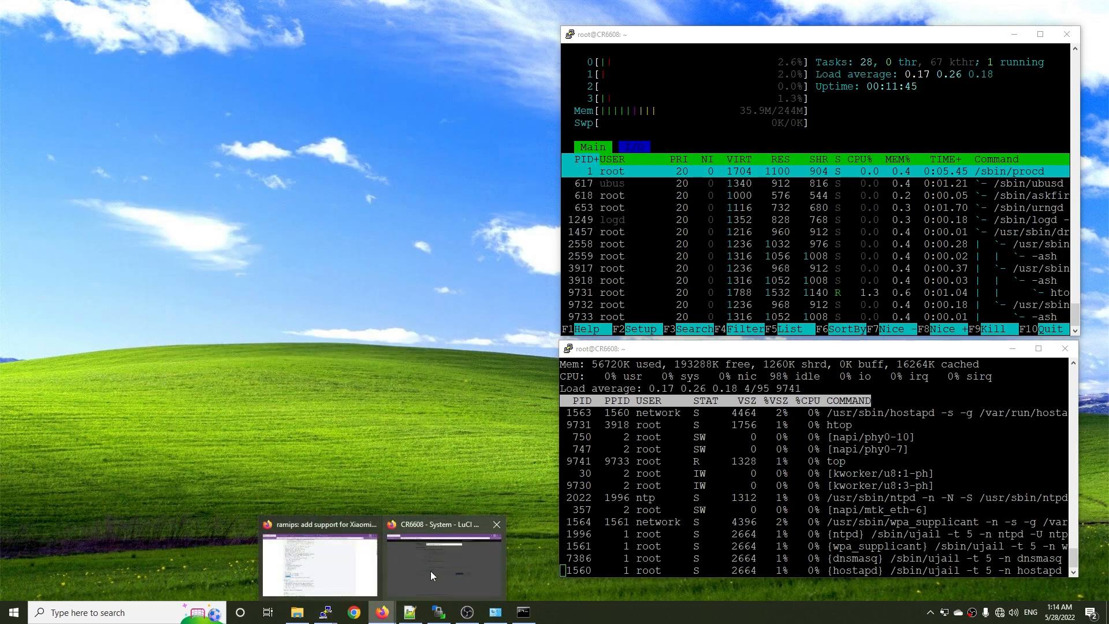
{"action": "left_click", "coordinate": [443, 573]}
{"action": "mouse_move", "coordinate": [442, 60]}
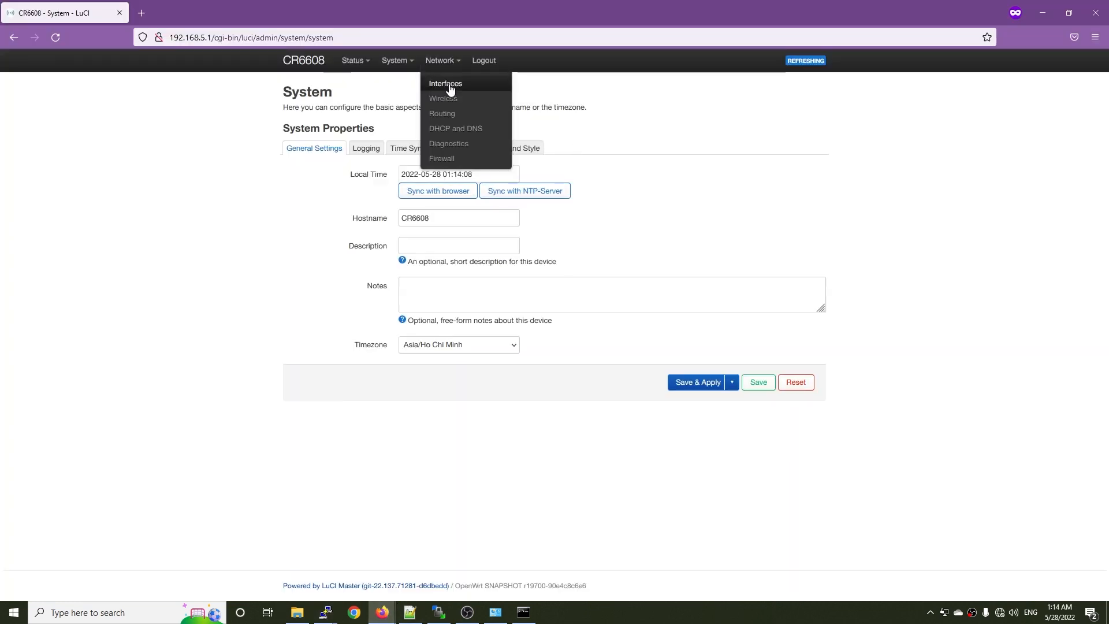
{"action": "left_click", "coordinate": [428, 85]}
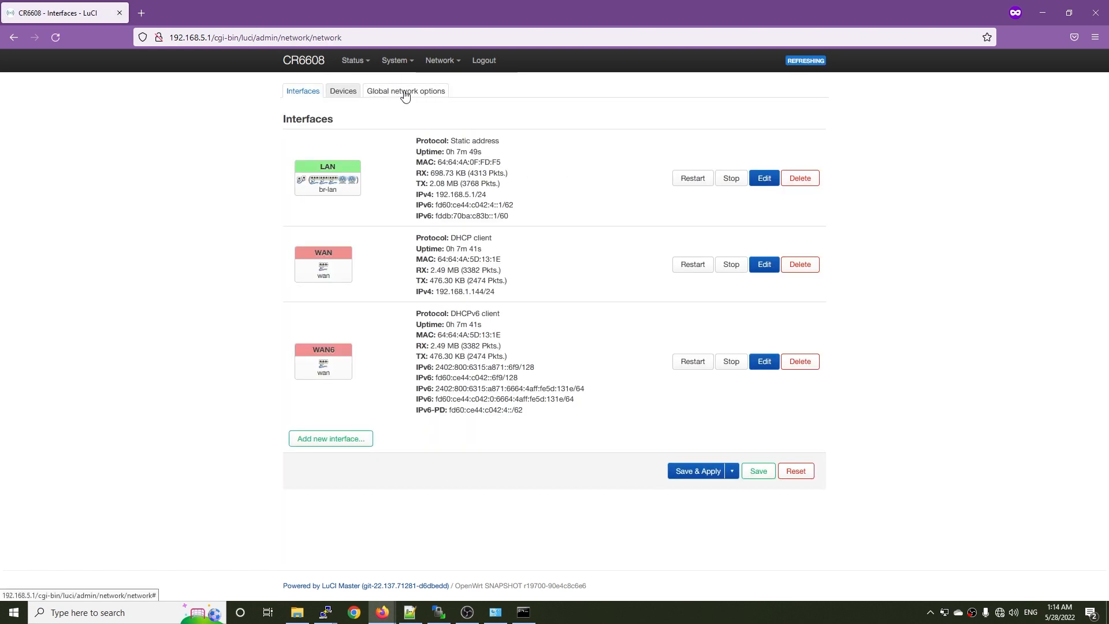
{"action": "left_click", "coordinate": [393, 91]}
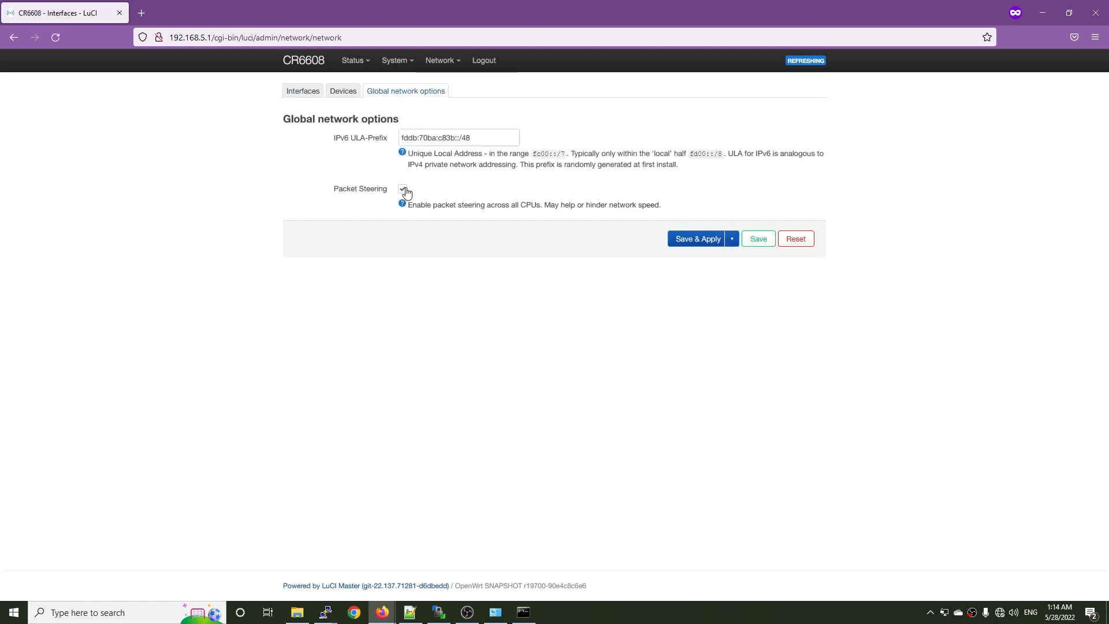
{"action": "left_click", "coordinate": [303, 91]}
{"action": "mouse_move", "coordinate": [440, 60]}
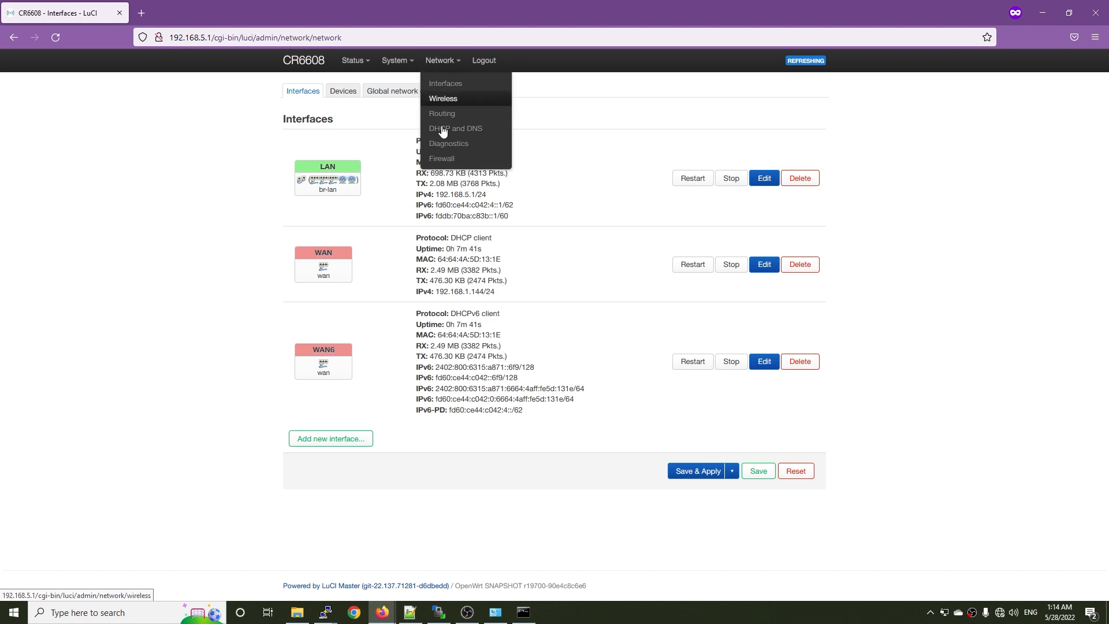
{"action": "left_click", "coordinate": [442, 158]}
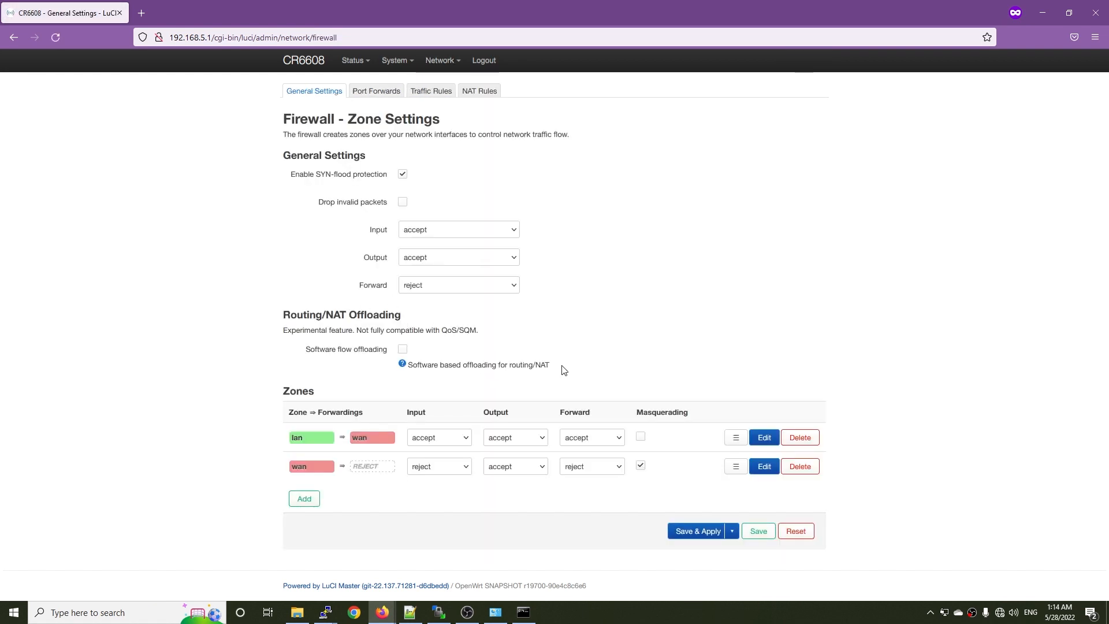
{"action": "left_click", "coordinate": [1042, 13]}
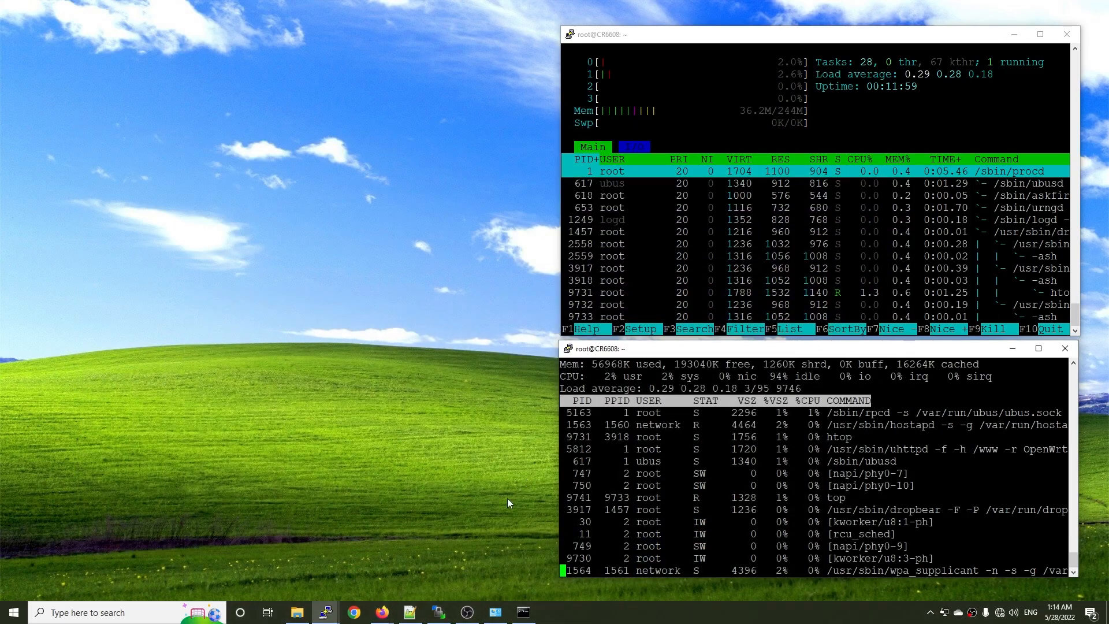
Bring up the Command Prompt window, narrow it and place it beside the CR6608 terminals.
{"action": "left_click", "coordinate": [523, 612]}
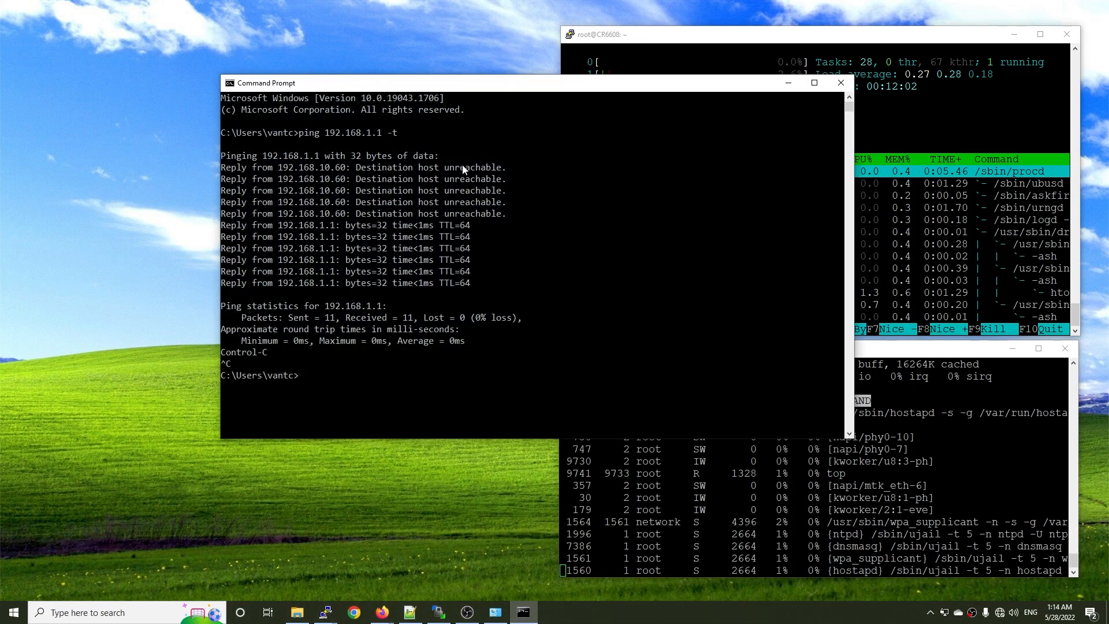
{"action": "left_click_drag", "start_coordinate": [512, 91], "coordinate": [295, 66]}
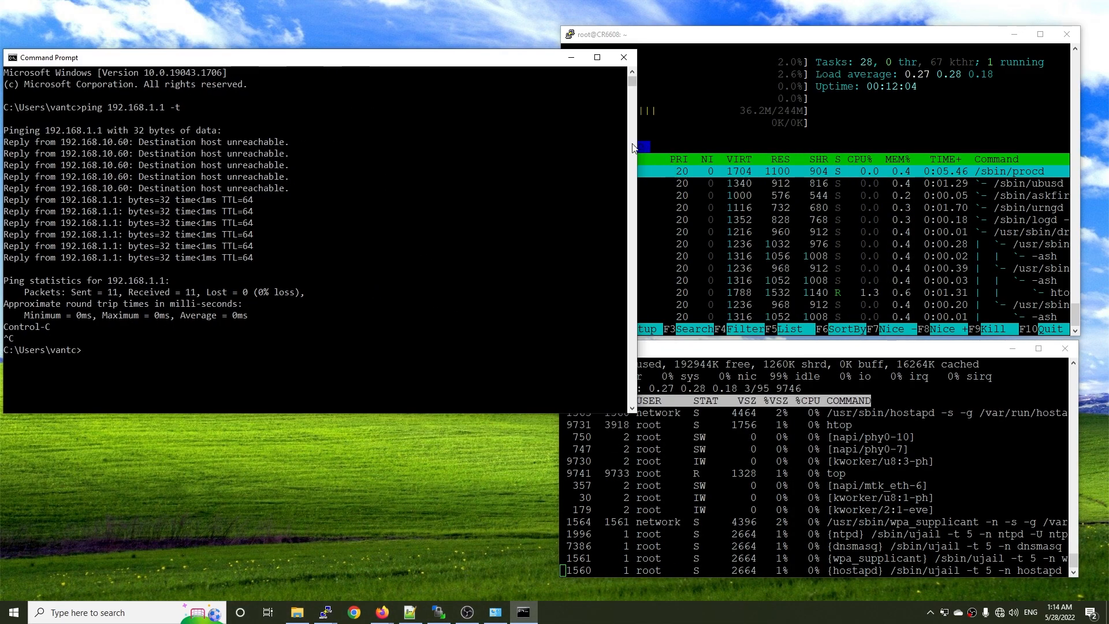
{"action": "left_click_drag", "start_coordinate": [639, 143], "coordinate": [498, 143]}
{"action": "left_click_drag", "start_coordinate": [363, 65], "coordinate": [418, 51]}
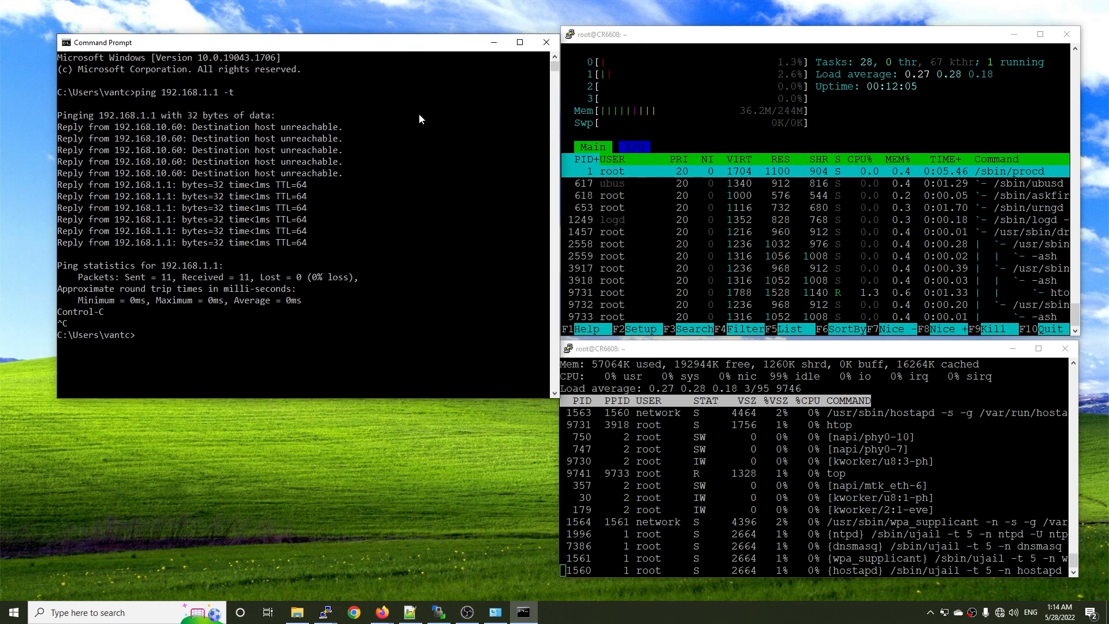
Change the Command Prompt's working directory to C:\iperf-3.1.3-win64.
{"action": "type", "text": "cd C:\\iperf-3.1.3-win64"}
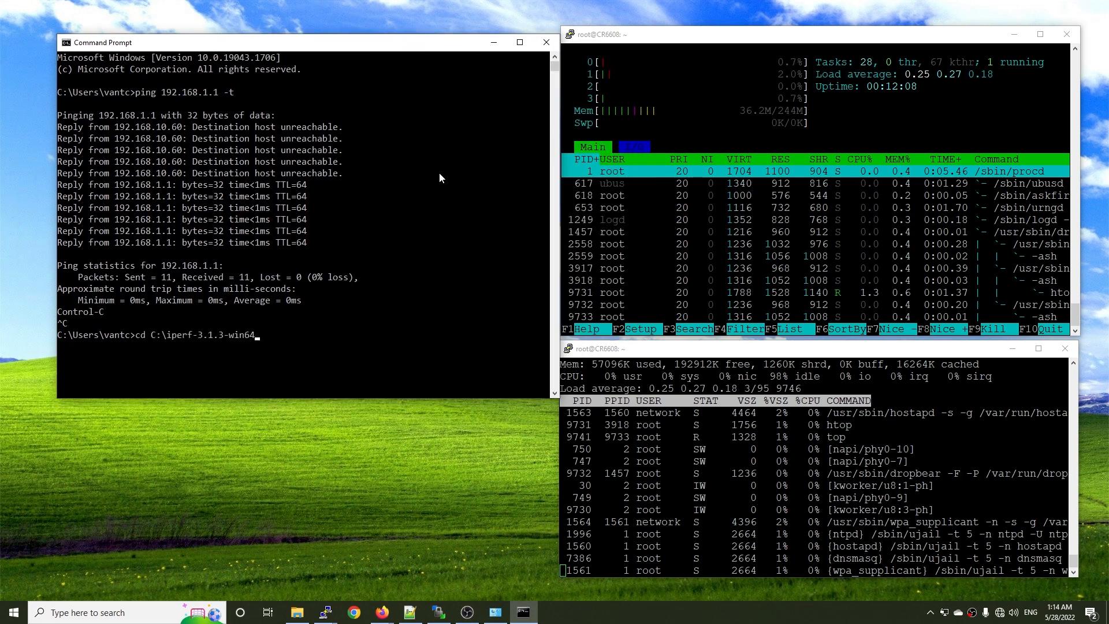
{"action": "key", "text": "Return"}
Enter iperf3 -c 192.168.1.1 -t20 in Command Prompt, check the router's interface addresses in LuCI, and run the test.
{"action": "type", "text": "iperf3 -c "}
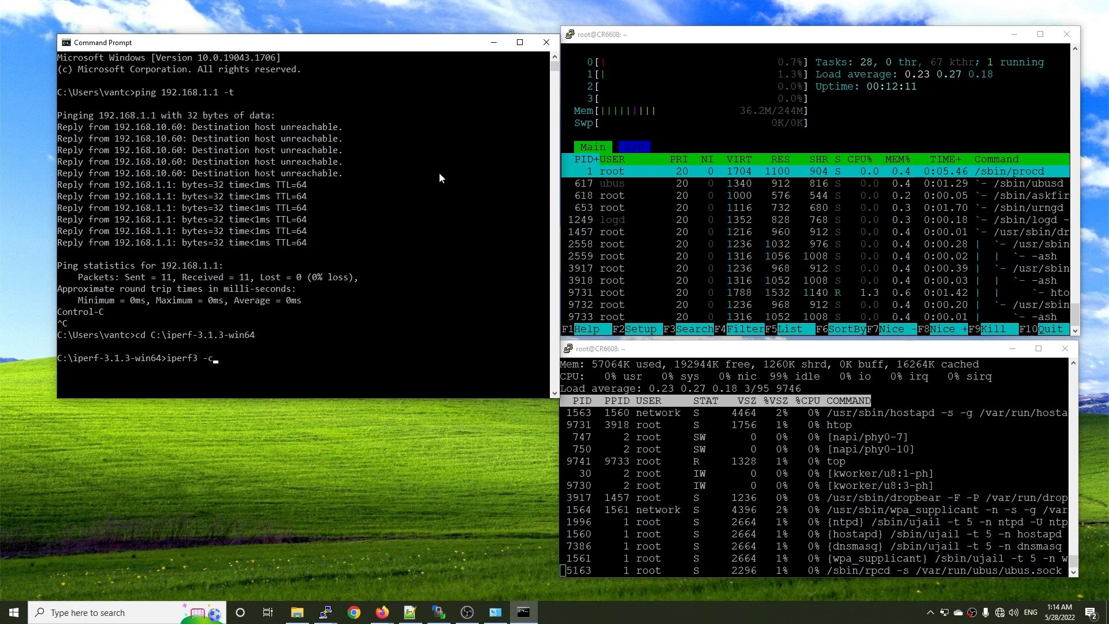
{"action": "type", "text": "192.168.1.1 -t2"}
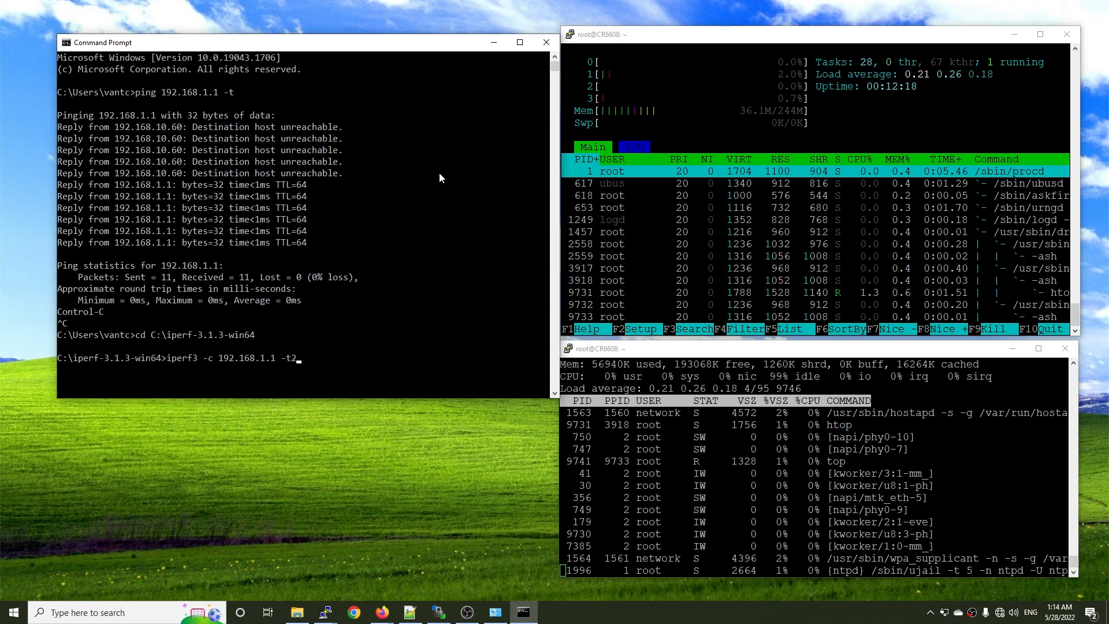
{"action": "type", "text": "0"}
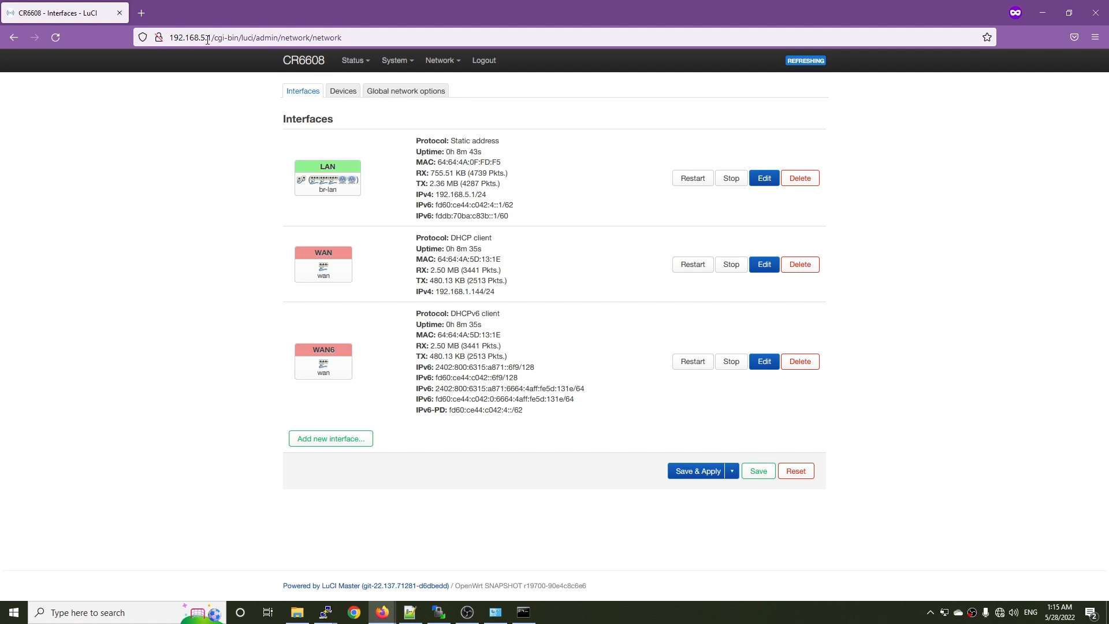
{"action": "left_click_drag", "start_coordinate": [211, 39], "coordinate": [169, 38]}
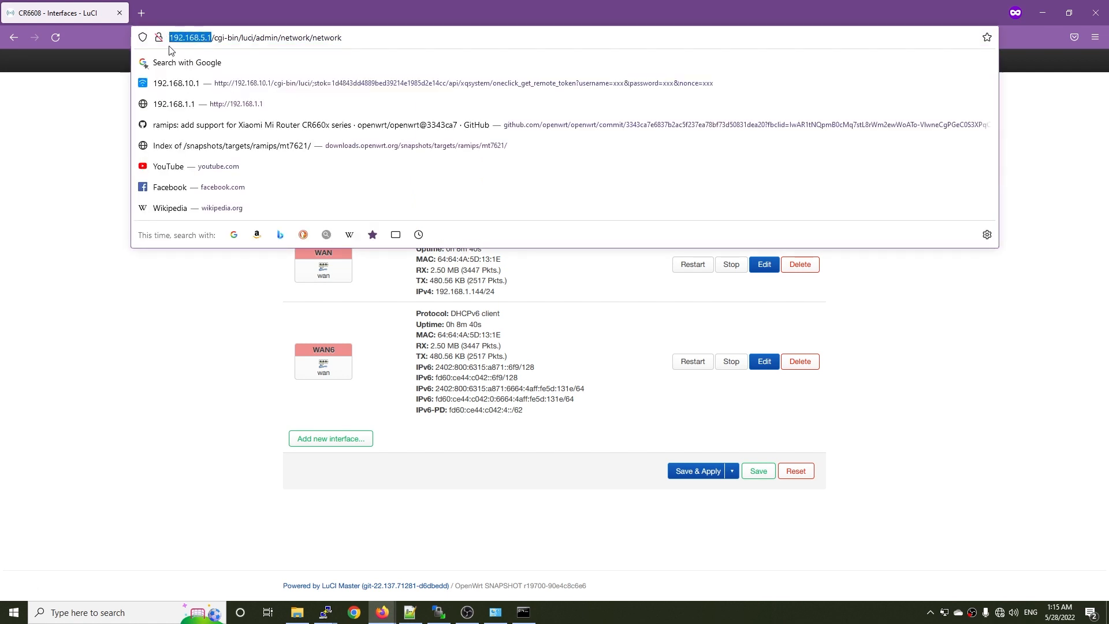
{"action": "left_click", "coordinate": [170, 381]}
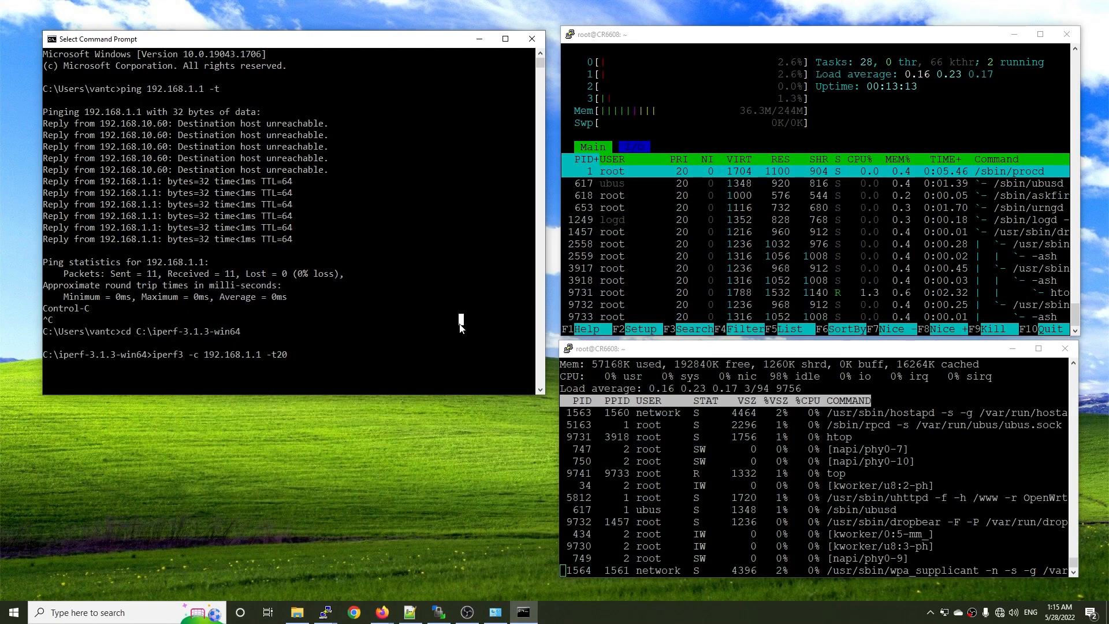
{"action": "key", "text": "Return"}
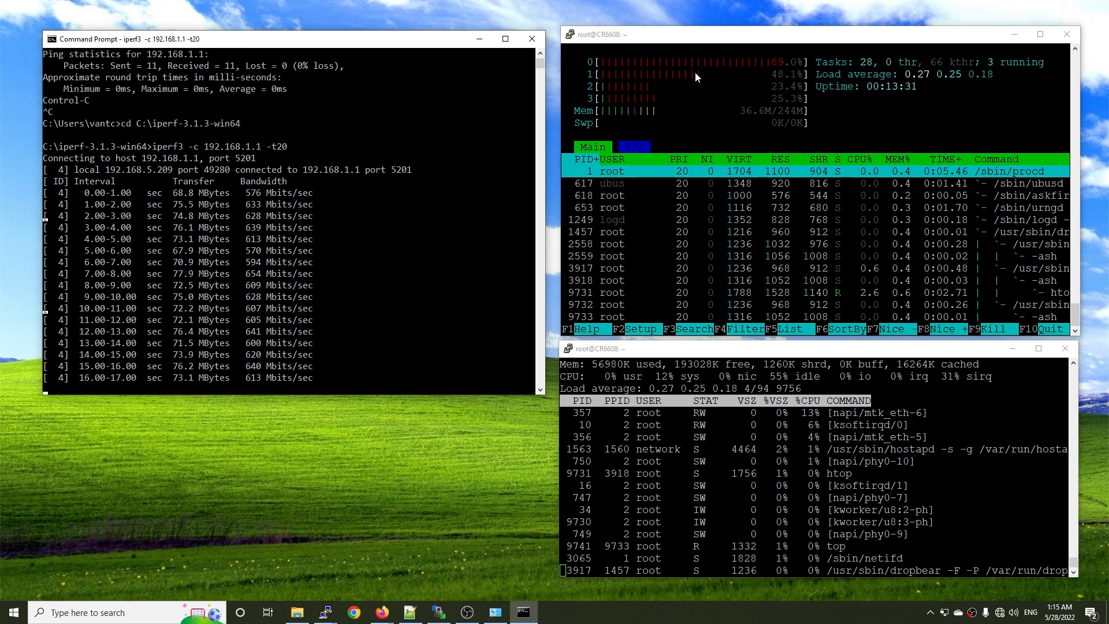
Rerun the iperf3 client test to 192.168.1.1 with the duration set to 40 seconds.
{"action": "left_click", "coordinate": [786, 350]}
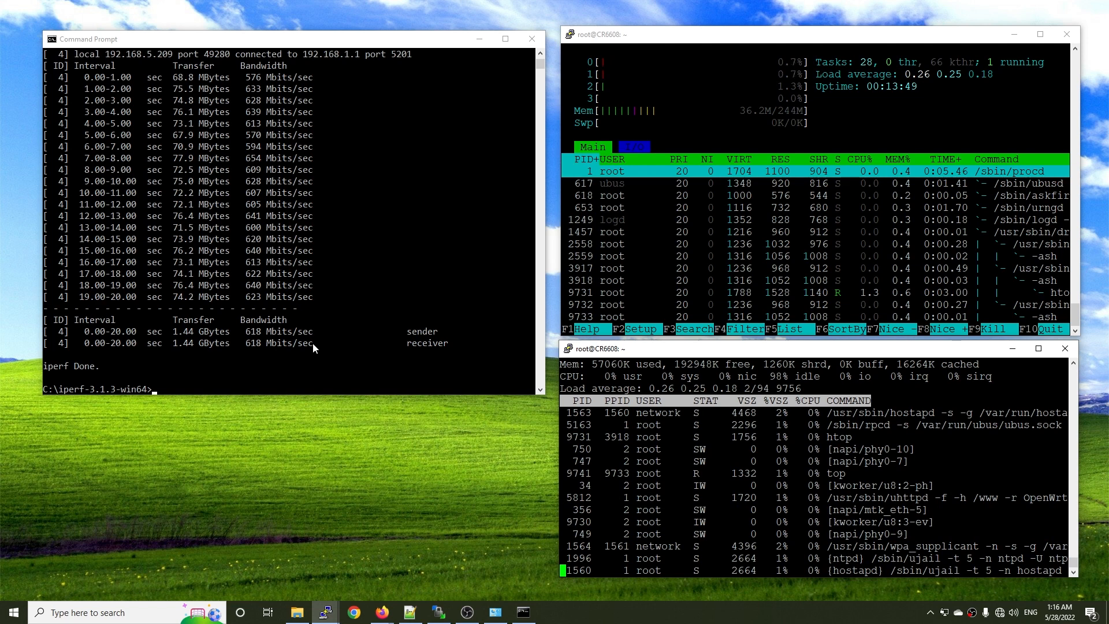
{"action": "left_click", "coordinate": [362, 351]}
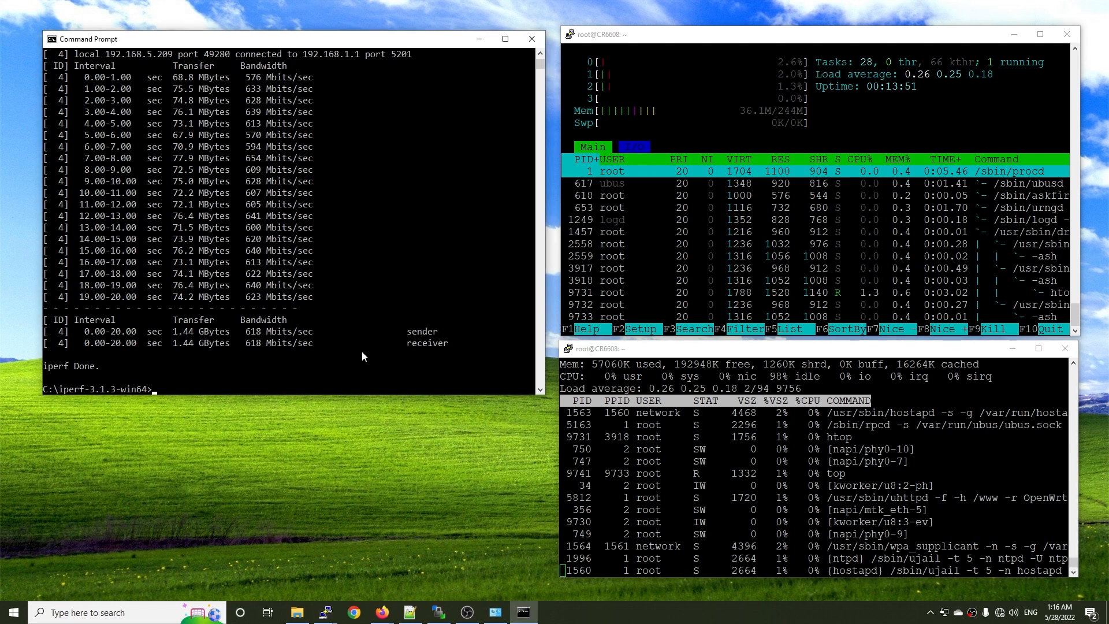
{"action": "key", "text": "Up"}
{"action": "key", "text": "BackSpace"}
{"action": "key", "text": "BackSpace"}
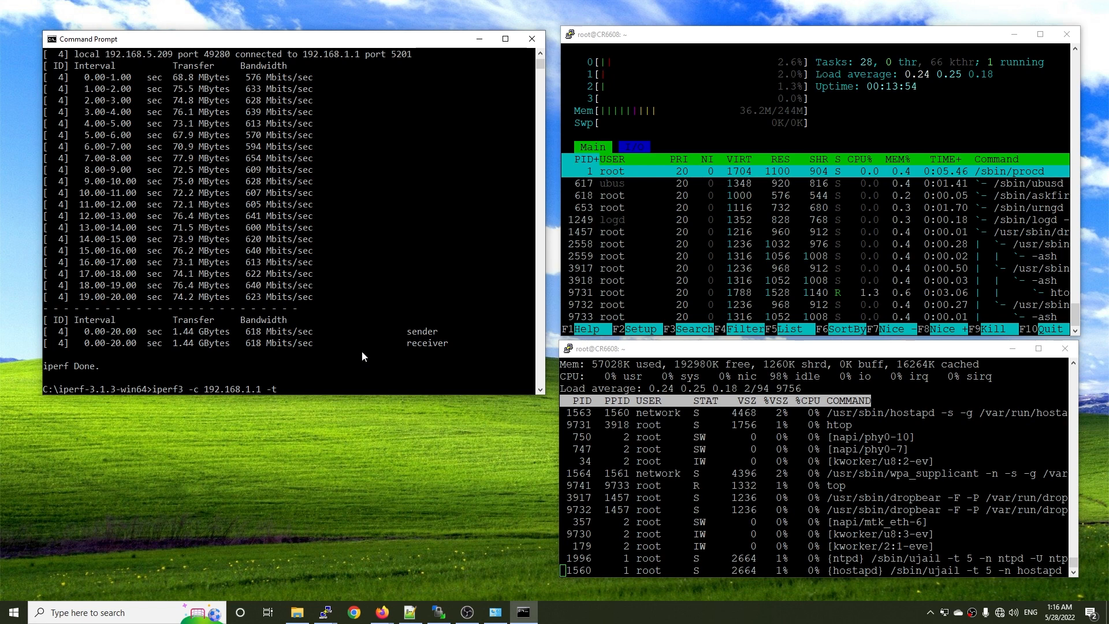
{"action": "type", "text": "40"}
{"action": "key", "text": "Return"}
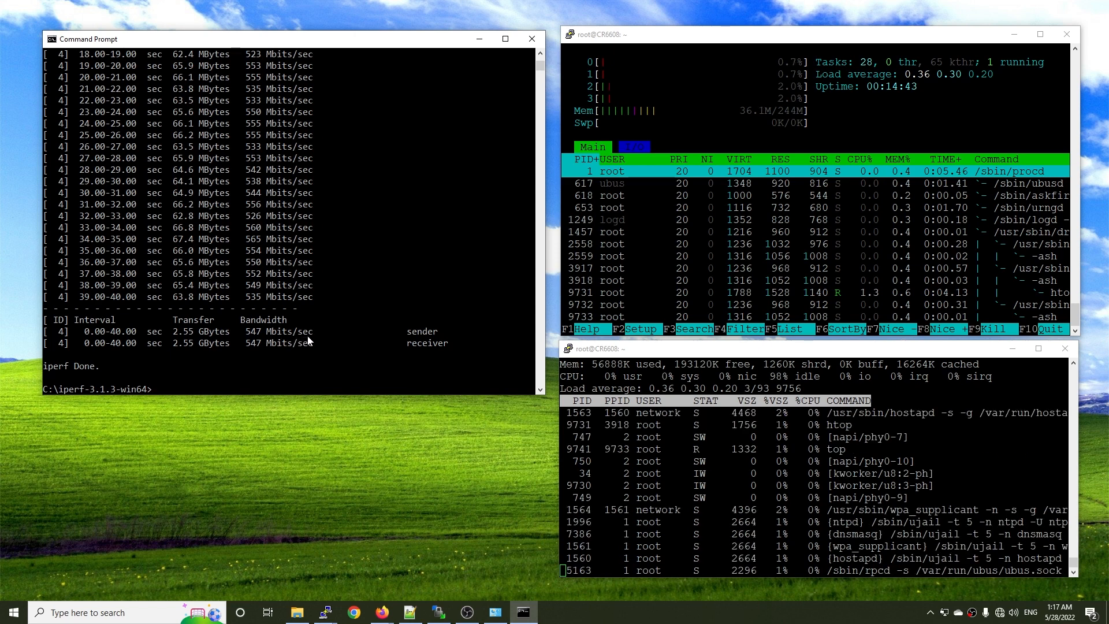
Switch to LuCI in Firefox, enable software flow offloading in the CR6608's firewall settings, and save and apply the change.
{"action": "mouse_move", "coordinate": [381, 612]}
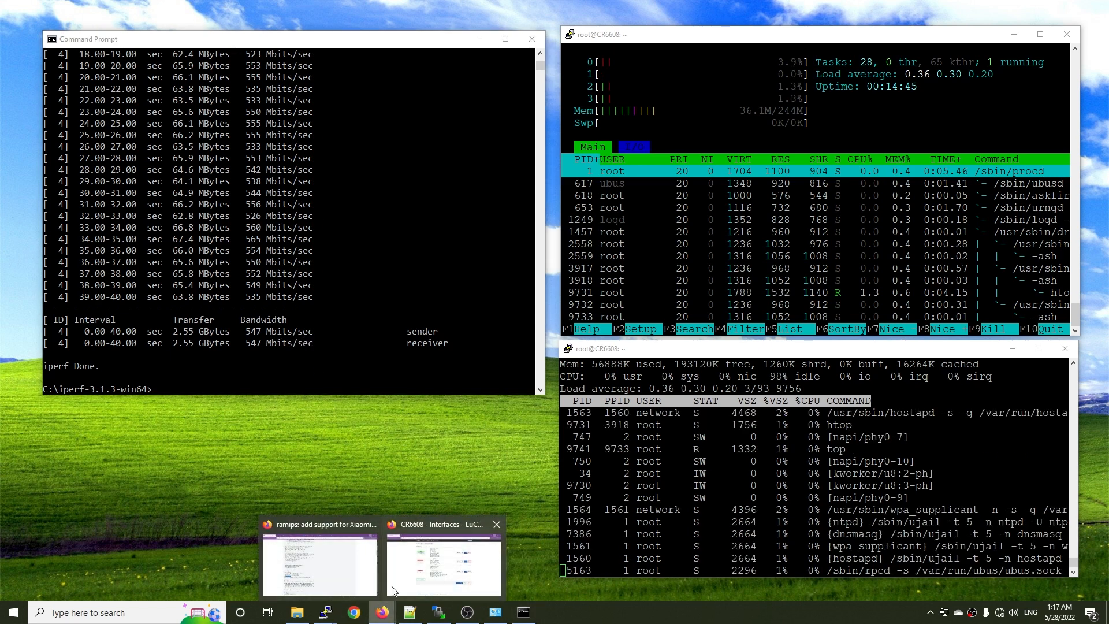
{"action": "left_click", "coordinate": [445, 558]}
{"action": "mouse_move", "coordinate": [440, 60]}
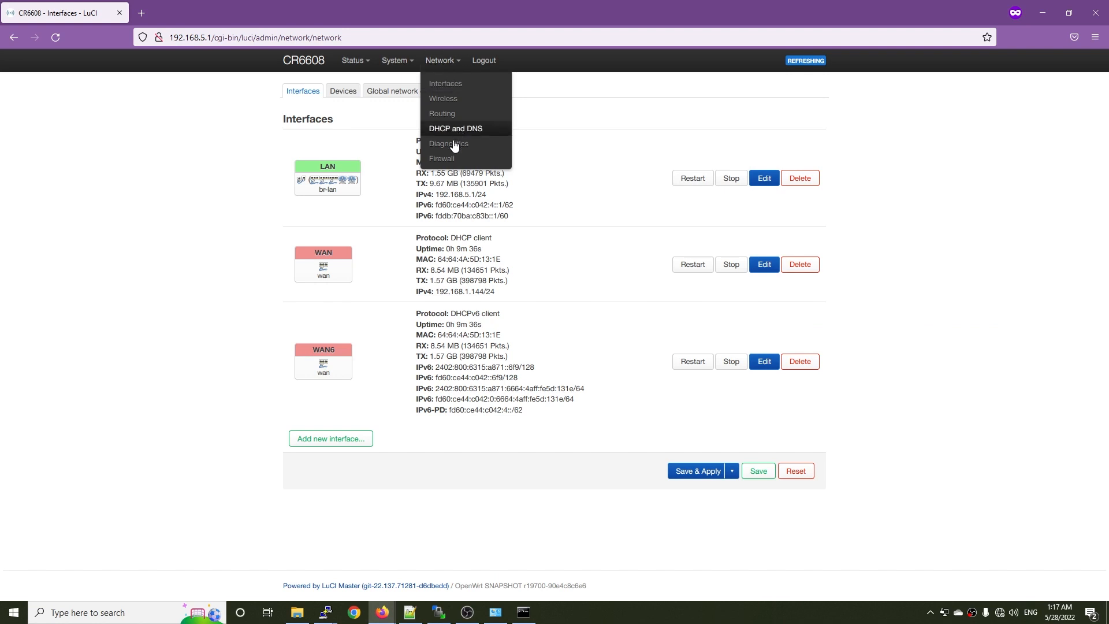
{"action": "left_click", "coordinate": [443, 160]}
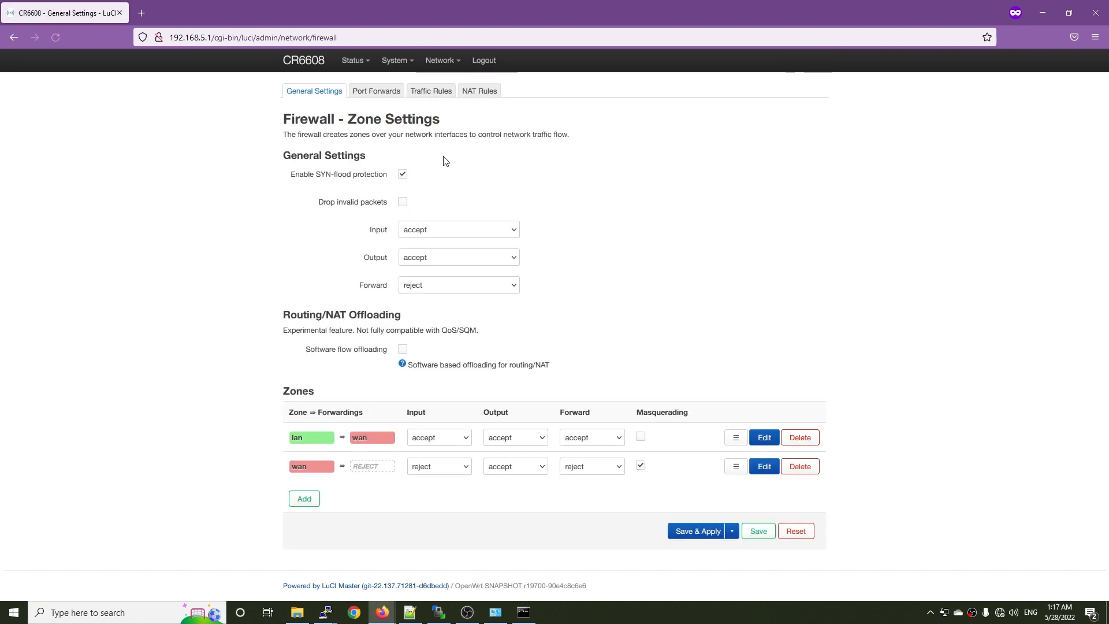
{"action": "left_click", "coordinate": [404, 349]}
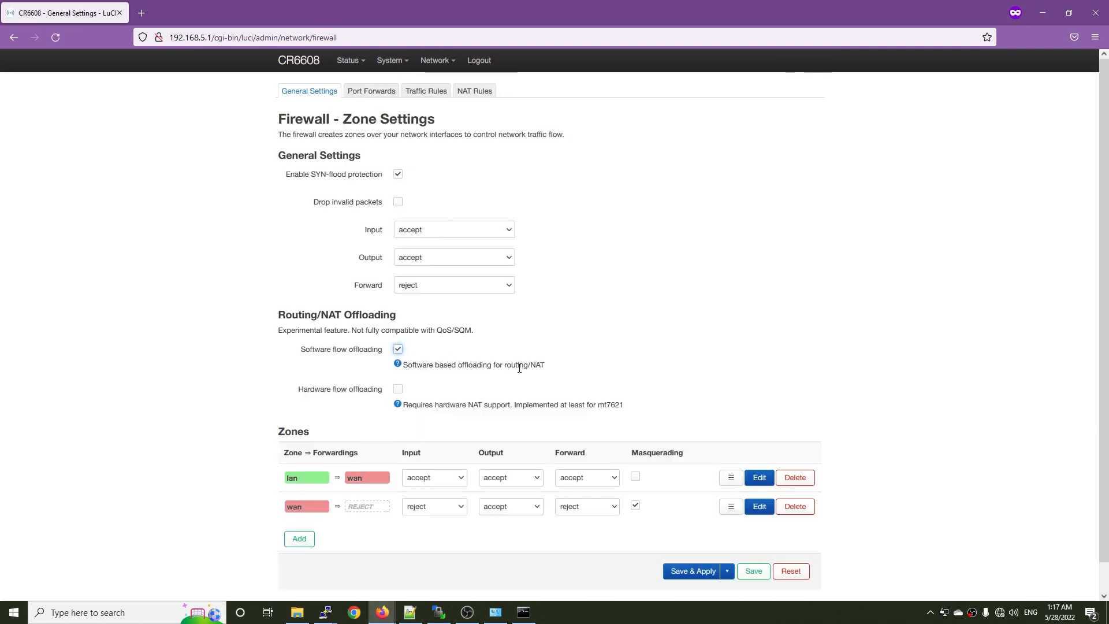
{"action": "left_click", "coordinate": [686, 572]}
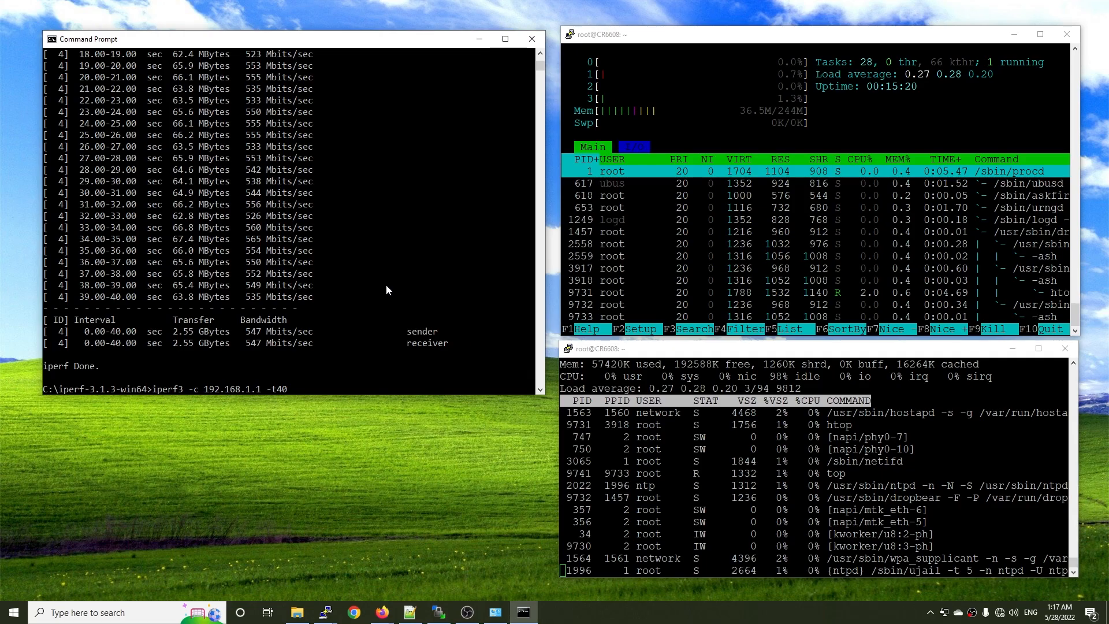
Repeat the iperf3 client test to 192.168.1.1 from Command Prompt with a duration of 20 seconds.
{"action": "type", "text": "20"}
{"action": "key", "text": "Return"}
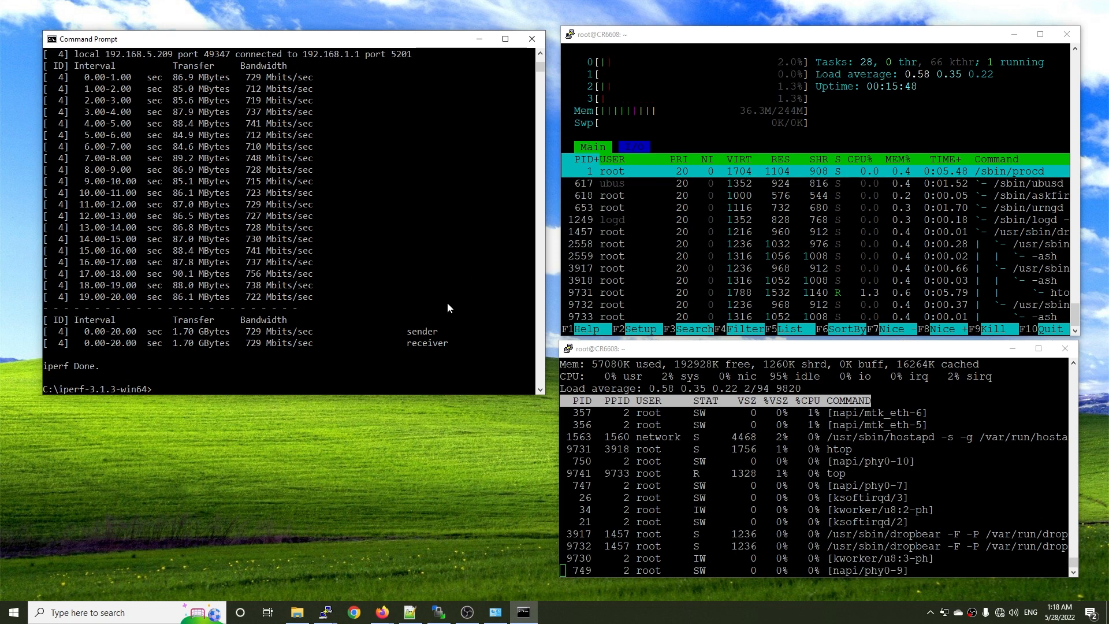
Switch to LuCI in Firefox, enable hardware flow offloading in the CR6608's firewall settings, and save and apply the change.
{"action": "mouse_move", "coordinate": [382, 611]}
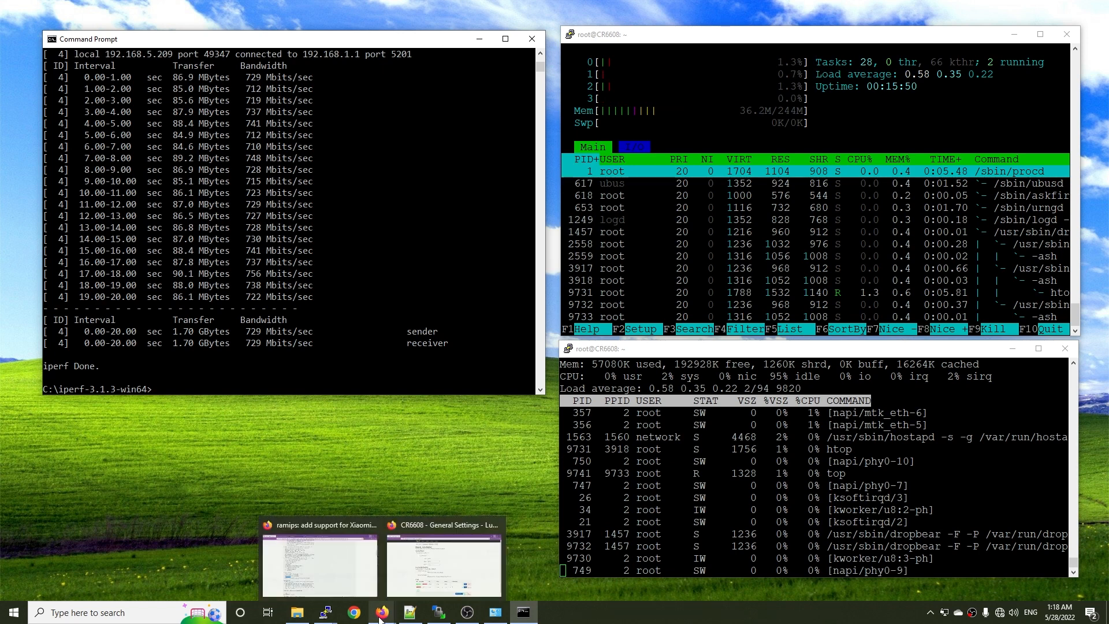
{"action": "left_click", "coordinate": [425, 580]}
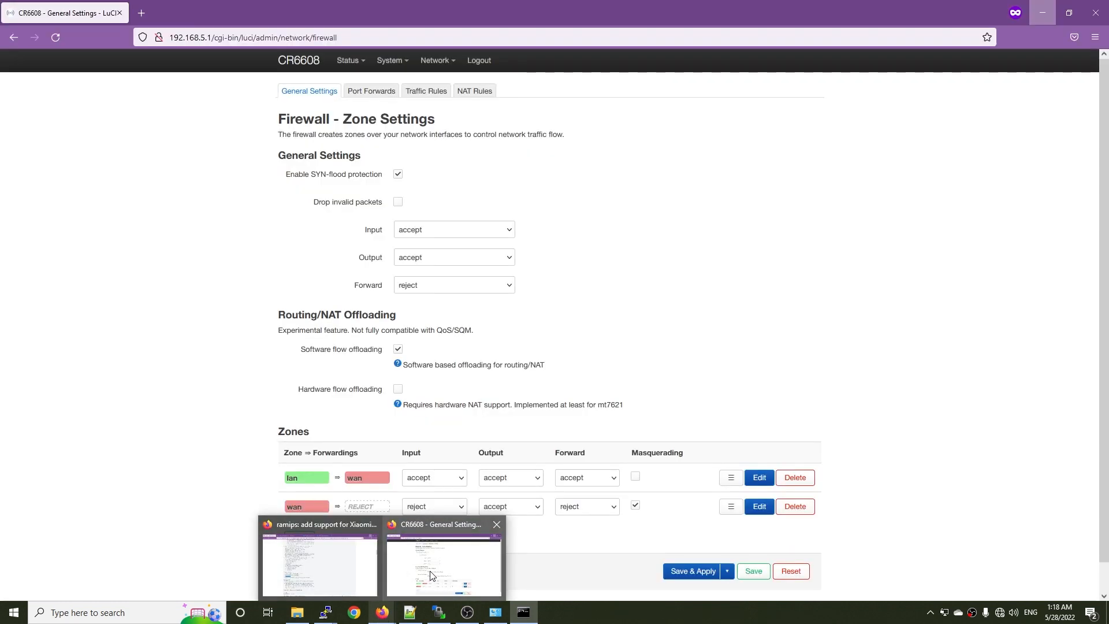
{"action": "left_click", "coordinate": [399, 391]}
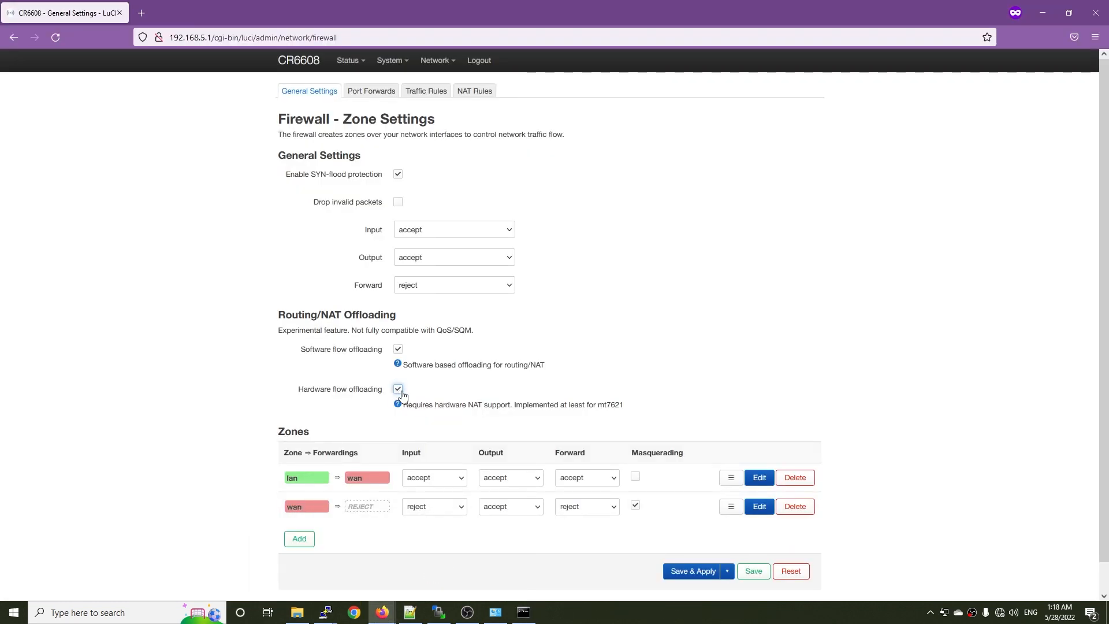
{"action": "left_click", "coordinate": [688, 572]}
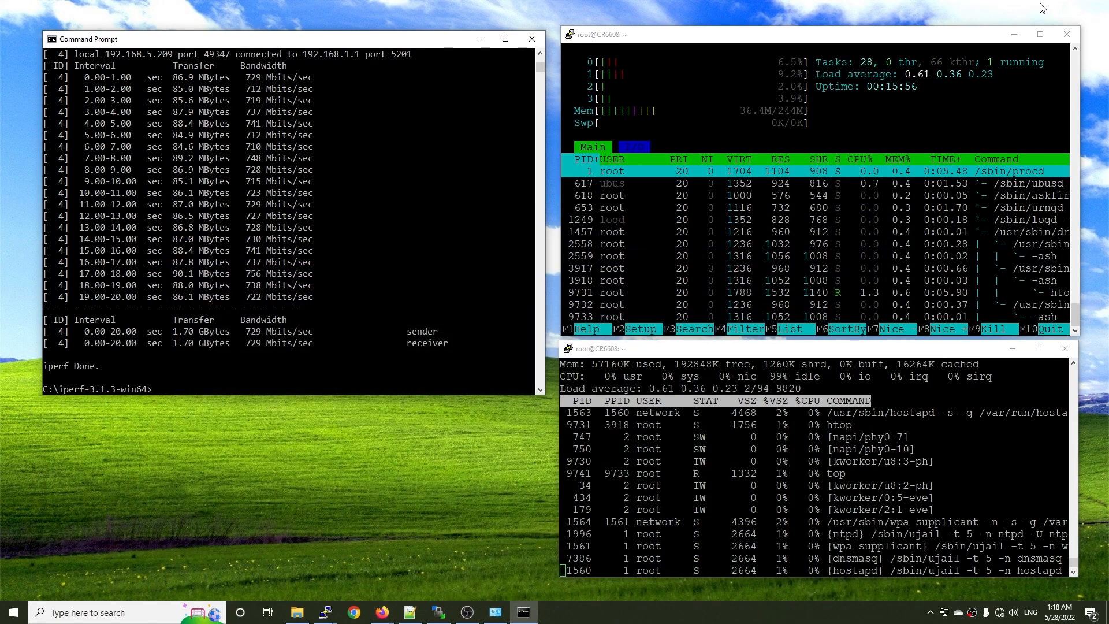
{"action": "left_click", "coordinate": [1042, 13]}
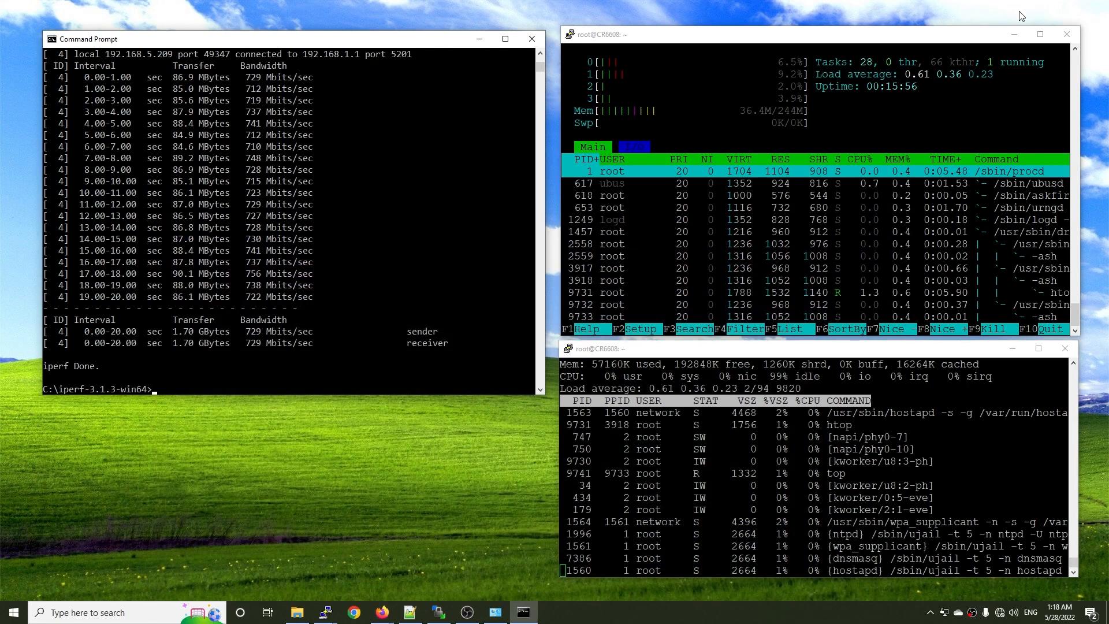
Run the 20-second iperf3 client test to 192.168.1.1 from Command Prompt with hardware flow offloading active.
{"action": "left_click", "coordinate": [400, 344]}
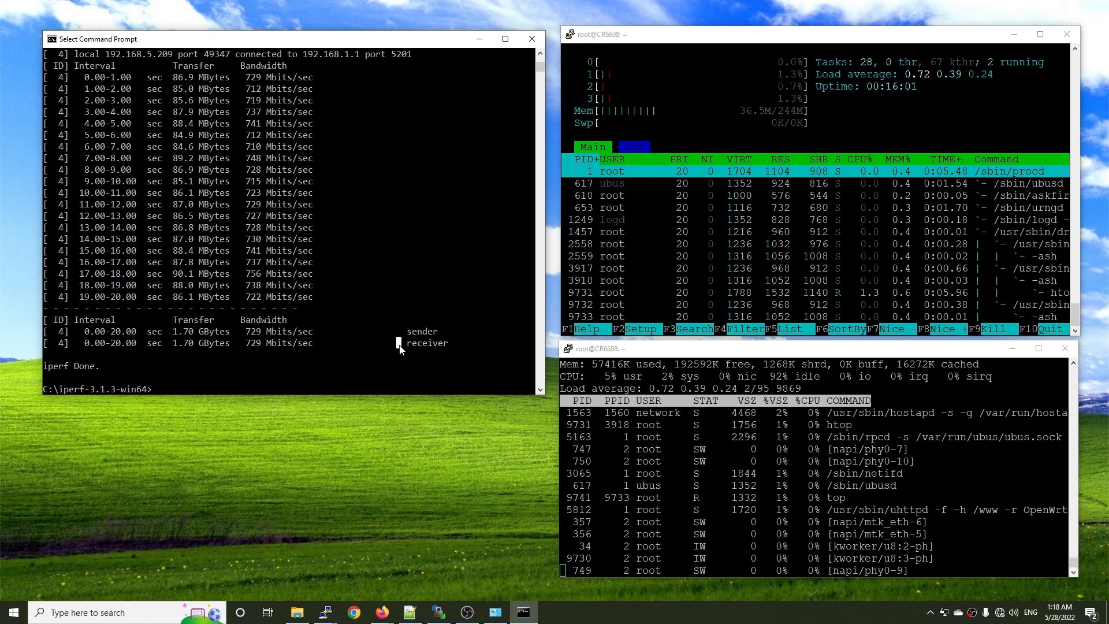
{"action": "key", "text": "Up"}
{"action": "key", "text": "Return"}
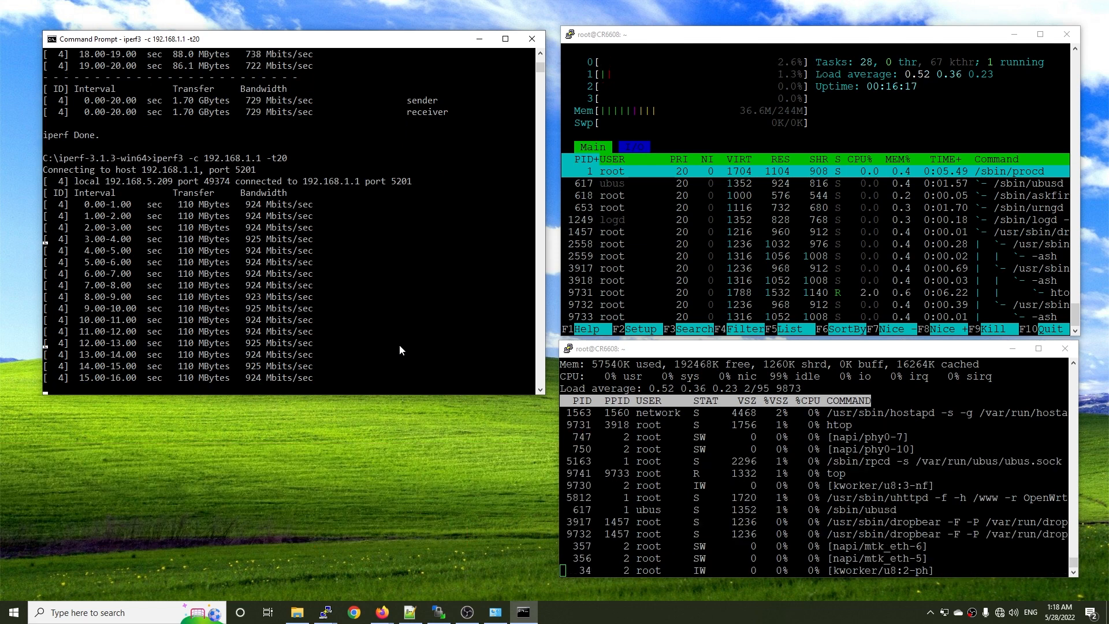
{"action": "left_click", "coordinate": [800, 353]}
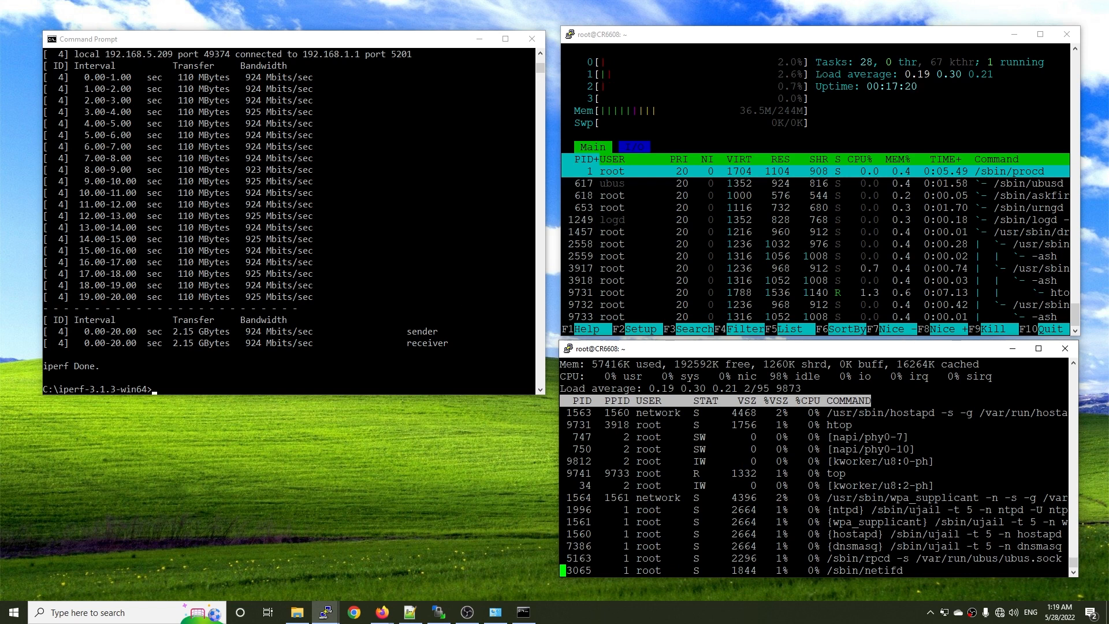
Disable the Ethernet adapter in Network Connections and dismiss the PuTTY connection errors.
{"action": "left_click", "coordinate": [1000, 613]}
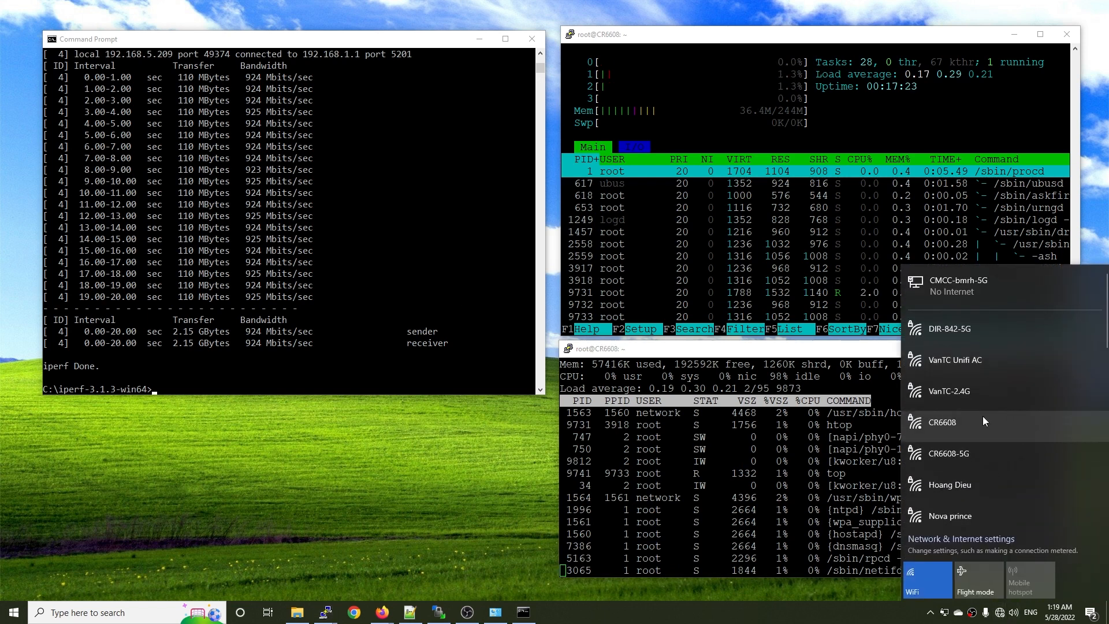
{"action": "left_click", "coordinate": [495, 612]}
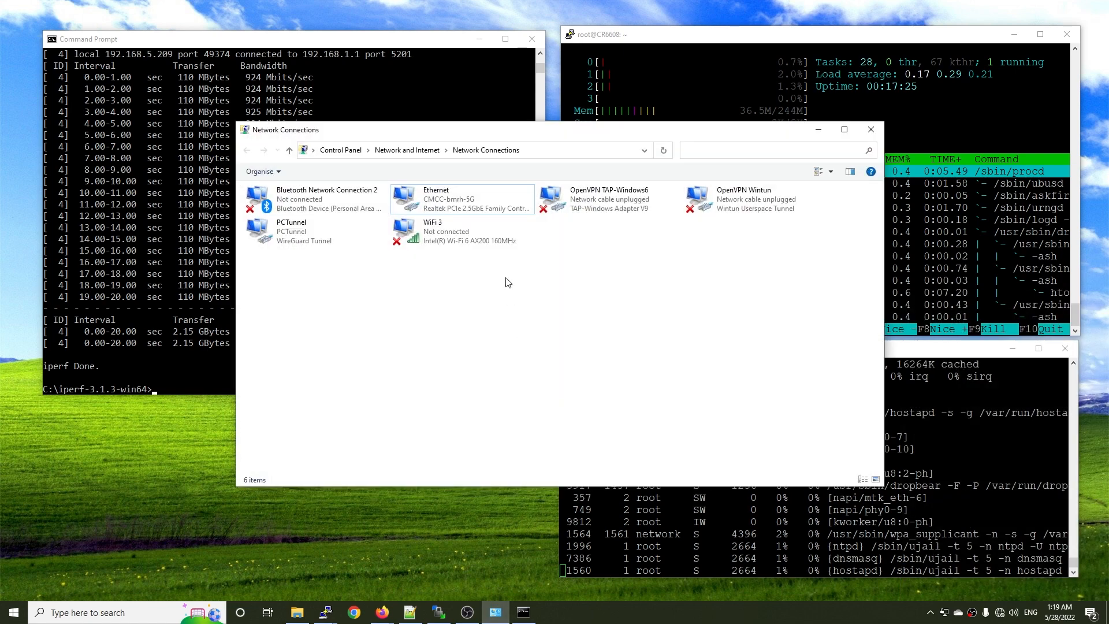
{"action": "right_click", "coordinate": [445, 197]}
{"action": "left_click", "coordinate": [455, 208]}
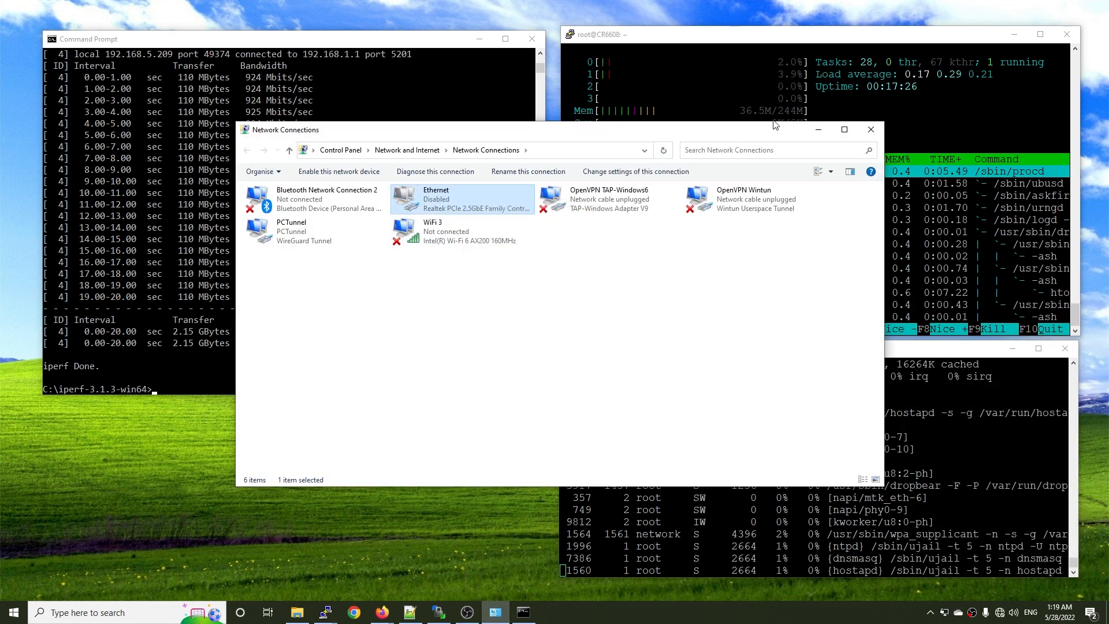
{"action": "left_click", "coordinate": [818, 129]}
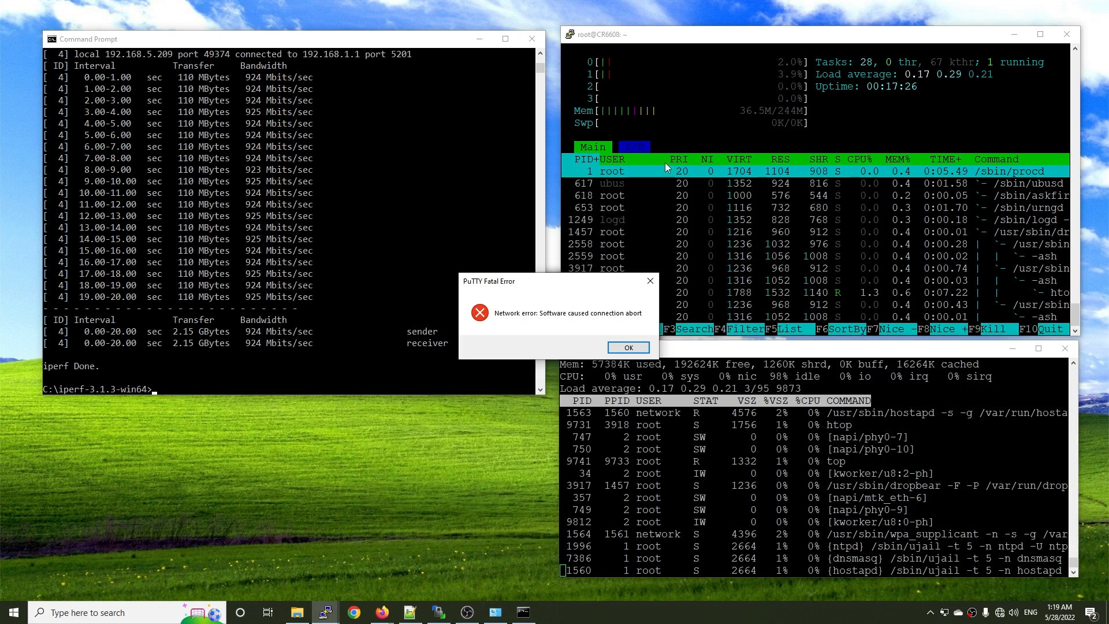
{"action": "left_click", "coordinate": [627, 349]}
{"action": "left_click", "coordinate": [628, 348]}
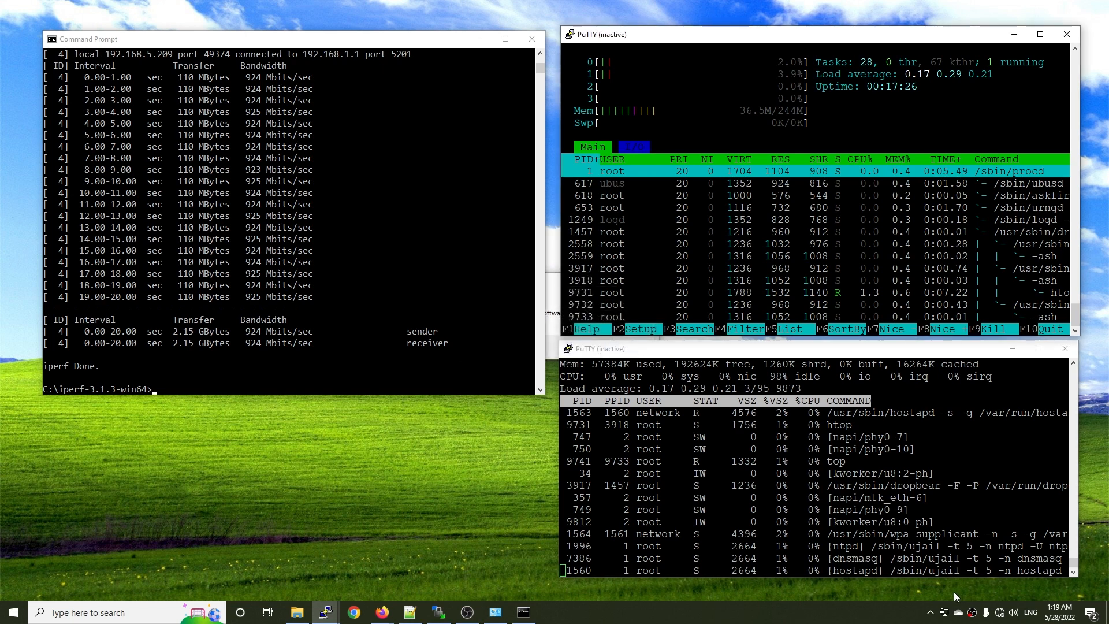
Connect the PC to the CR6608-5G Wi-Fi network with its security key and allow the PC to be discoverable.
{"action": "left_click", "coordinate": [1000, 613]}
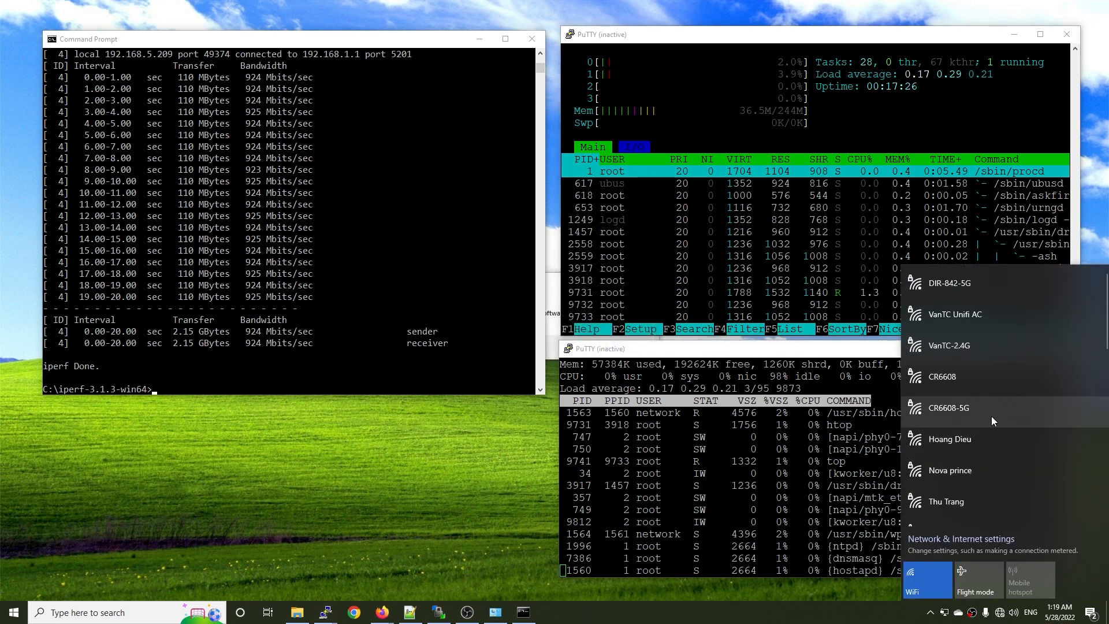
{"action": "left_click", "coordinate": [991, 416]}
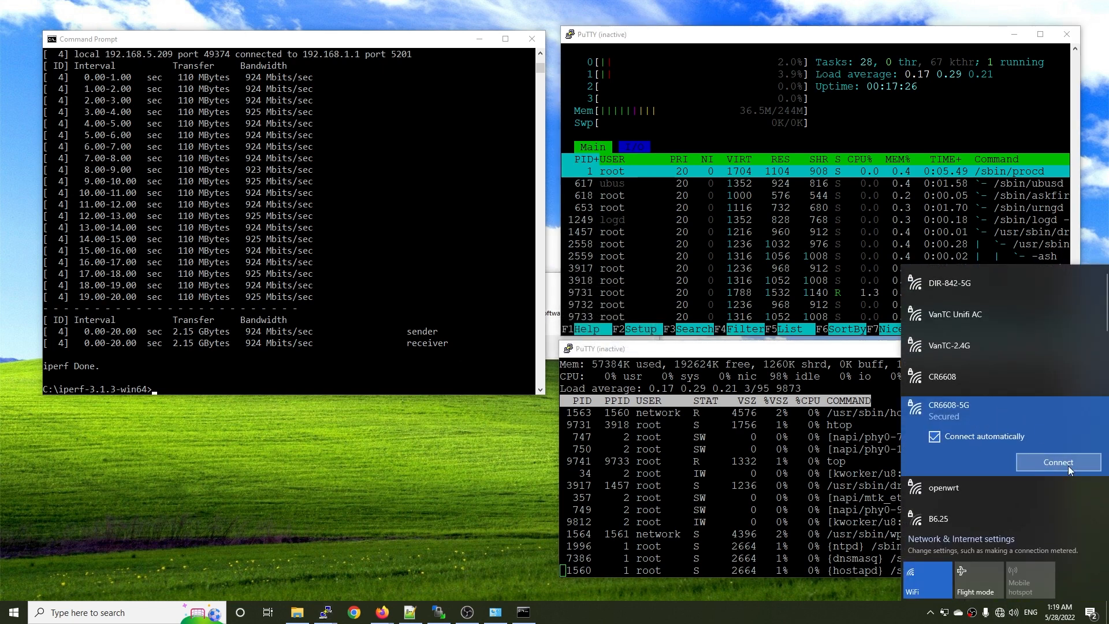
{"action": "left_click", "coordinate": [1052, 461]}
{"action": "type", "text": "********"}
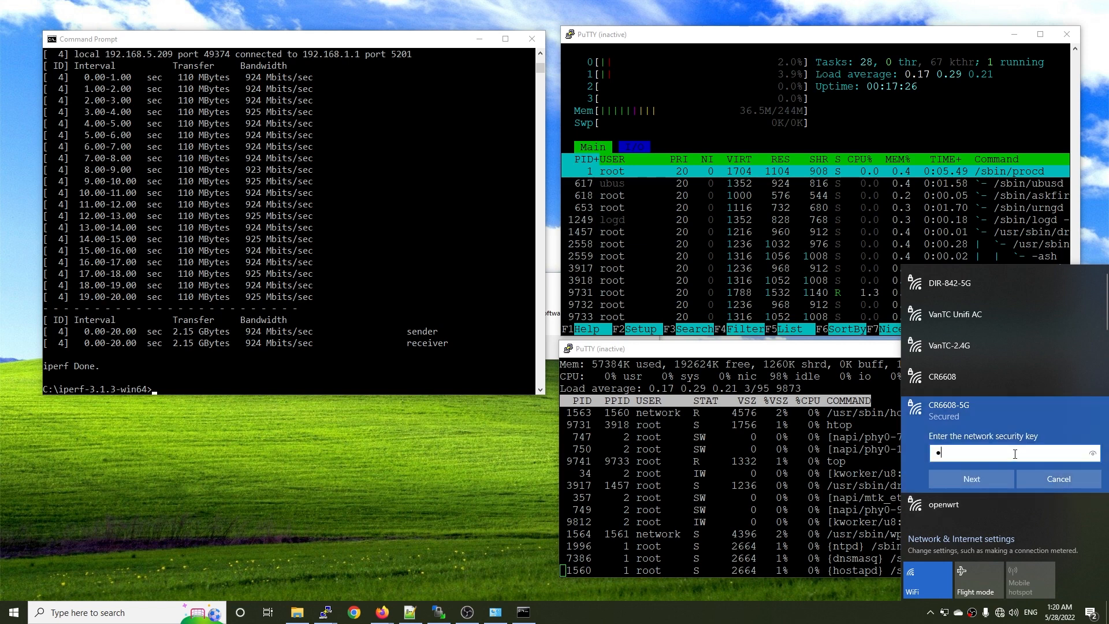
{"action": "key", "text": "Return"}
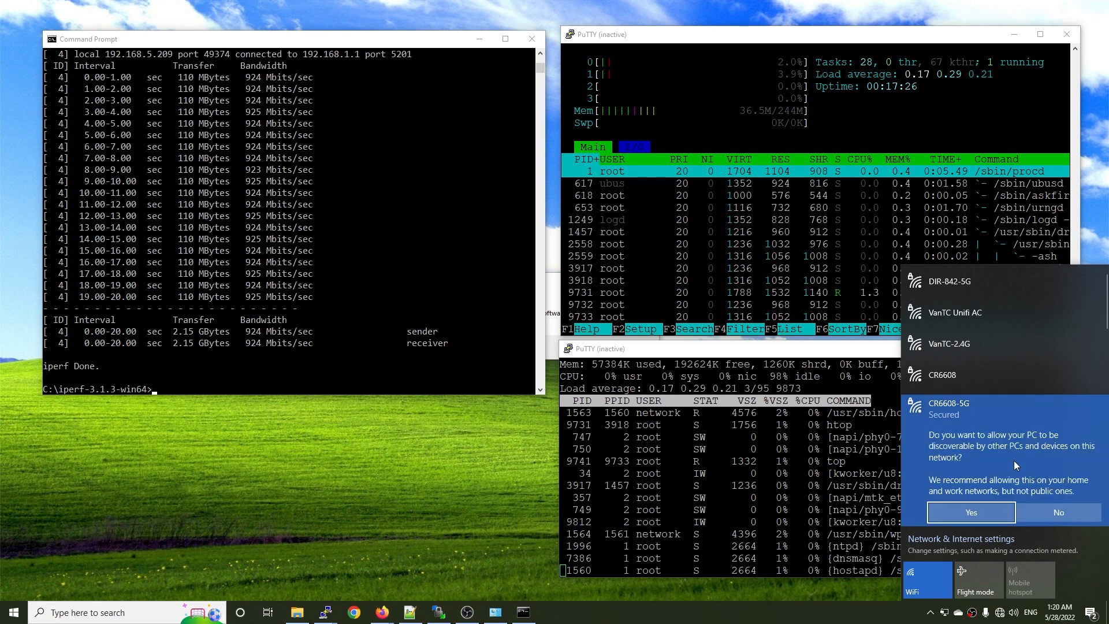
{"action": "left_click", "coordinate": [1001, 514]}
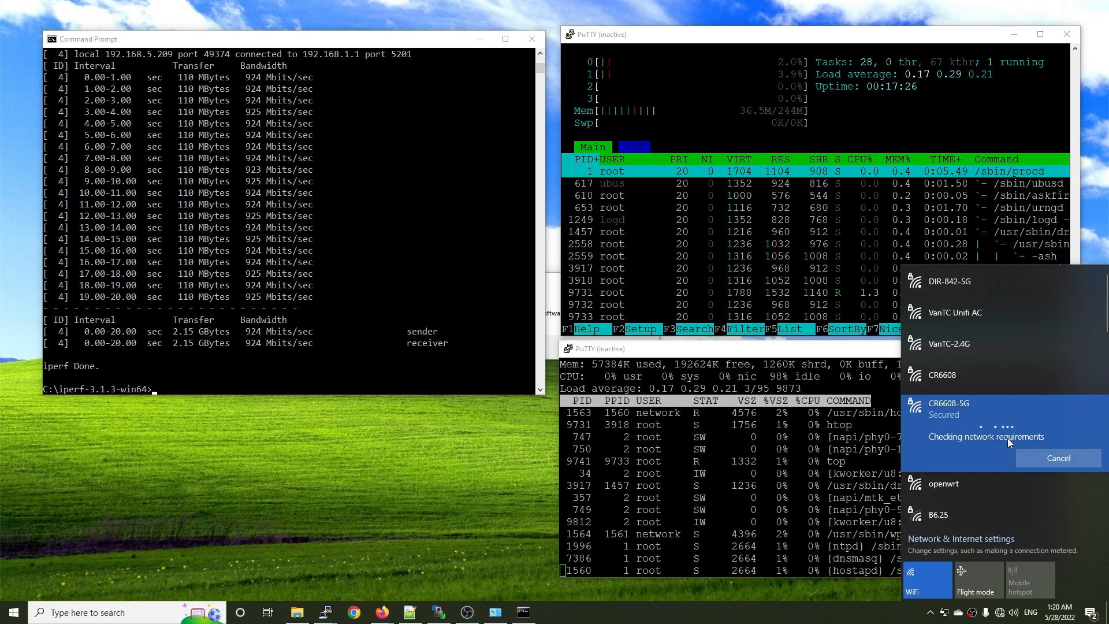
Examine the CR6608-5G connection's properties in Windows Settings, focusing on the receive/transmit link speed.
{"action": "left_click", "coordinate": [953, 315]}
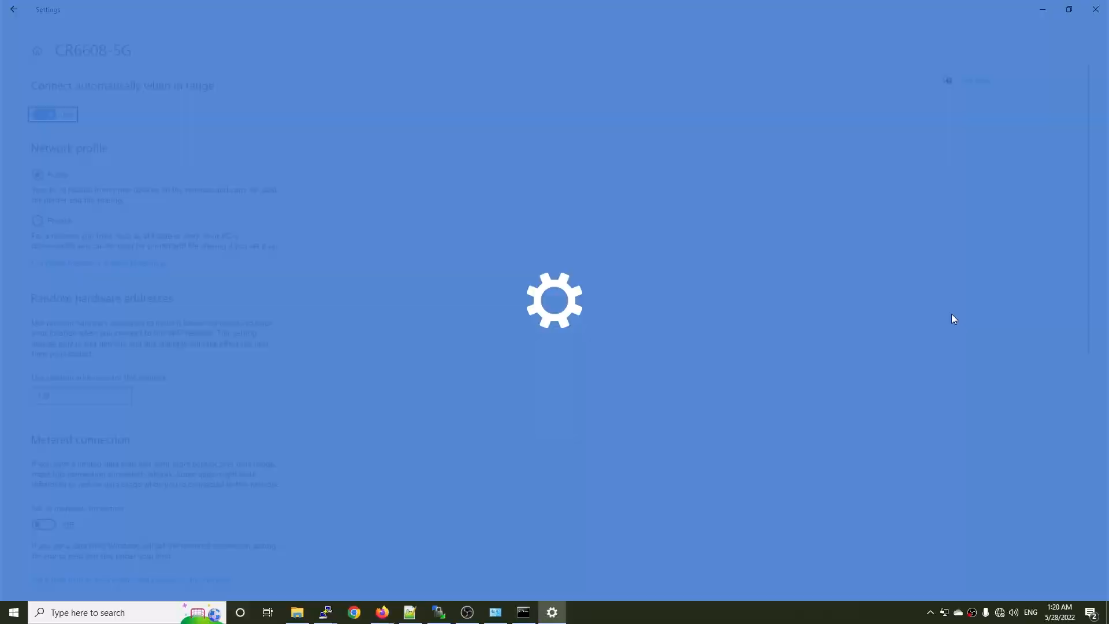
{"action": "left_click", "coordinate": [38, 220]}
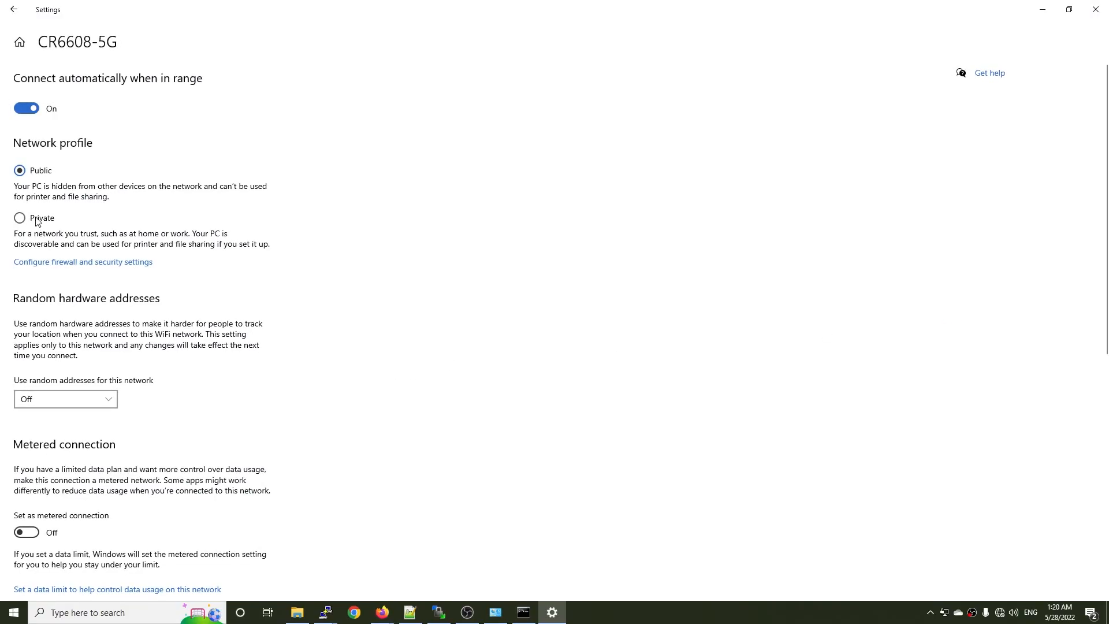
{"action": "scroll", "coordinate": [476, 353], "scroll_direction": "down", "scroll_amount": 7}
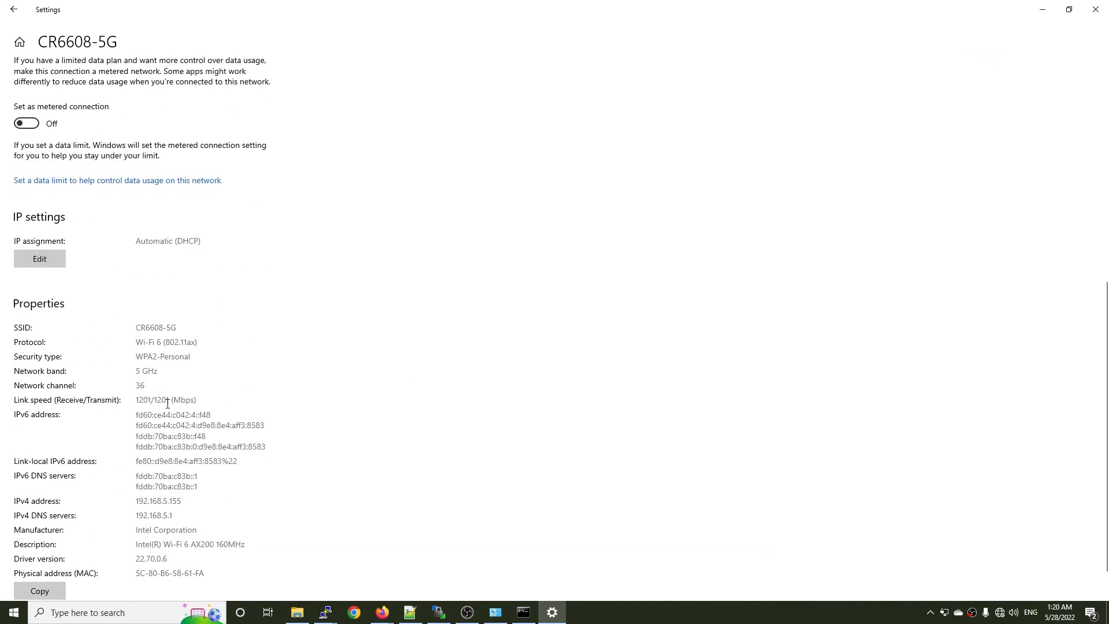
{"action": "left_click_drag", "start_coordinate": [208, 401], "coordinate": [130, 404]}
{"action": "scroll", "coordinate": [216, 376], "scroll_direction": "down", "scroll_amount": 1}
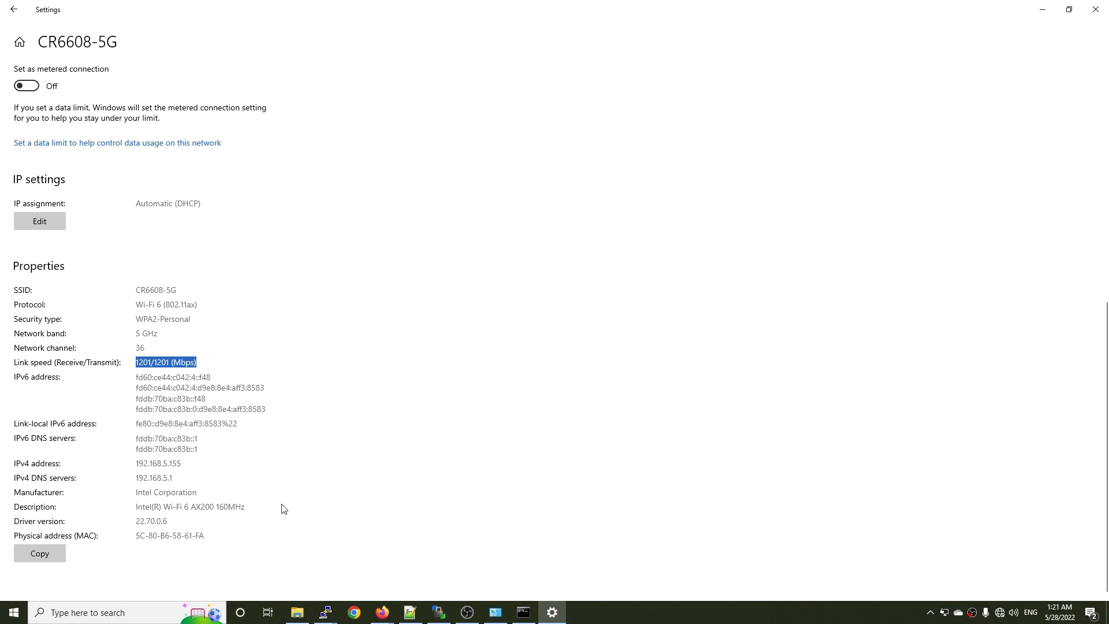
{"action": "scroll", "coordinate": [301, 496], "scroll_direction": "up", "scroll_amount": 8}
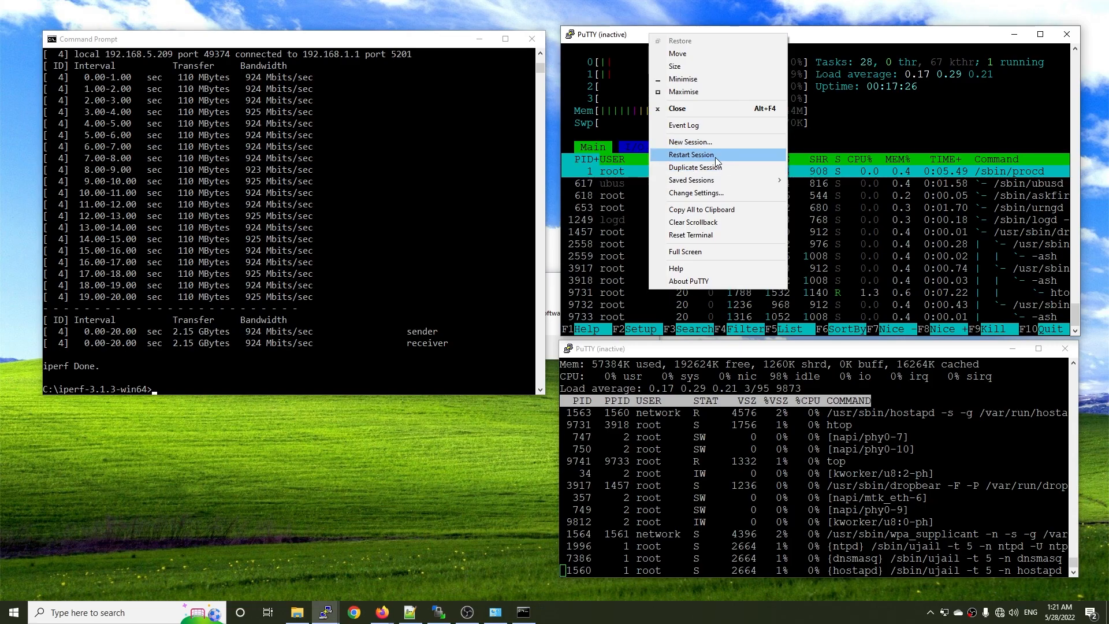
Reconnect the htop PuTTY session to the CR6608, log in as root with the account password, and run htop.
{"action": "left_click", "coordinate": [717, 156]}
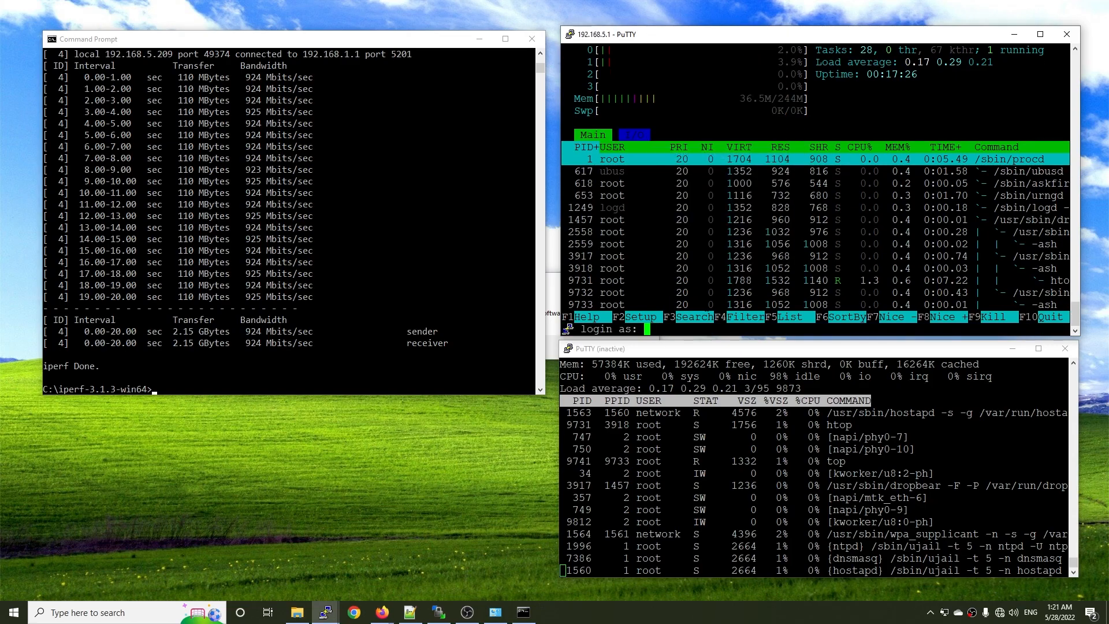
{"action": "type", "text": "root"}
{"action": "key", "text": "Return"}
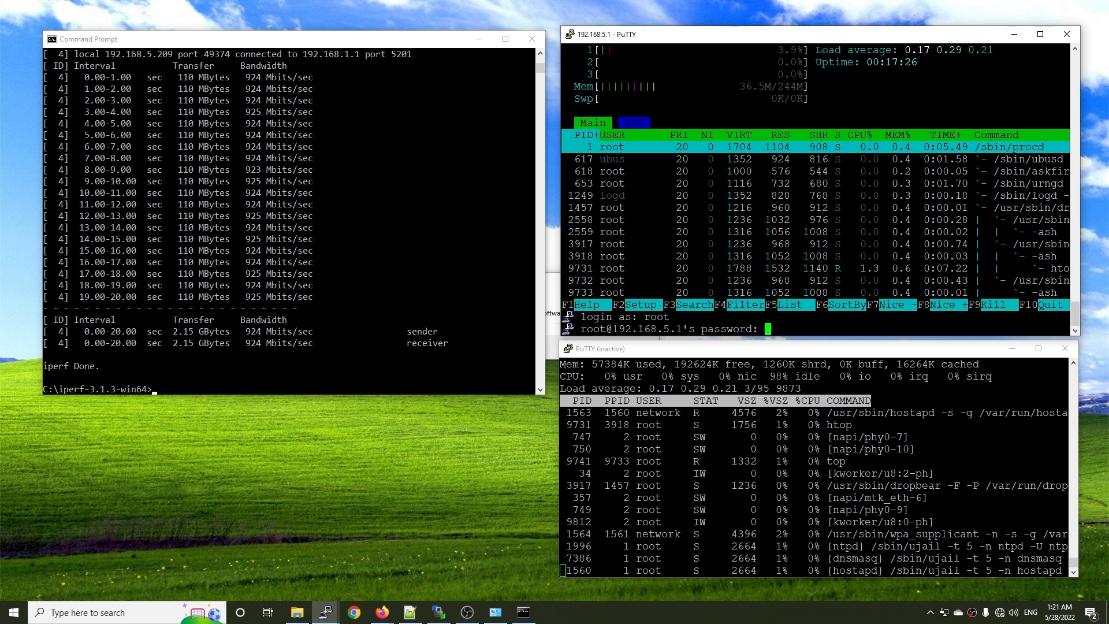
{"action": "key", "text": "Return"}
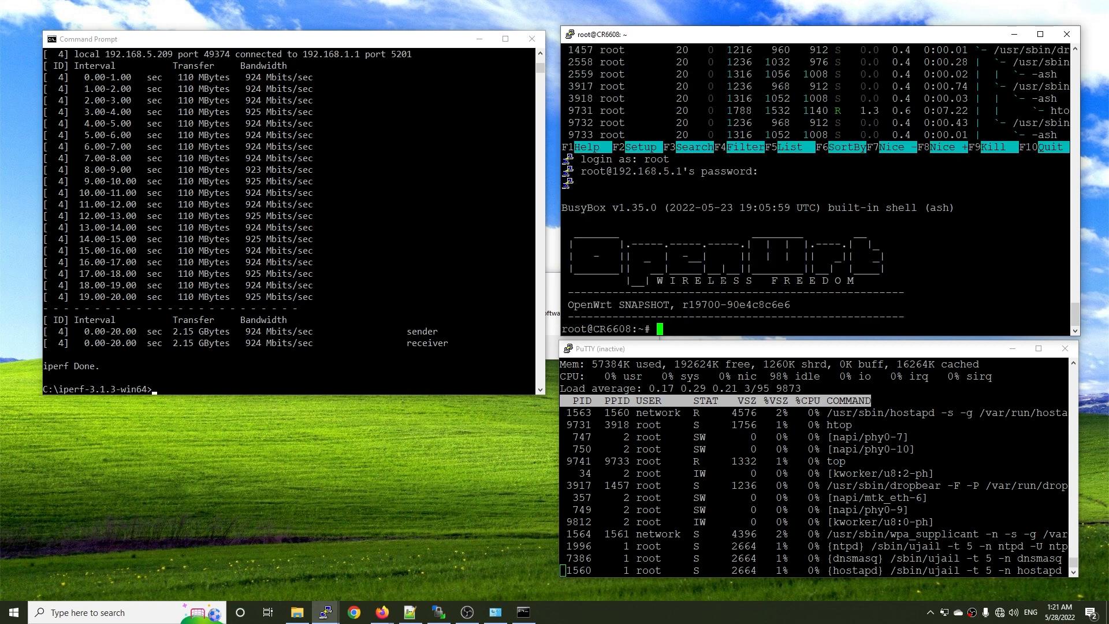
{"action": "type", "text": "htop"}
{"action": "key", "text": "Return"}
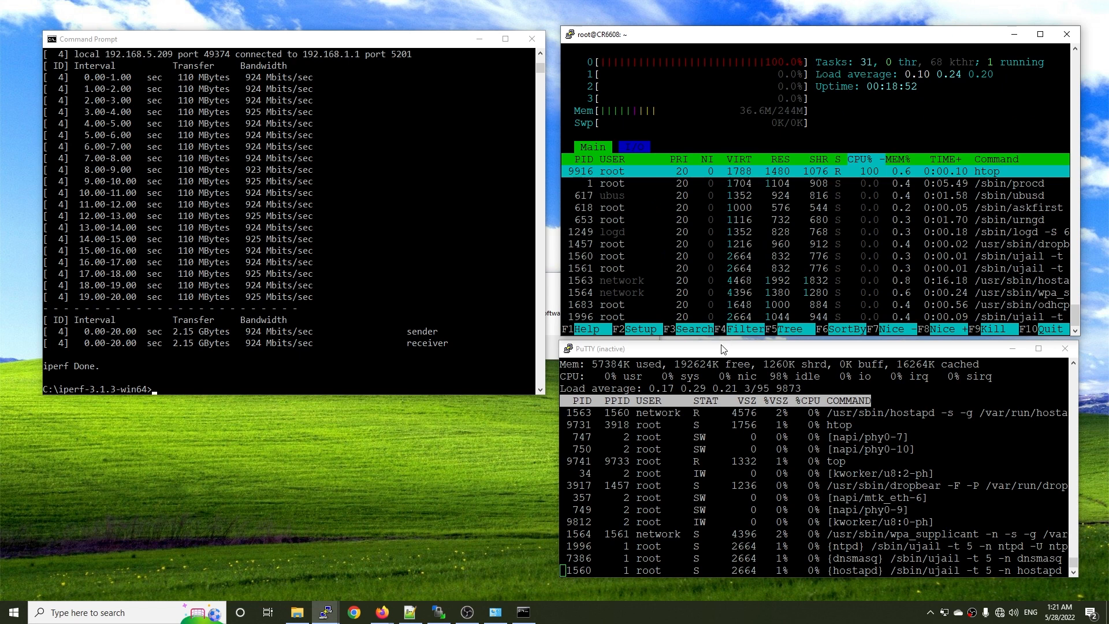
Restart the other inactive CR6608 PuTTY session, log in as root with the account password, and run top.
{"action": "right_click", "coordinate": [721, 349]}
{"action": "left_click", "coordinate": [783, 213]}
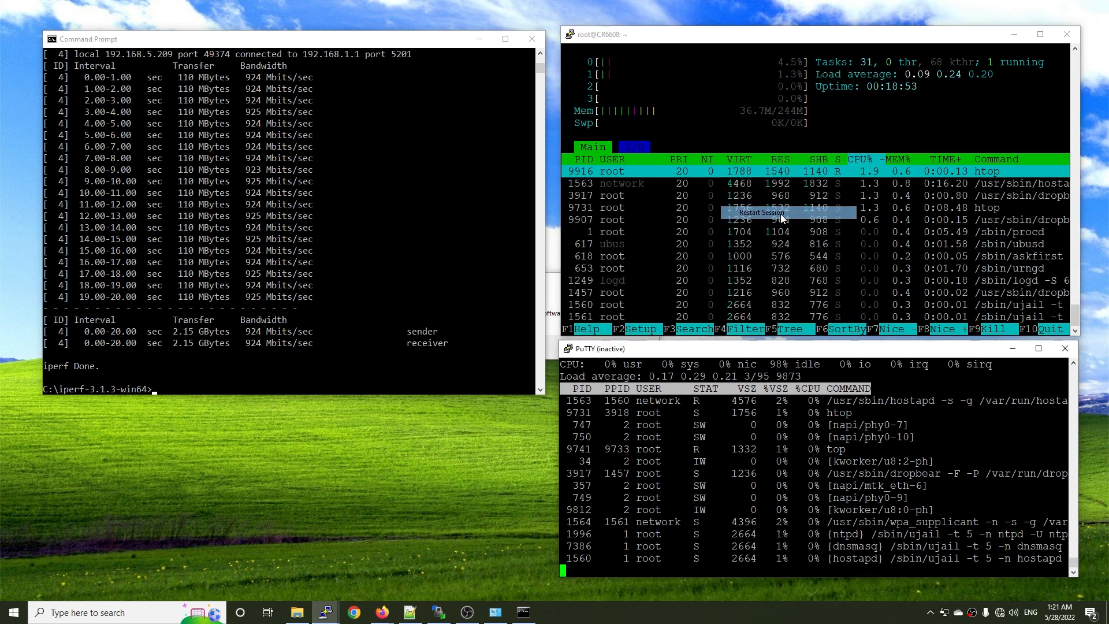
{"action": "type", "text": "root"}
{"action": "key", "text": "Return"}
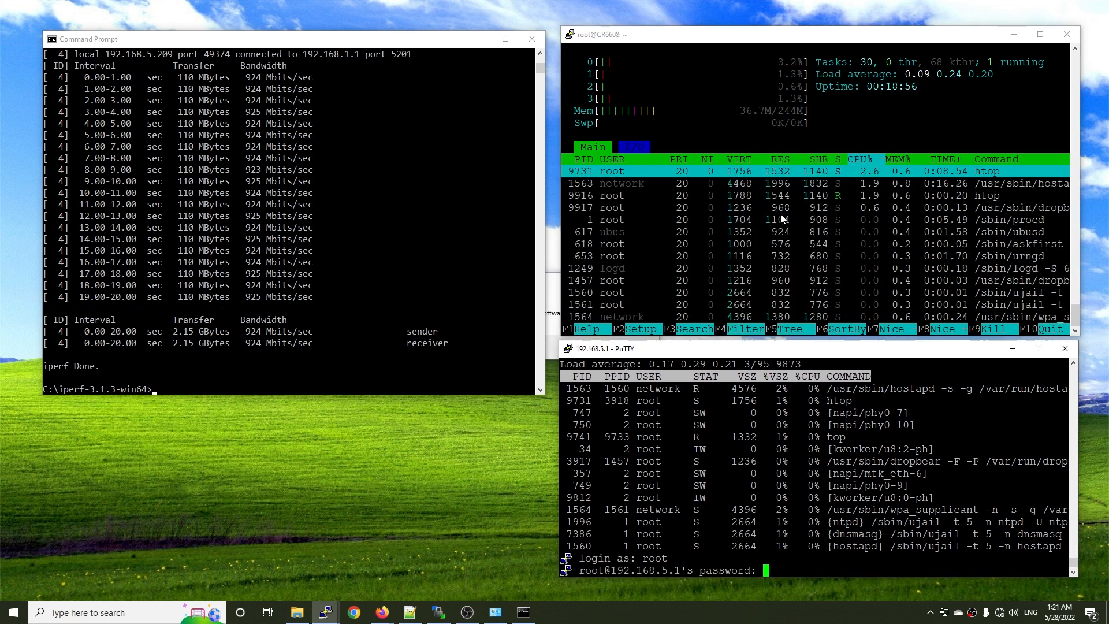
{"action": "key", "text": "Return"}
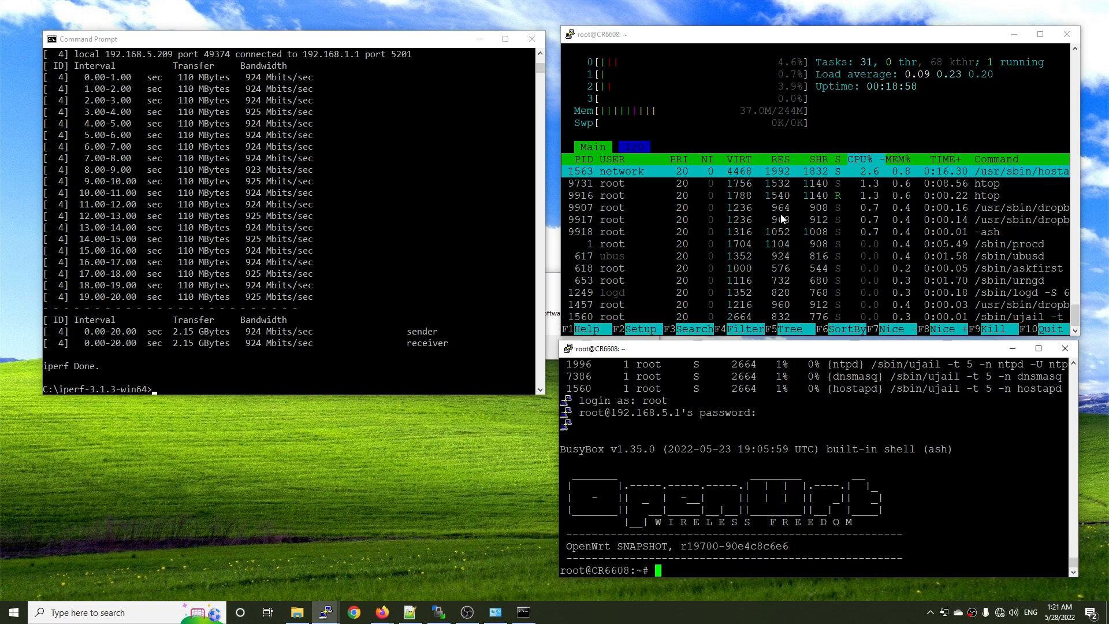
{"action": "type", "text": "top"}
{"action": "key", "text": "Return"}
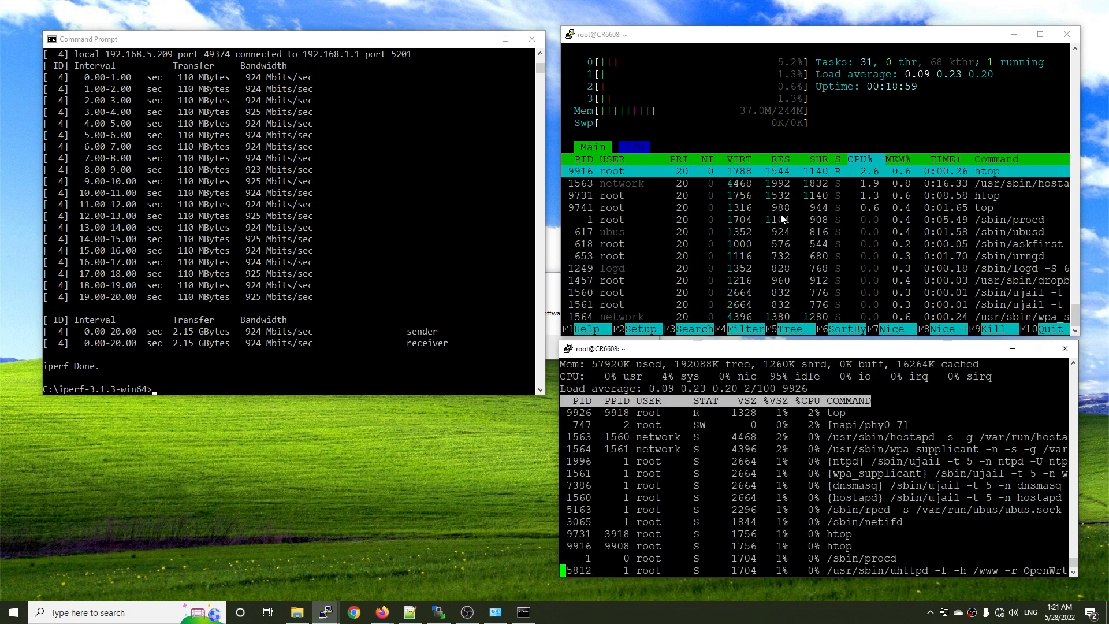
Try to run the 20-second iperf3 client test to 192.168.1.1 over Wi-Fi from Command Prompt, and retry it once.
{"action": "left_click", "coordinate": [428, 210]}
{"action": "key", "text": "Up"}
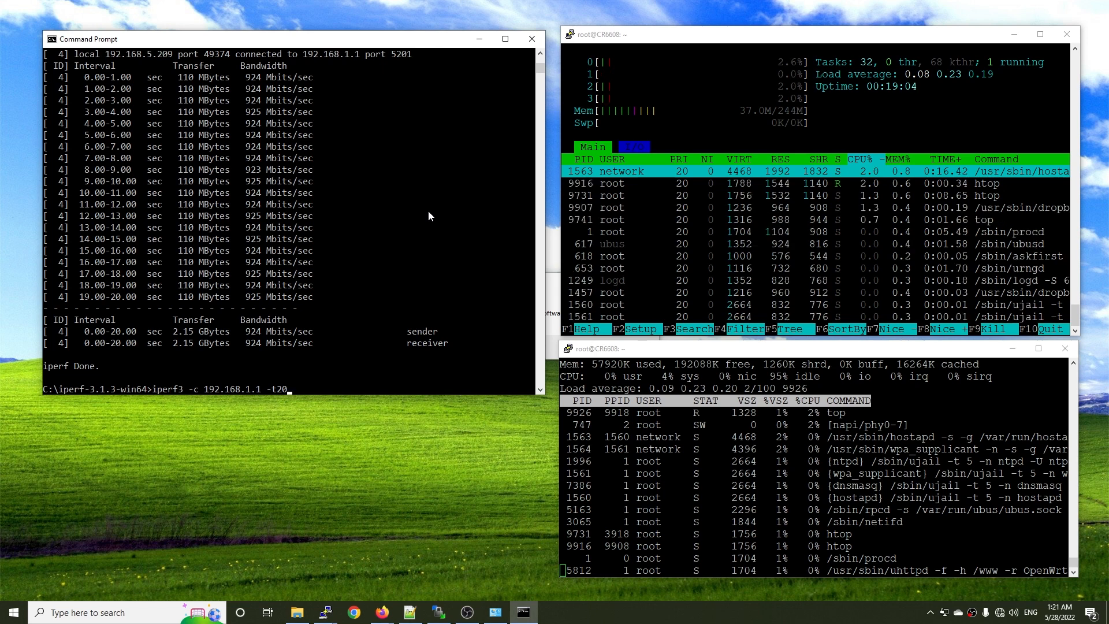
{"action": "key", "text": "Return"}
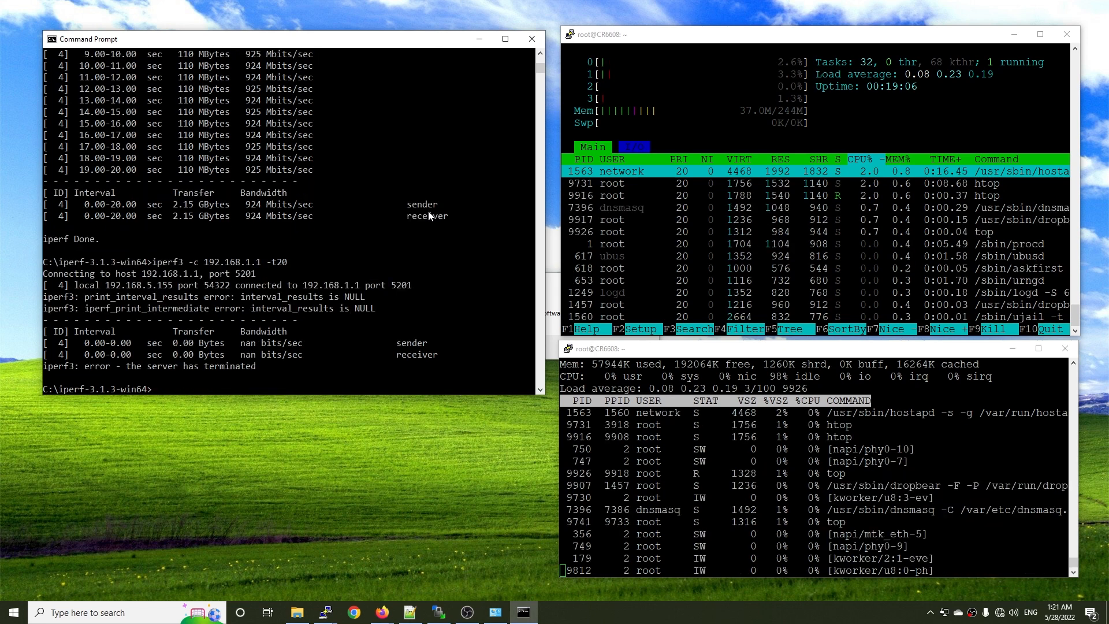
{"action": "key", "text": "Up"}
{"action": "key", "text": "Return"}
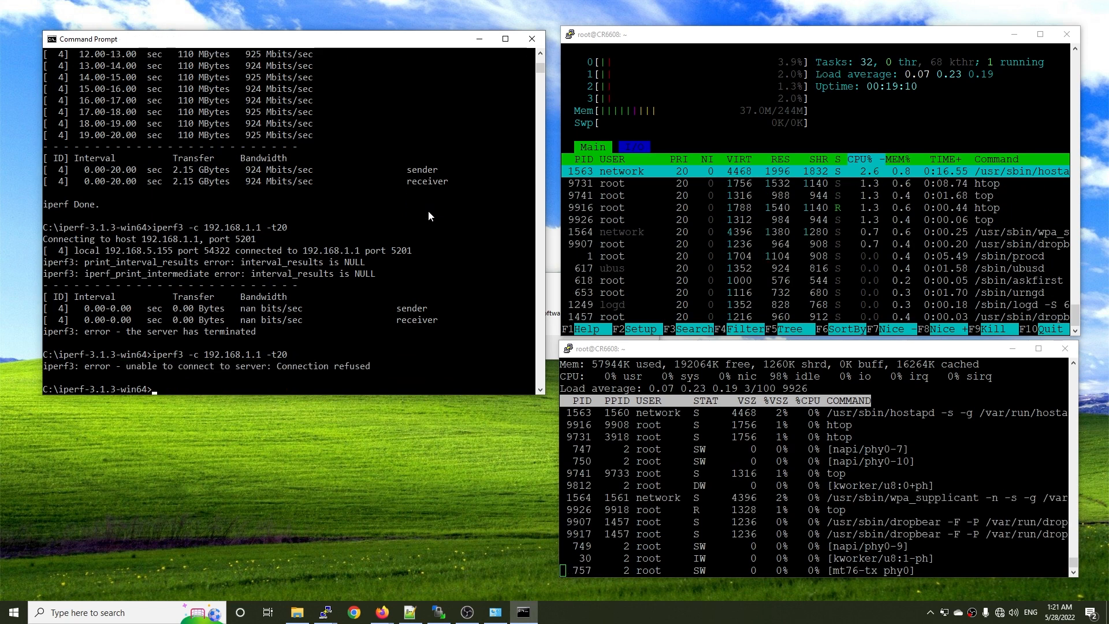
Restart the inactive NanoPi-R4S PuTTY session to 192.168.1.1 and log in as root with the account password.
{"action": "mouse_move", "coordinate": [325, 611]}
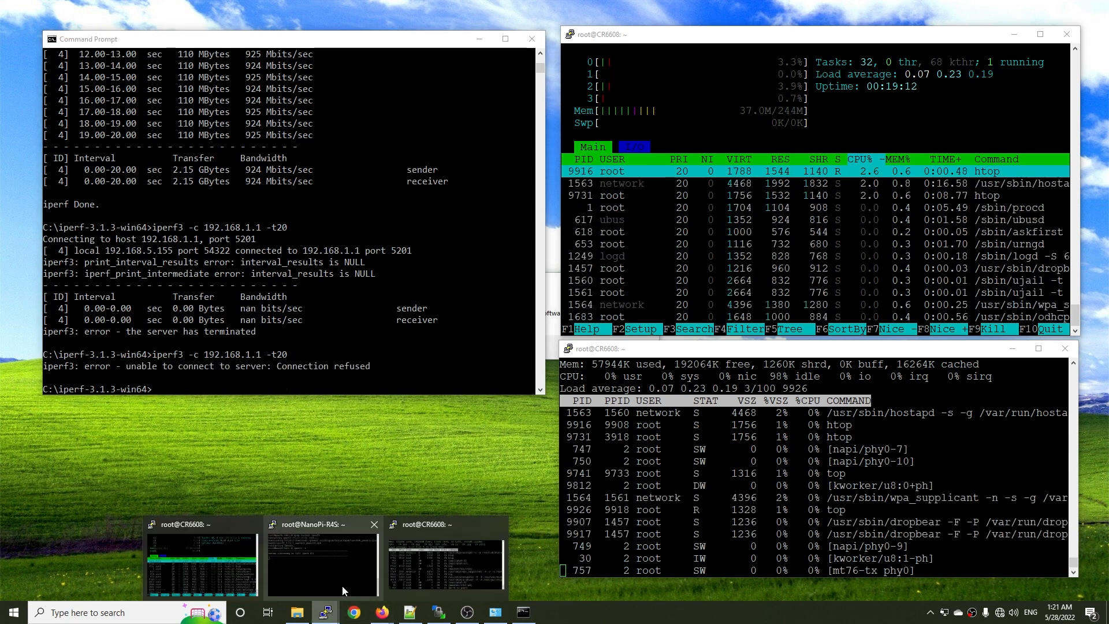
{"action": "left_click", "coordinate": [313, 567]}
{"action": "left_click", "coordinate": [628, 347]}
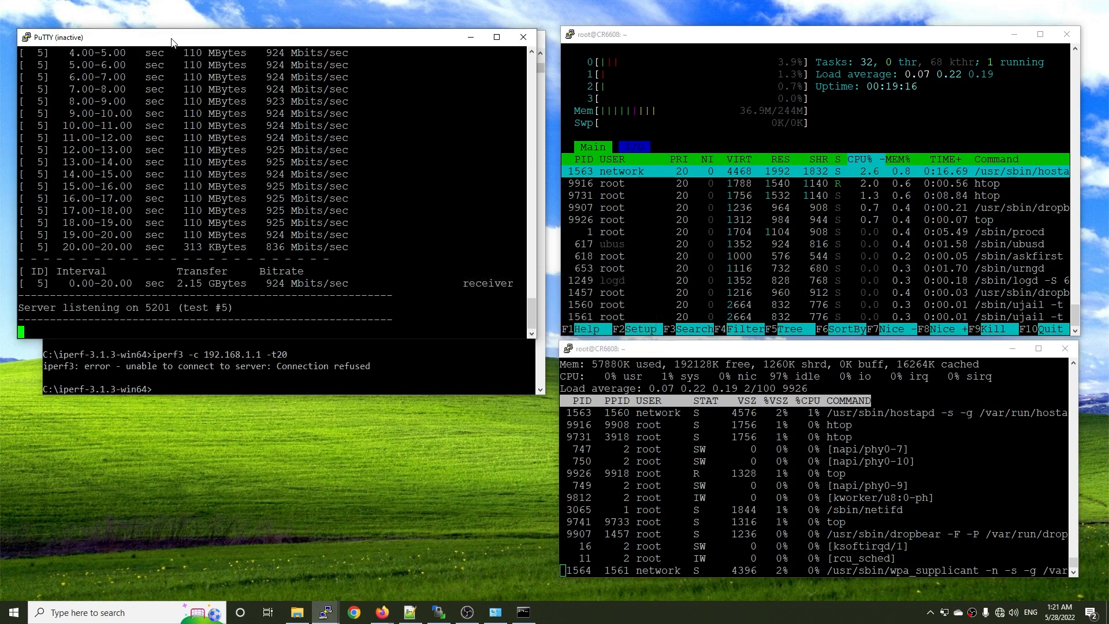
{"action": "right_click", "coordinate": [149, 42]}
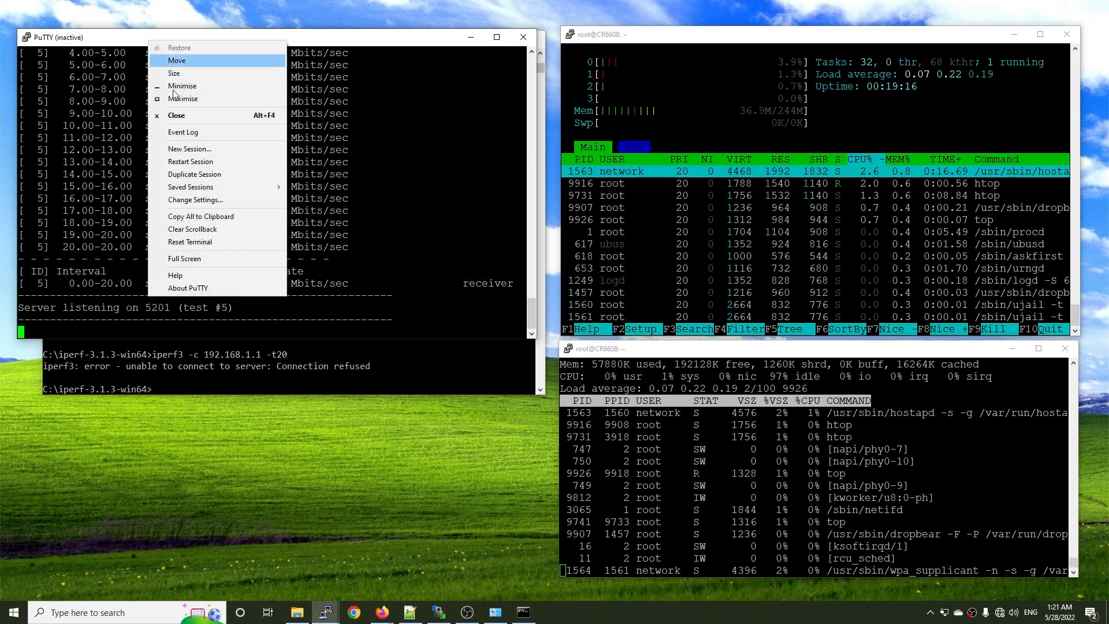
{"action": "left_click", "coordinate": [191, 162]}
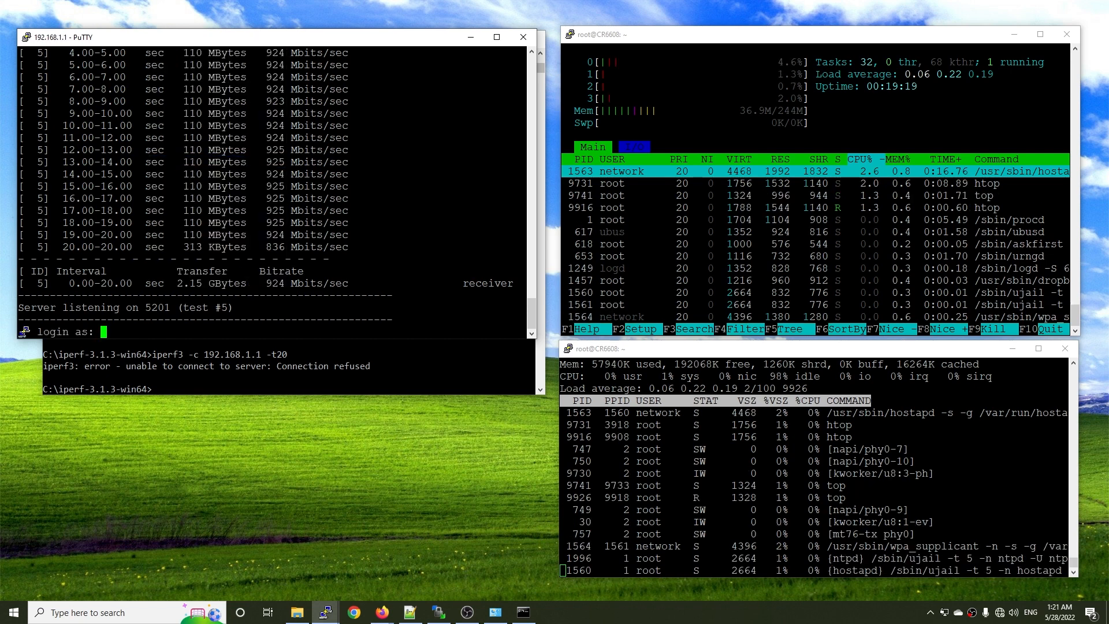
{"action": "type", "text": "root"}
{"action": "key", "text": "Return"}
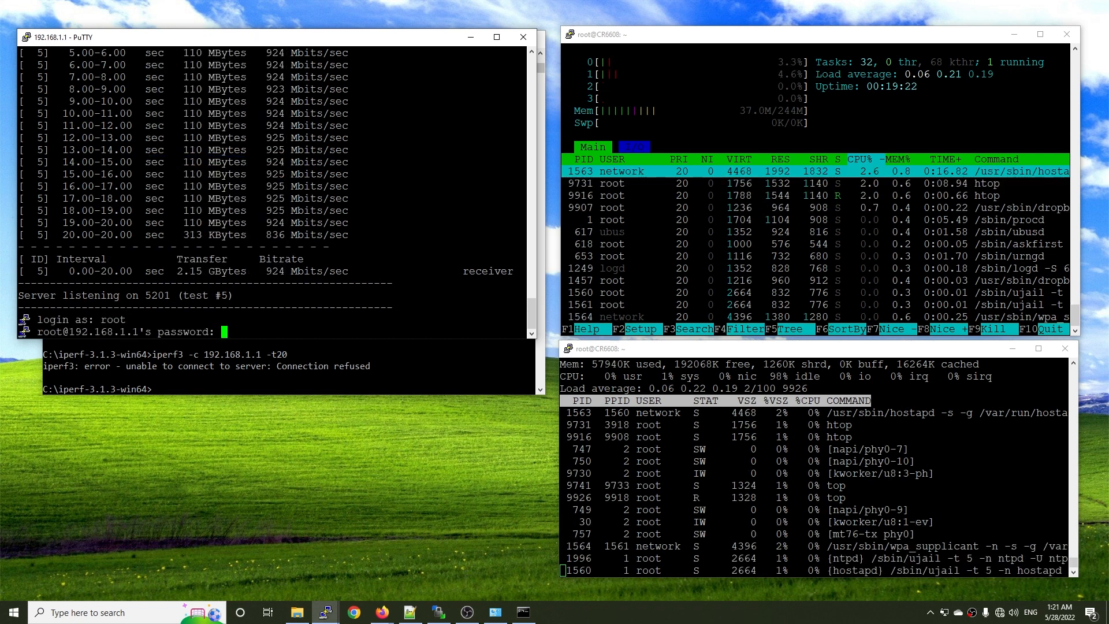
{"action": "key", "text": "Return"}
Start iperf3 in server mode on the NanoPi-R4S with iperf3 -s.
{"action": "type", "text": "iperf"}
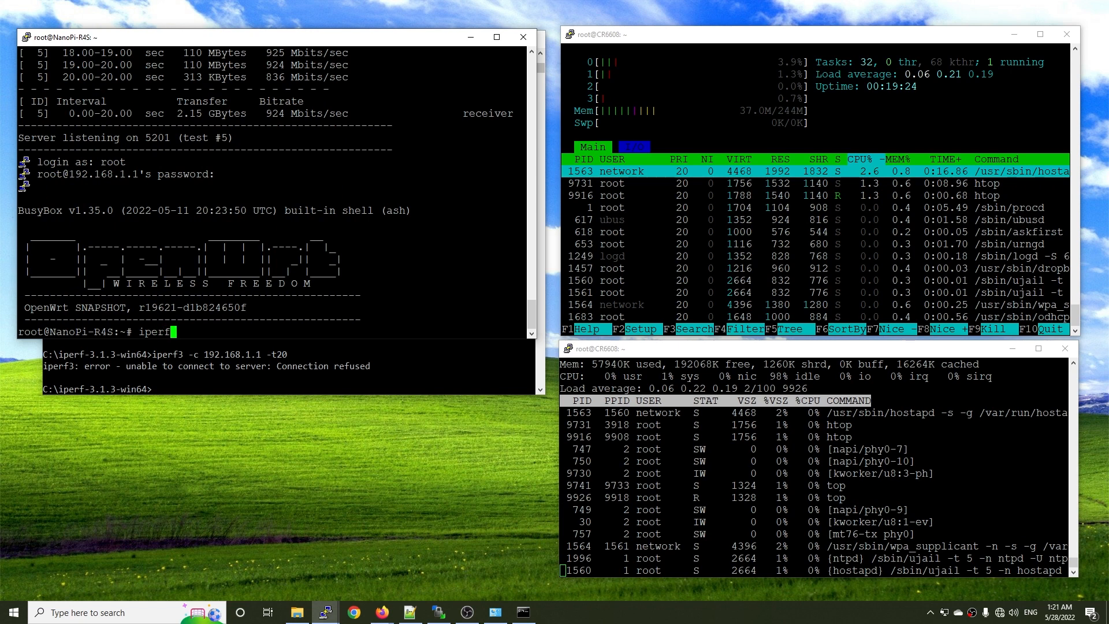
{"action": "type", "text": "3 -s"}
{"action": "key", "text": "Return"}
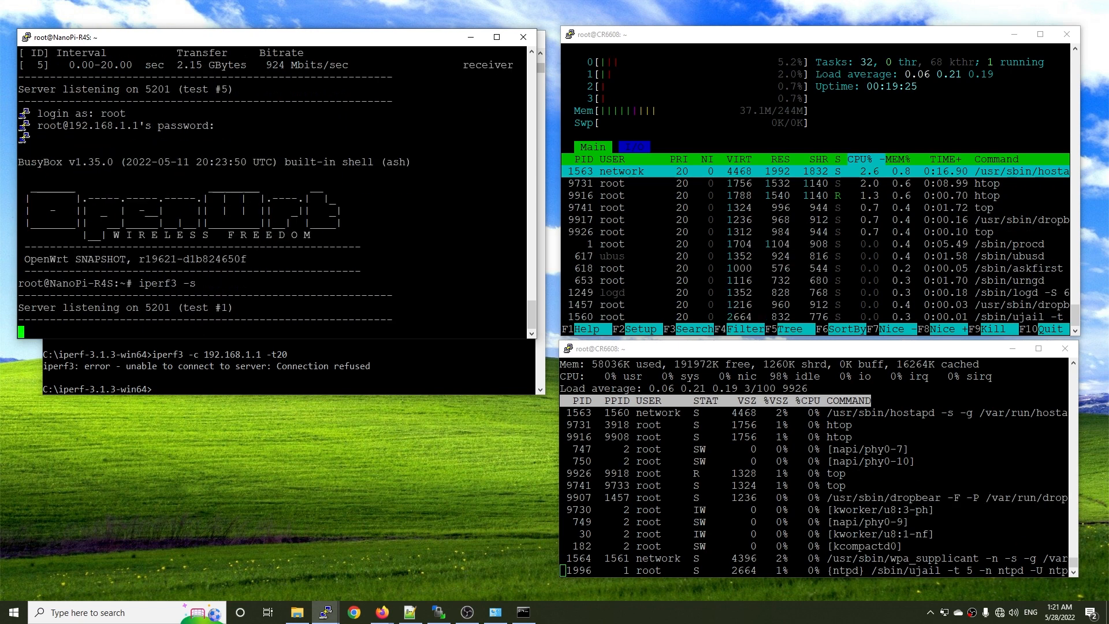
Minimize the NanoPi-R4S session and rerun the 20-second iperf3 client test to 192.168.1.1 from Command Prompt.
{"action": "left_click", "coordinate": [471, 37]}
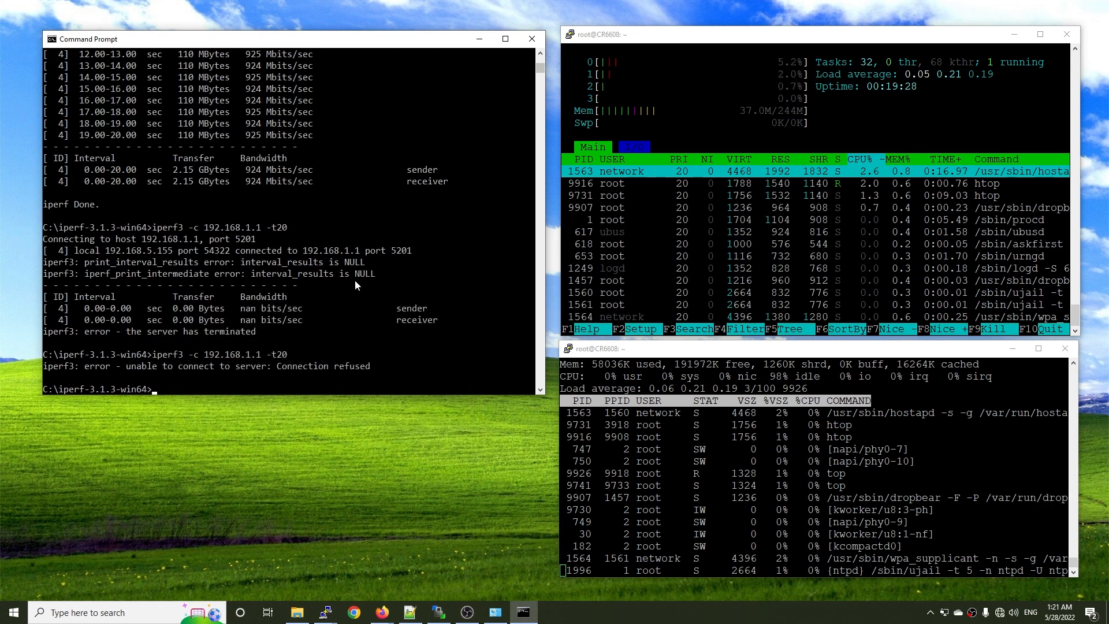
{"action": "key", "text": "Up"}
{"action": "key", "text": "Return"}
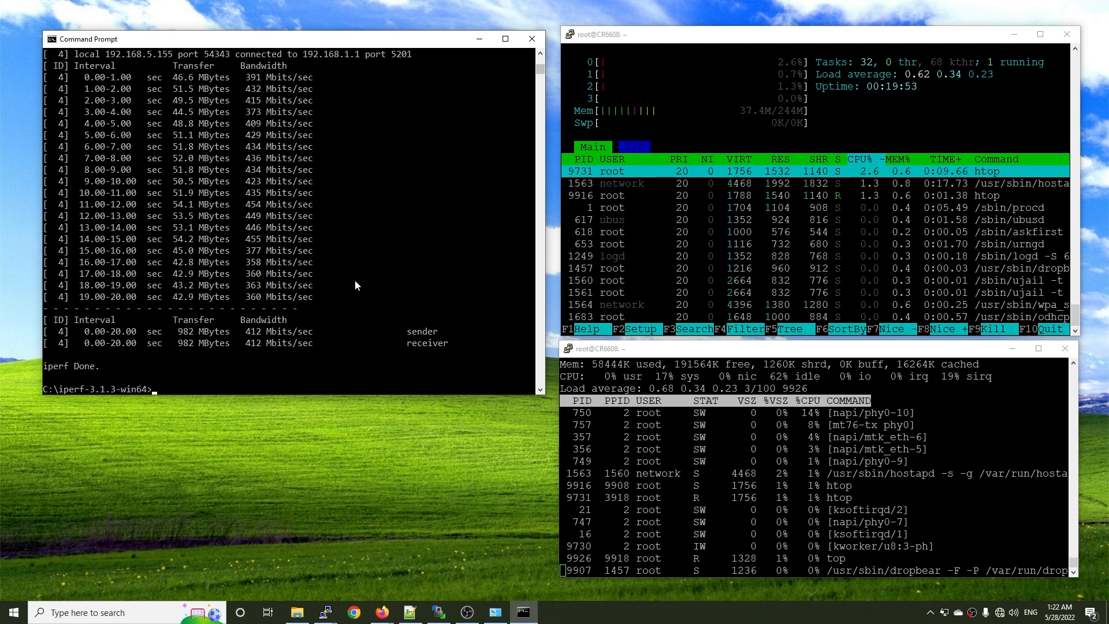
Run the iperf3 client test to 192.168.1.1 for 40 seconds with -t40, then review its bandwidth results against the CPU load.
{"action": "key", "text": "Up"}
{"action": "key", "text": "BackSpace"}
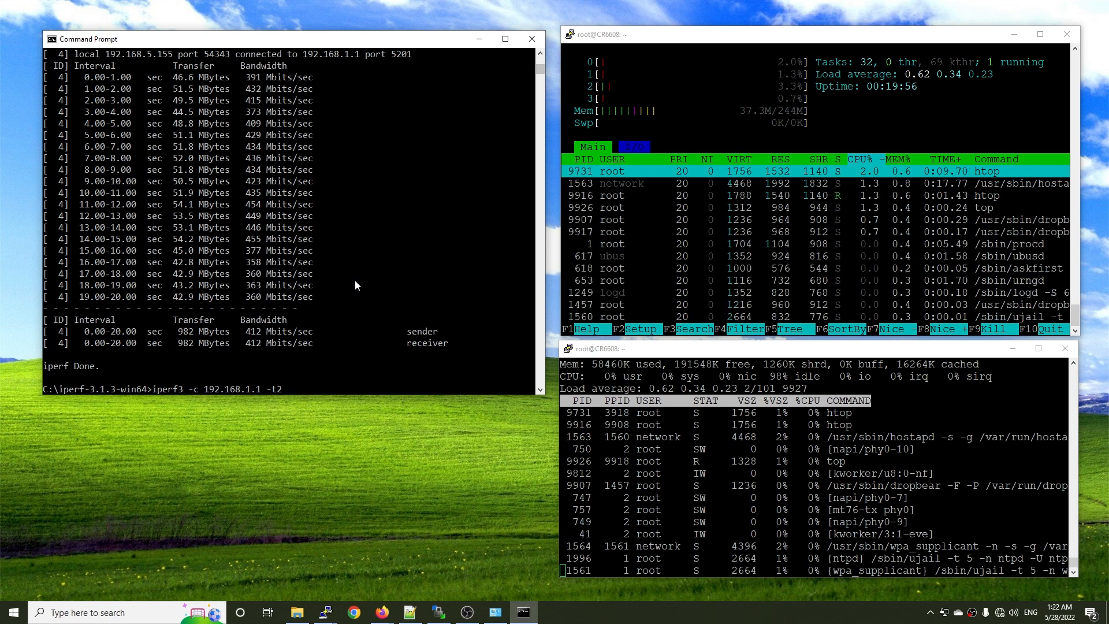
{"action": "key", "text": "BackSpace"}
{"action": "type", "text": "40"}
{"action": "key", "text": "Return"}
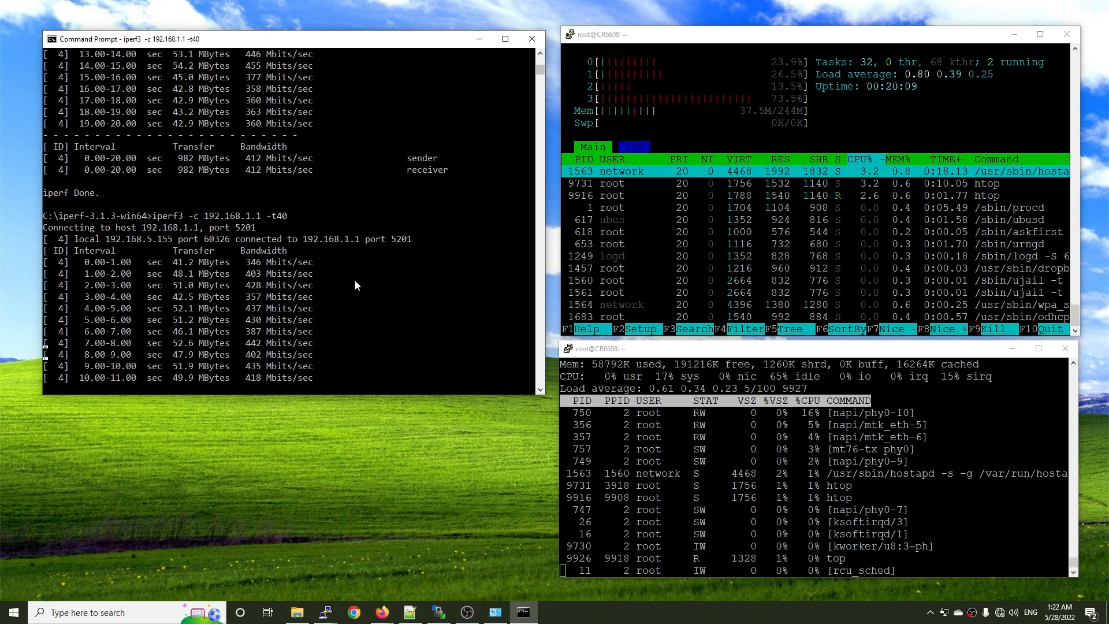
{"action": "left_click", "coordinate": [782, 348]}
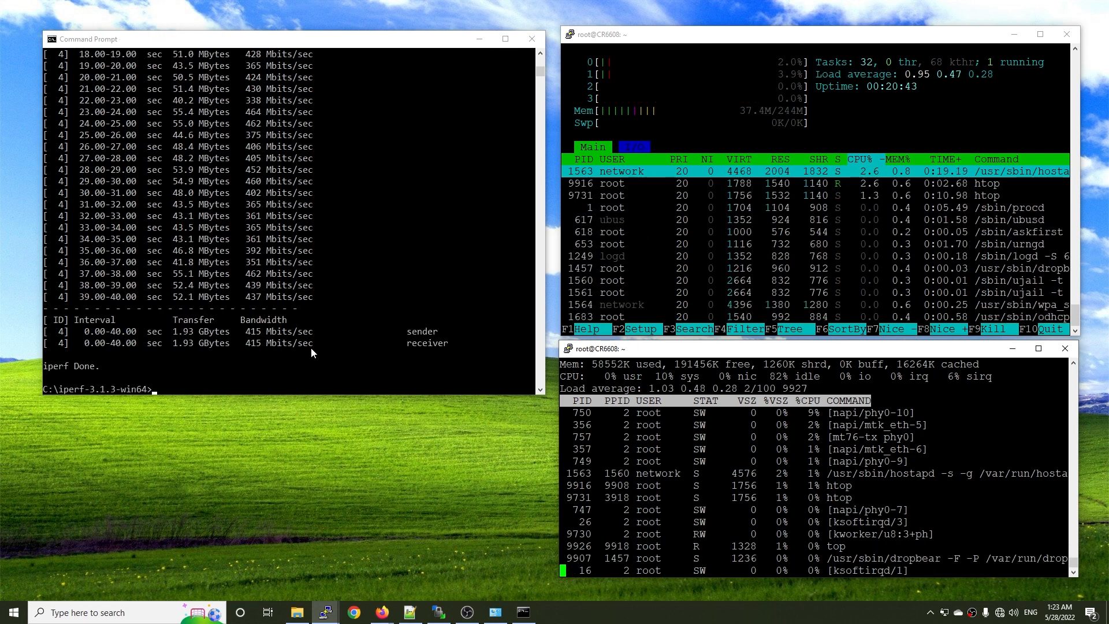
{"action": "left_click", "coordinate": [266, 342]}
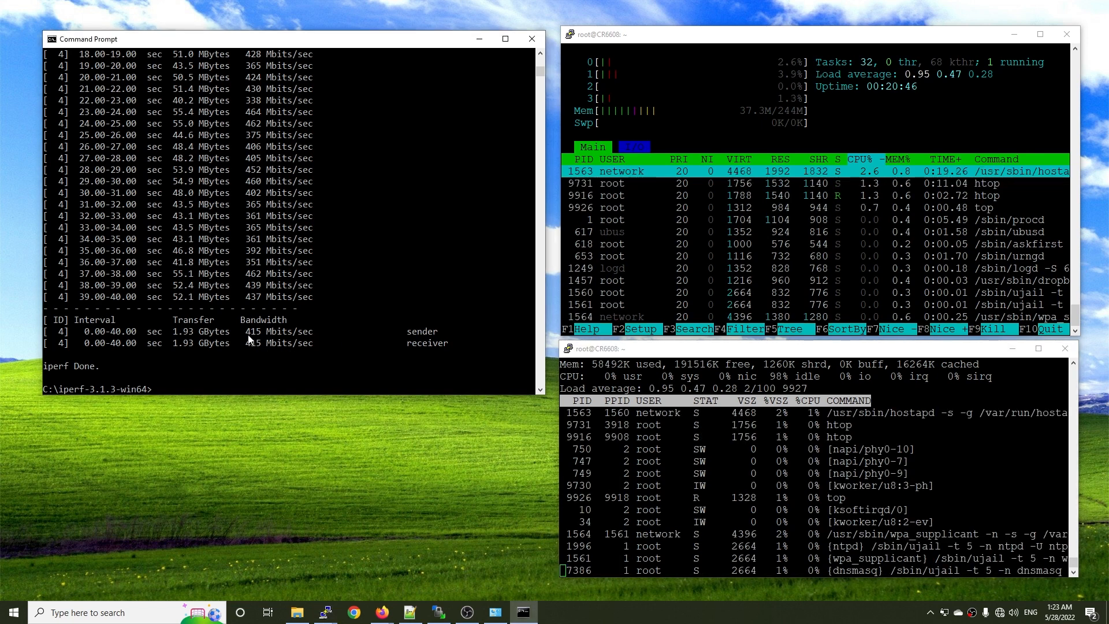
{"action": "scroll", "coordinate": [260, 318], "scroll_direction": "up", "scroll_amount": 1}
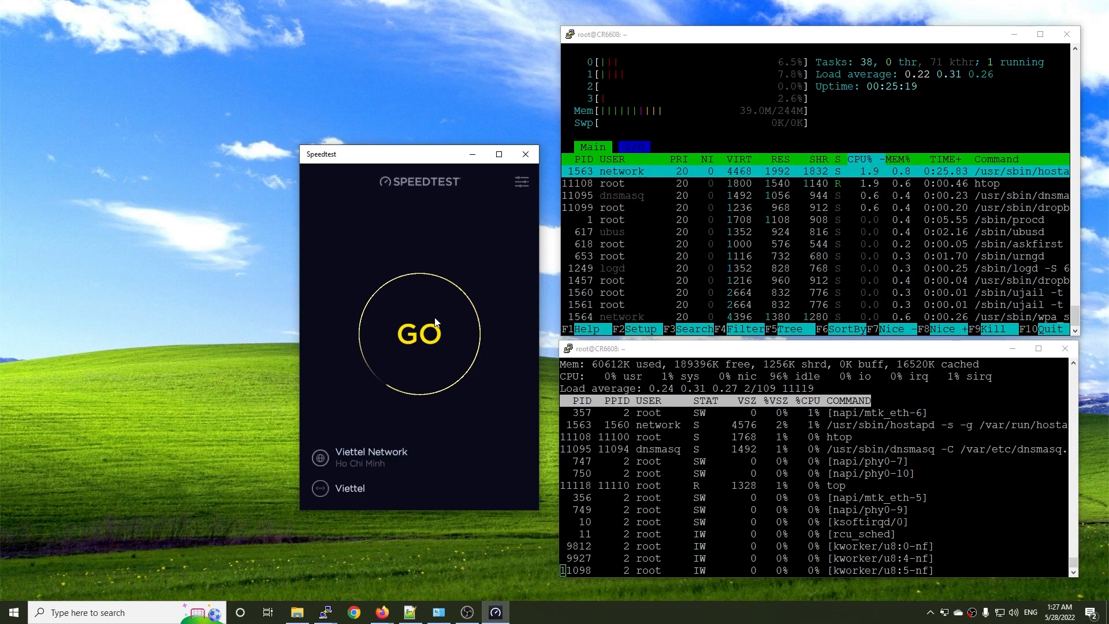
Switch to the Speedtest app and run the internet speed test twice while monitoring the router's CPU load.
{"action": "left_click", "coordinate": [435, 322]}
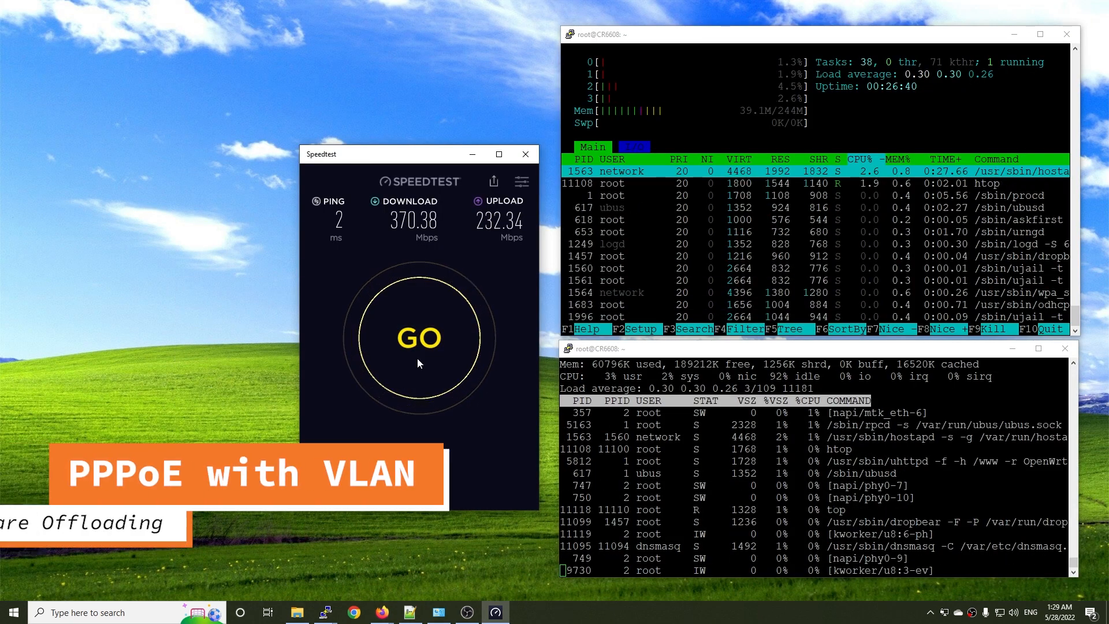
{"action": "left_click", "coordinate": [417, 364]}
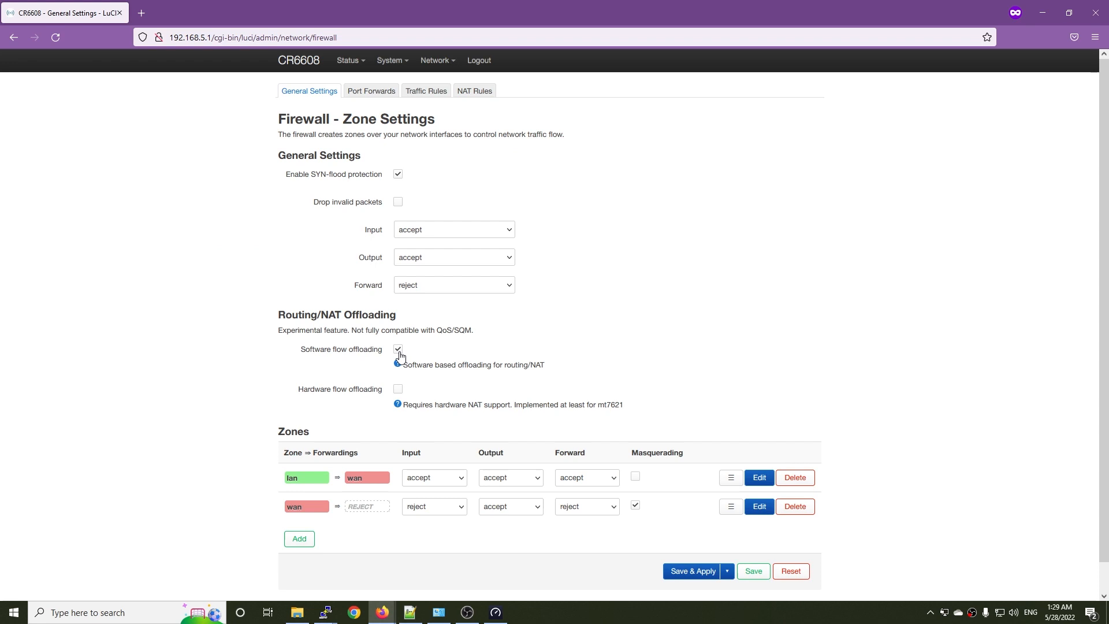
Disable software flow offloading in the CR6608 firewall settings in LuCI, save and apply it, and minimize the browser.
{"action": "left_click", "coordinate": [398, 350]}
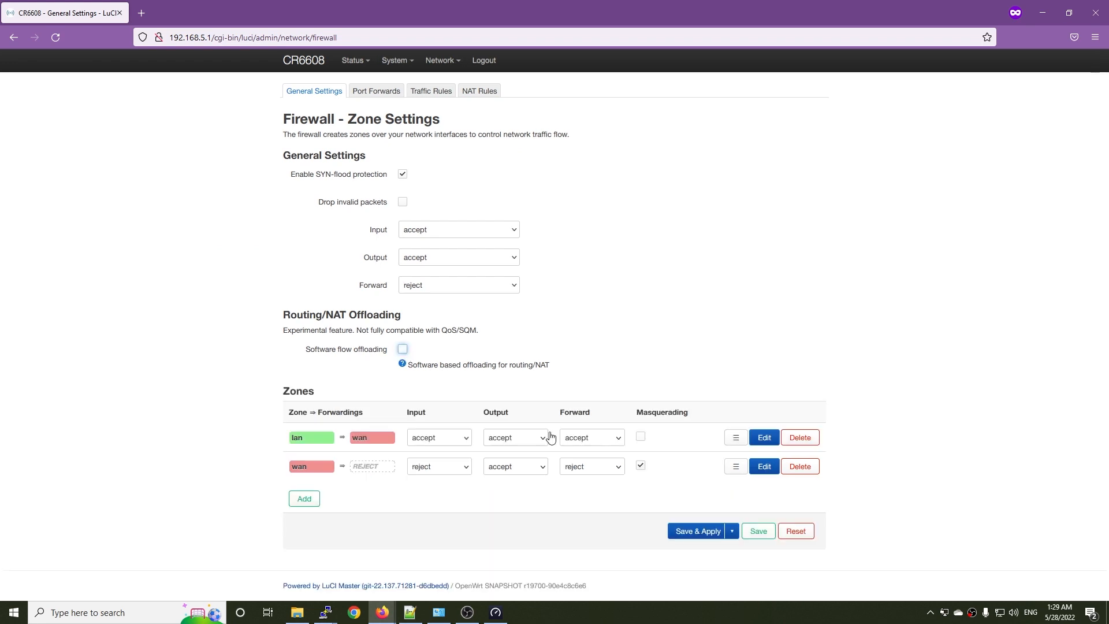
{"action": "left_click", "coordinate": [698, 531]}
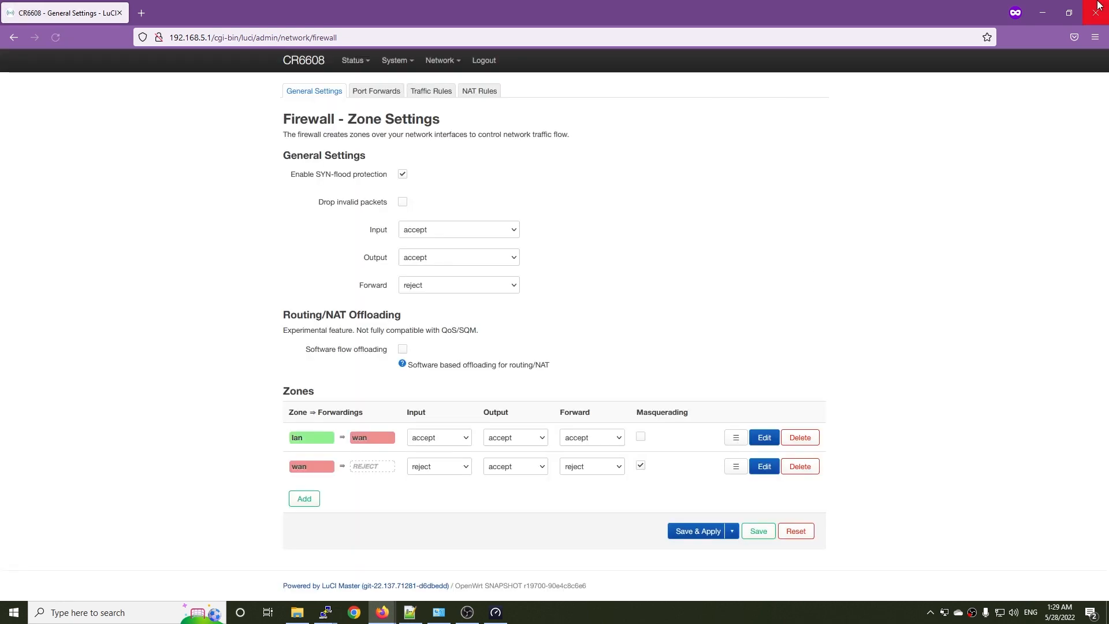
{"action": "left_click", "coordinate": [1043, 12]}
Repeat the Speedtest run twice with software flow offloading disabled.
{"action": "left_click", "coordinate": [458, 321]}
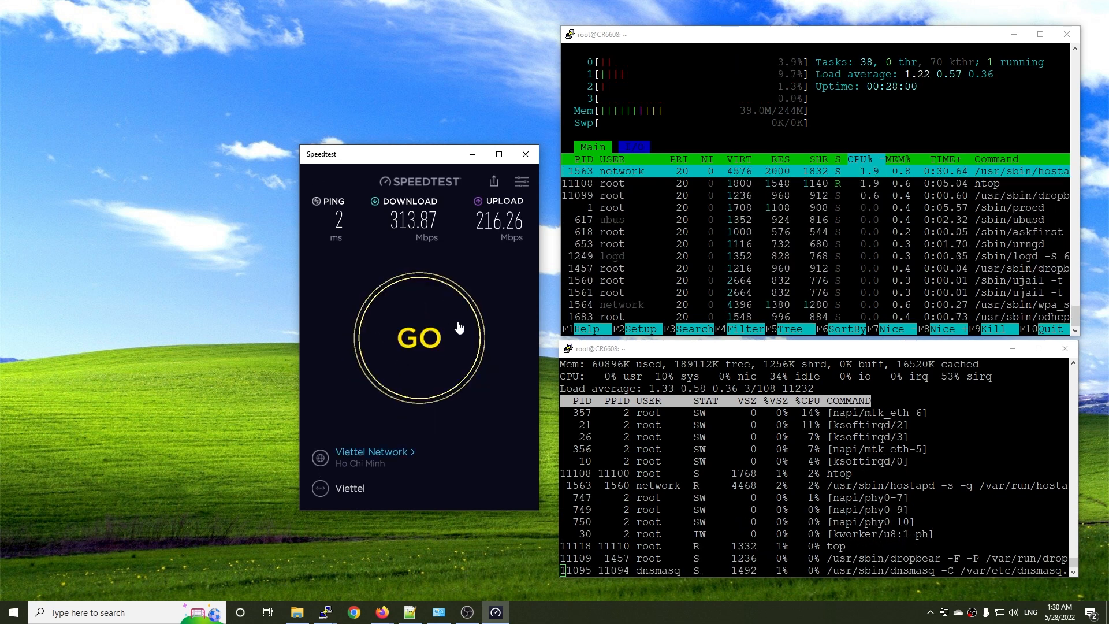
{"action": "left_click", "coordinate": [424, 334]}
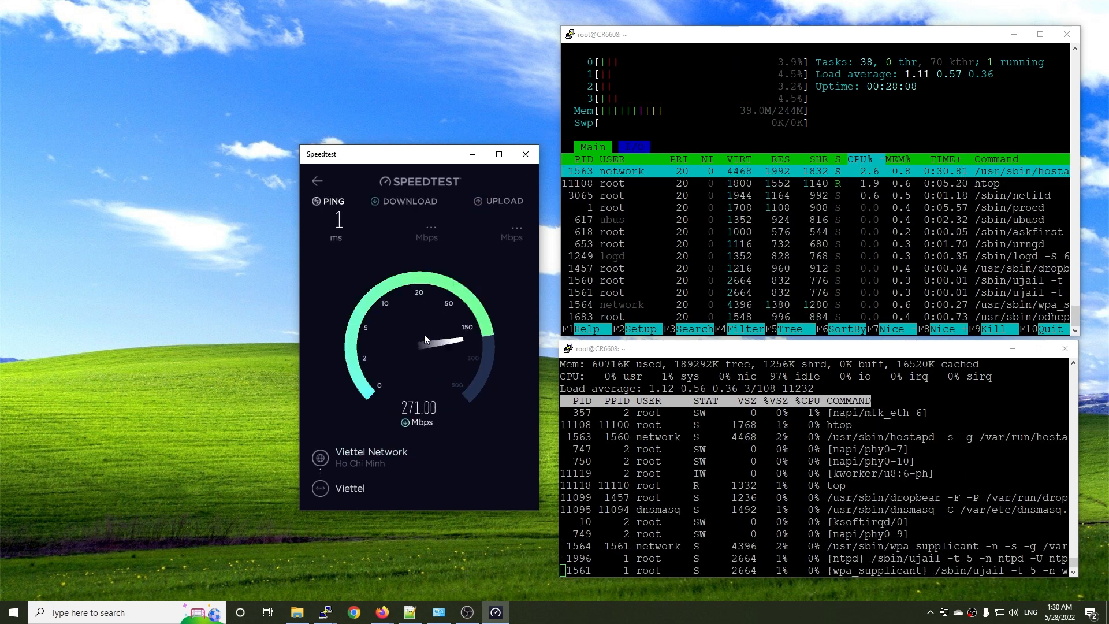